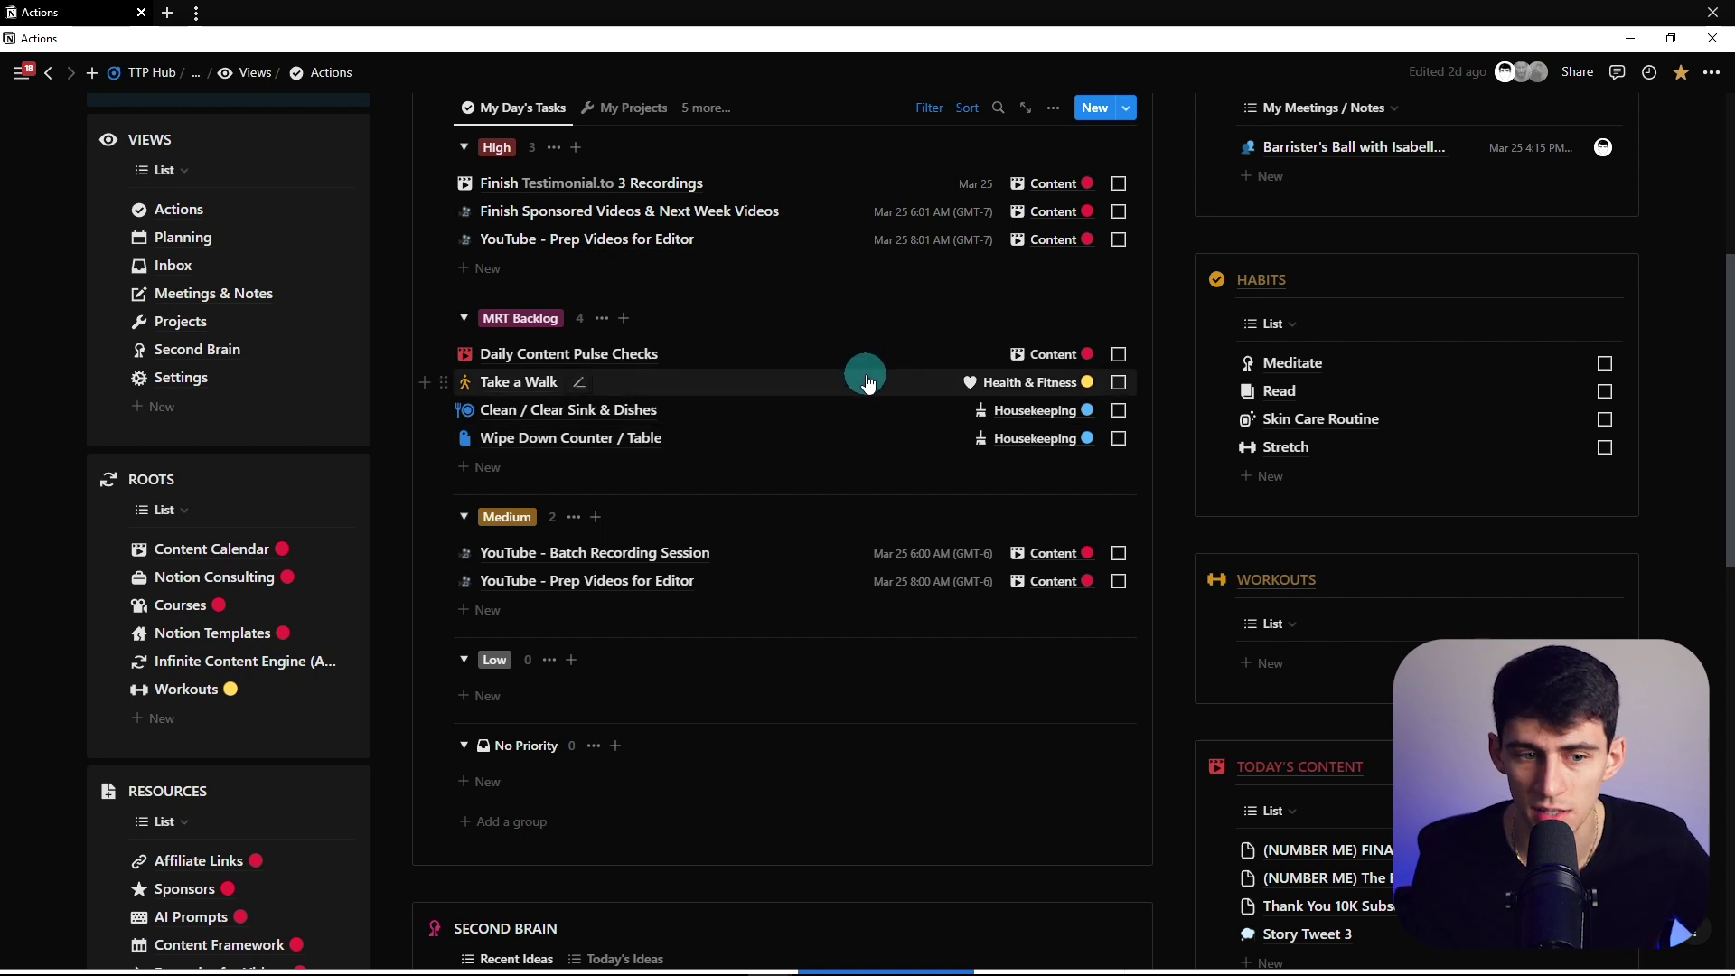
Look through the list of templates available for the Tasks database, down to the end.
scroll(887, 344, up, 1)
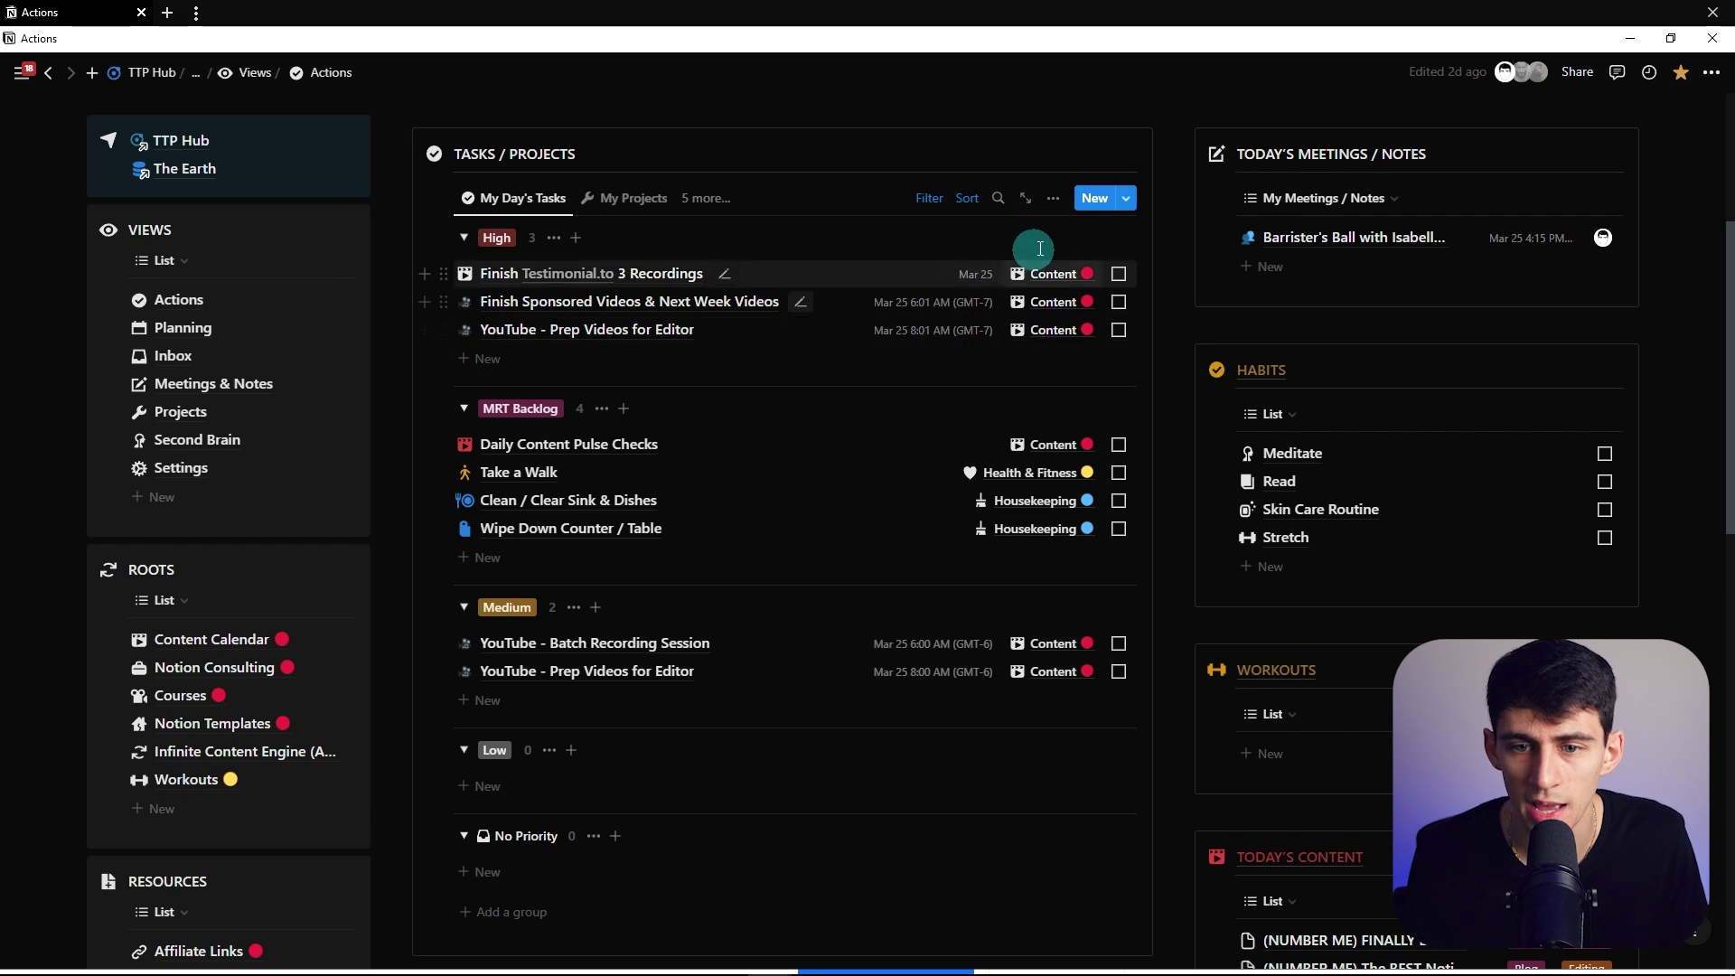
click(1126, 200)
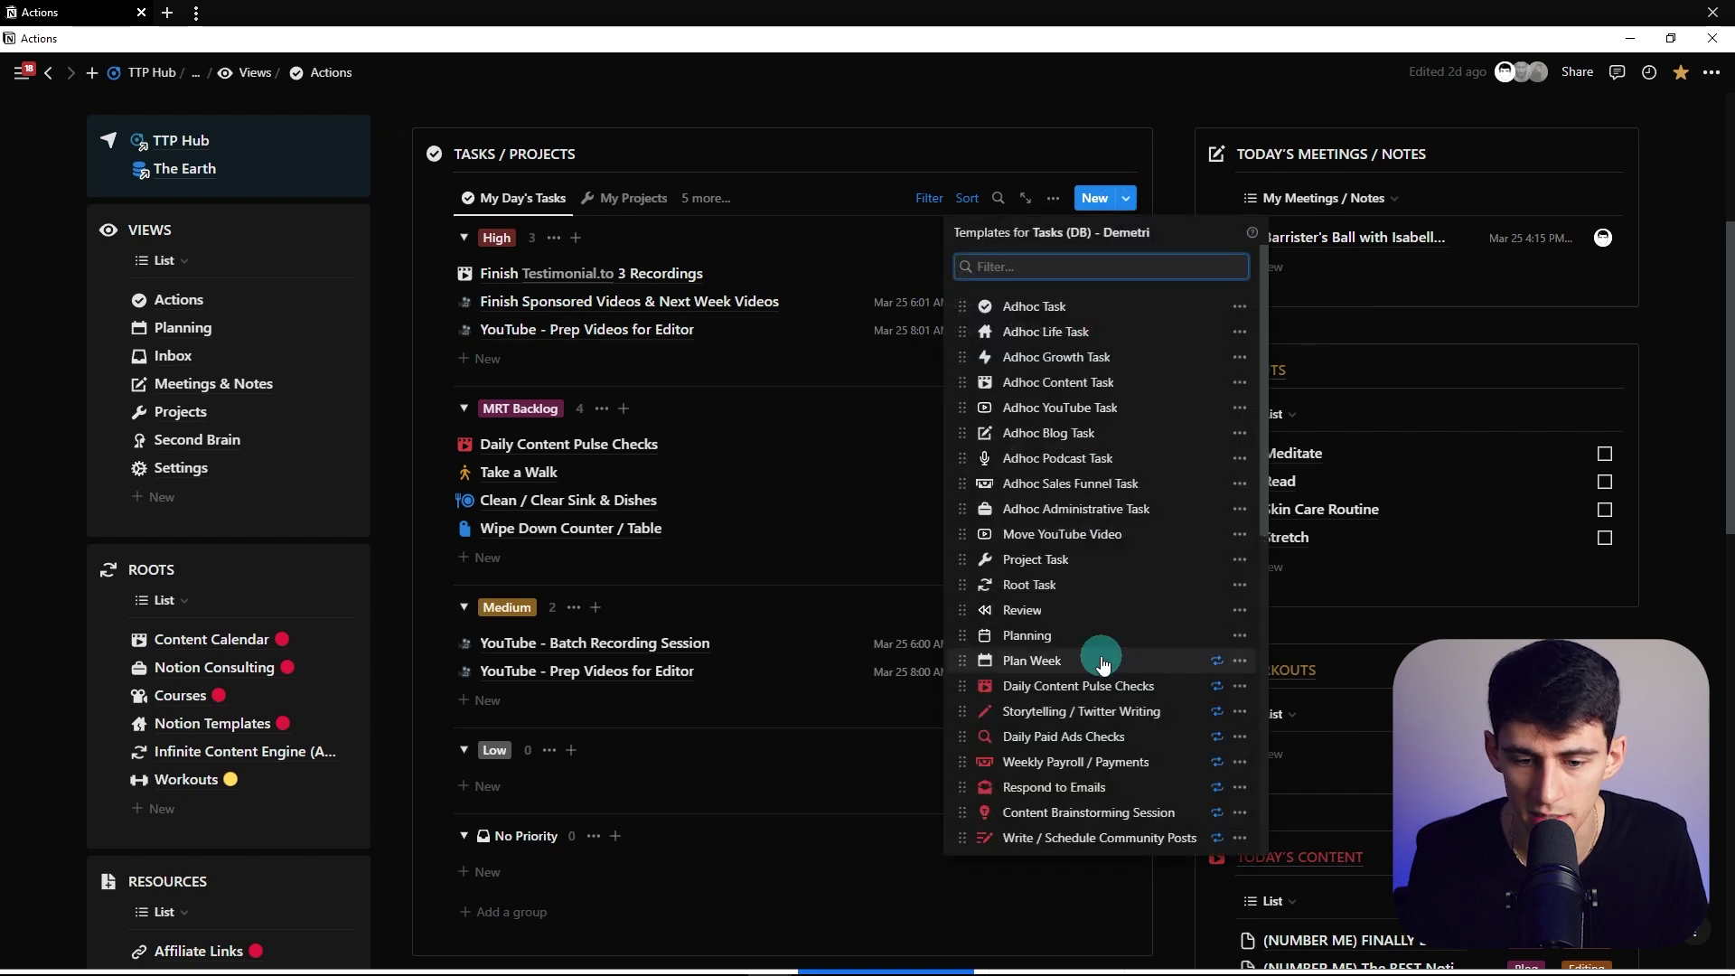
scroll(1102, 664, down, 6)
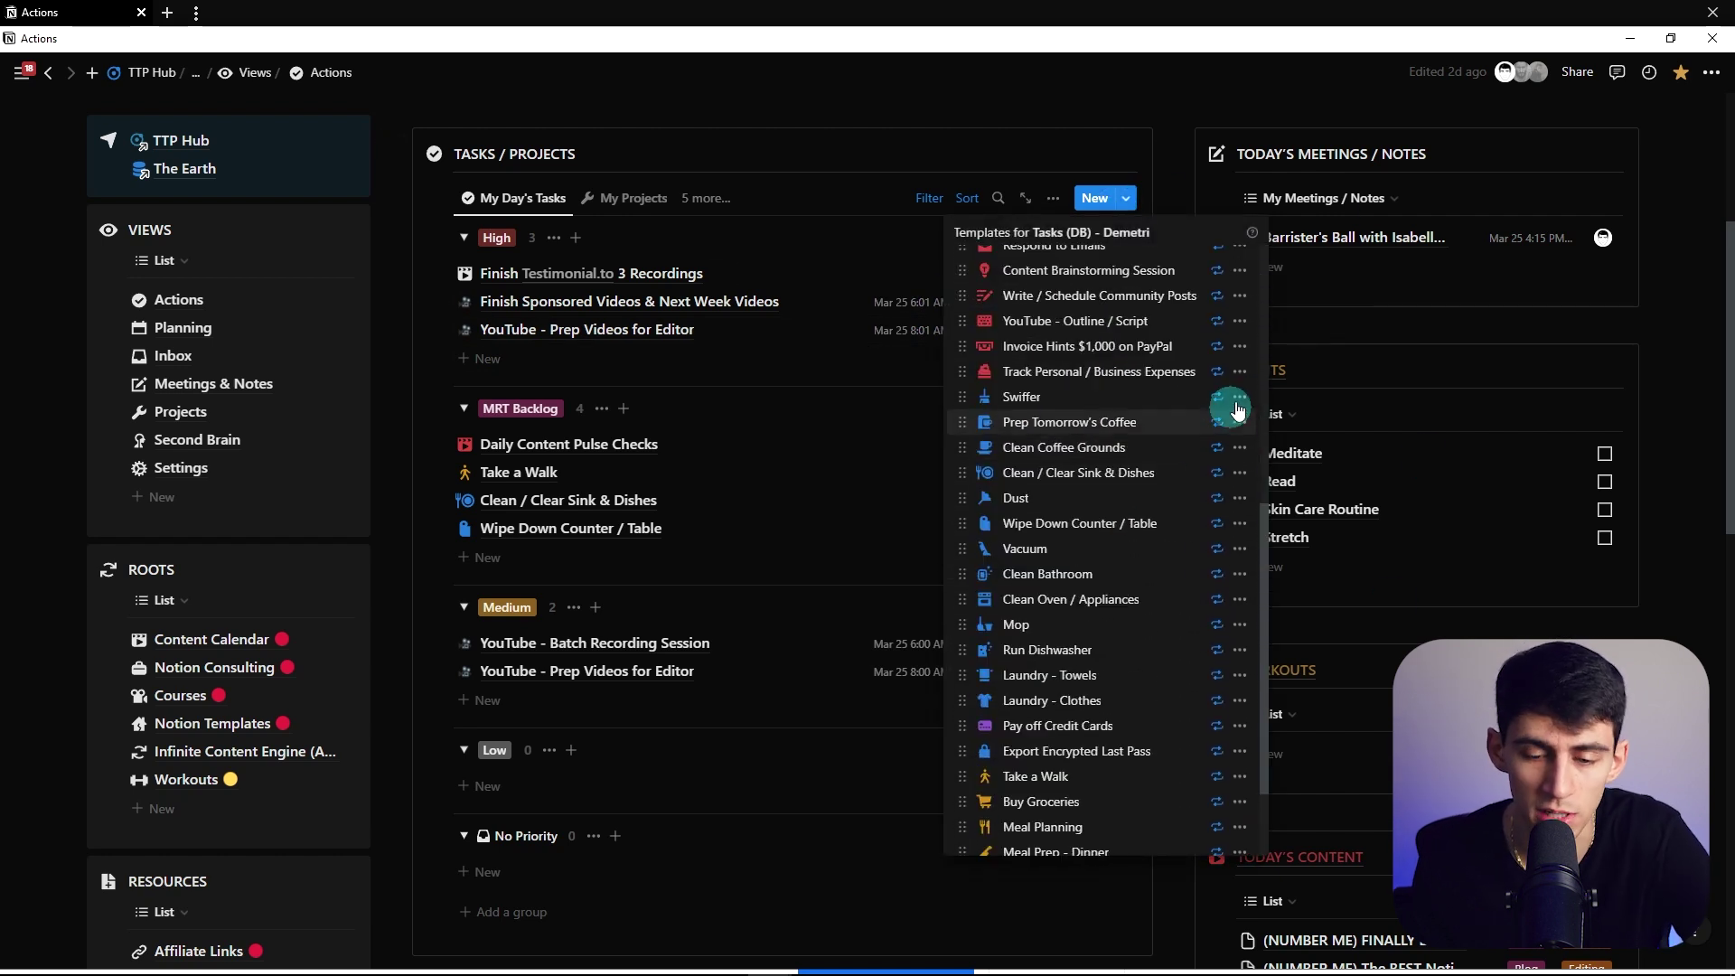
scroll(1233, 387, down, 2)
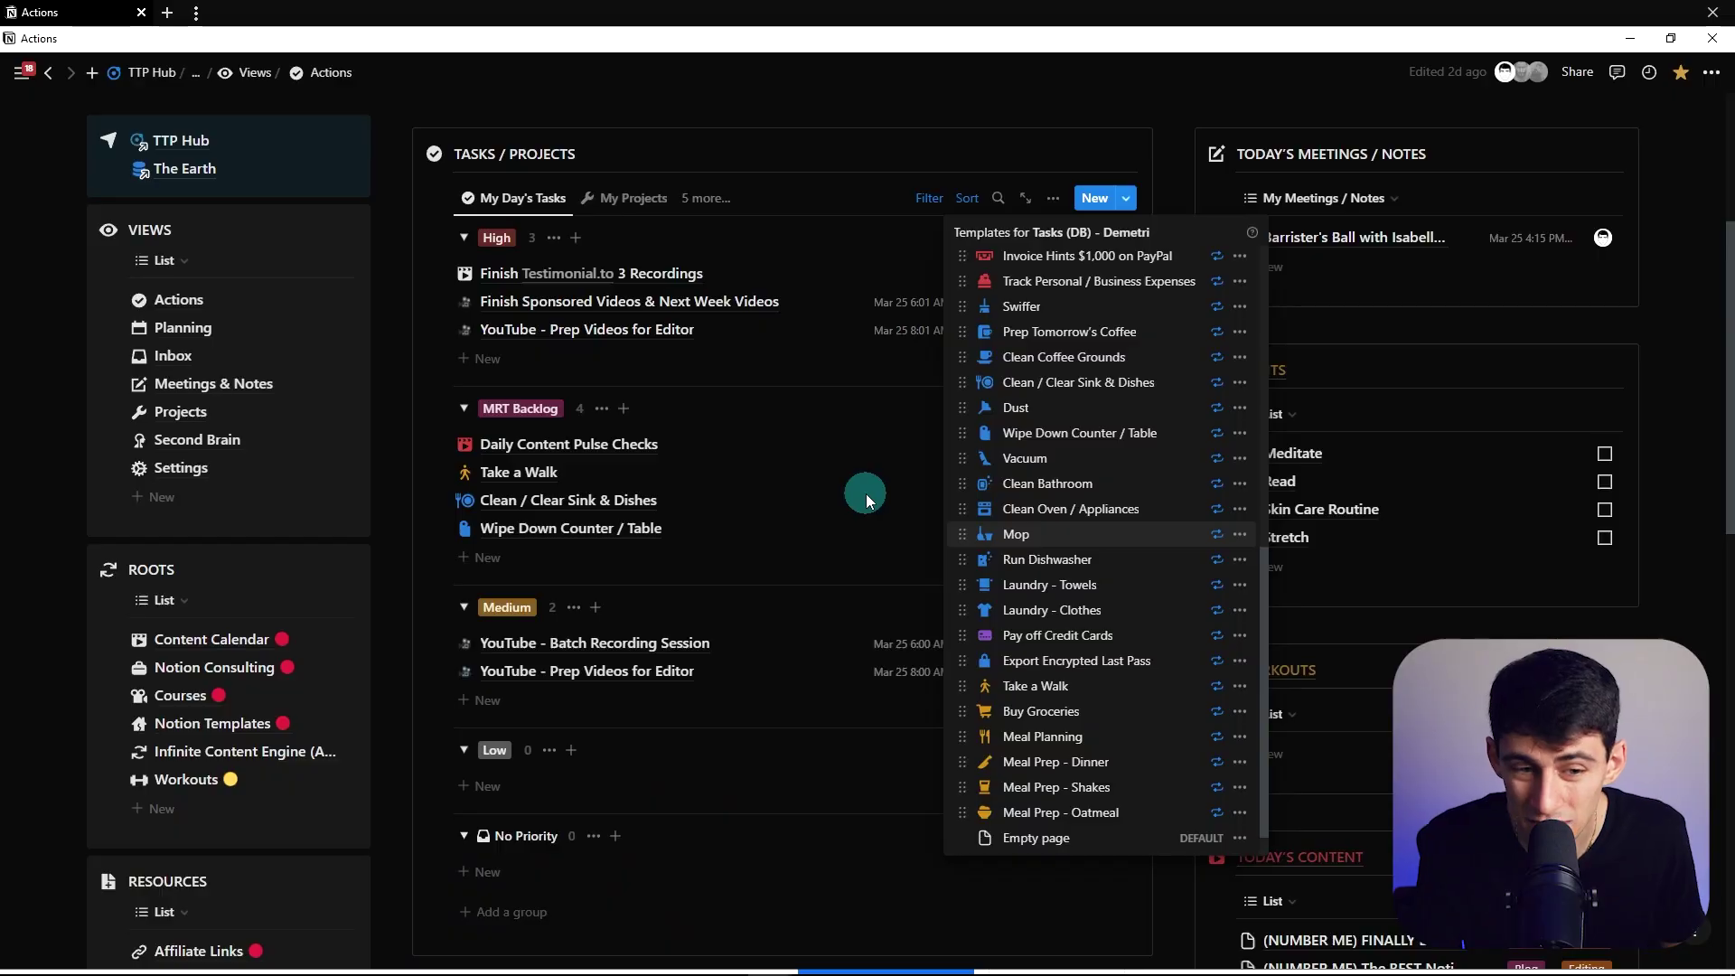
click(867, 494)
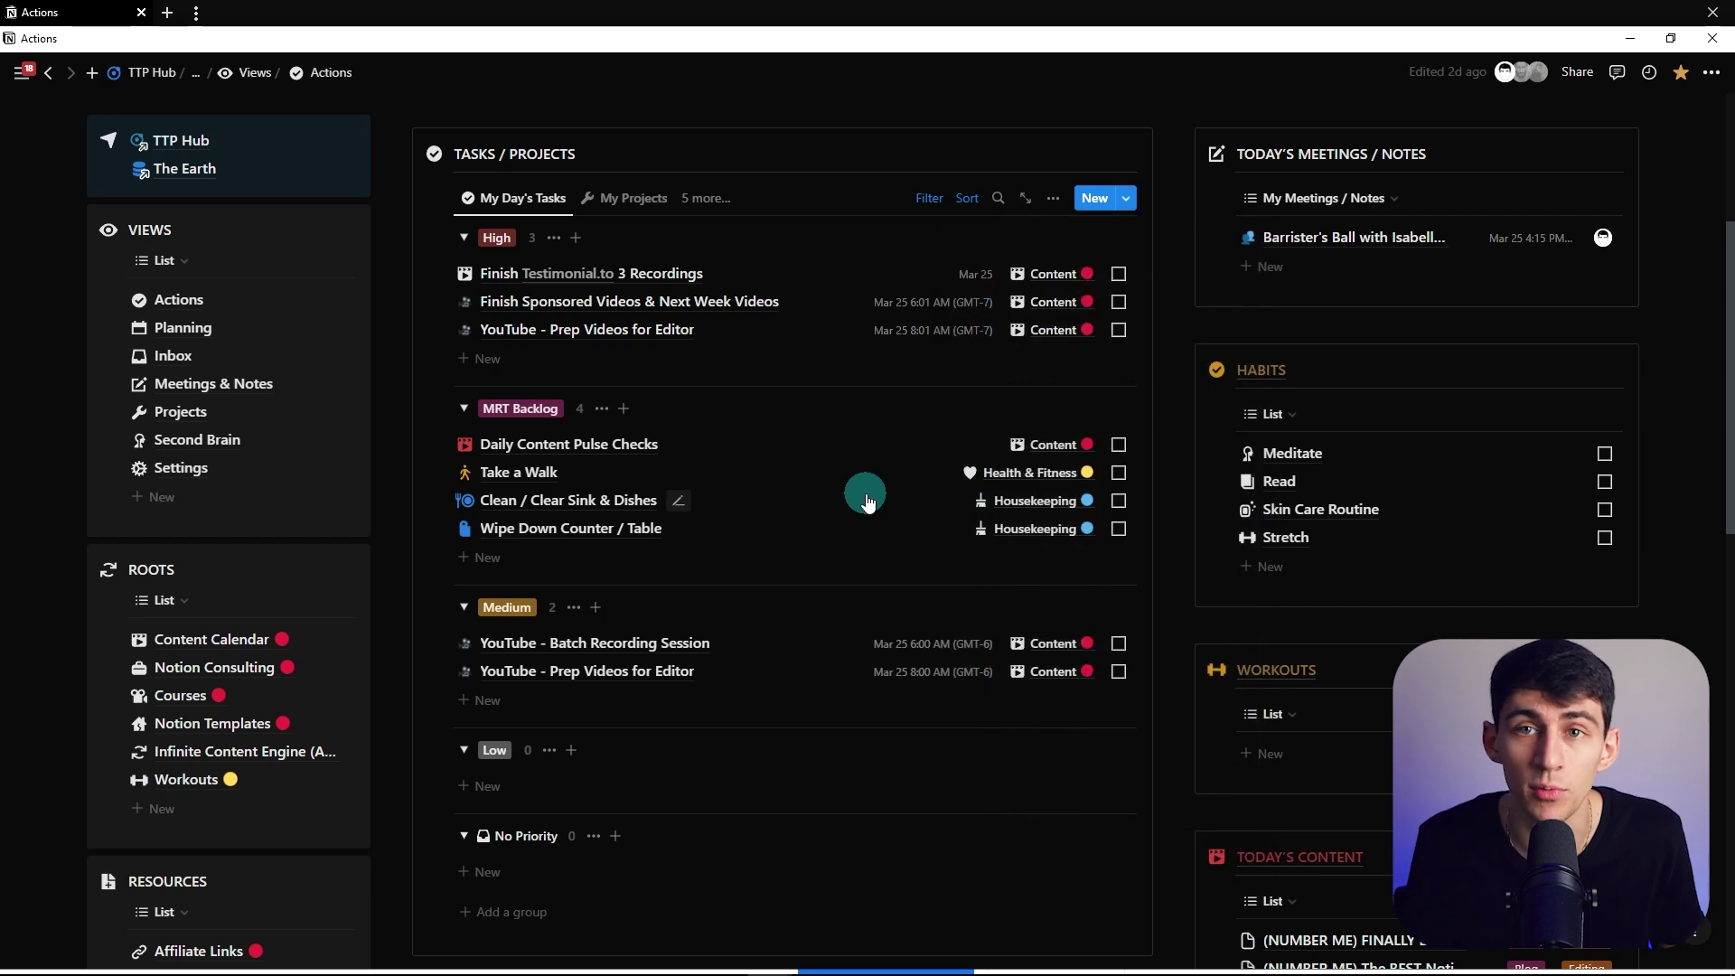
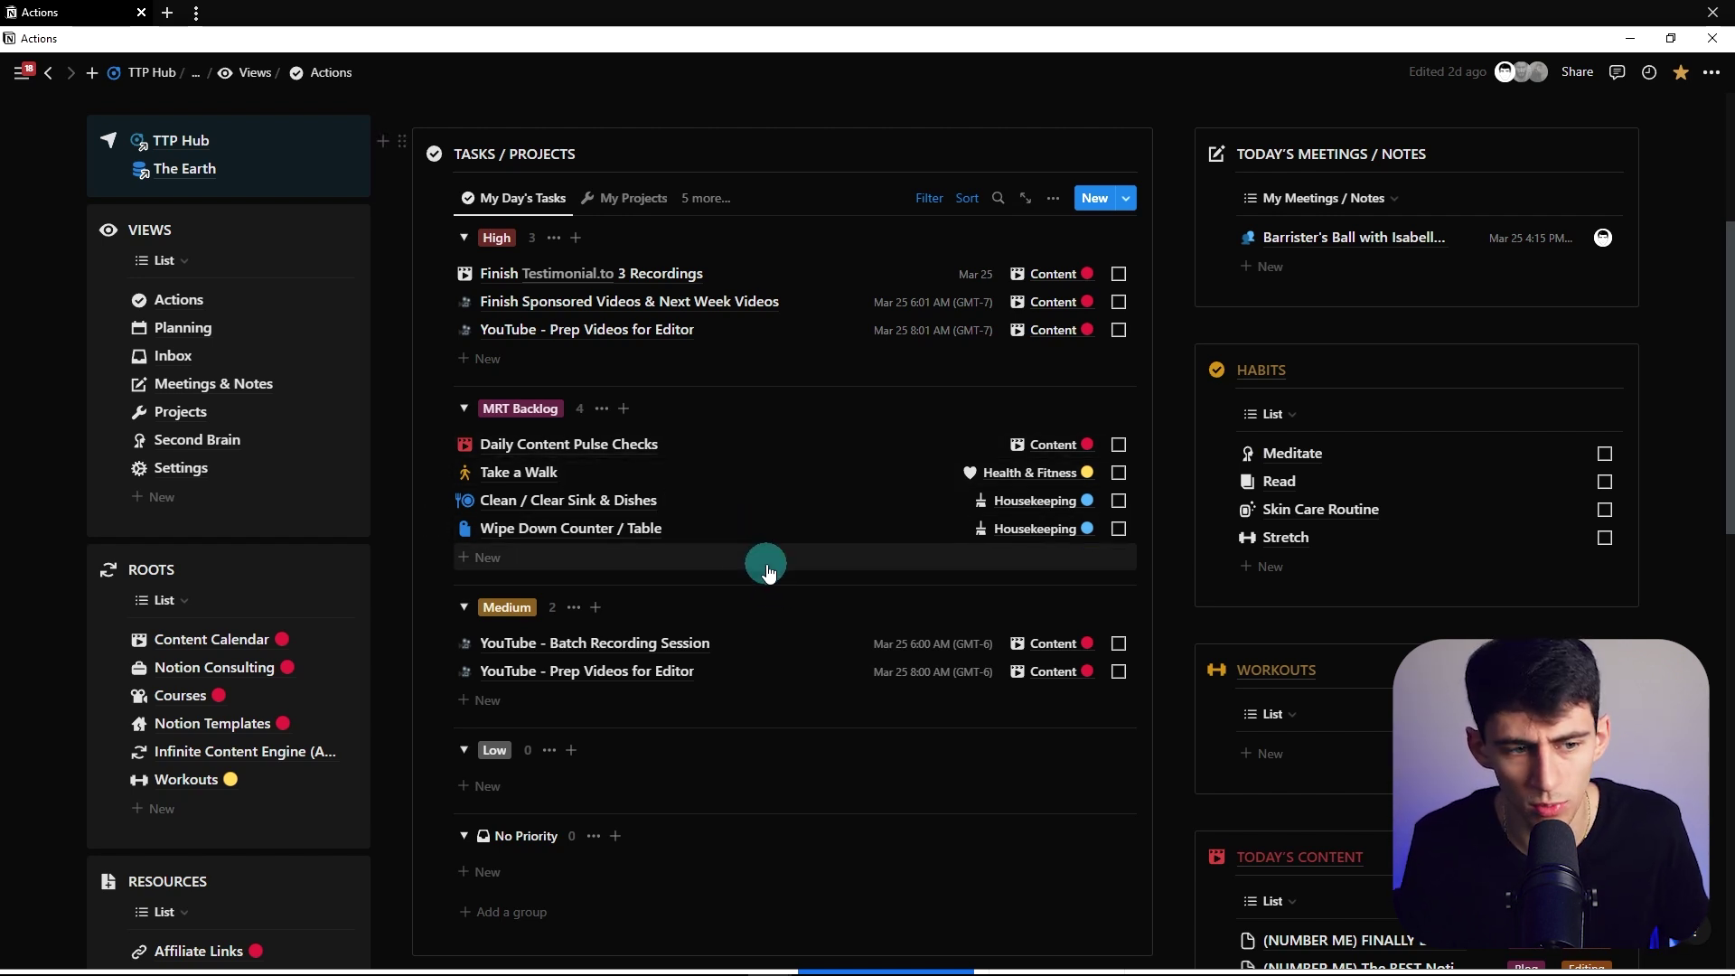
Open the Examples for Videos resource page and create a new subpage titled "MRT Backlog System".
scroll(185, 619, down, 3)
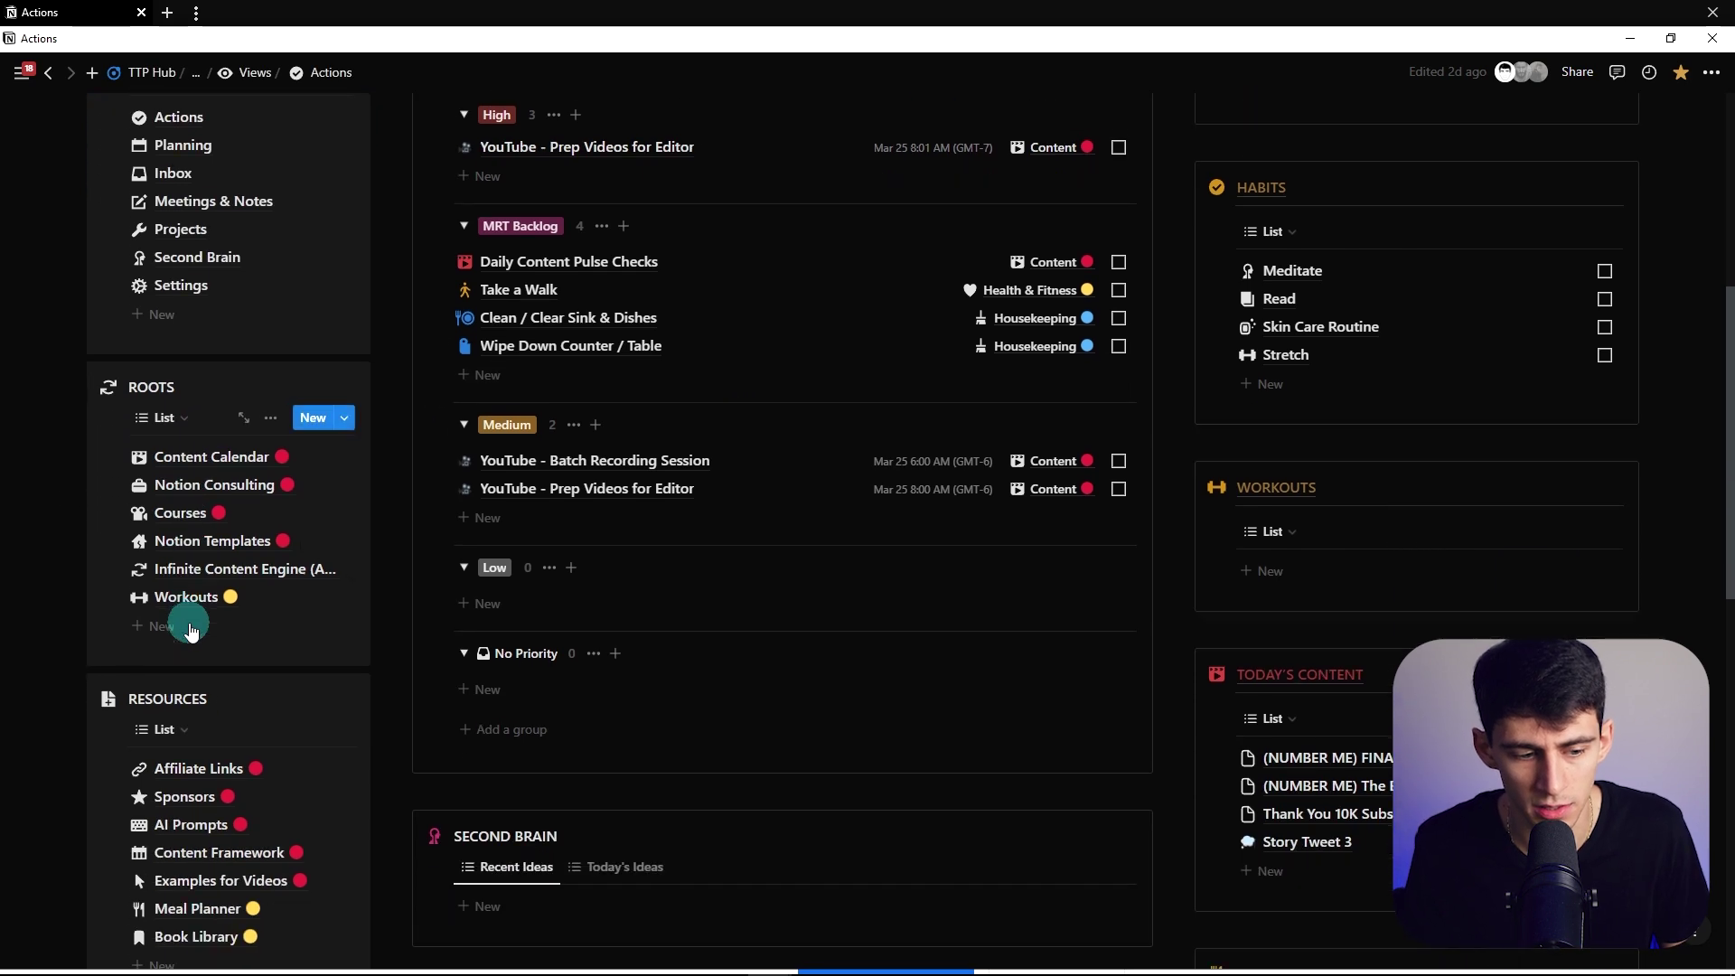
click(199, 792)
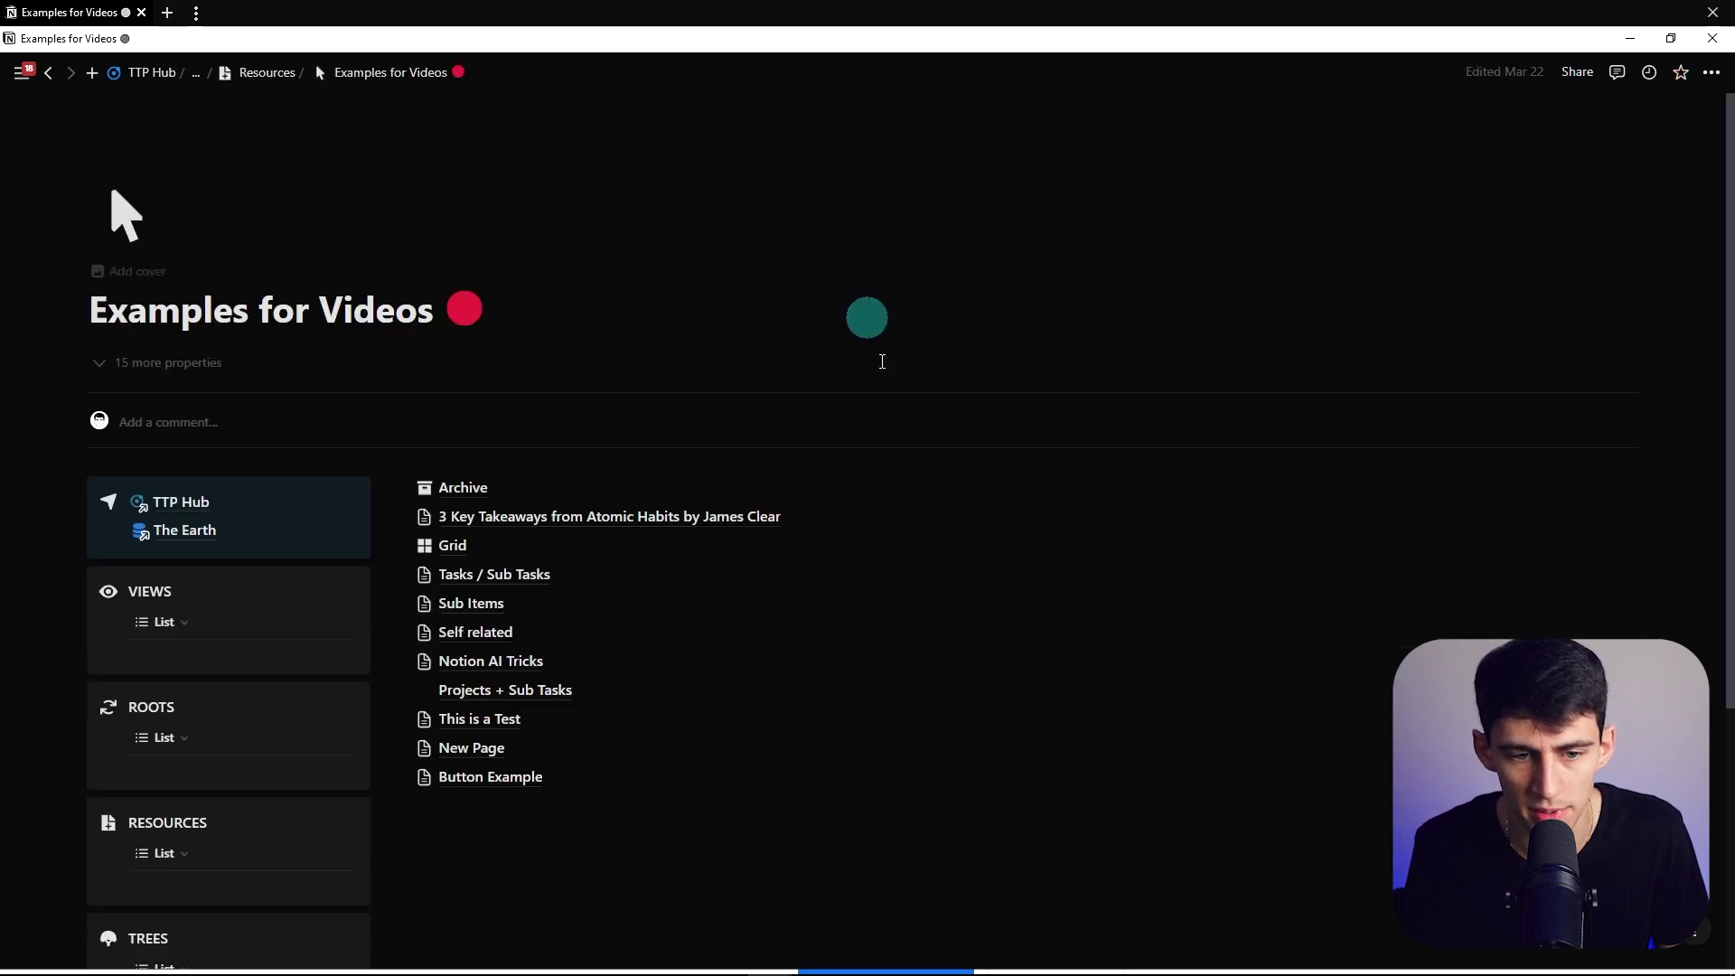
scroll(687, 547, down, 4)
click(547, 506)
text(MRT)
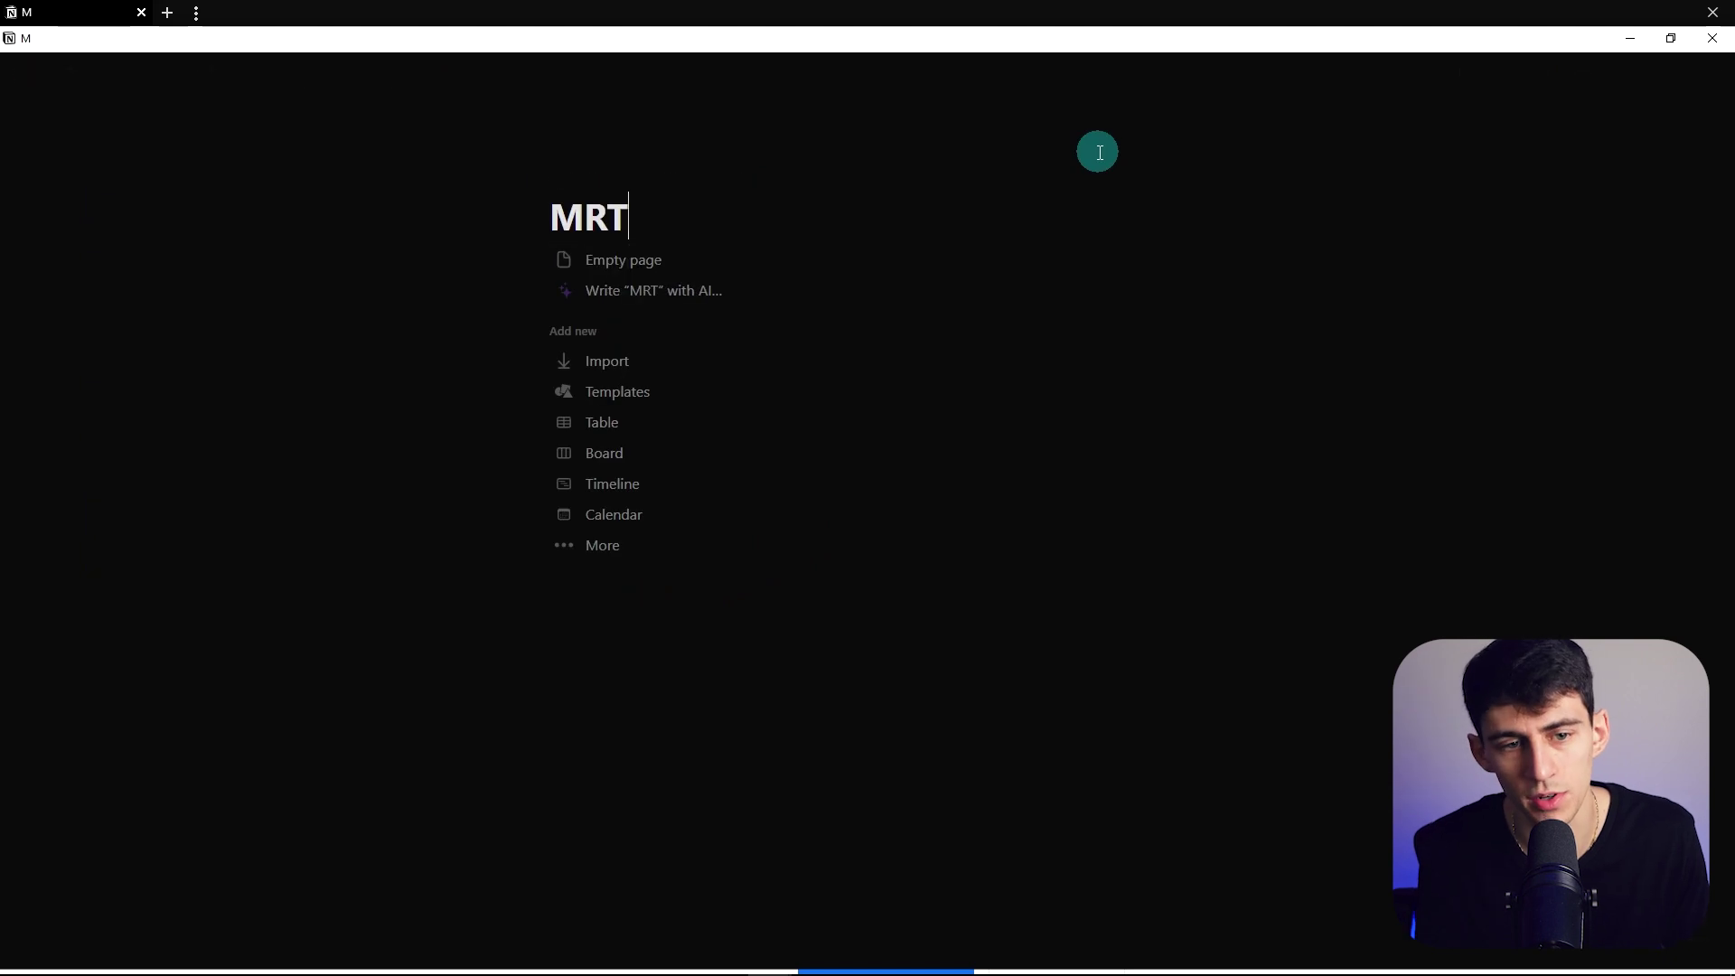
text( Backlog System)
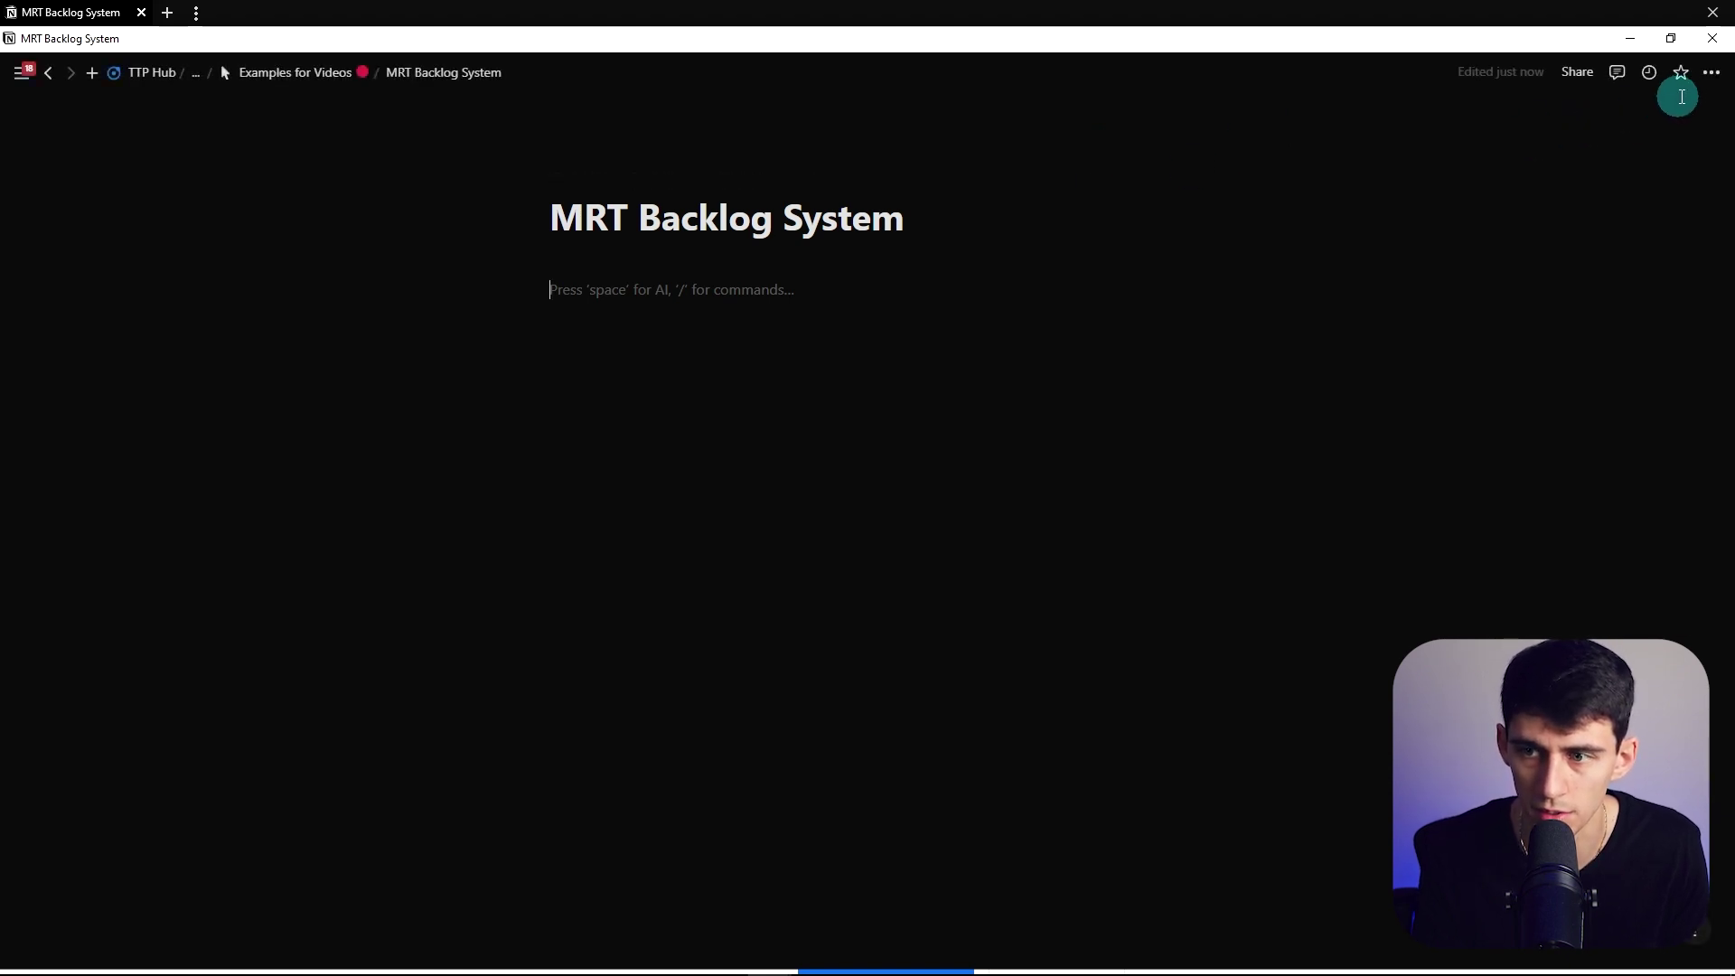
Set the MRT Backlog System page to full width.
click(1710, 74)
click(1694, 228)
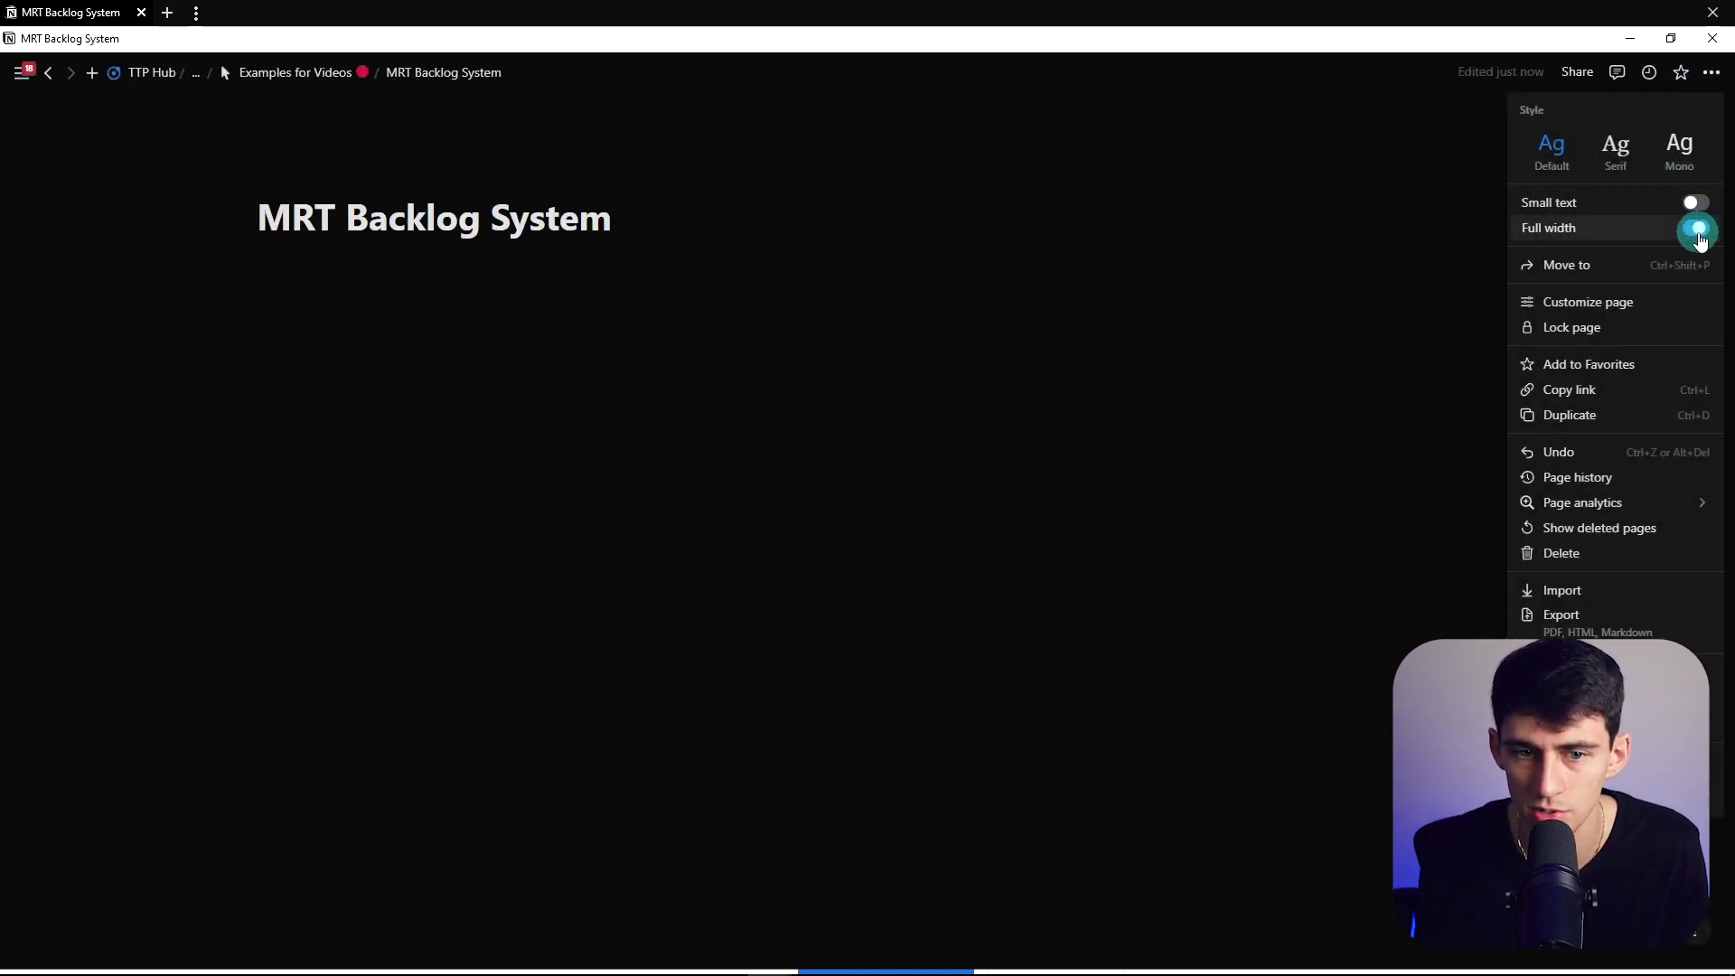
click(262, 287)
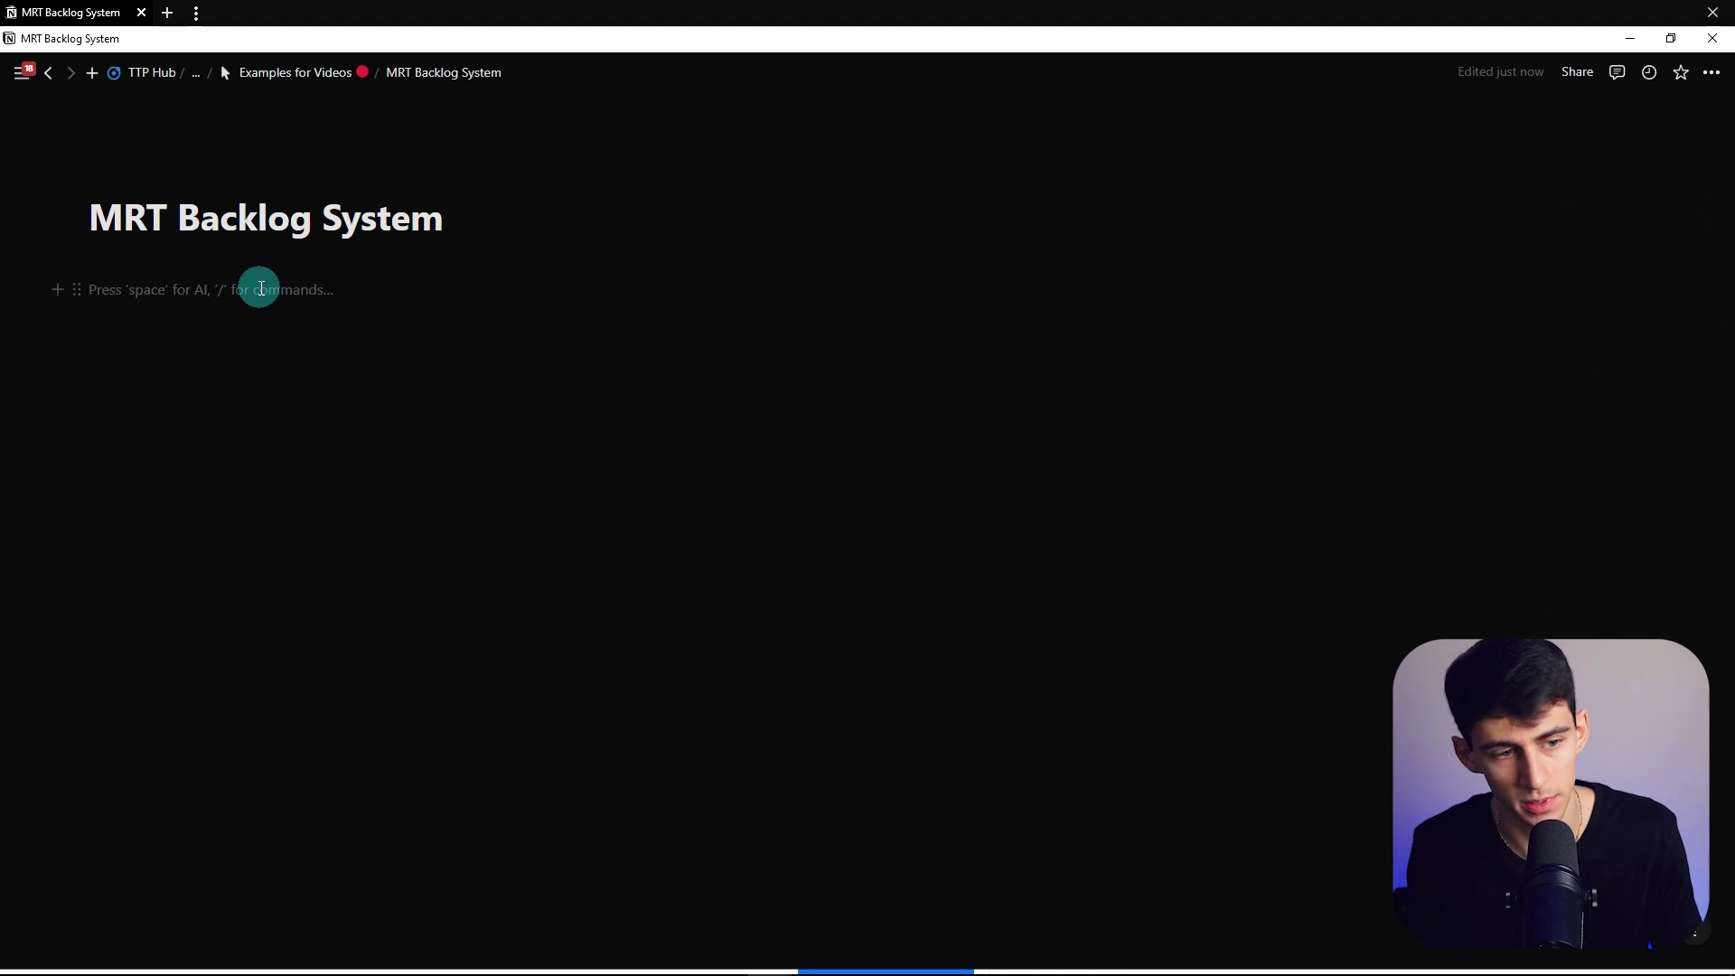
Insert an inline database in the page body and title it "Tasks".
text(/databas)
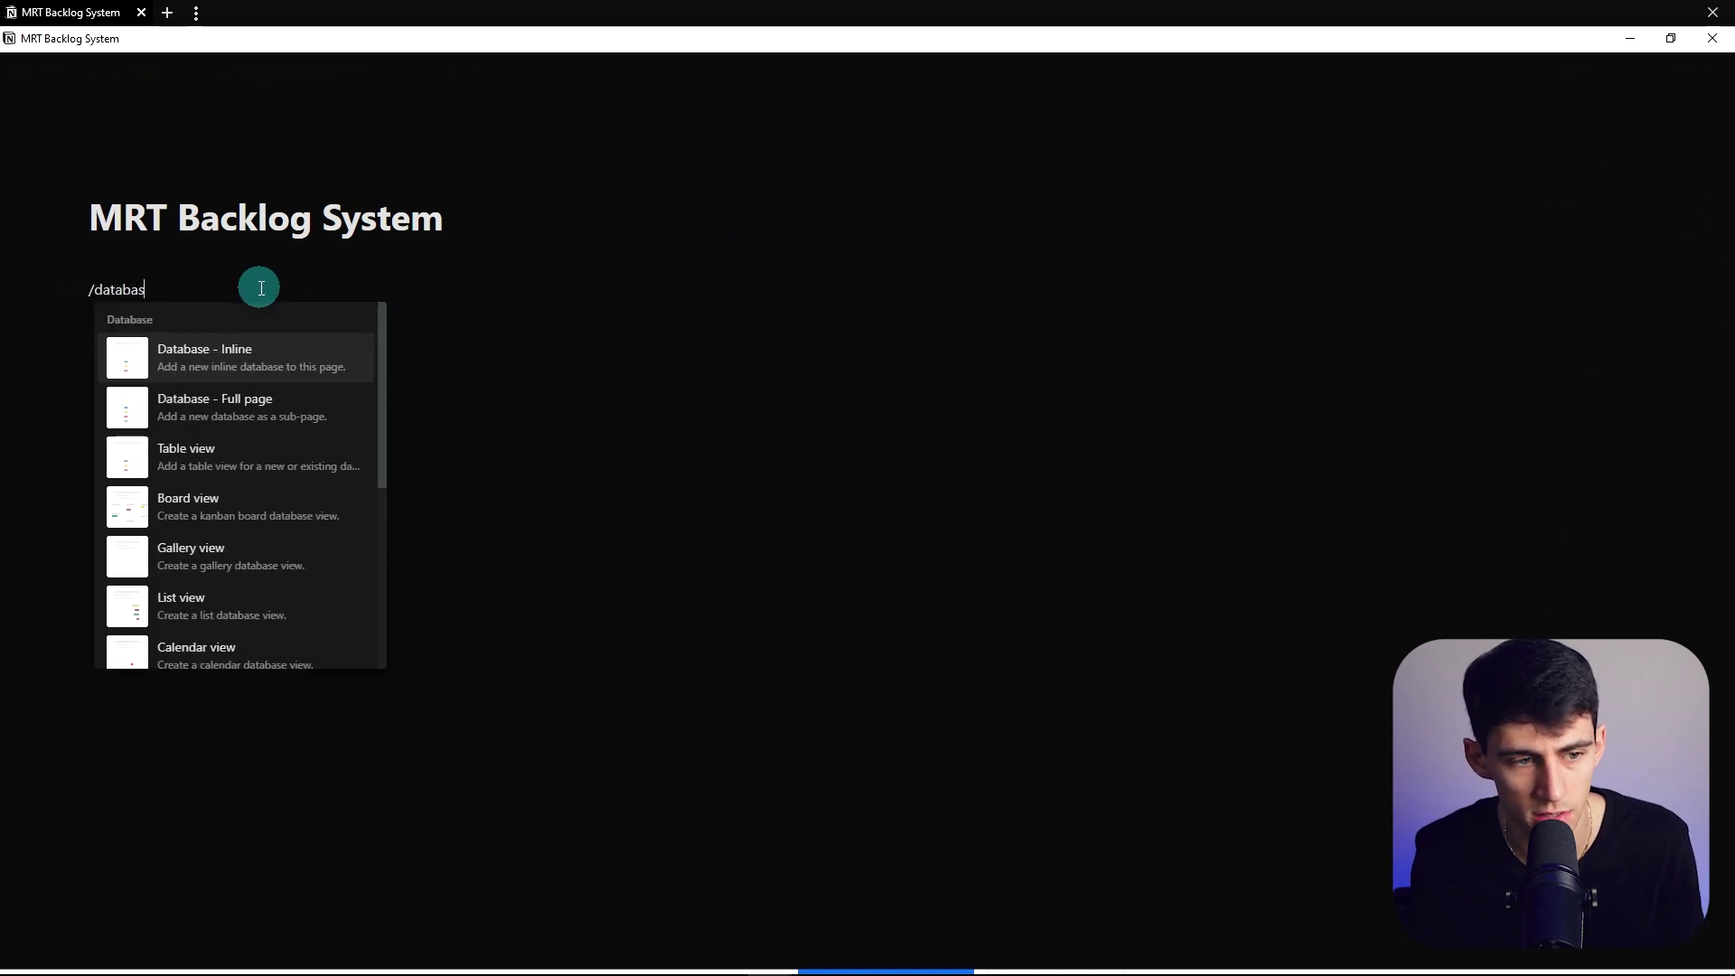
key(Return)
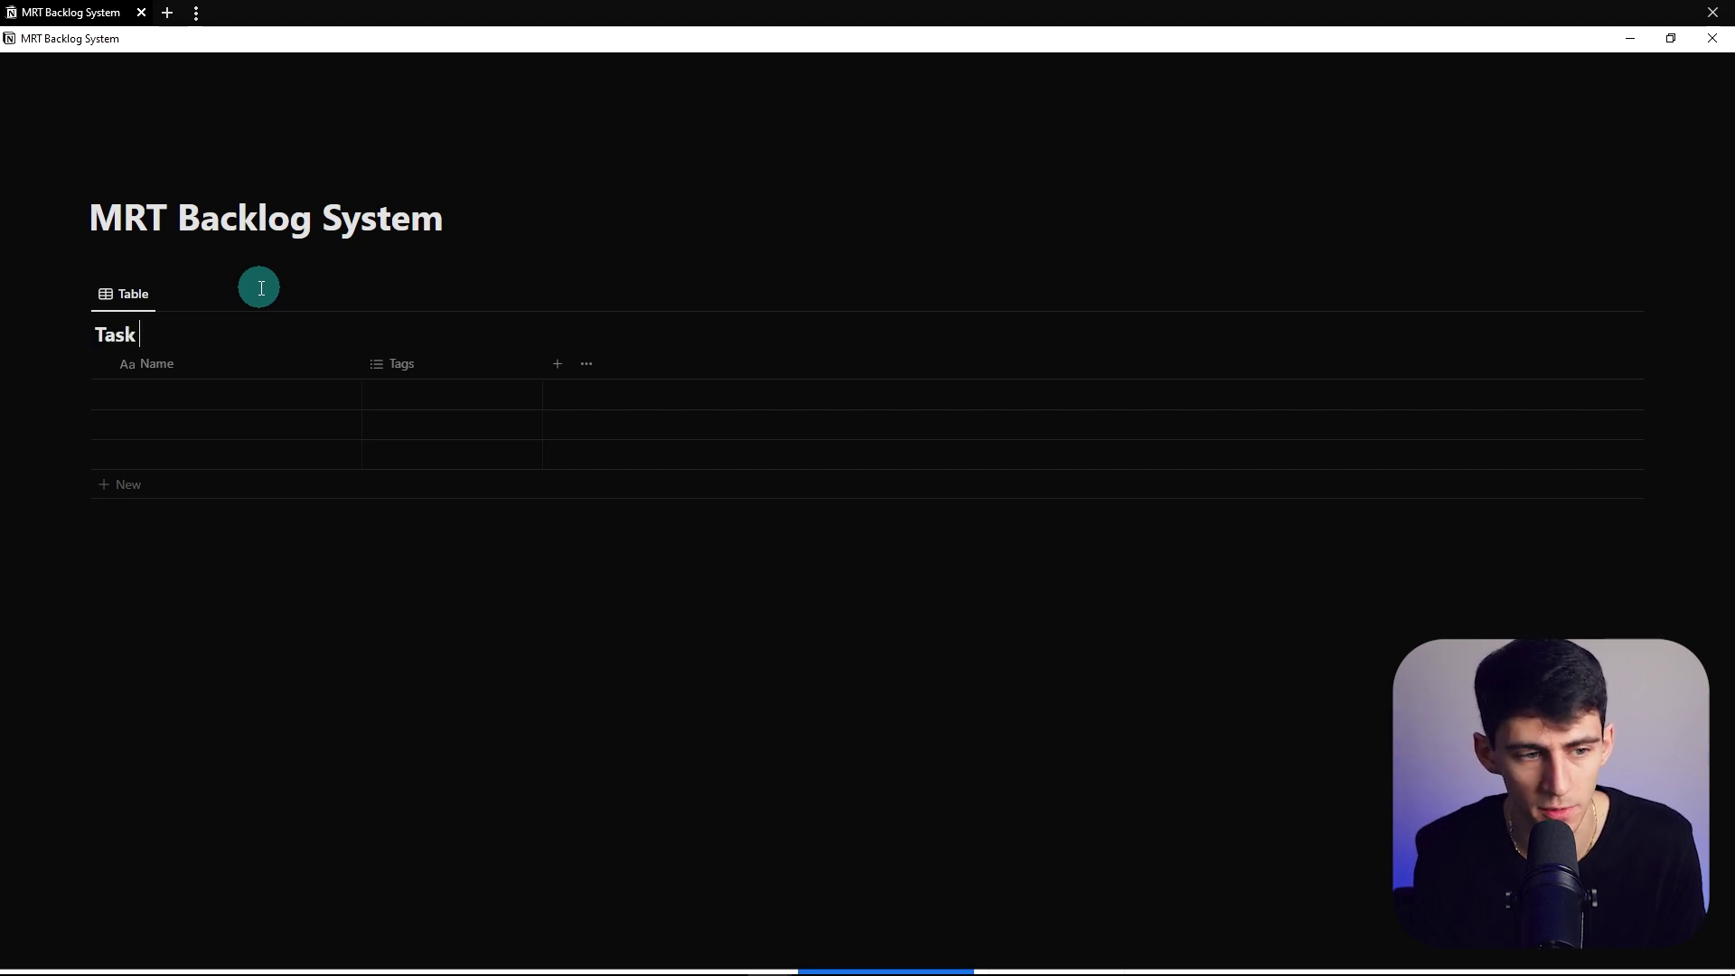
text(Tasks)
Open the Tasks database as its own page and give it the circled check mark icon.
click(153, 336)
click(118, 361)
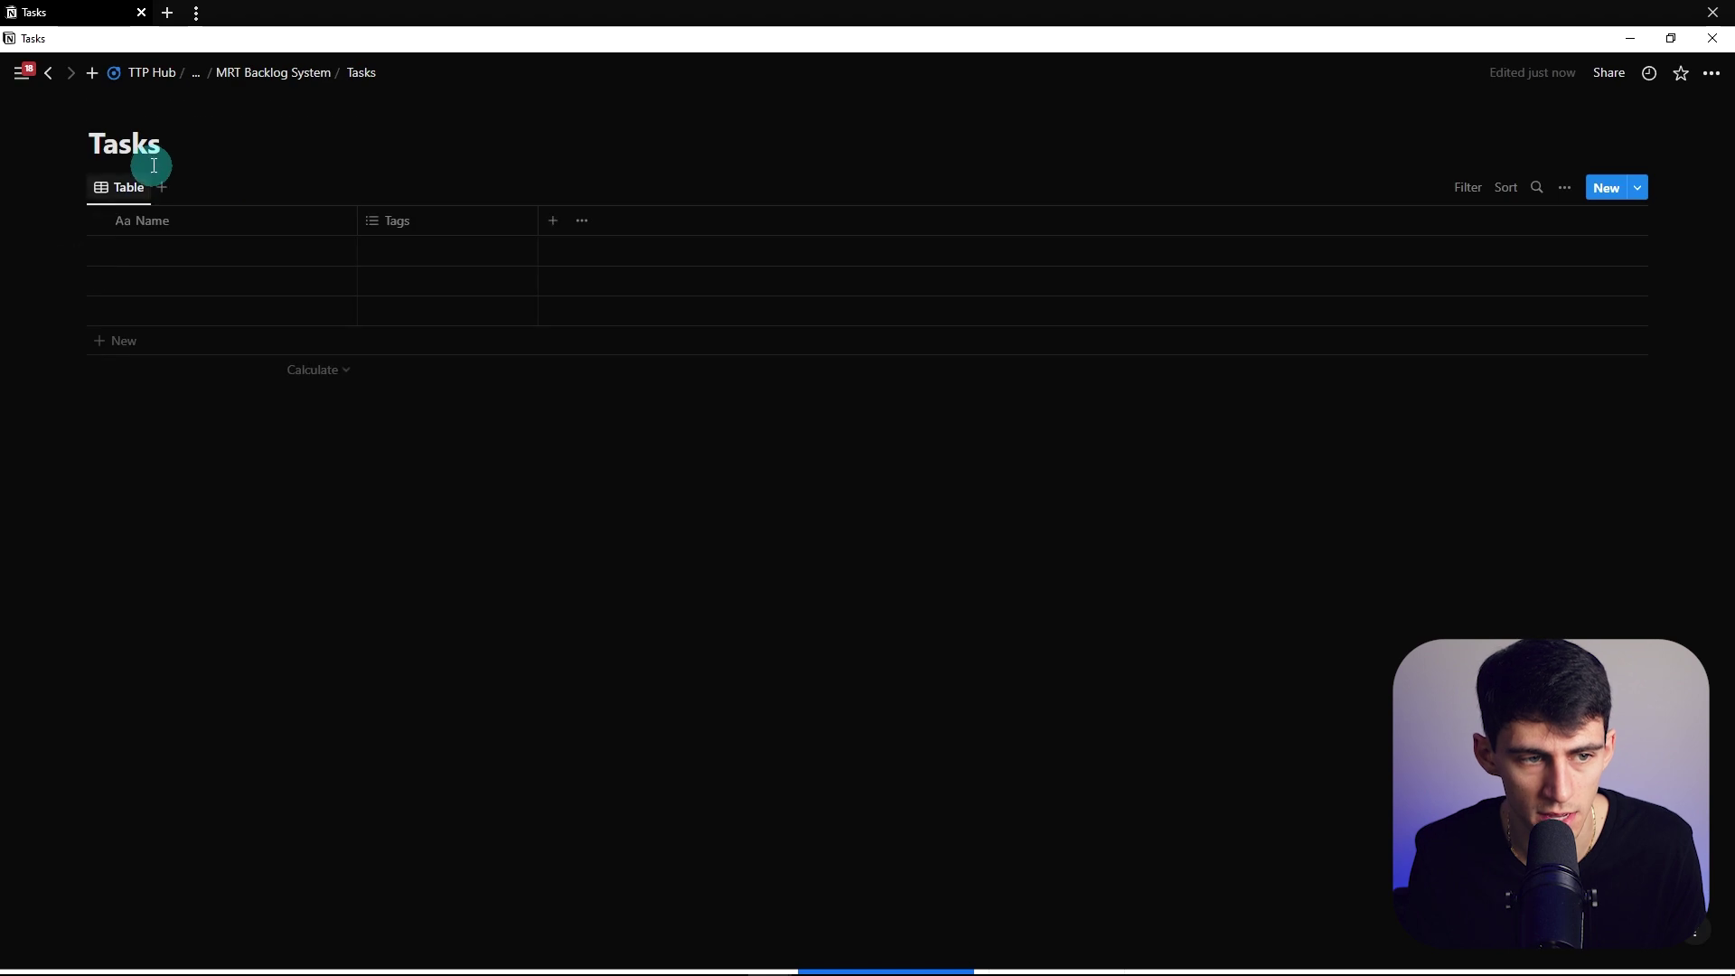
click(122, 110)
click(90, 180)
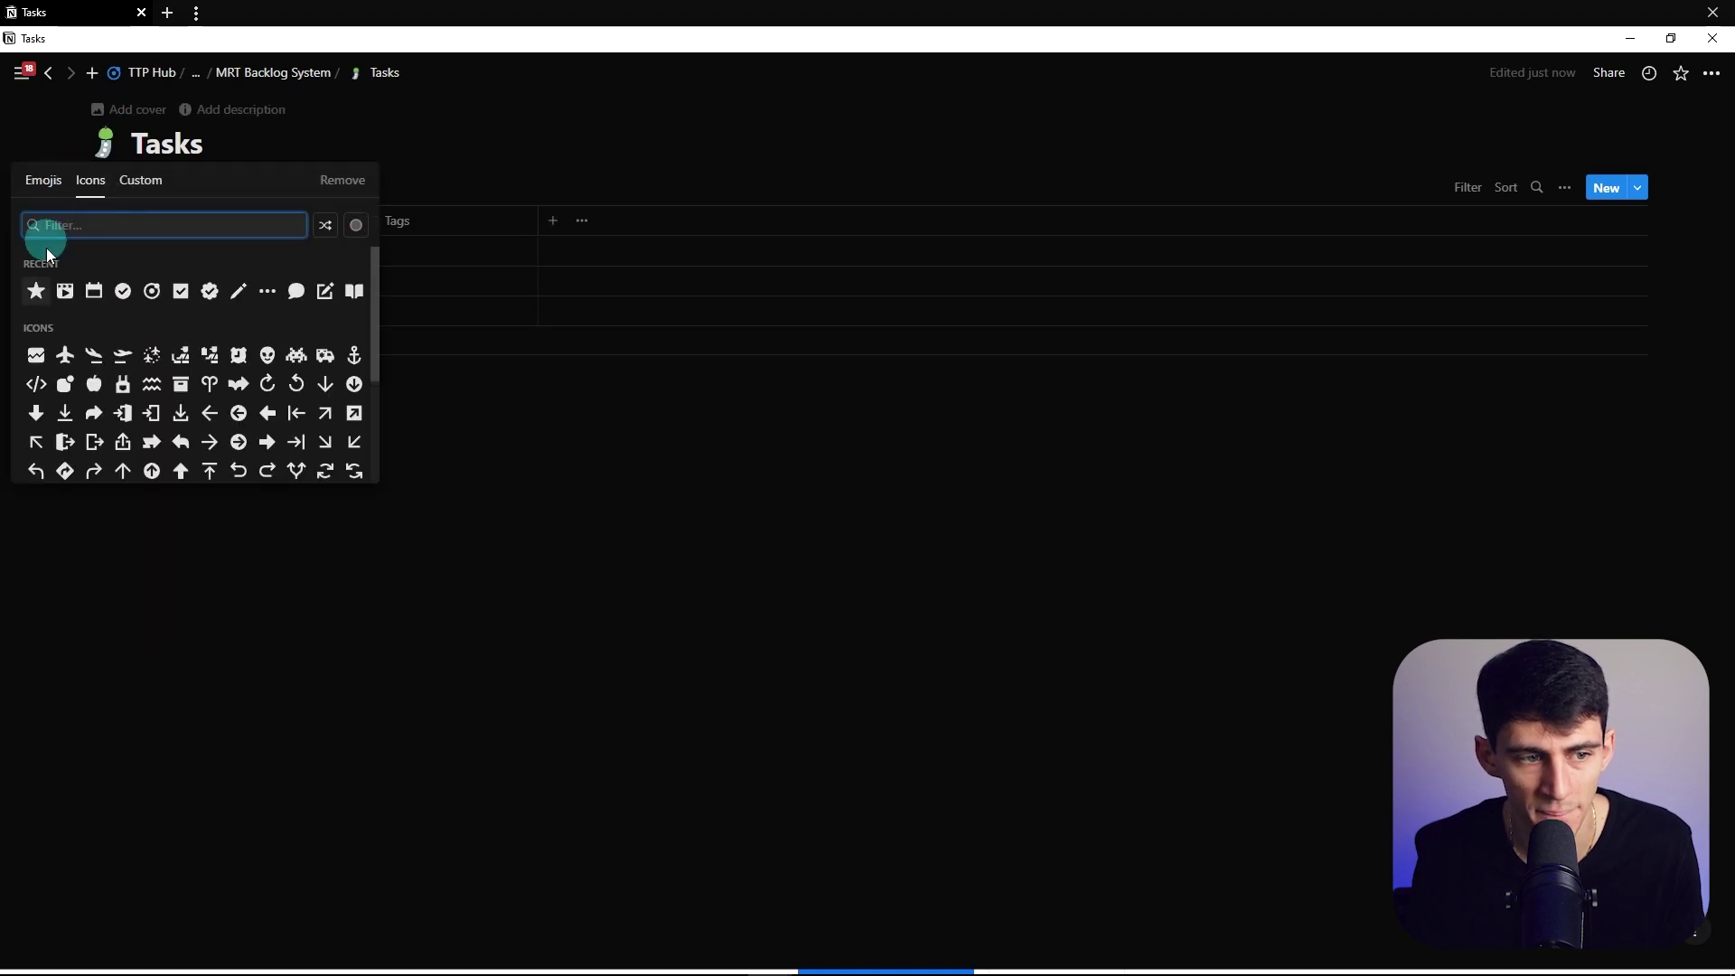
click(65, 321)
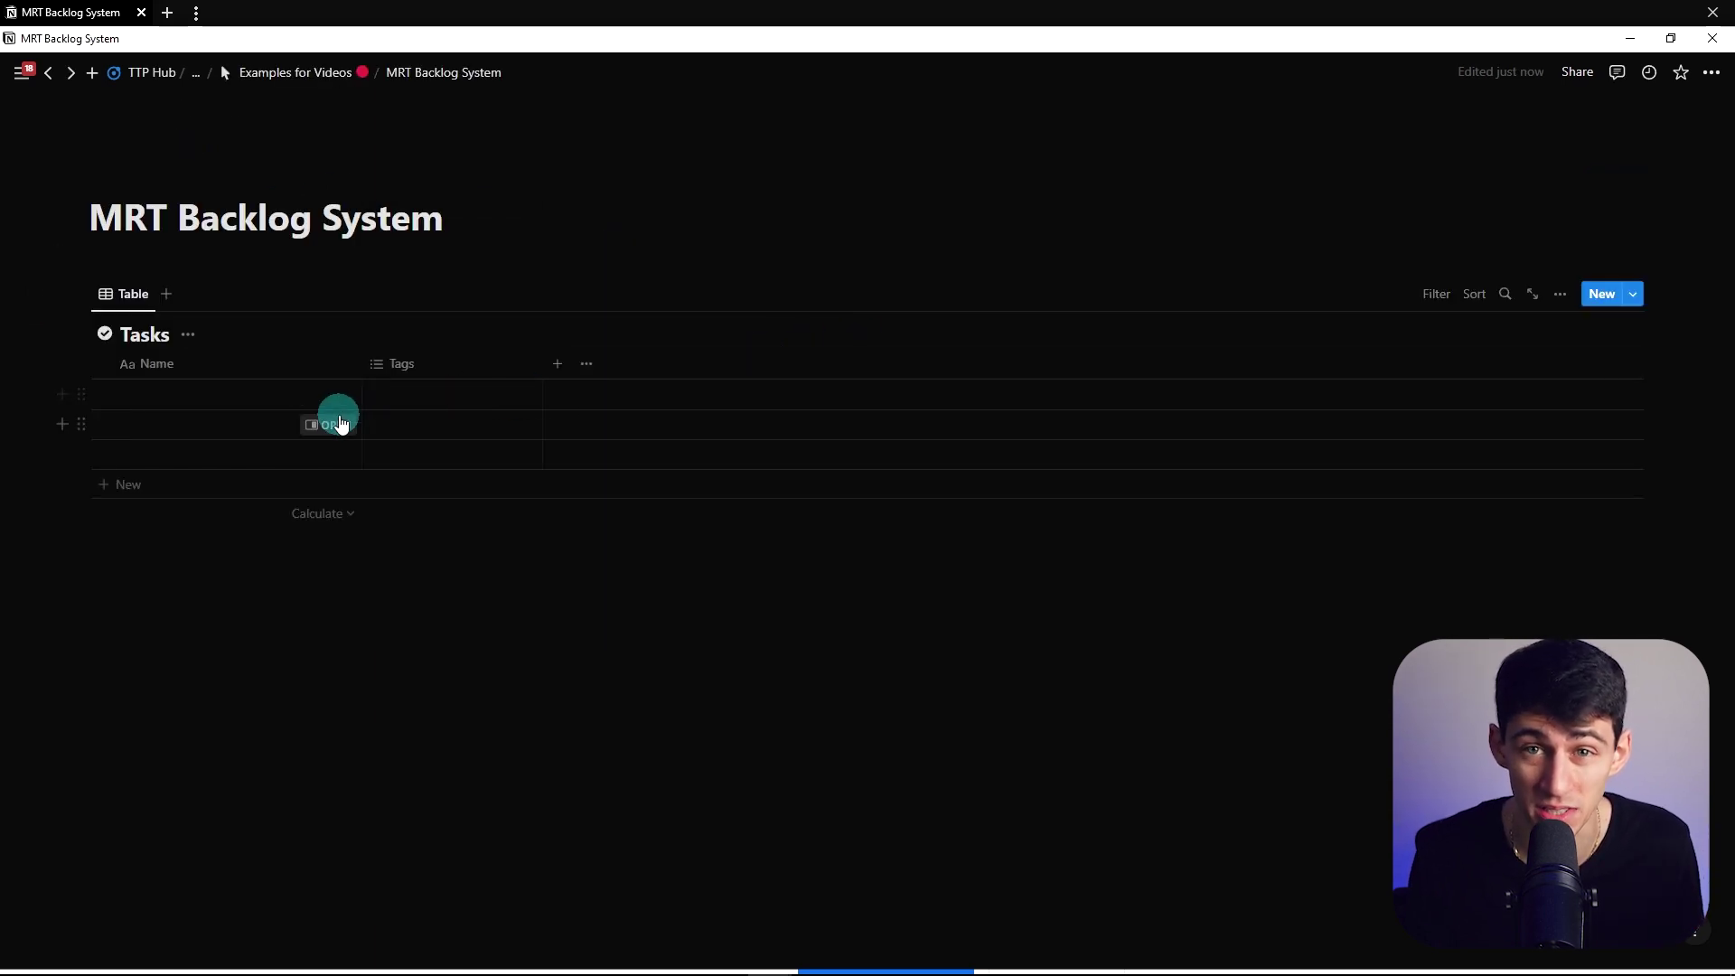
Add a Checkbox property to the Tasks table and narrow its column to the width of the checkbox.
click(557, 367)
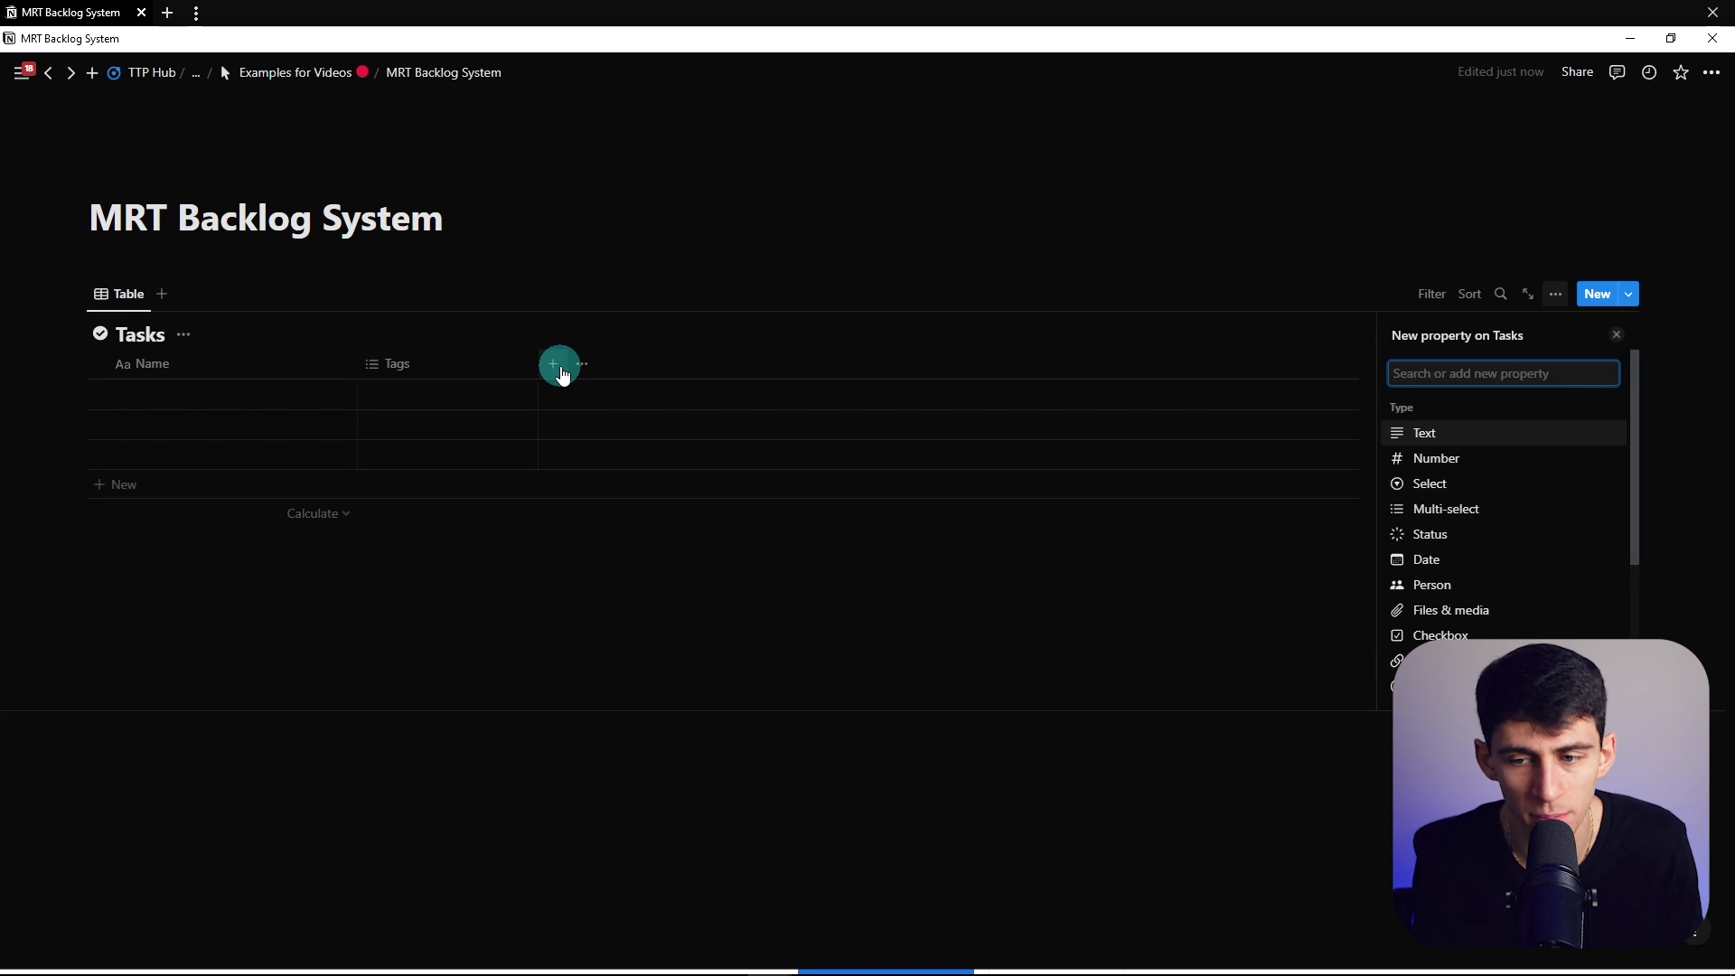
text(s)
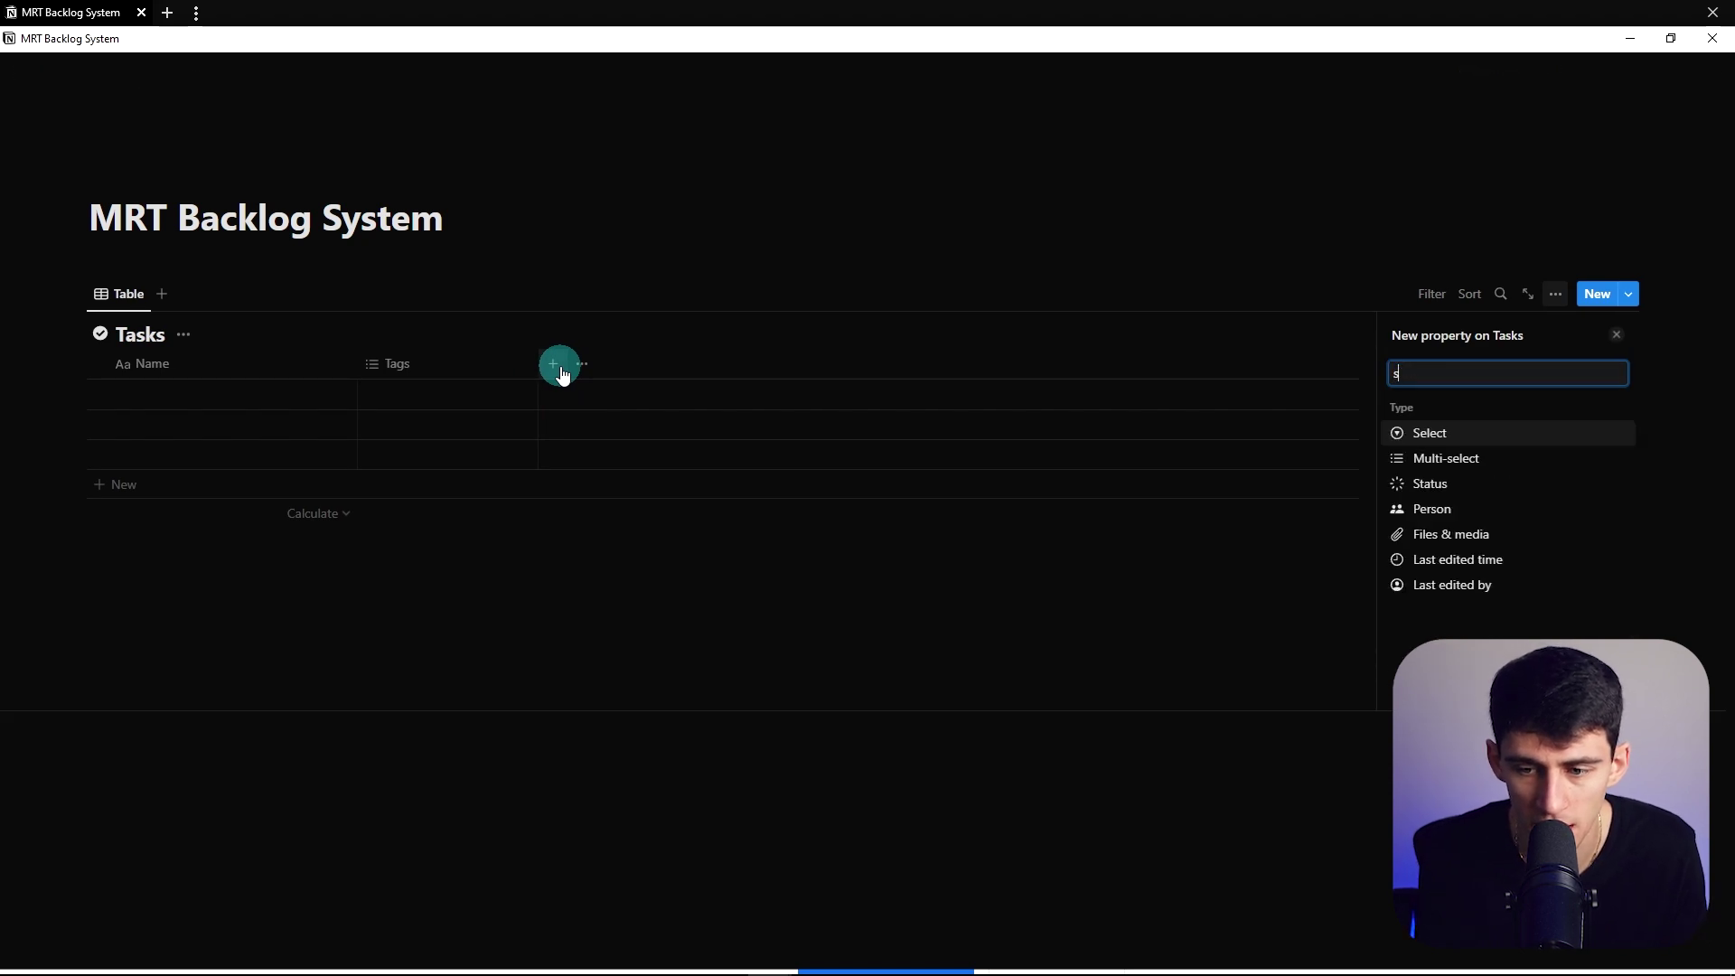
key(BackSpace)
text(ch)
key(Return)
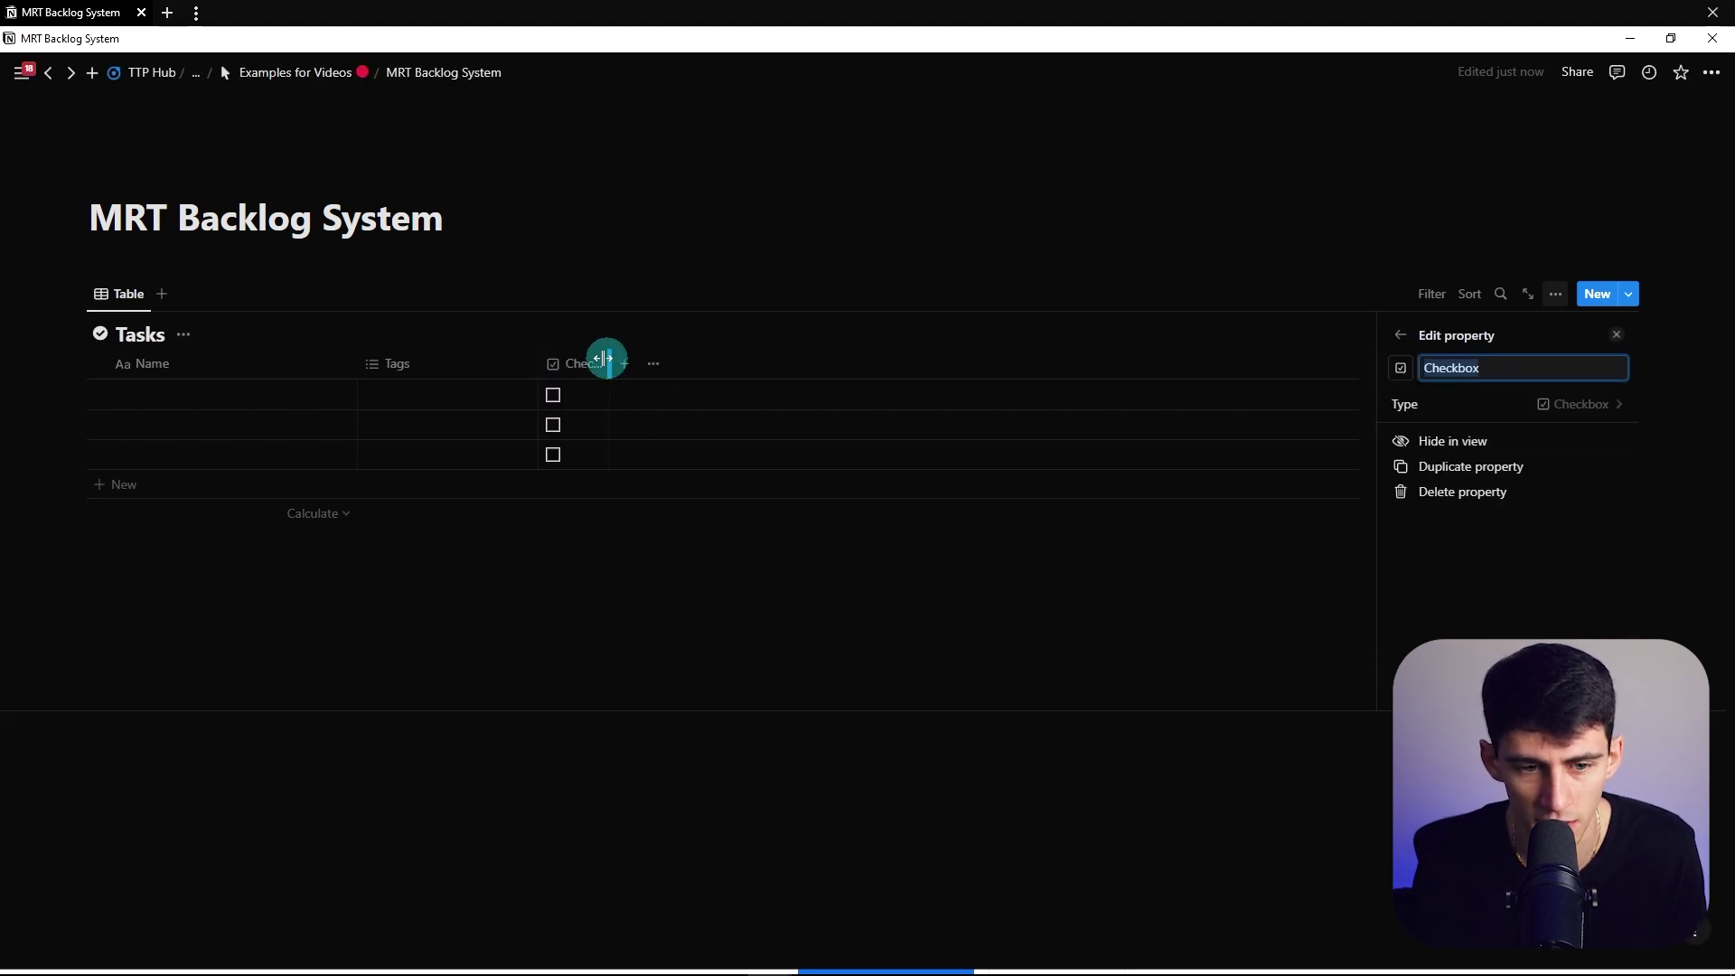
drag(612, 366, 576, 366)
Change the Tags property to the Select type and rename it "Priority".
click(451, 363)
click(467, 465)
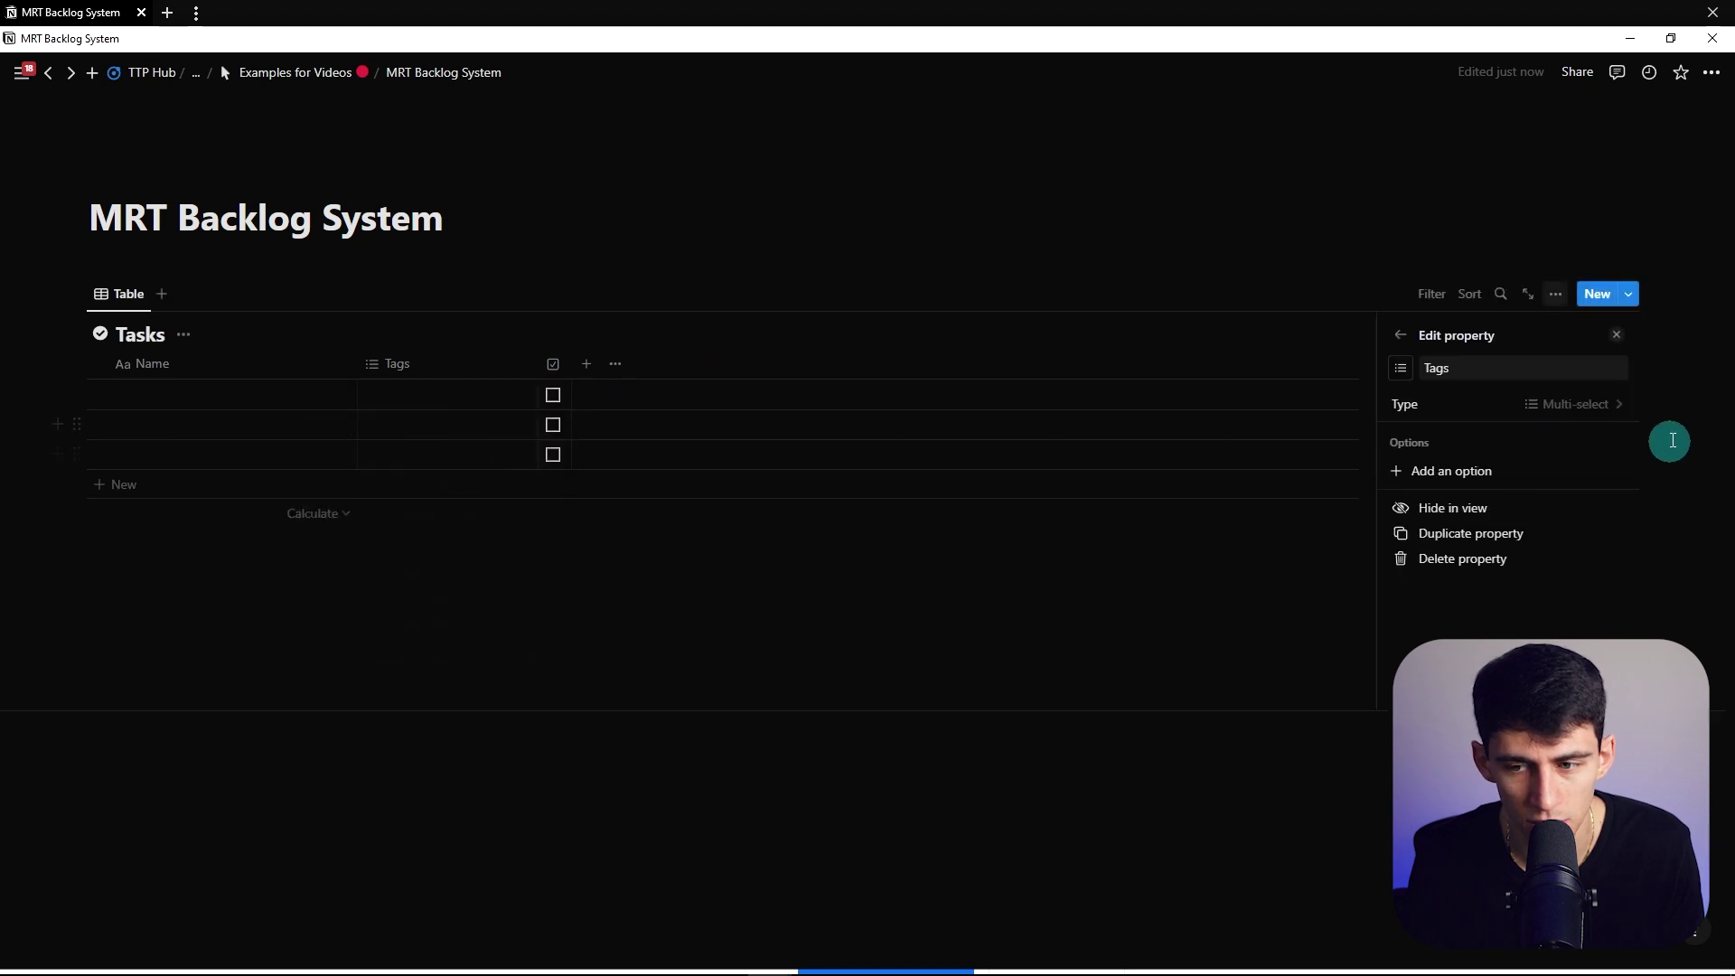
click(1597, 394)
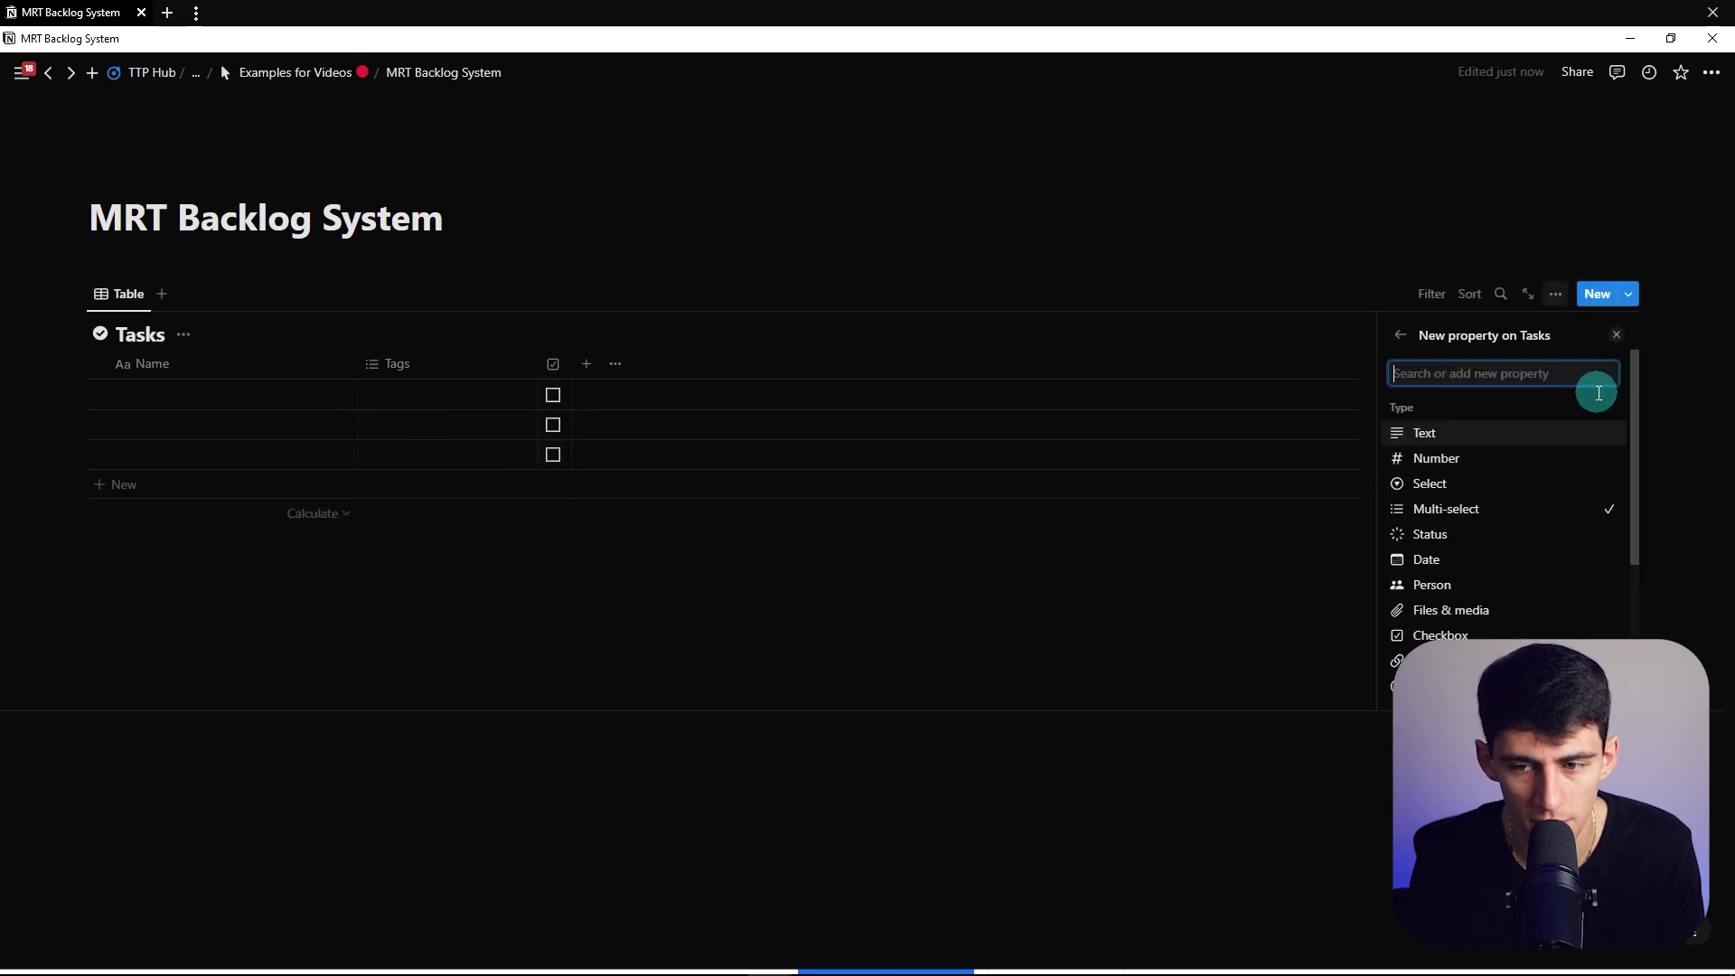
click(1432, 484)
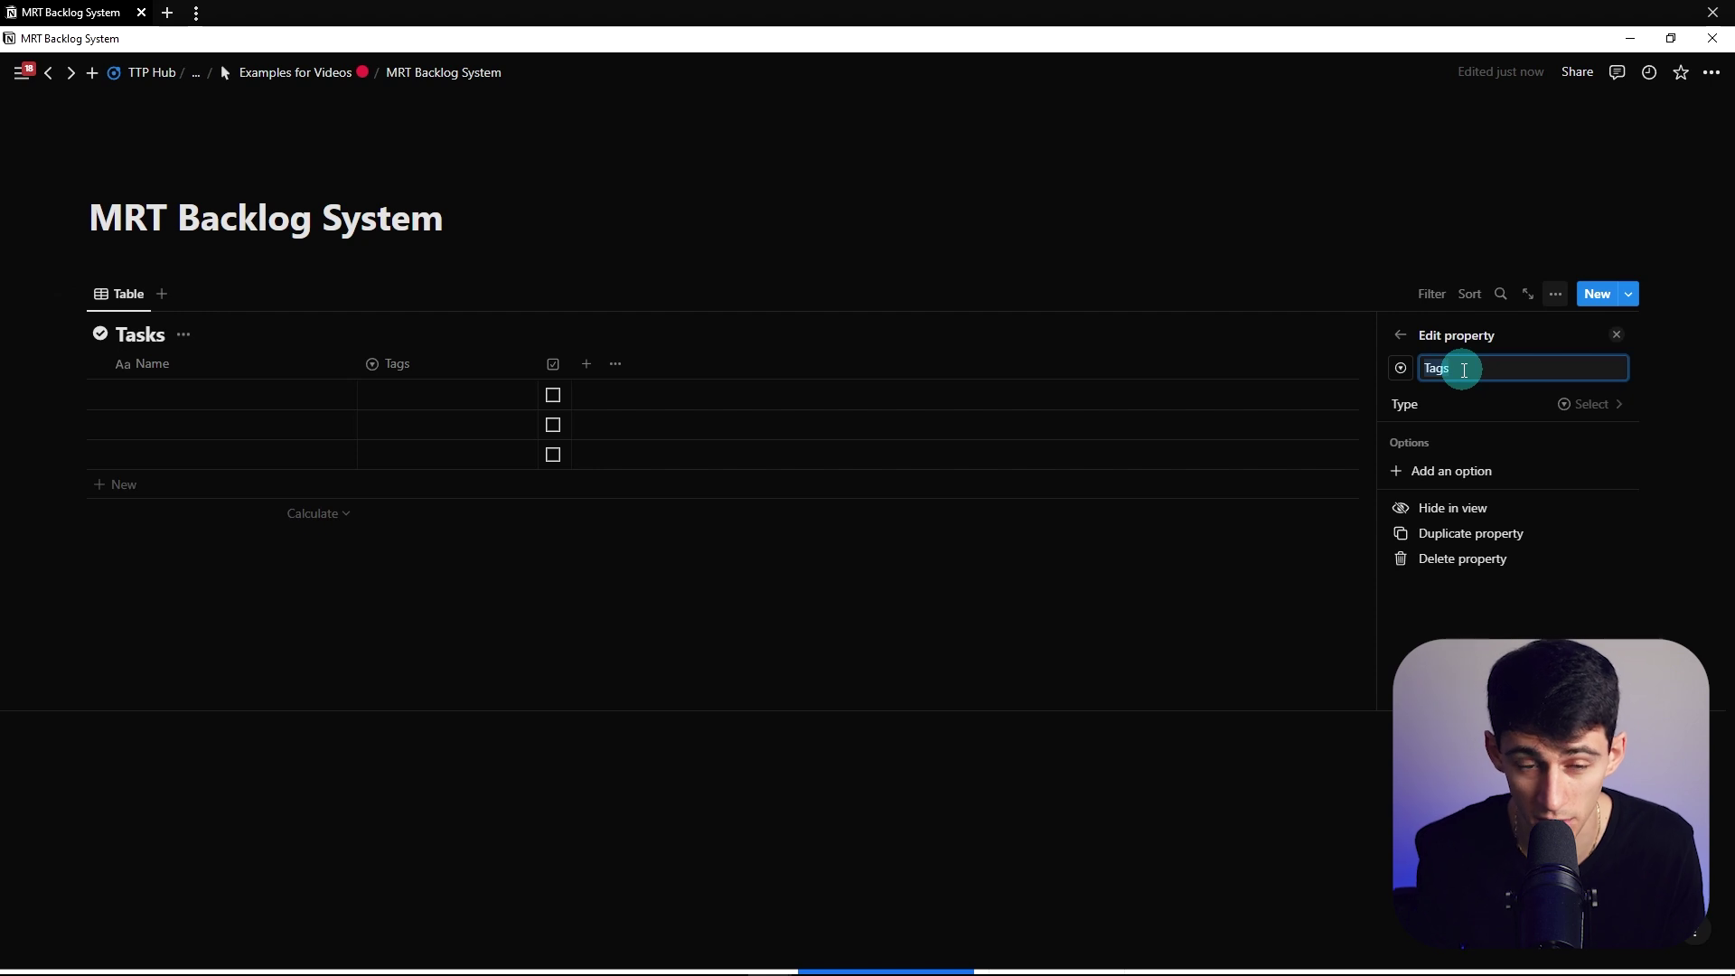
text(Priority)
Add a Date property and a Created time property to the Tasks table.
click(590, 366)
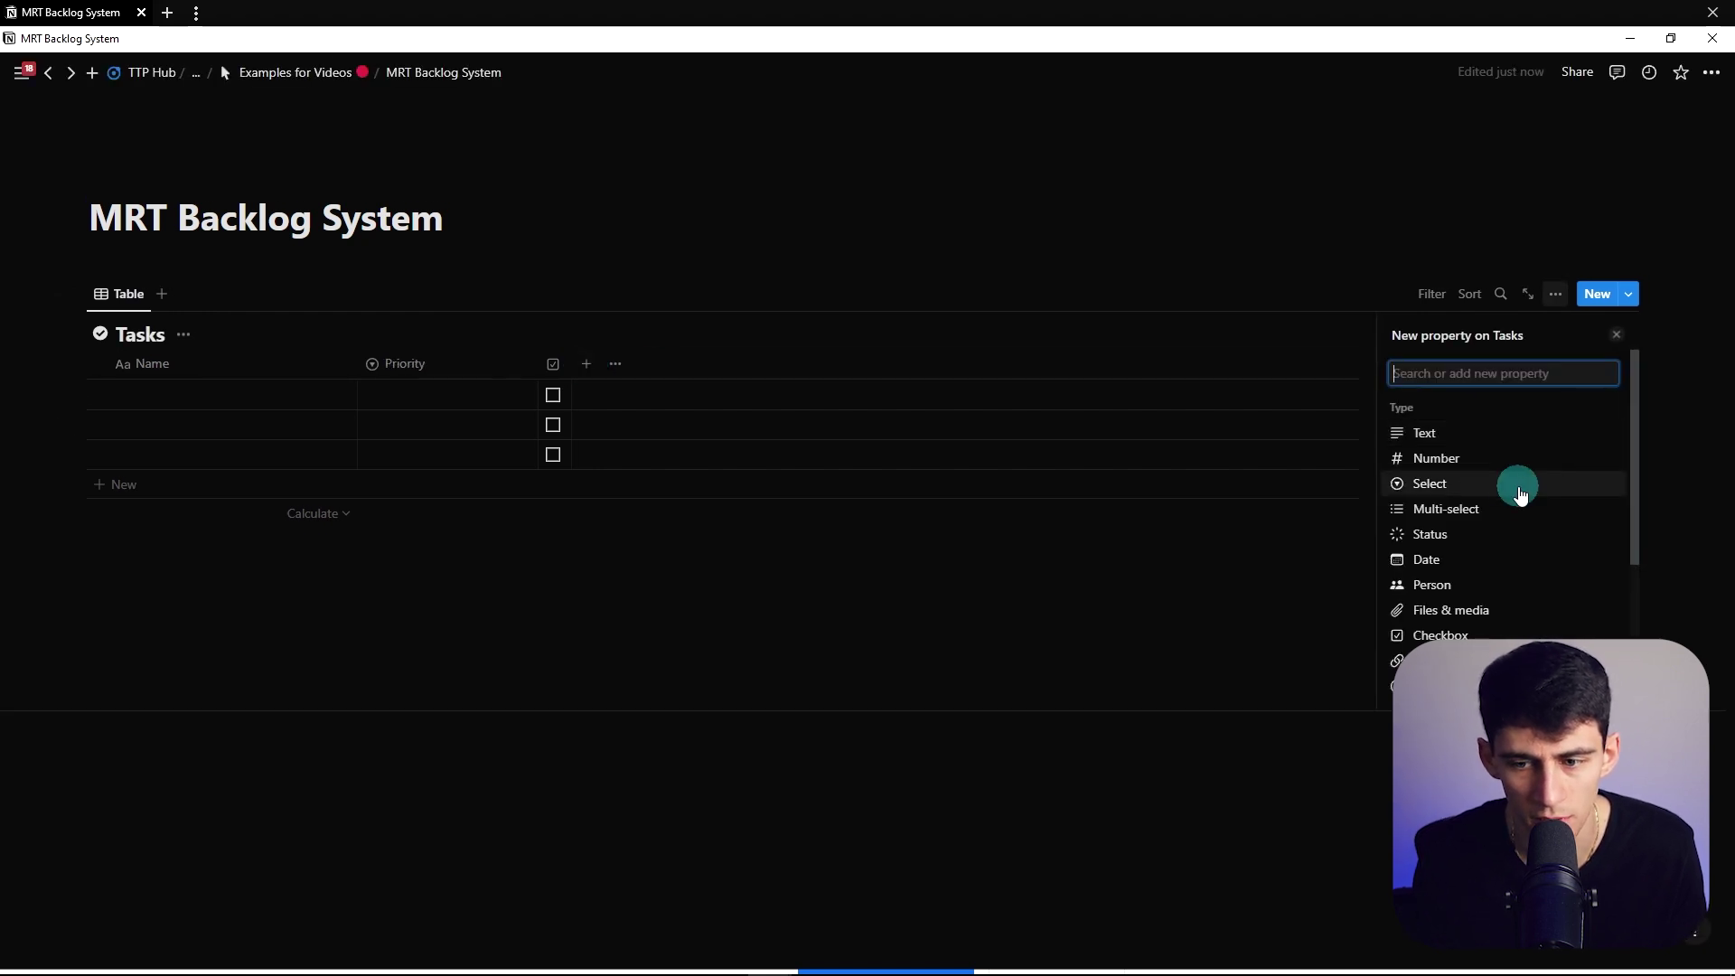
click(1435, 560)
click(632, 574)
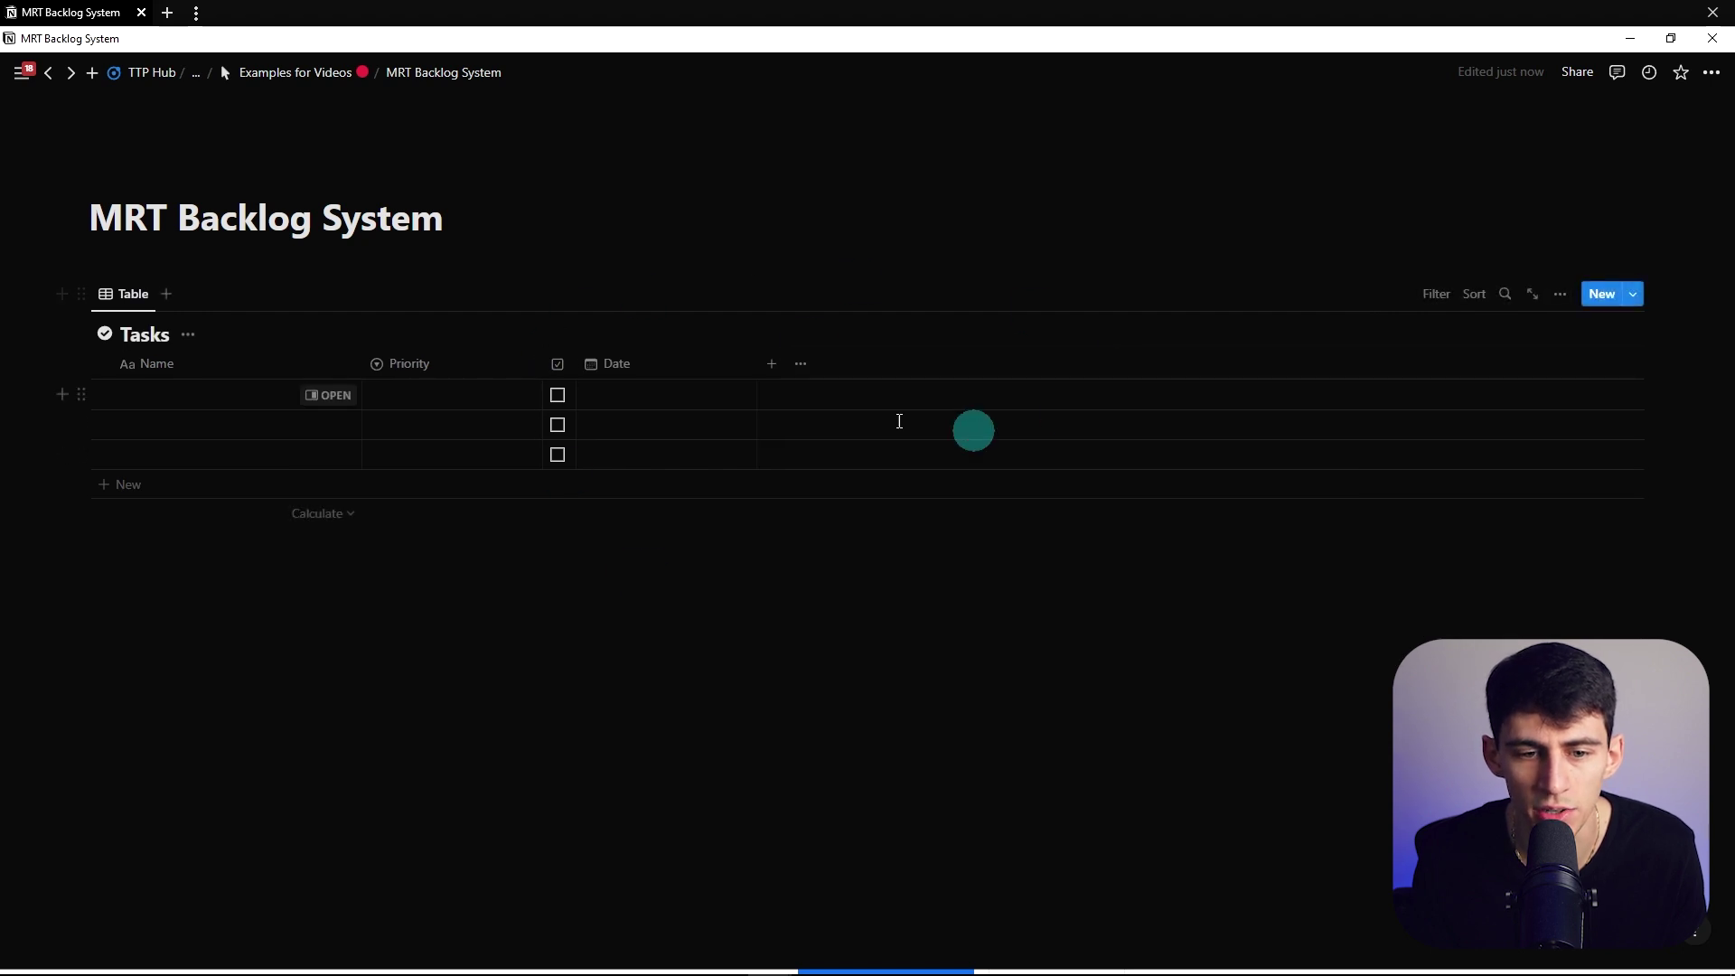
click(769, 365)
text(crea)
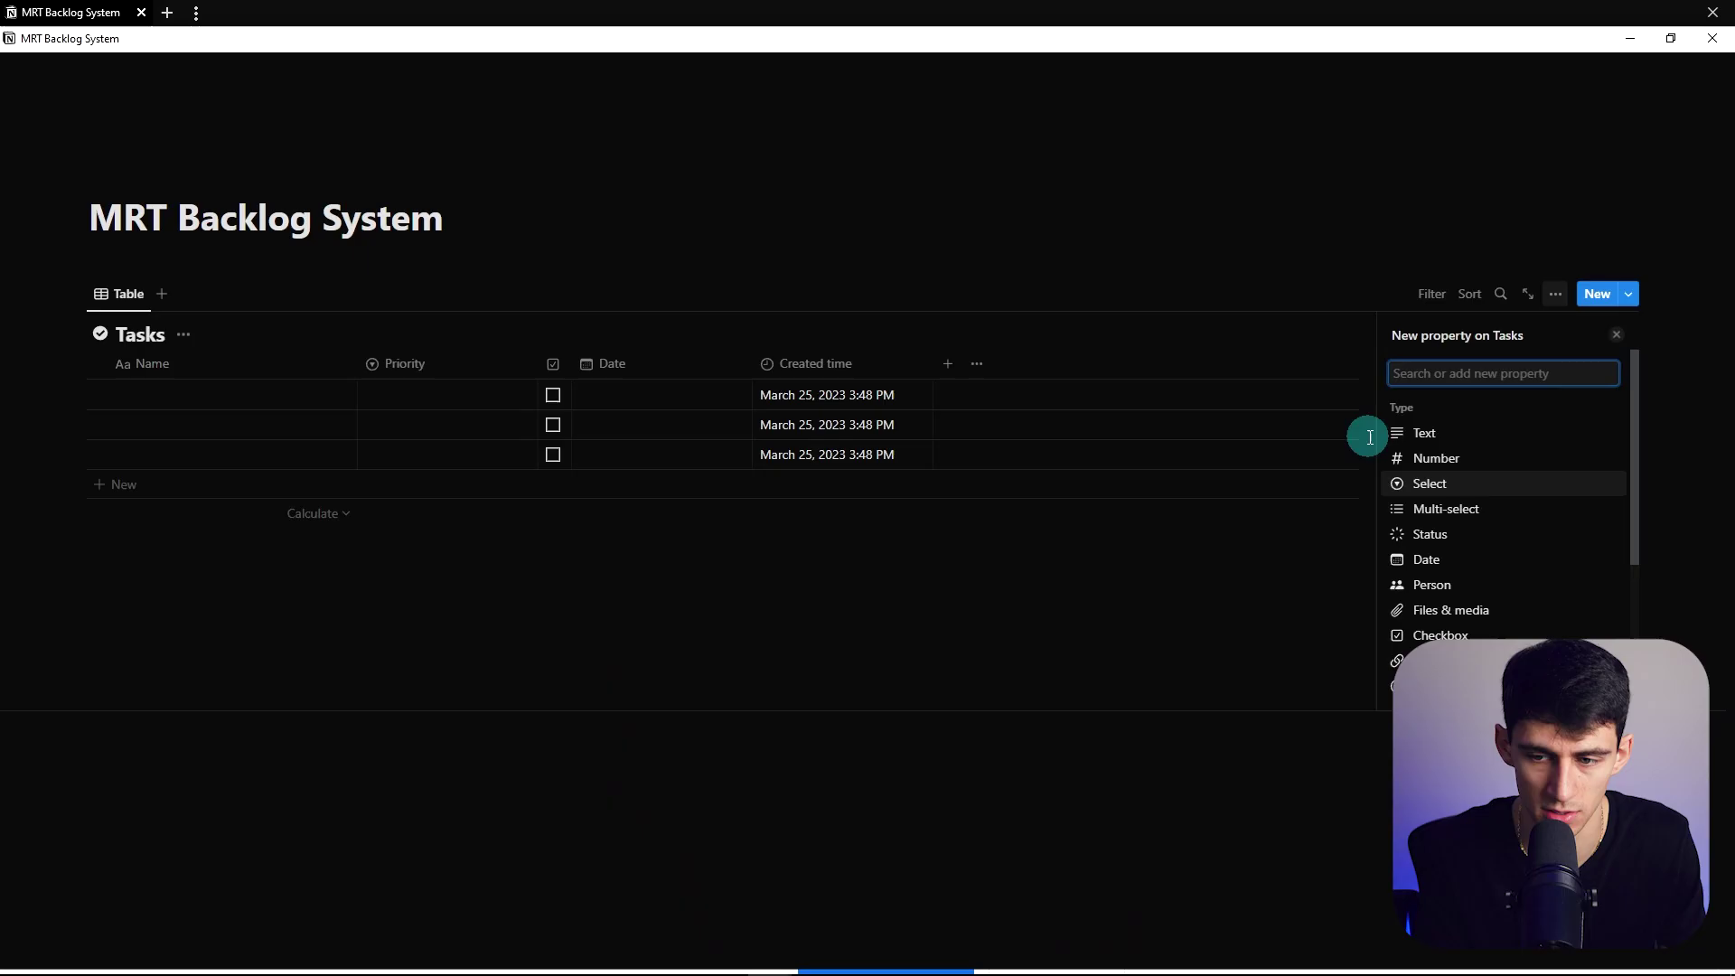
Add a Formula property named "Real Date" and give it the calendar icon.
text(for)
click(1370, 437)
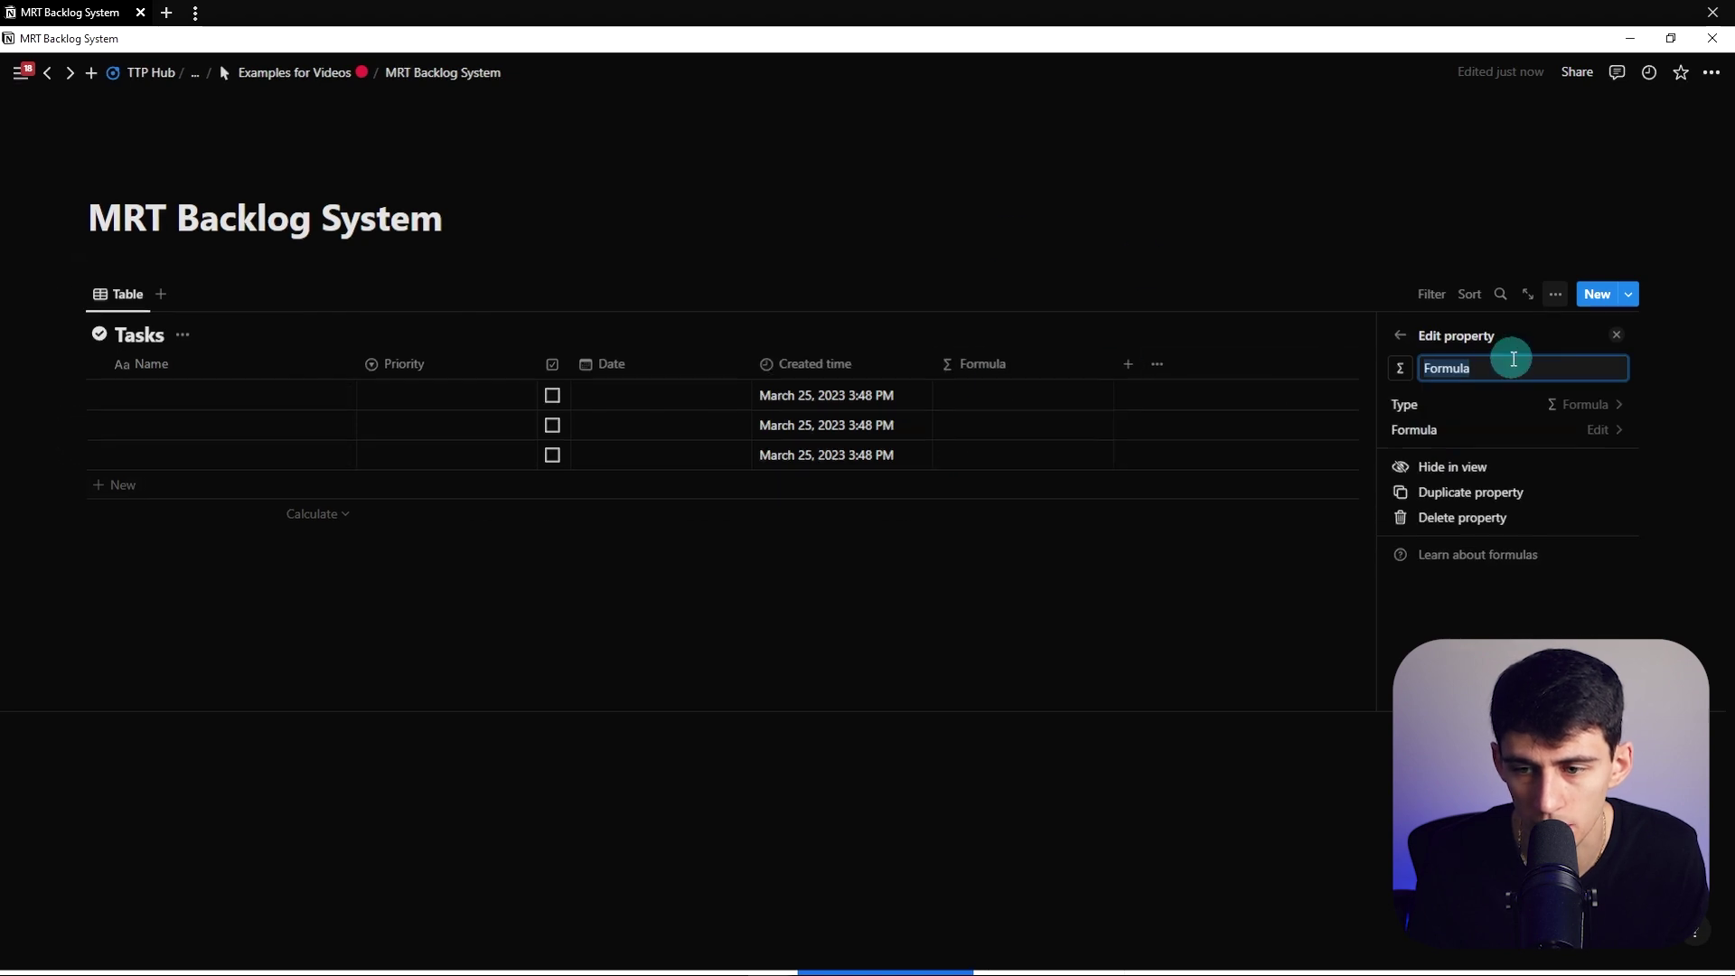
text(Real Date)
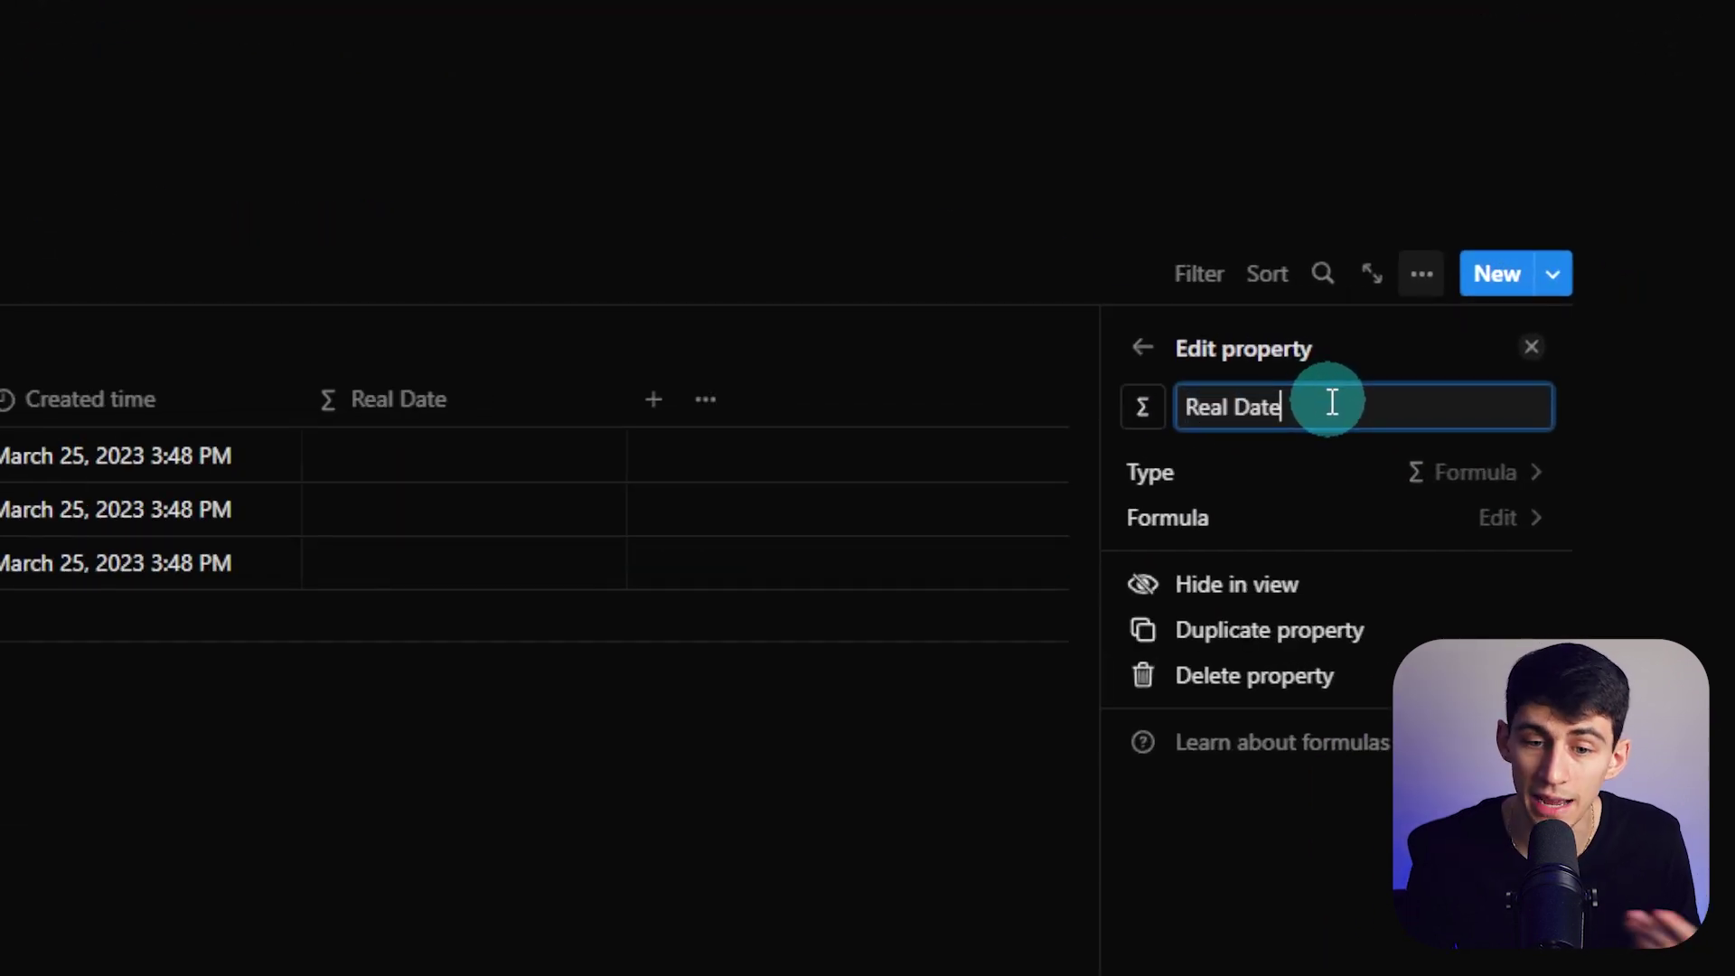
click(1139, 415)
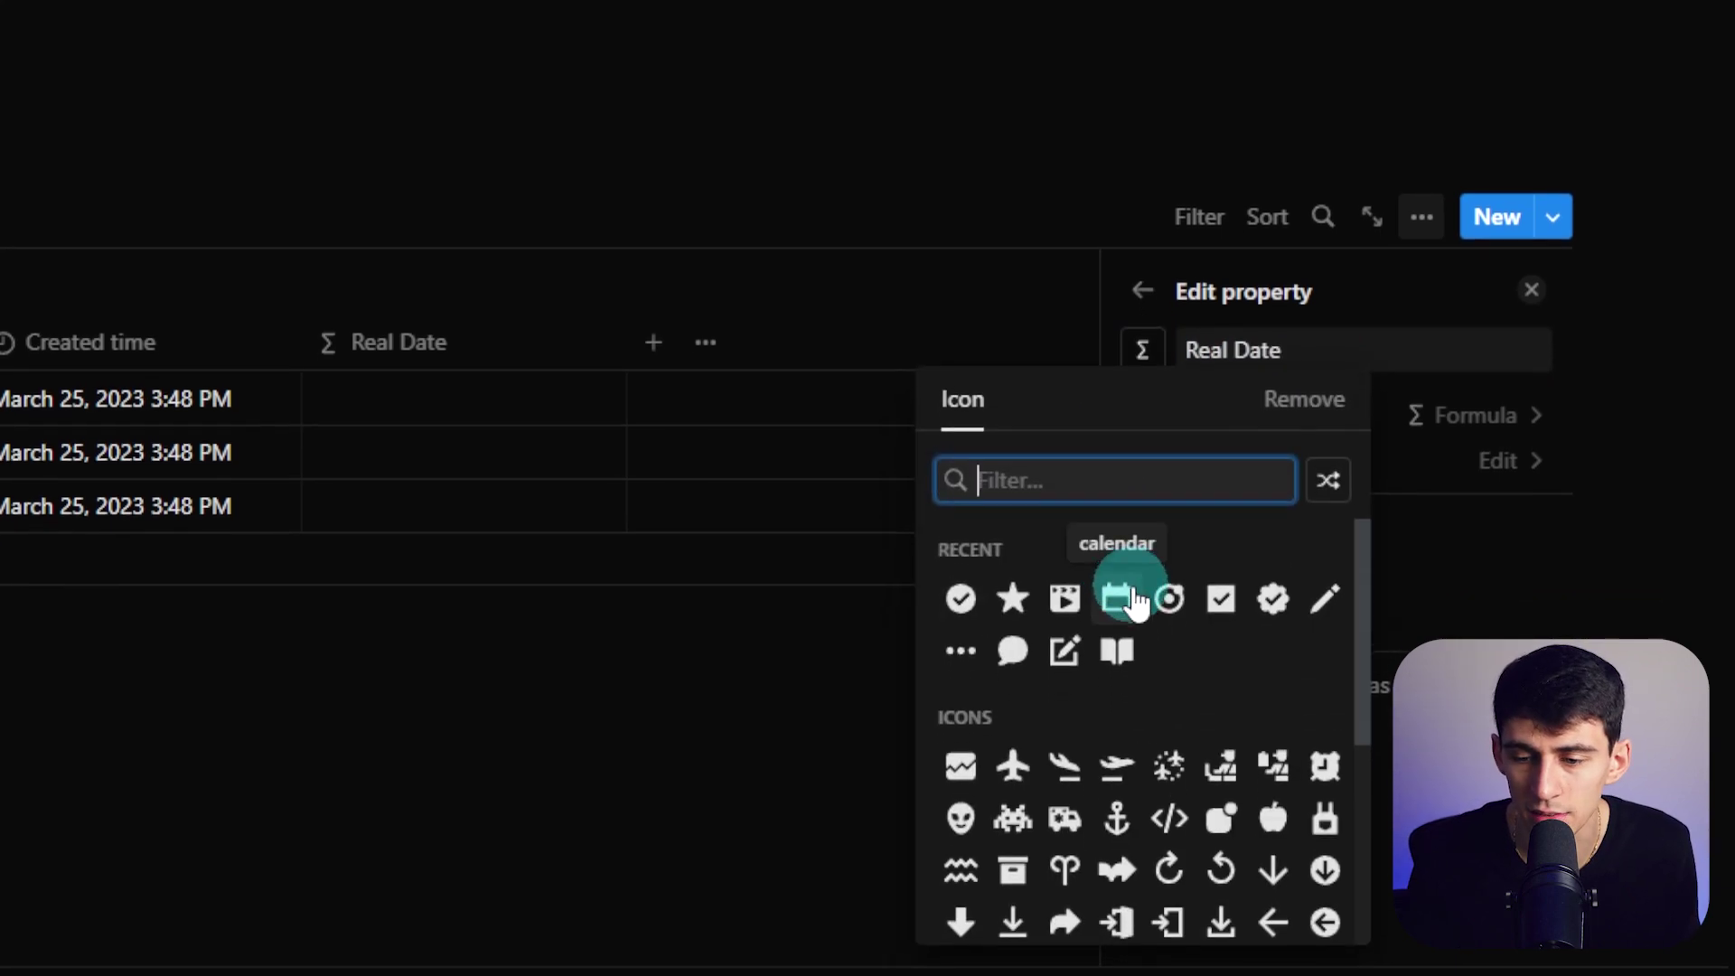
click(1117, 598)
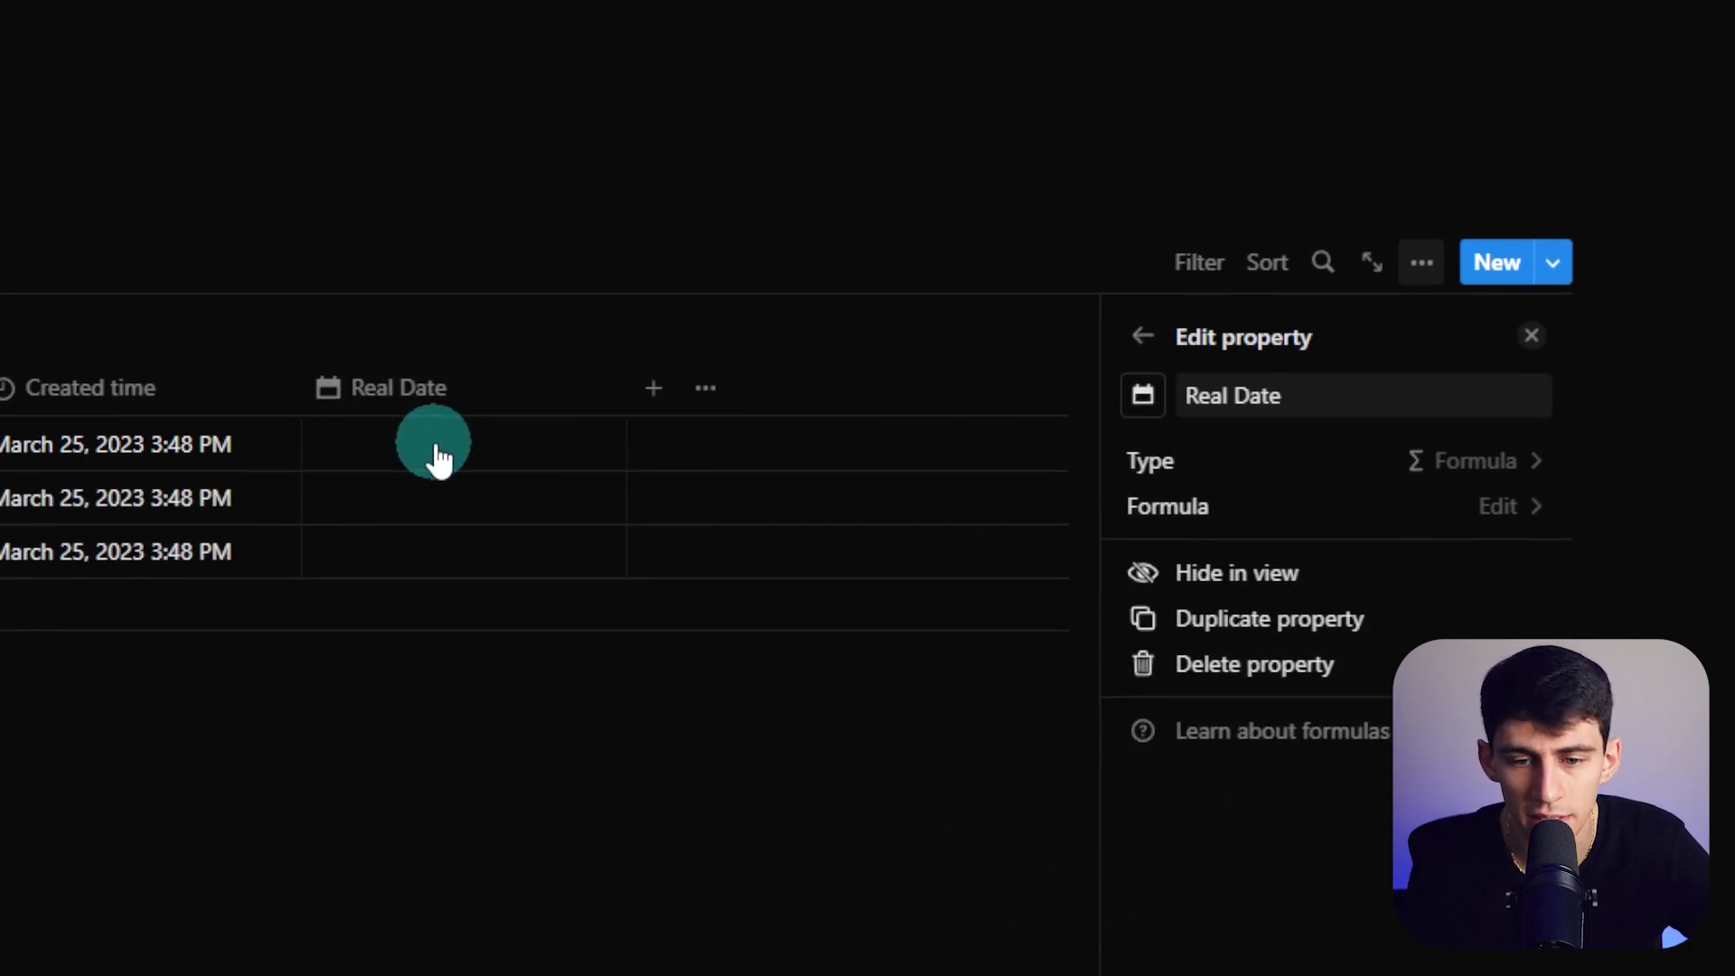
Enter the Real Date formula as if(empty(prop("Date") == true,prop("Created time"),prop("Date")).
click(407, 447)
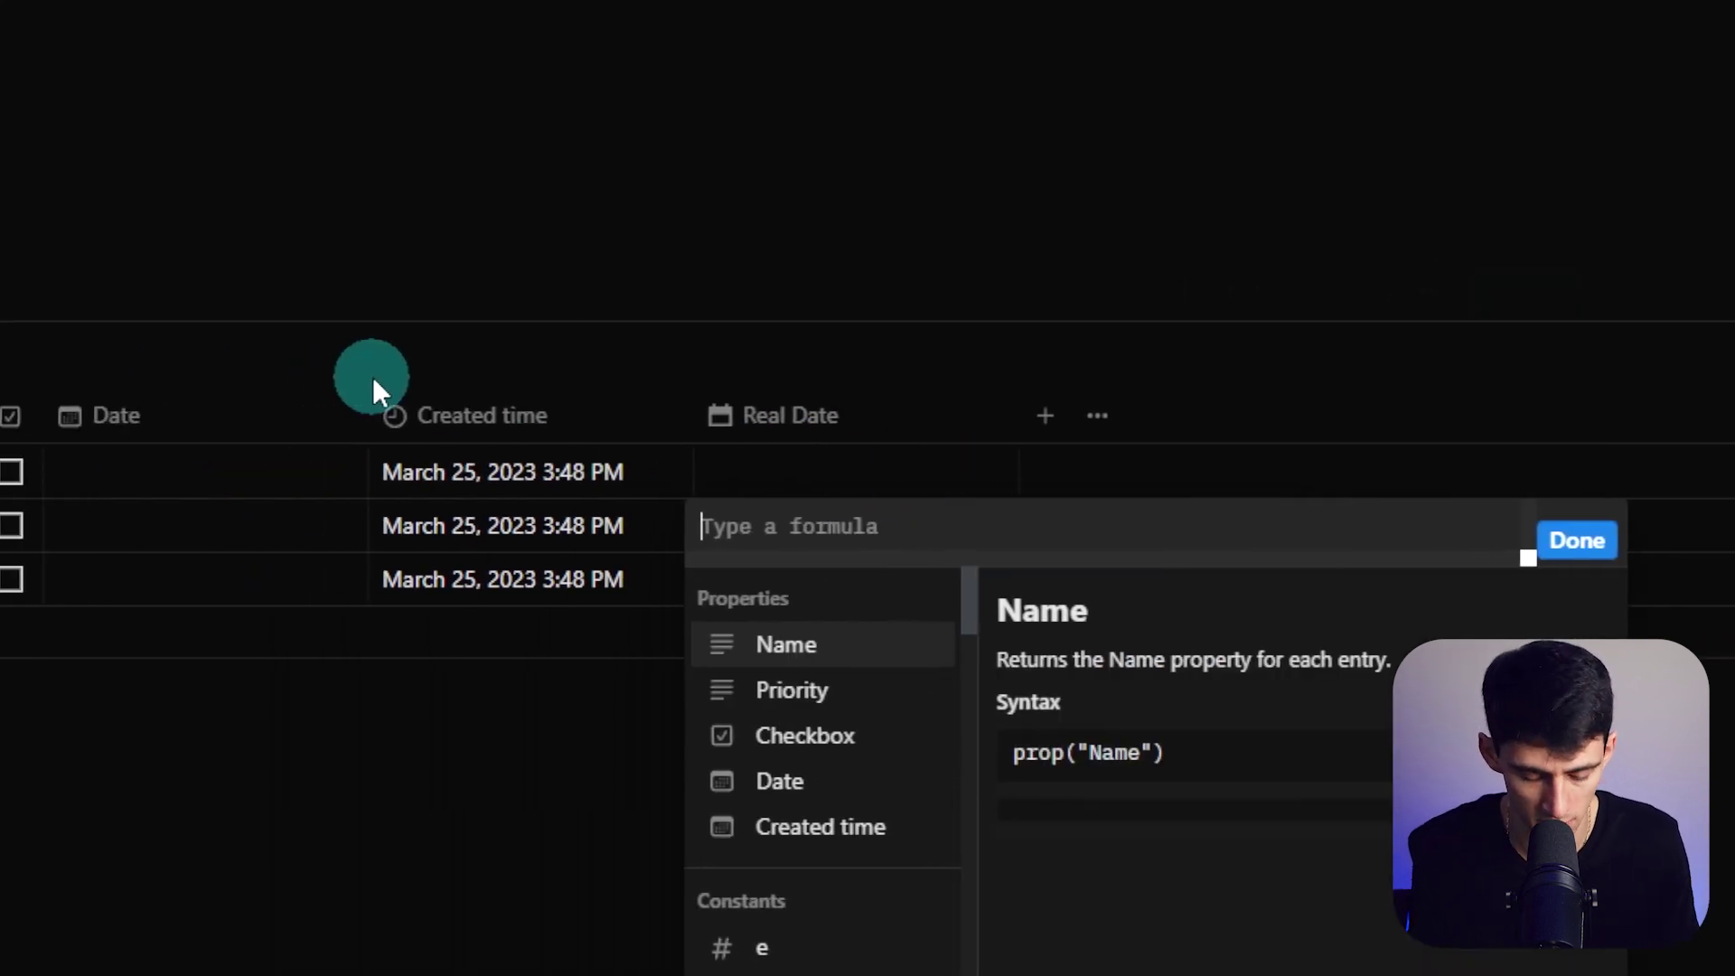
text(if()
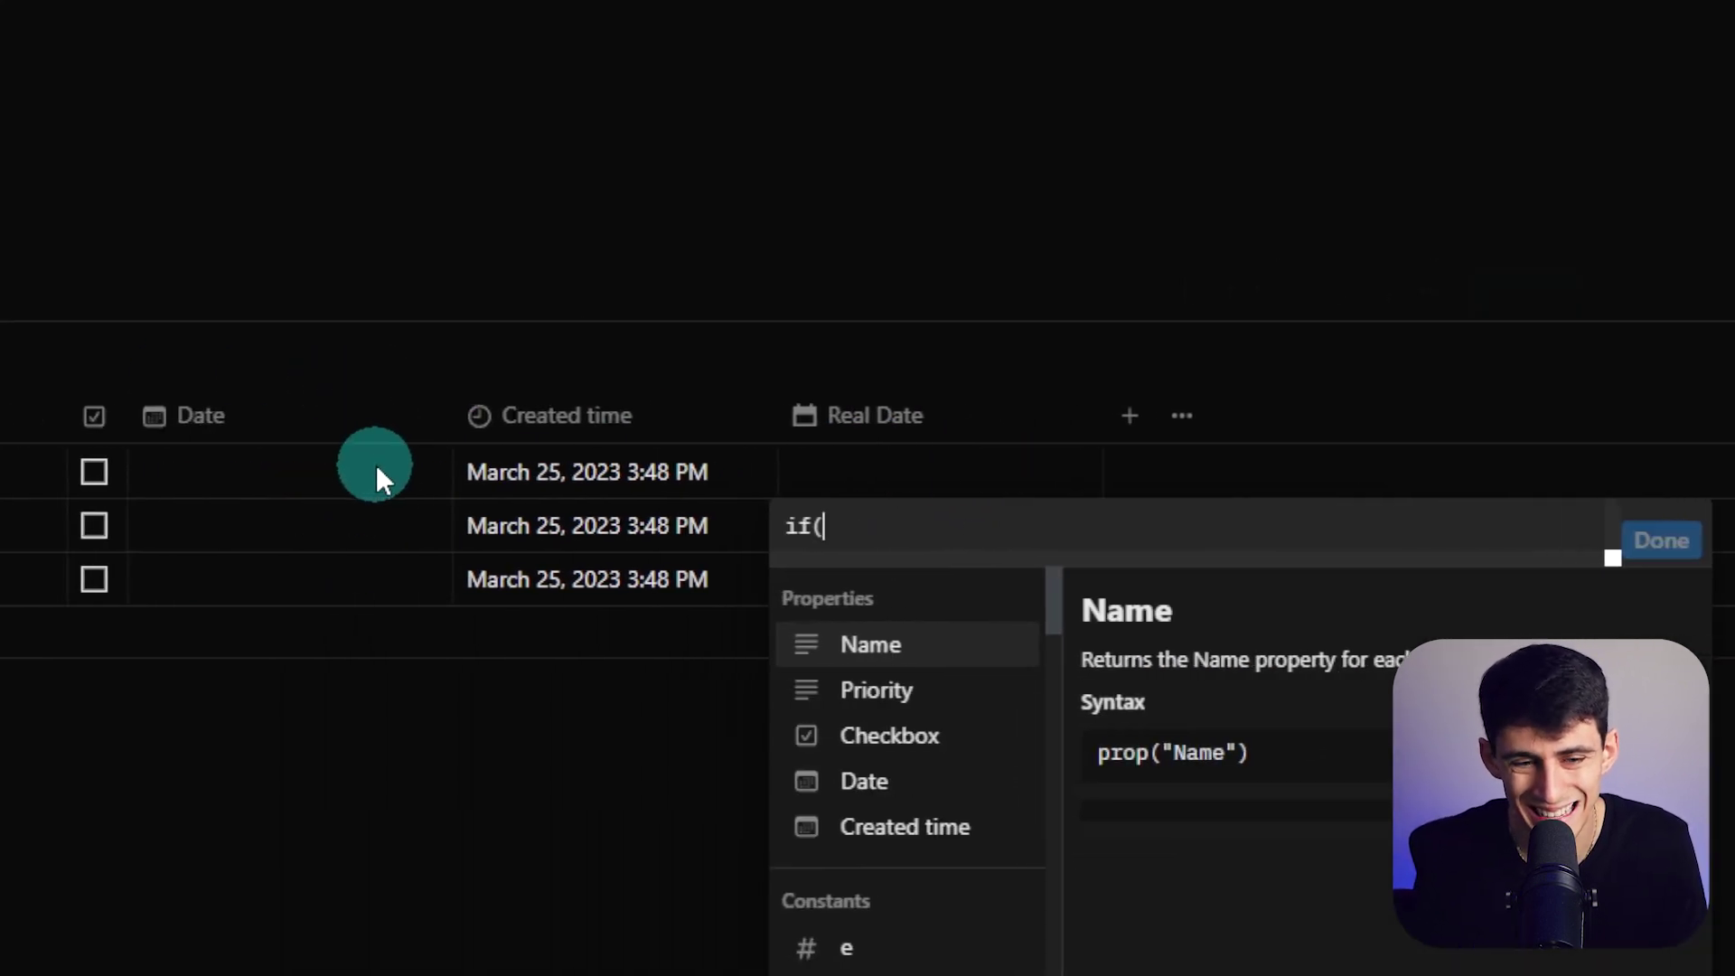
text(empty()
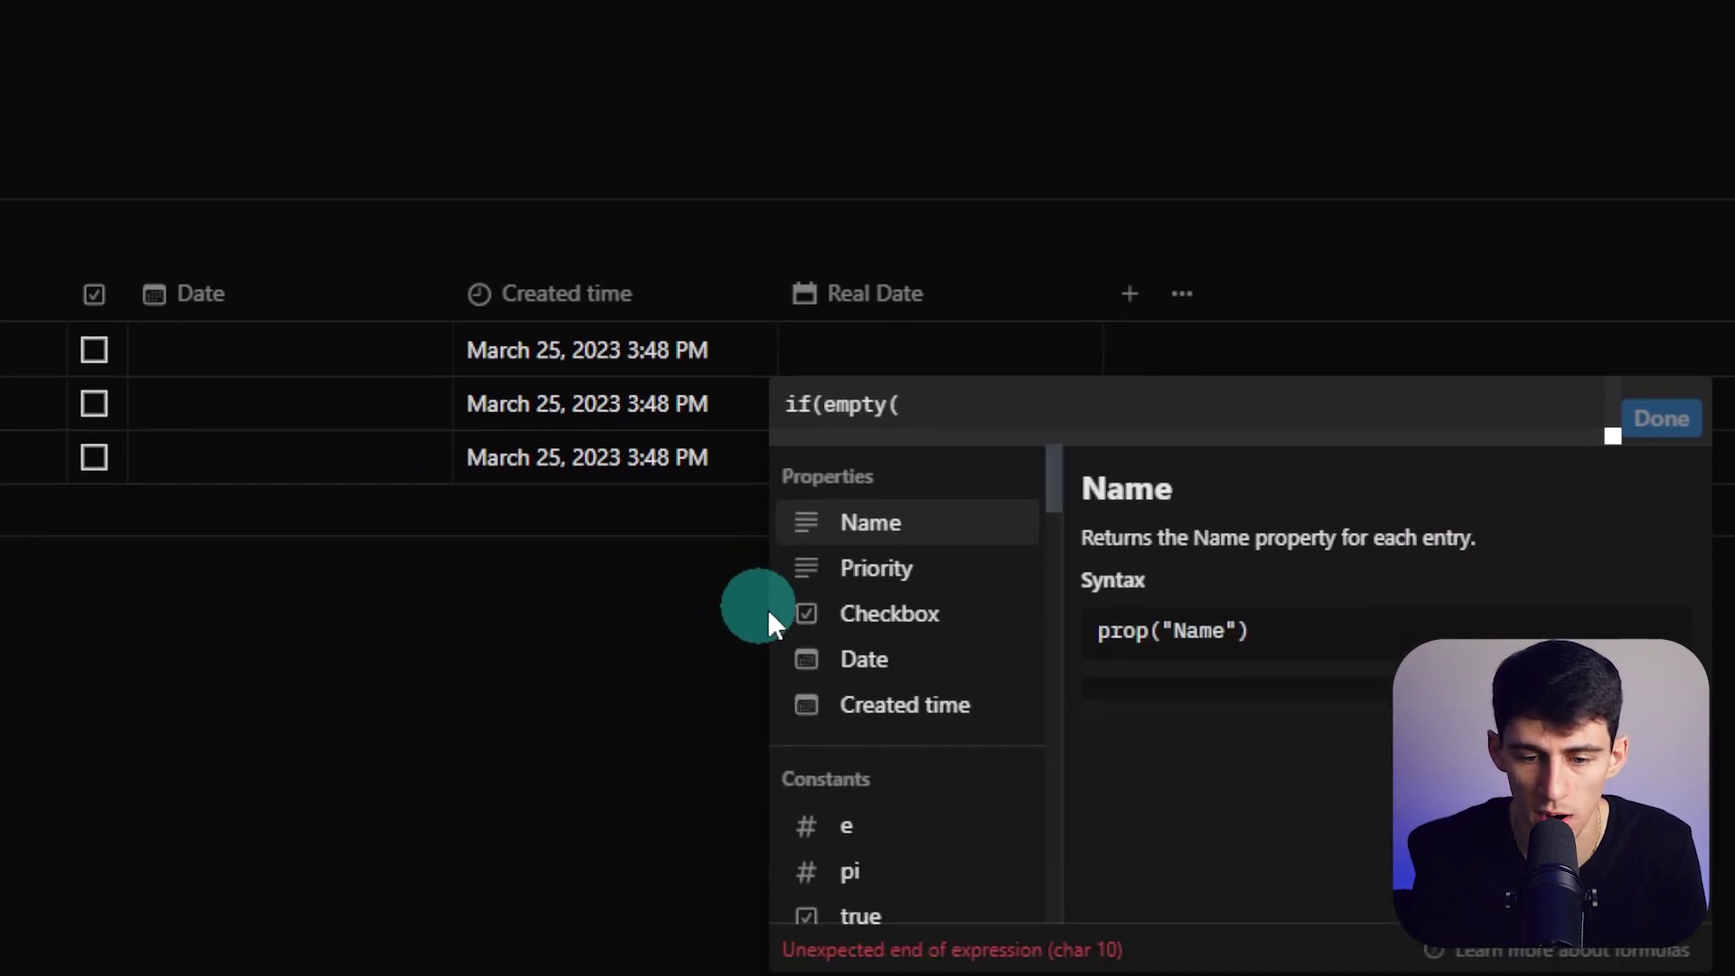
click(859, 782)
text(== true)
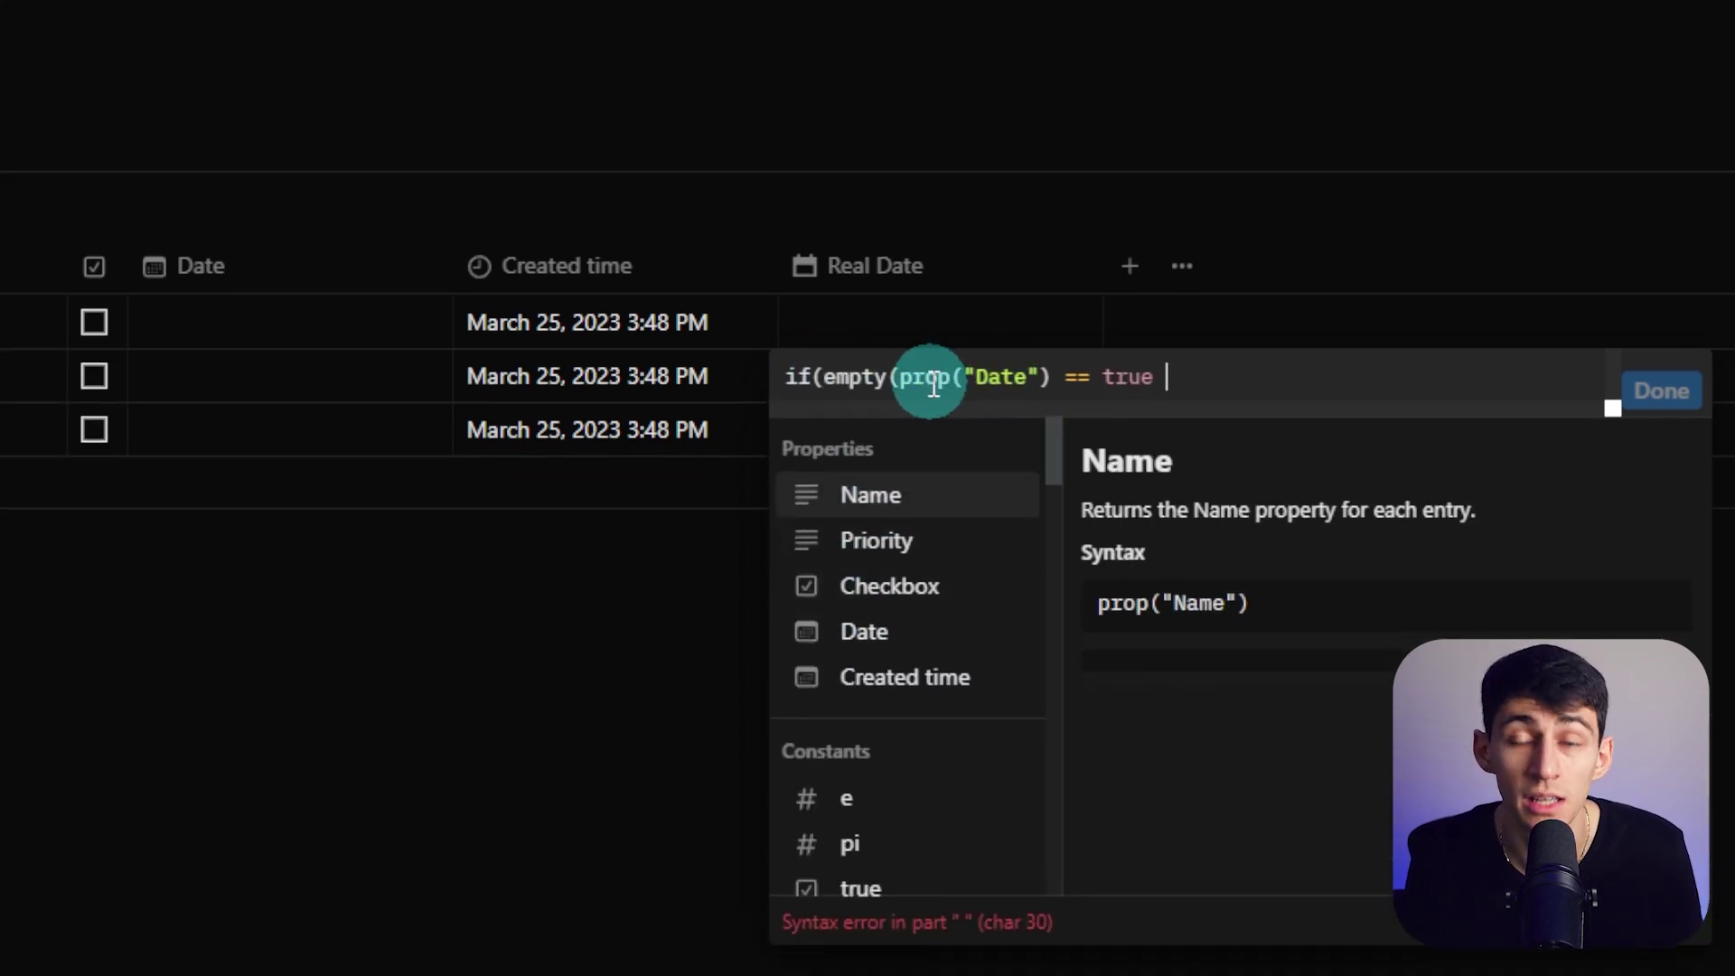
key(BackSpace)
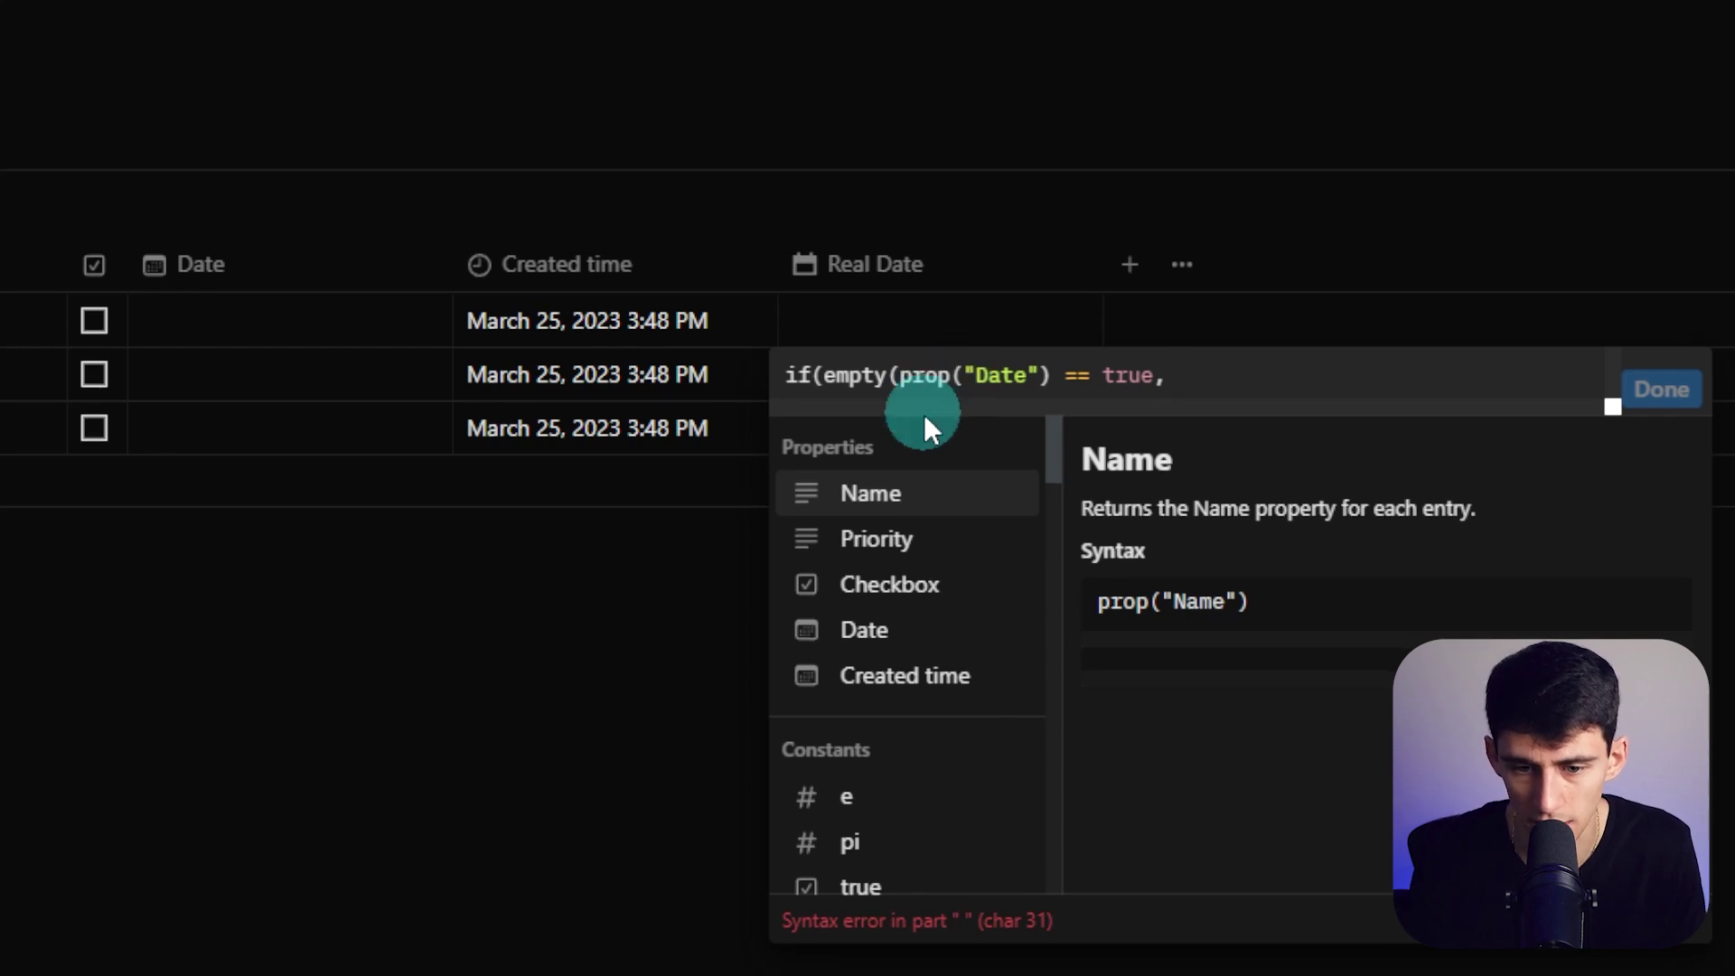
click(930, 677)
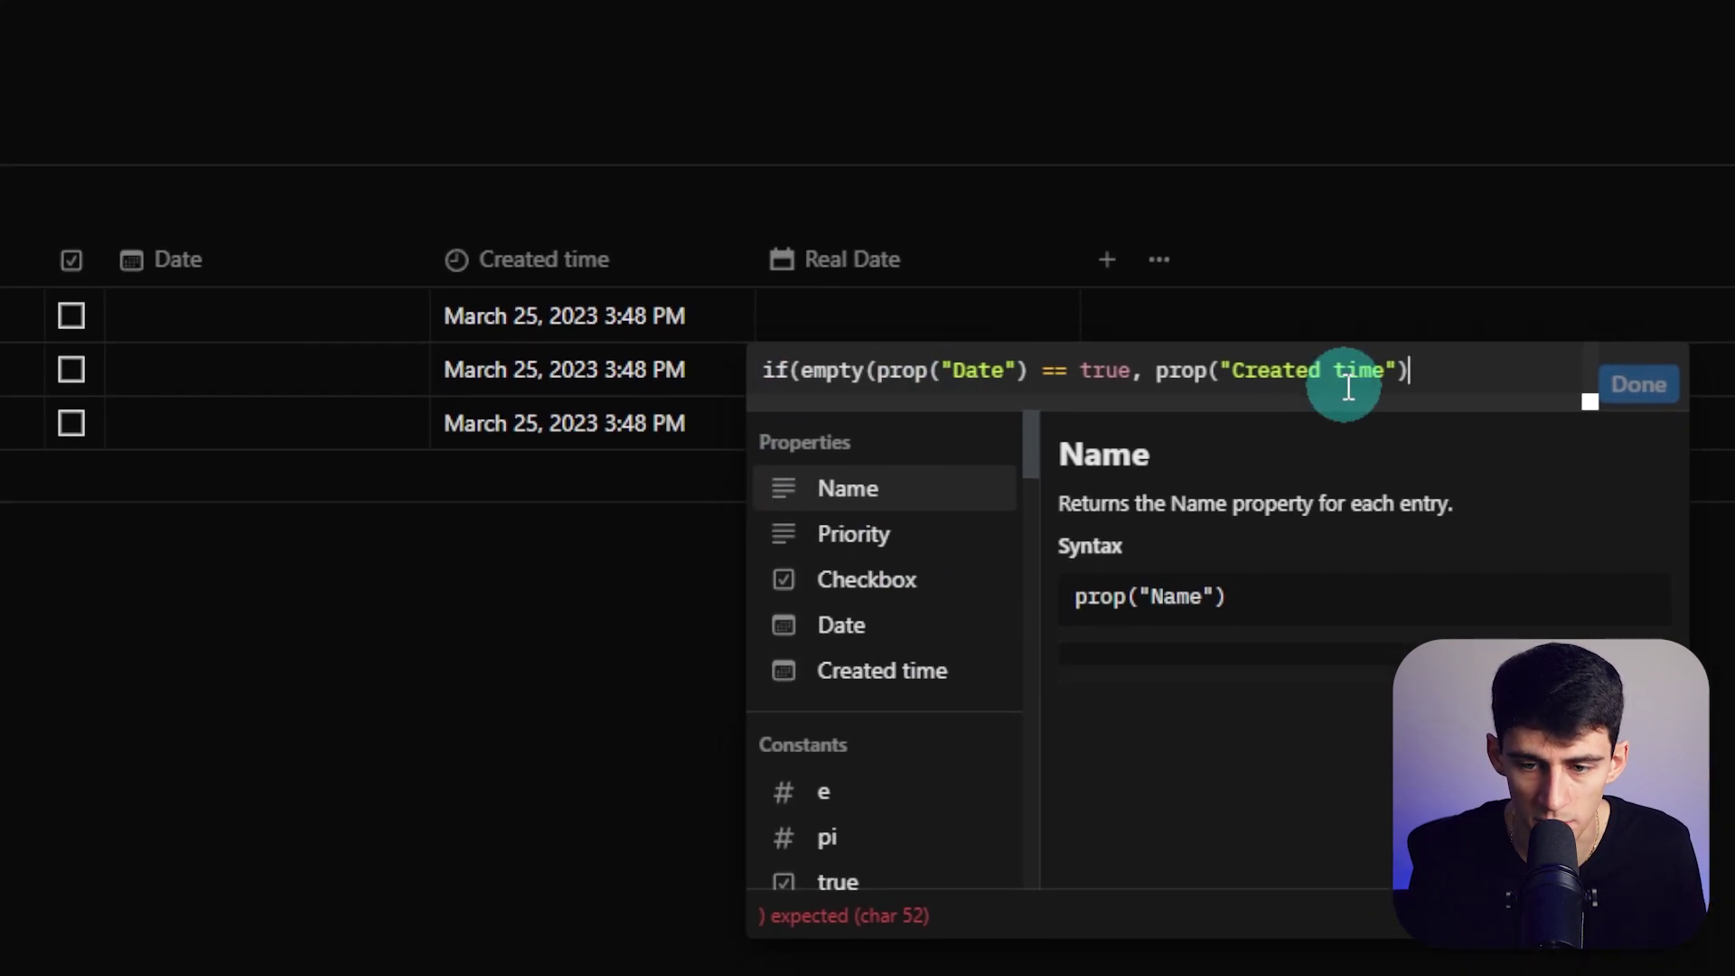
text(,)
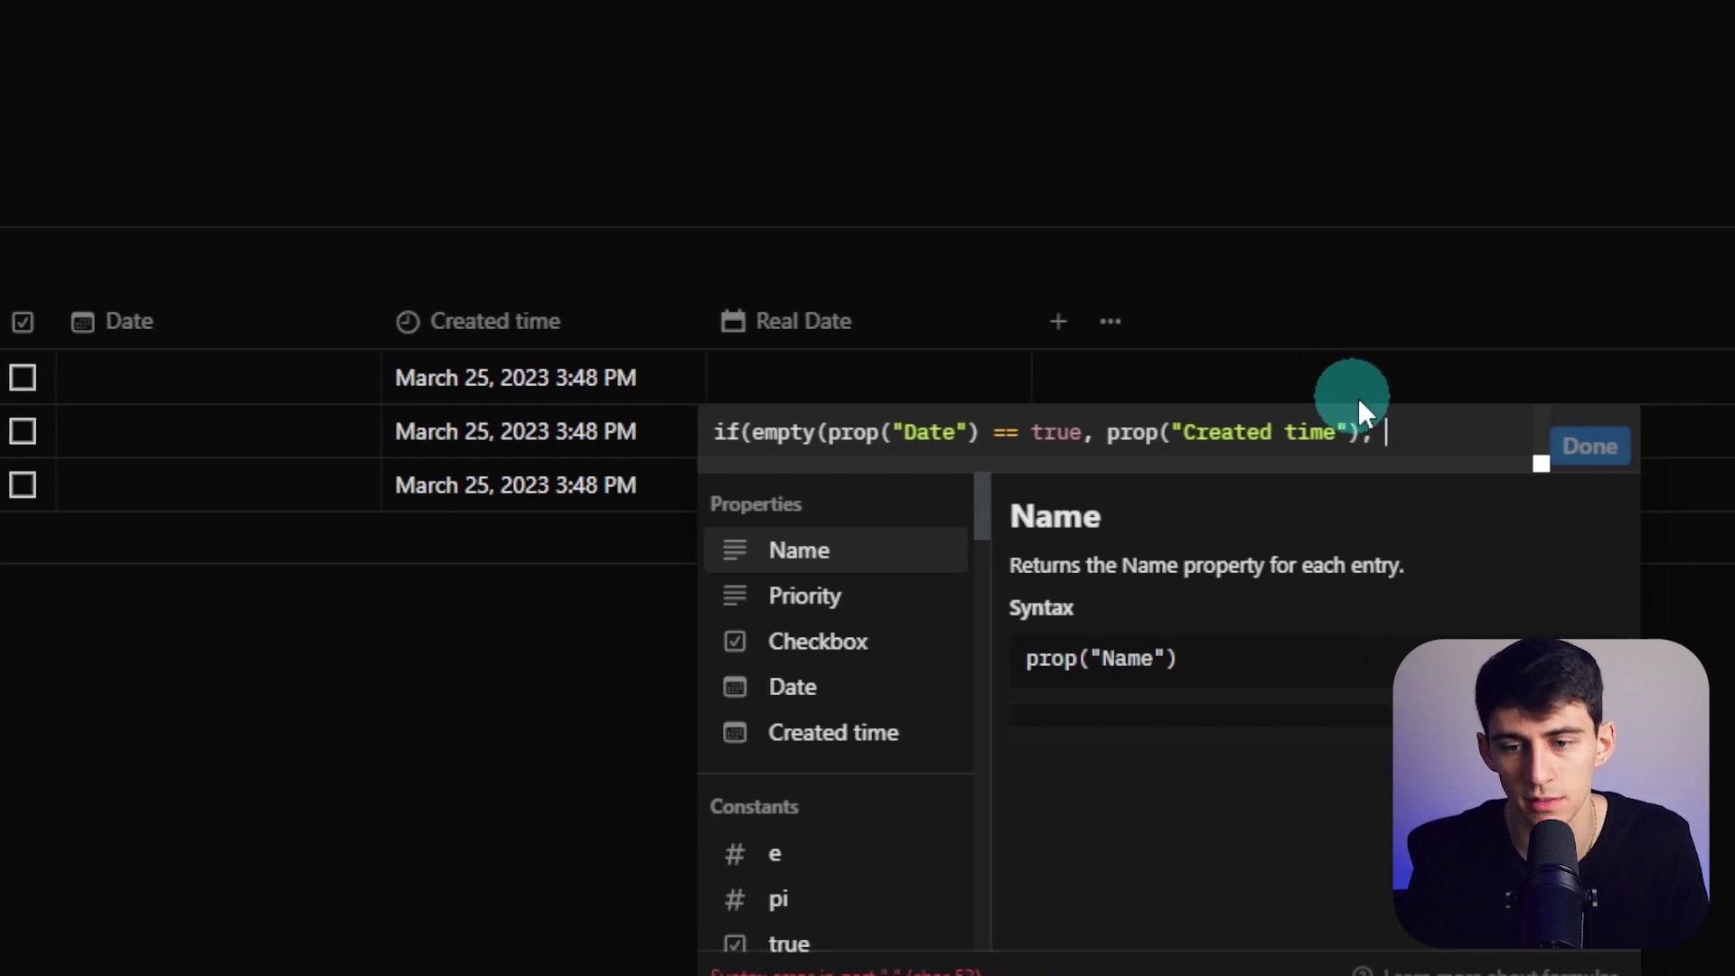
click(797, 588)
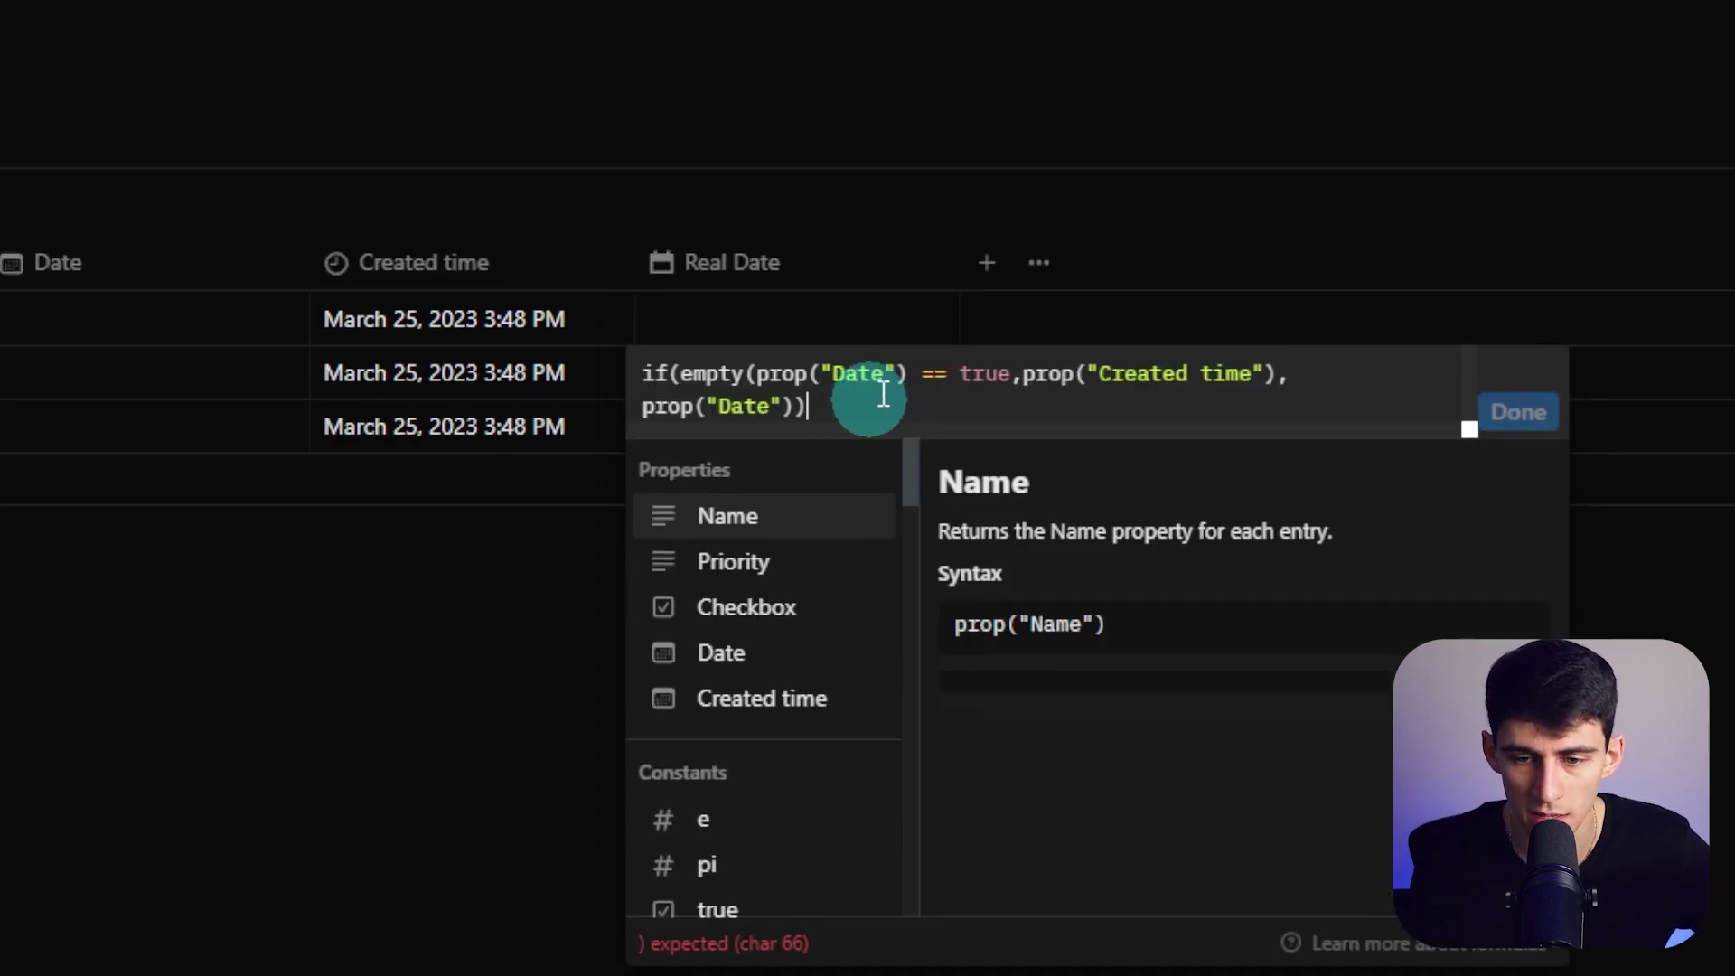
Add the missing closing parenthesis after the first prop("Date") in the Real Date formula and save the formula.
click(908, 318)
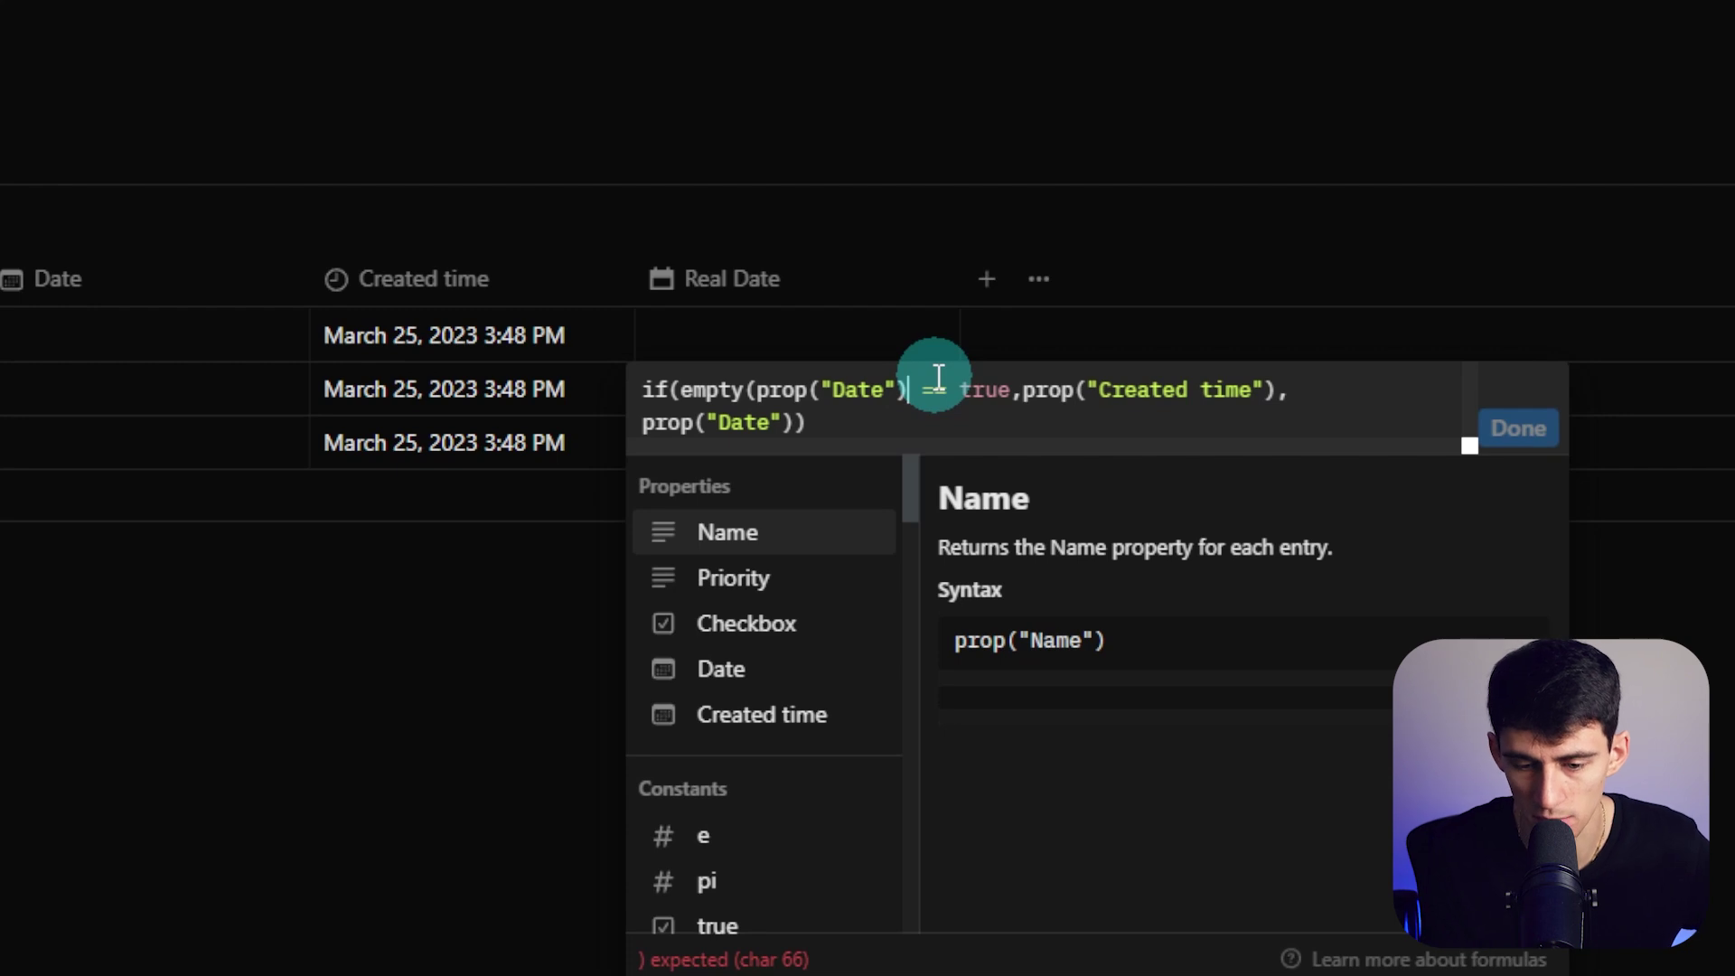
text())
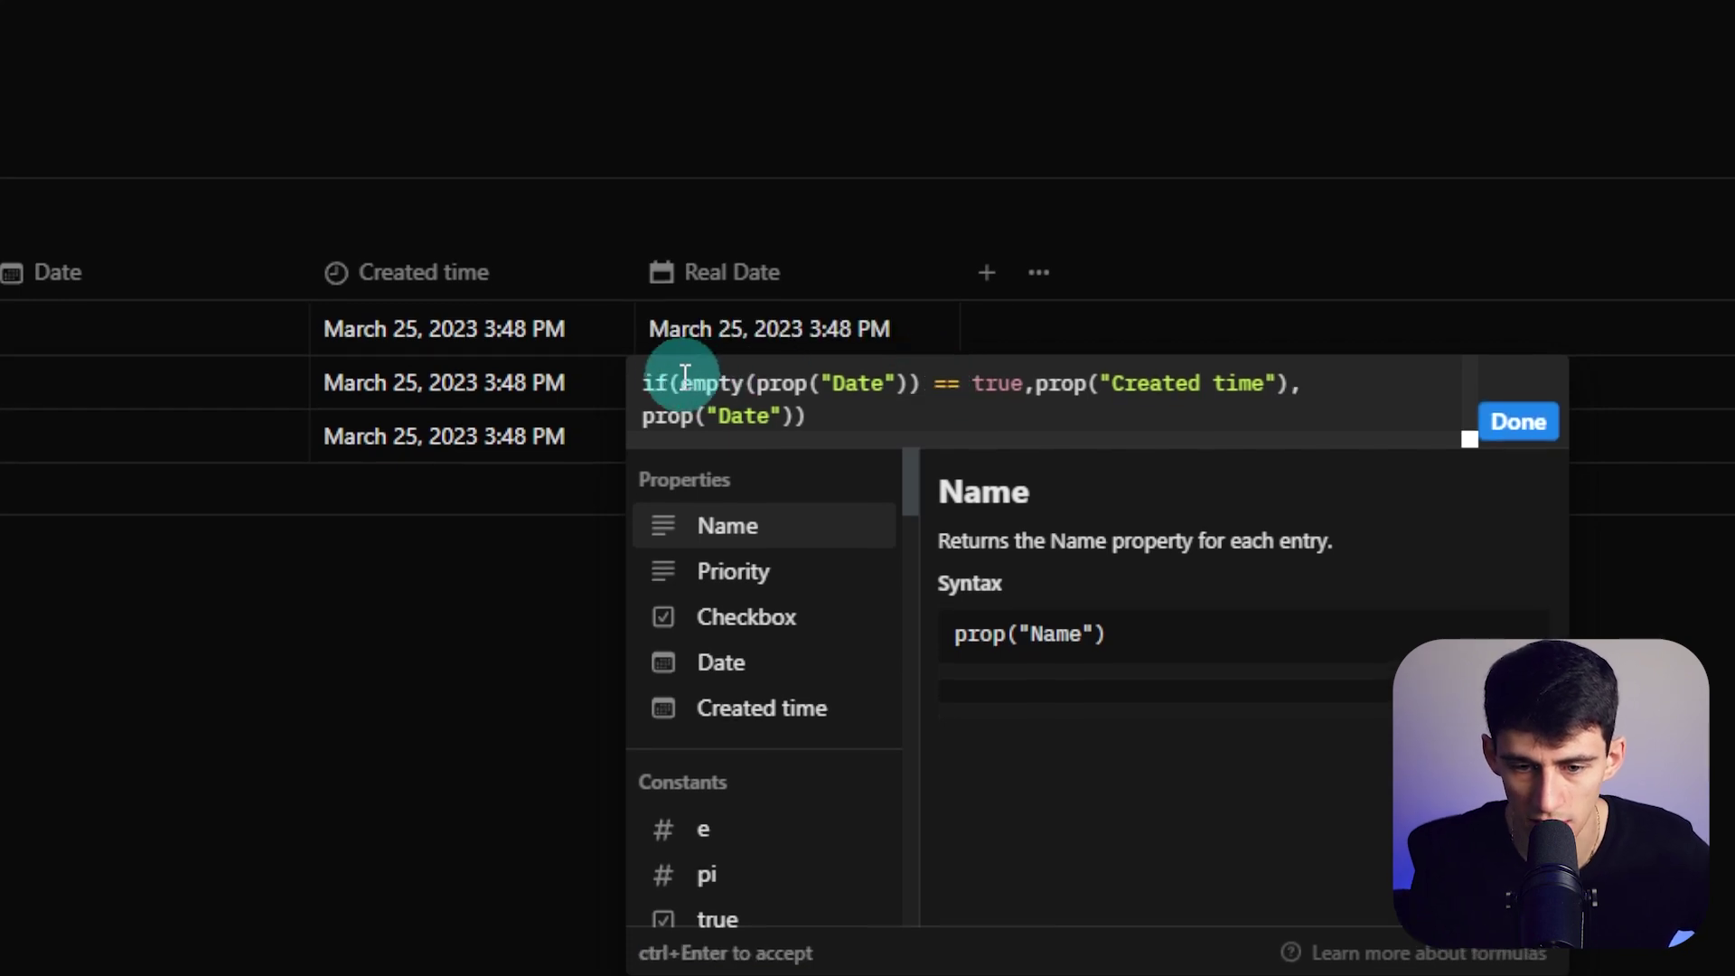
drag(753, 379, 654, 327)
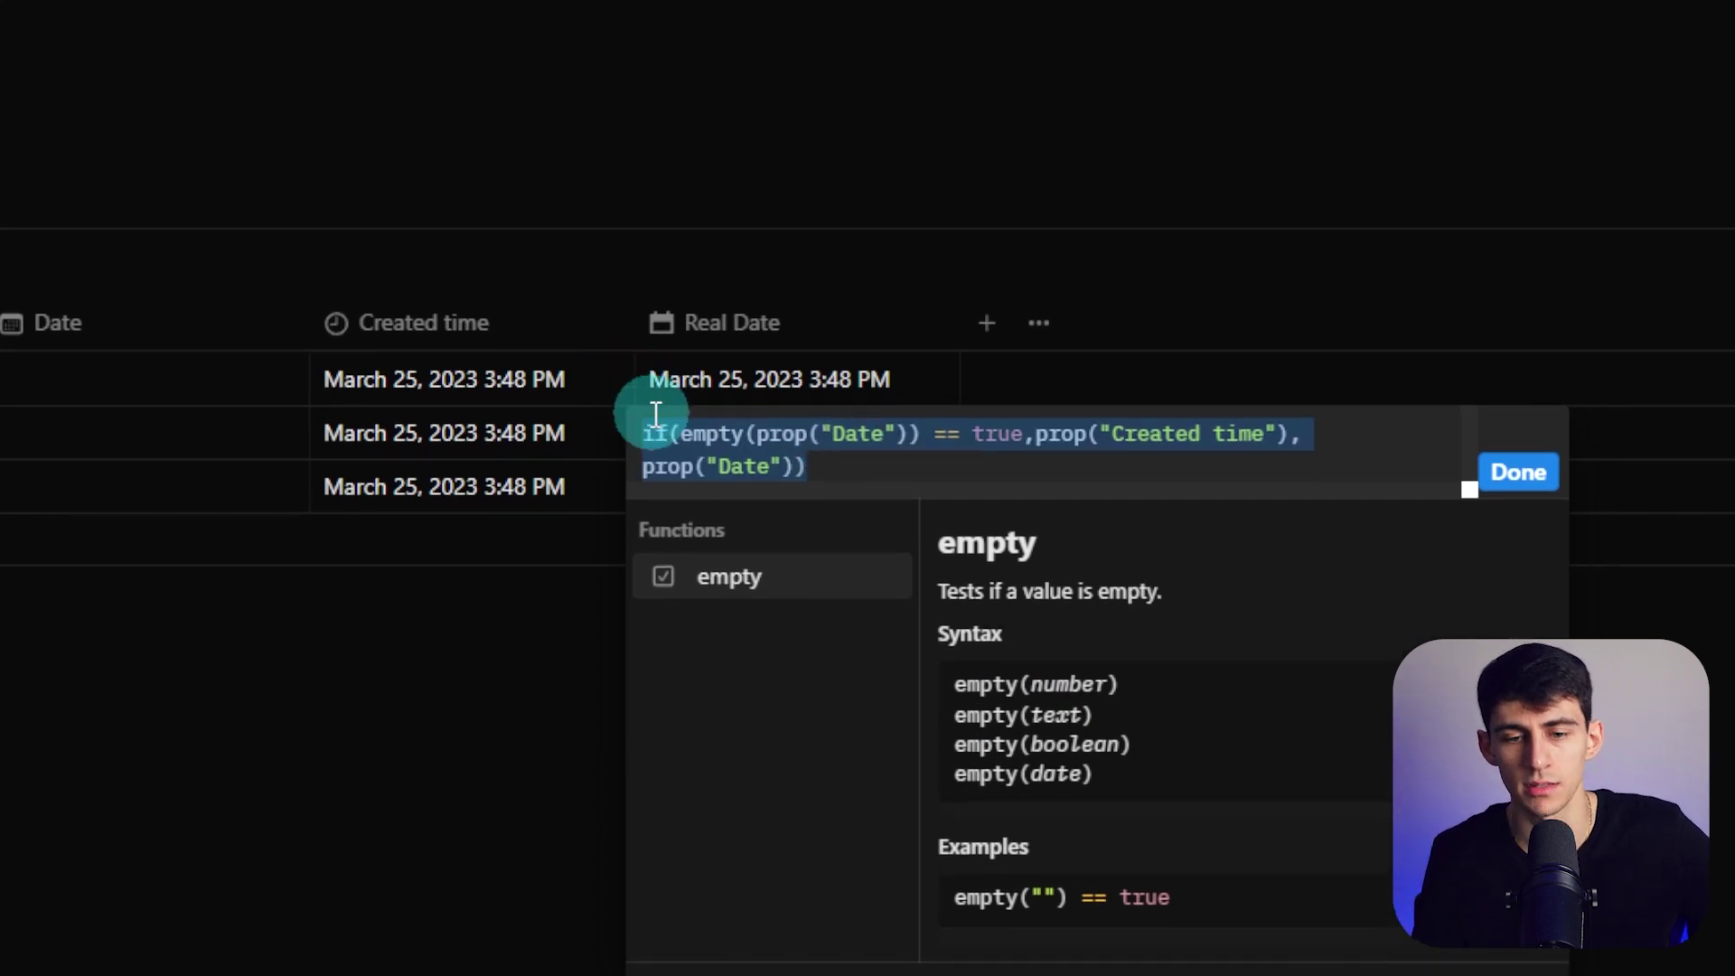
click(654, 423)
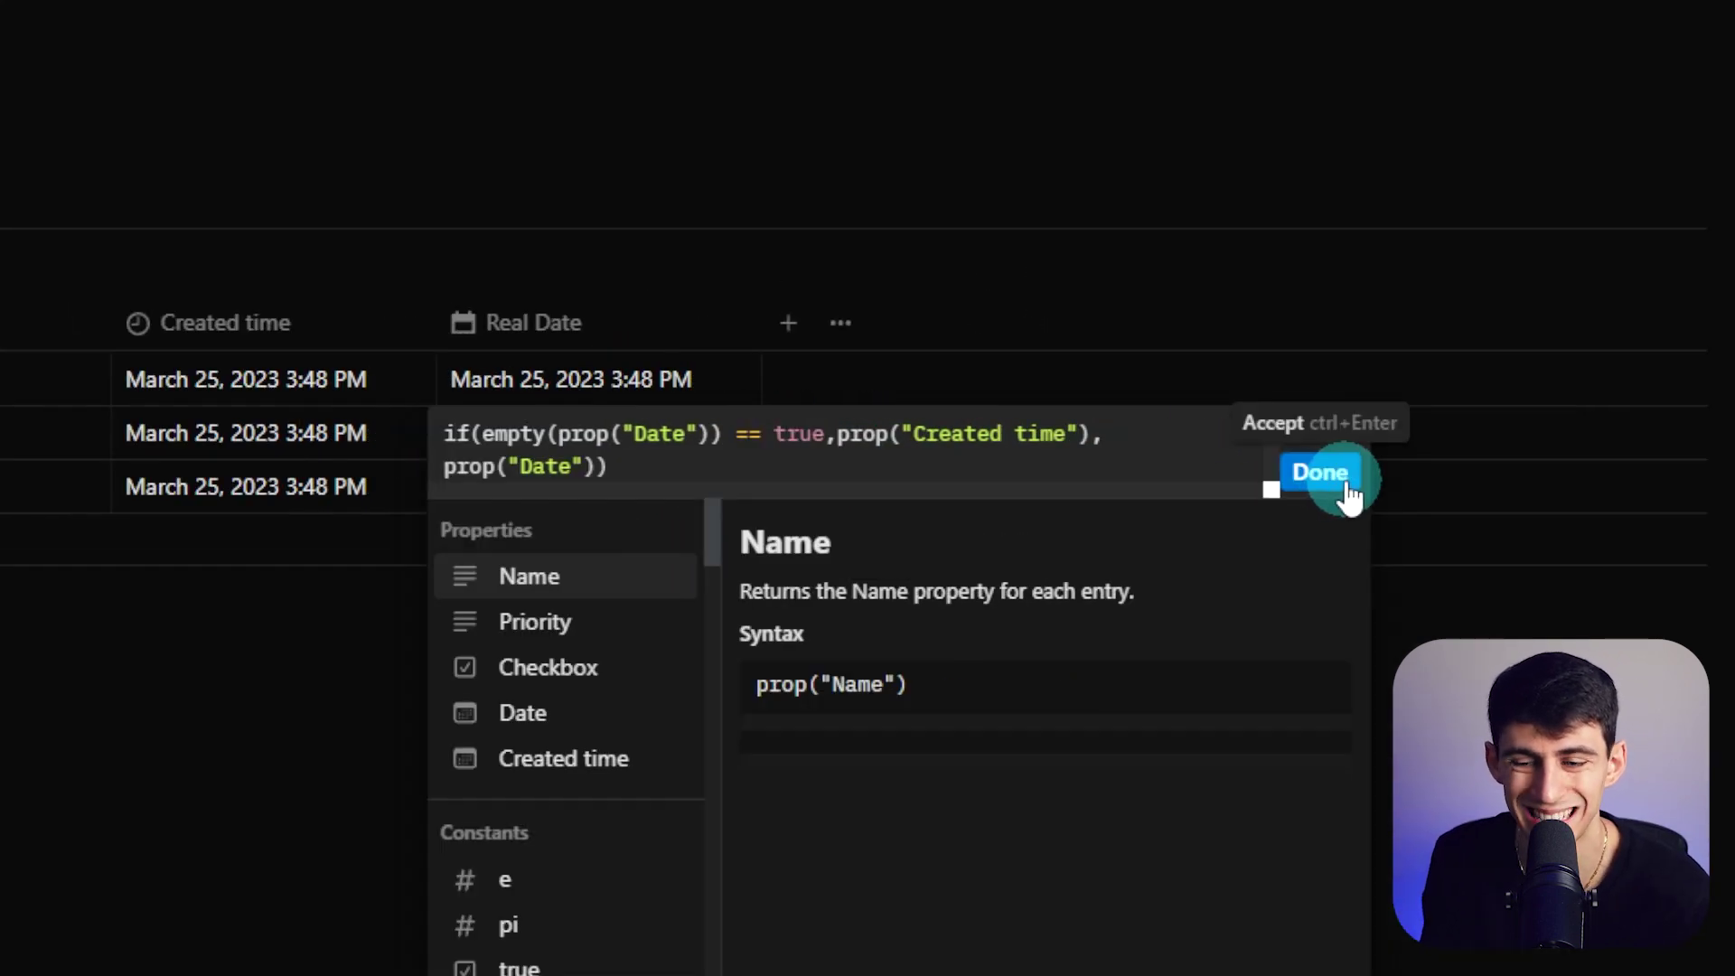
click(1320, 472)
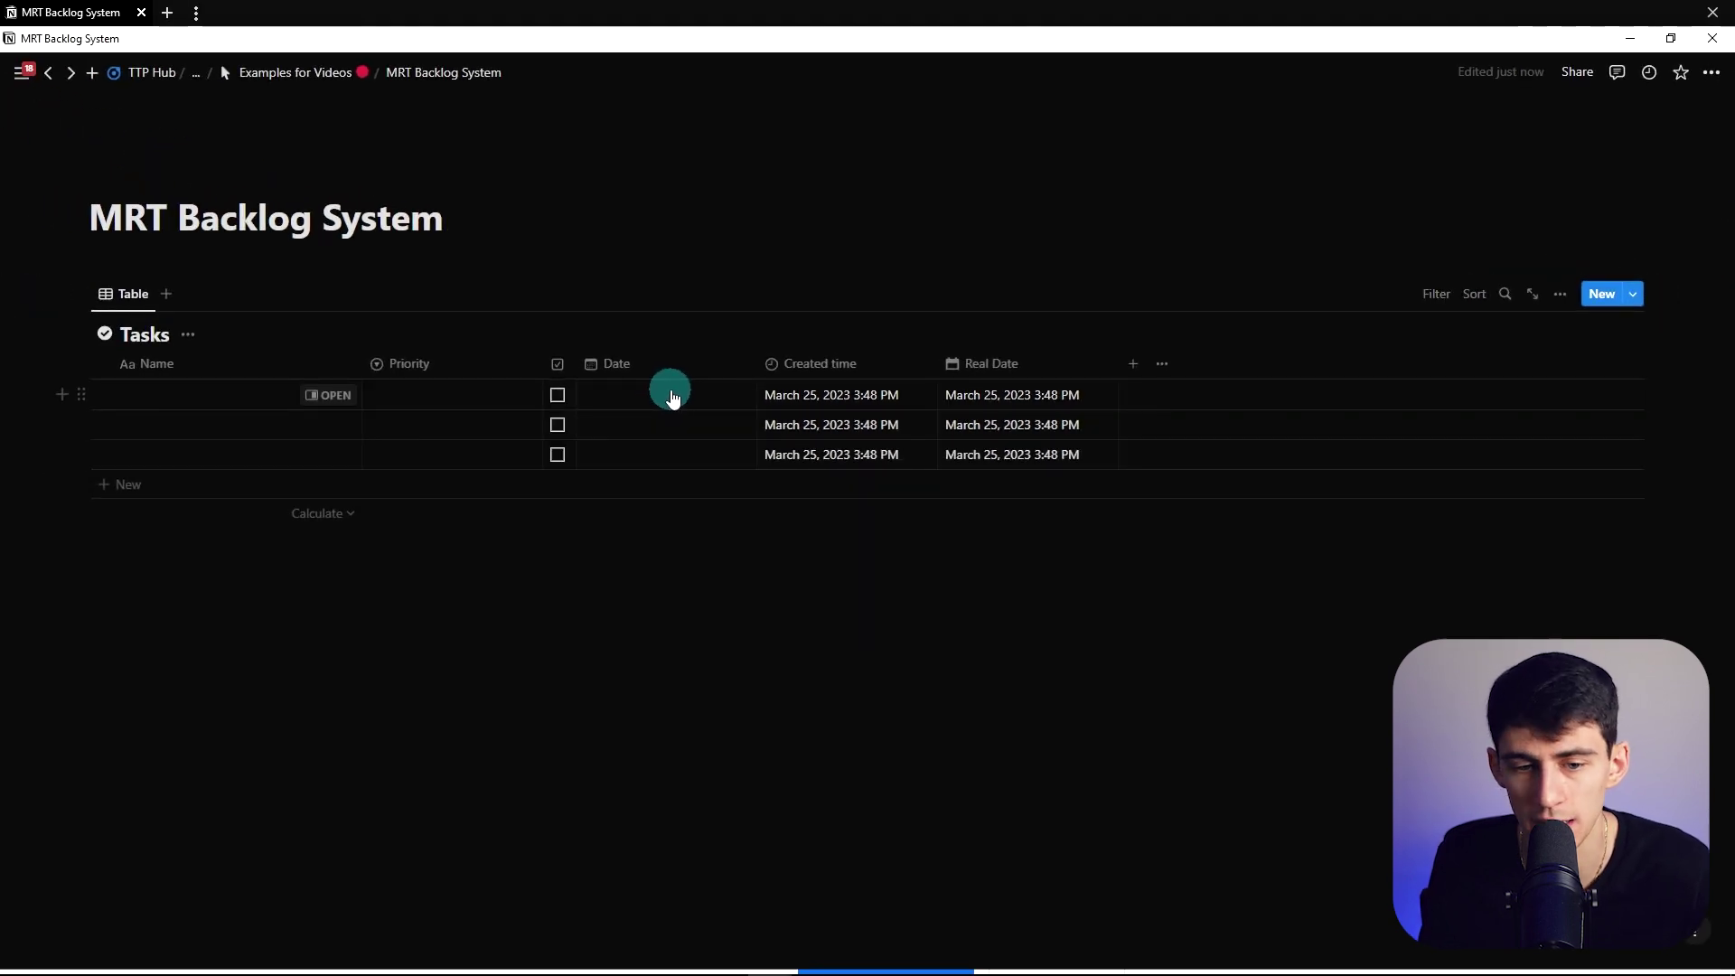
Move the Real Date column in front of Date and set the first row's Date to March 25, 2023.
drag(1003, 363, 681, 378)
click(860, 394)
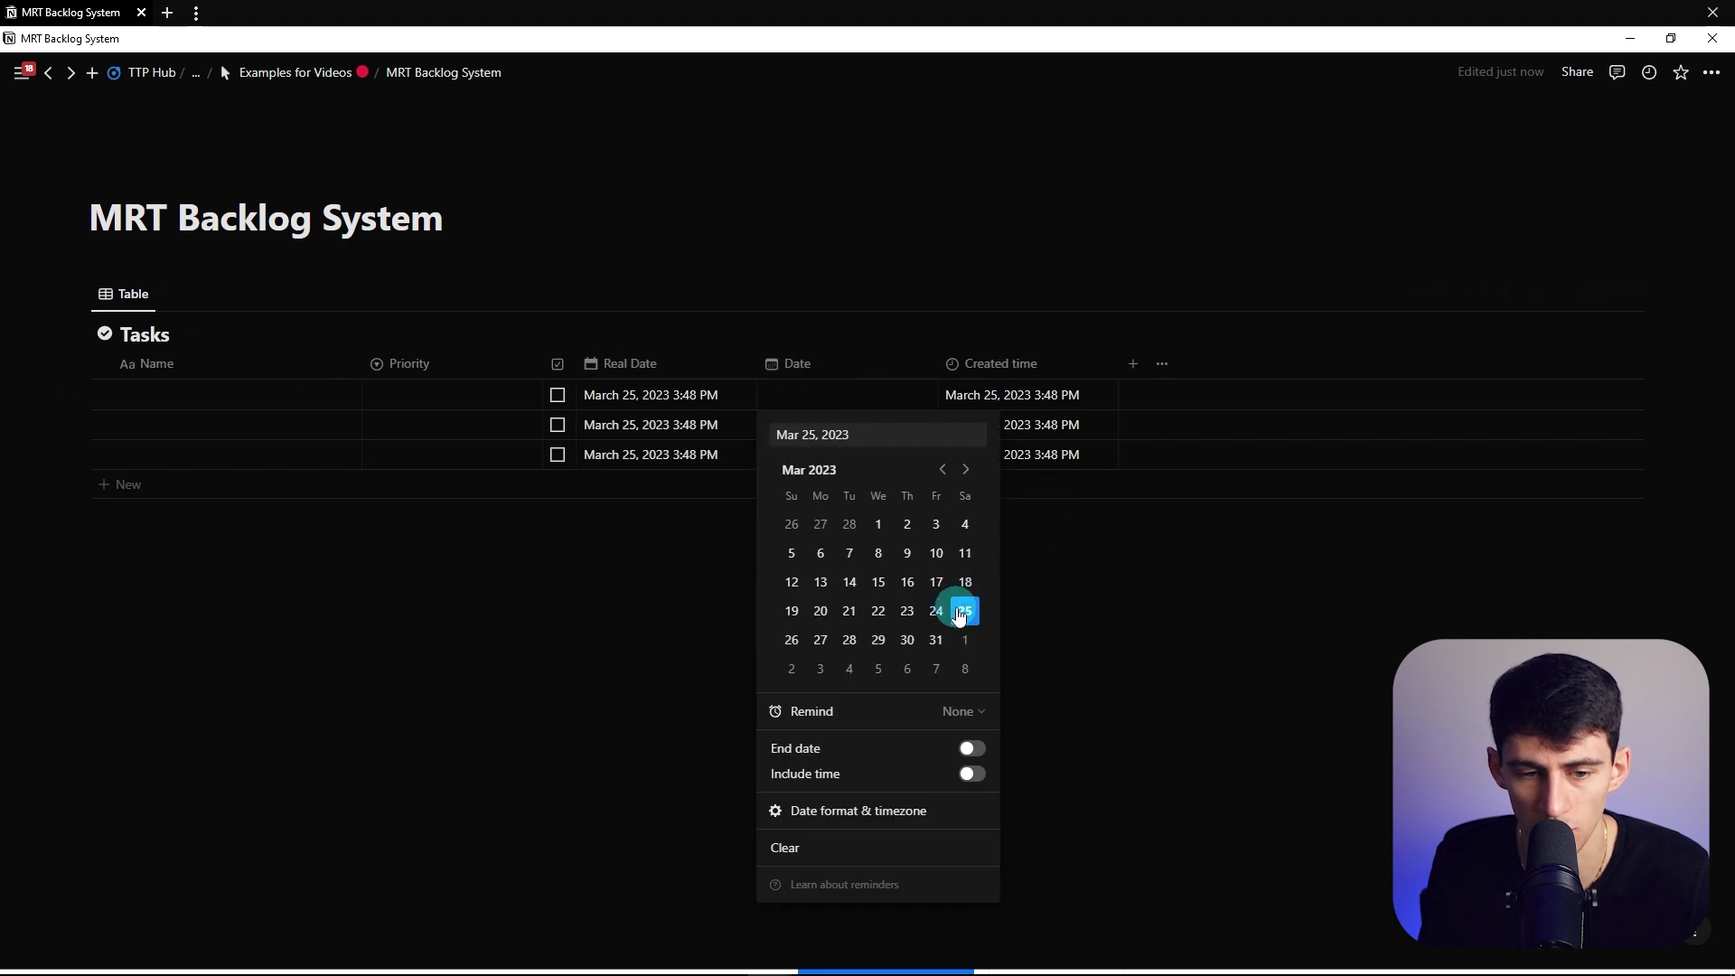
key(Escape)
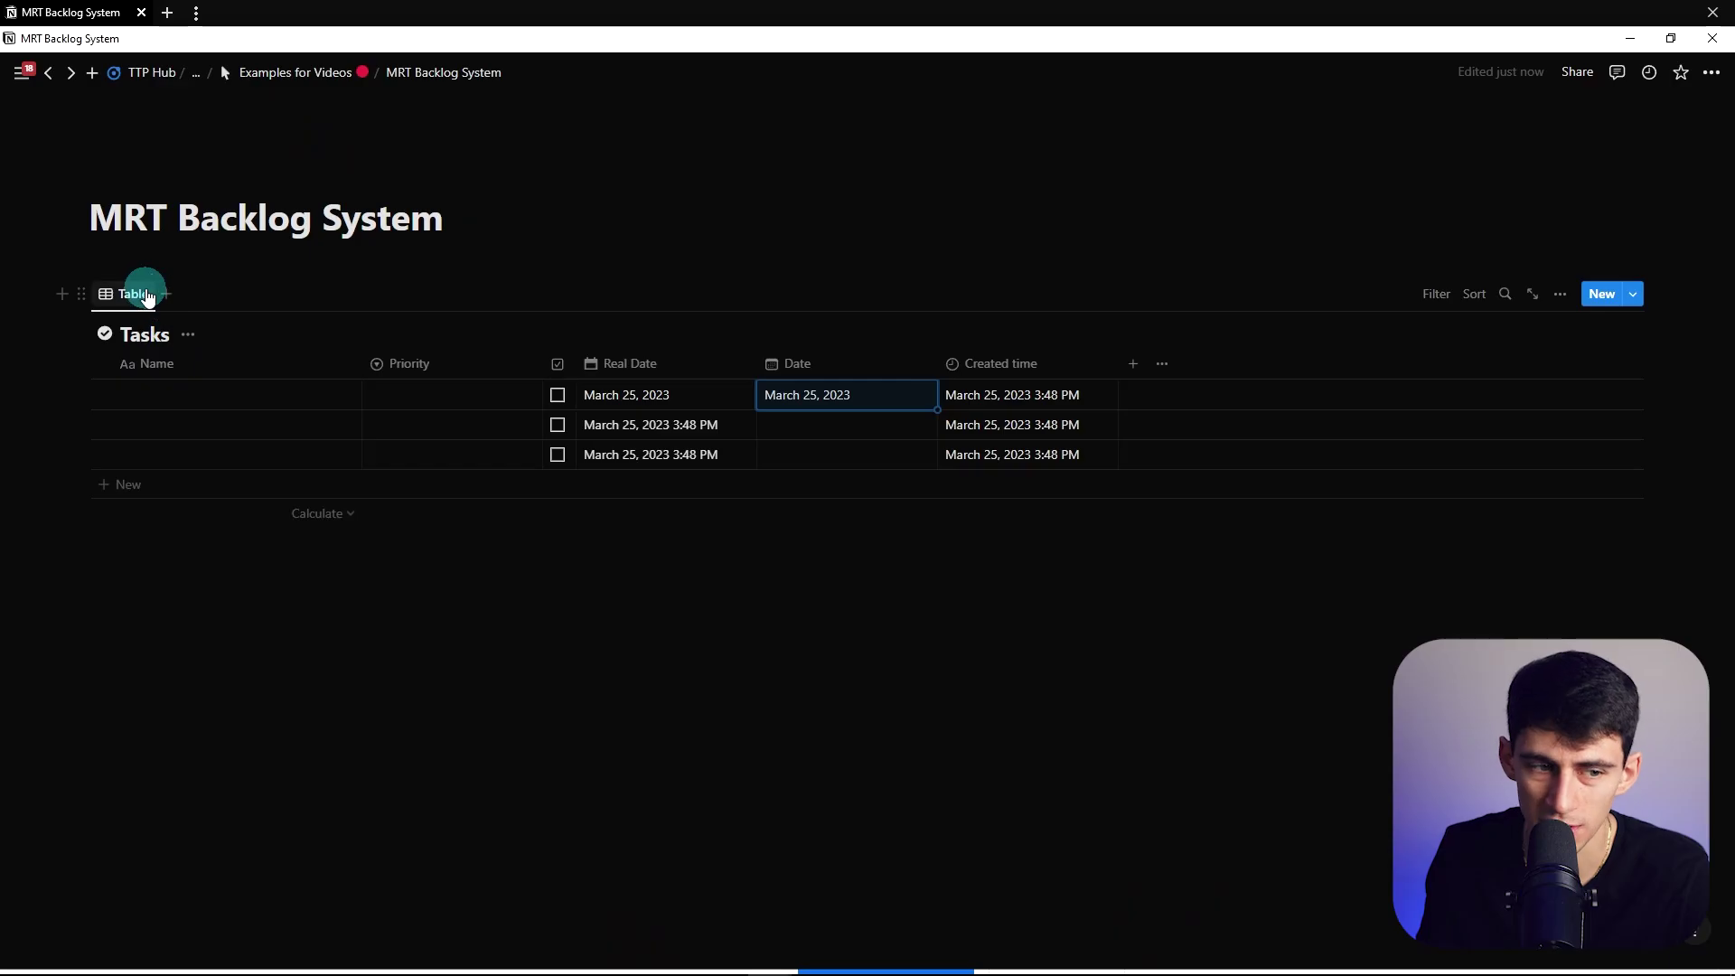
Add a new table view named "Today" to the Tasks database.
click(136, 299)
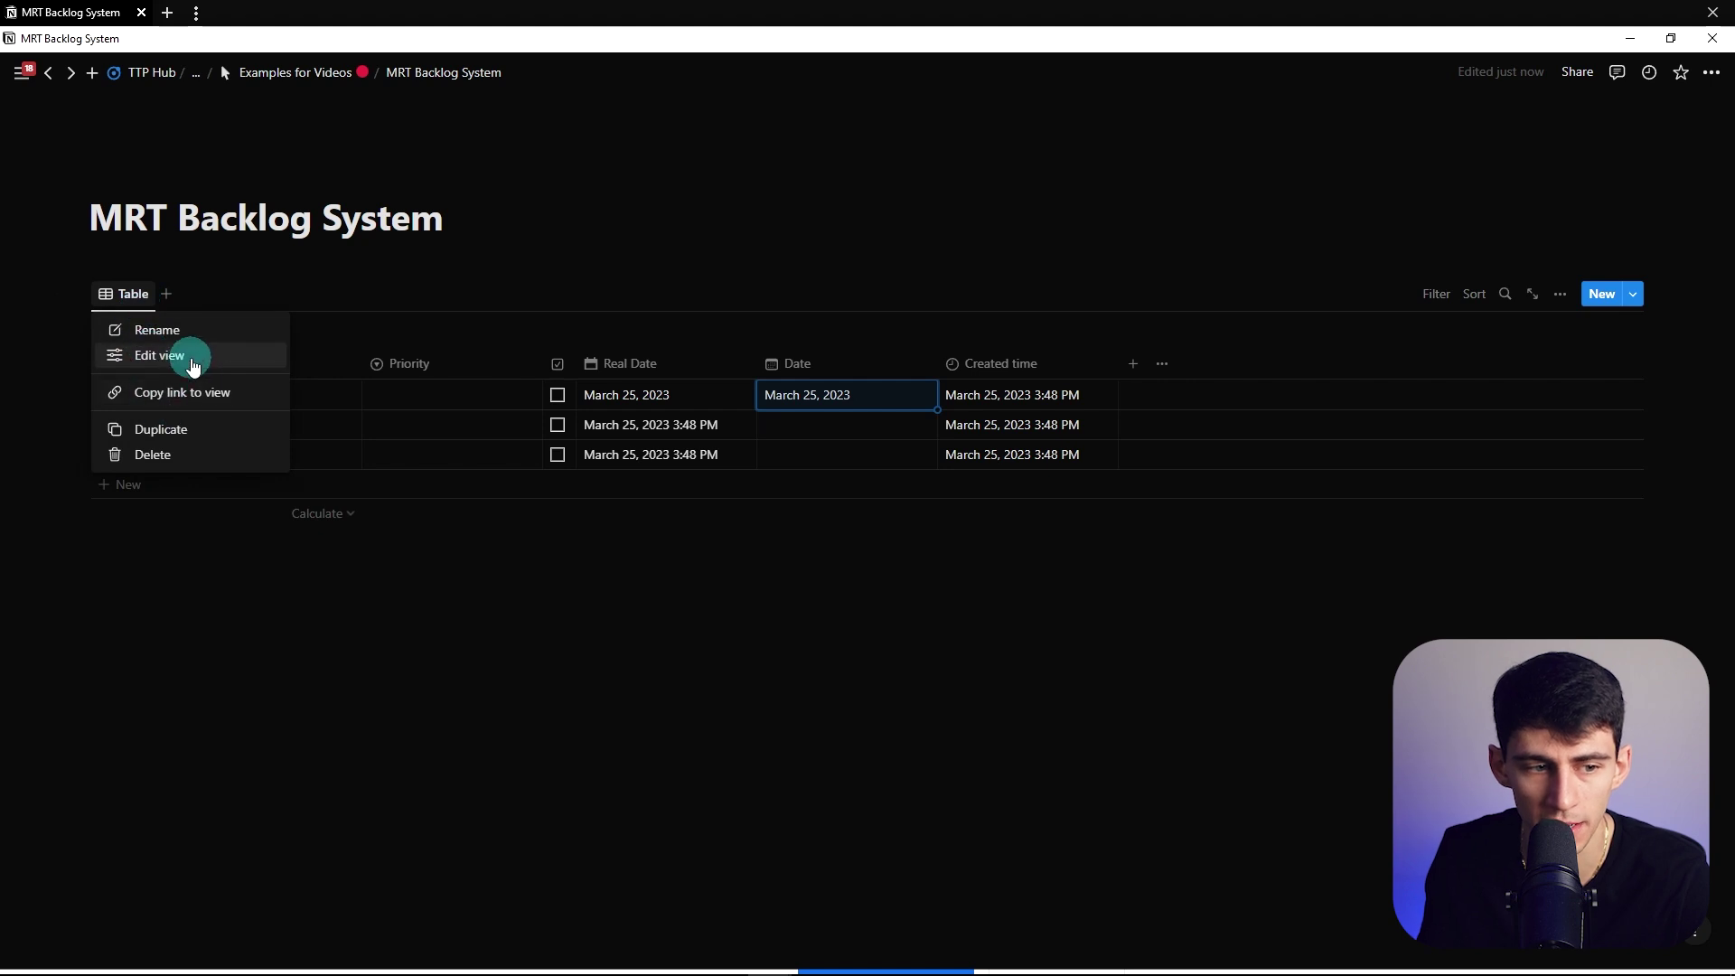
click(166, 294)
click(1398, 347)
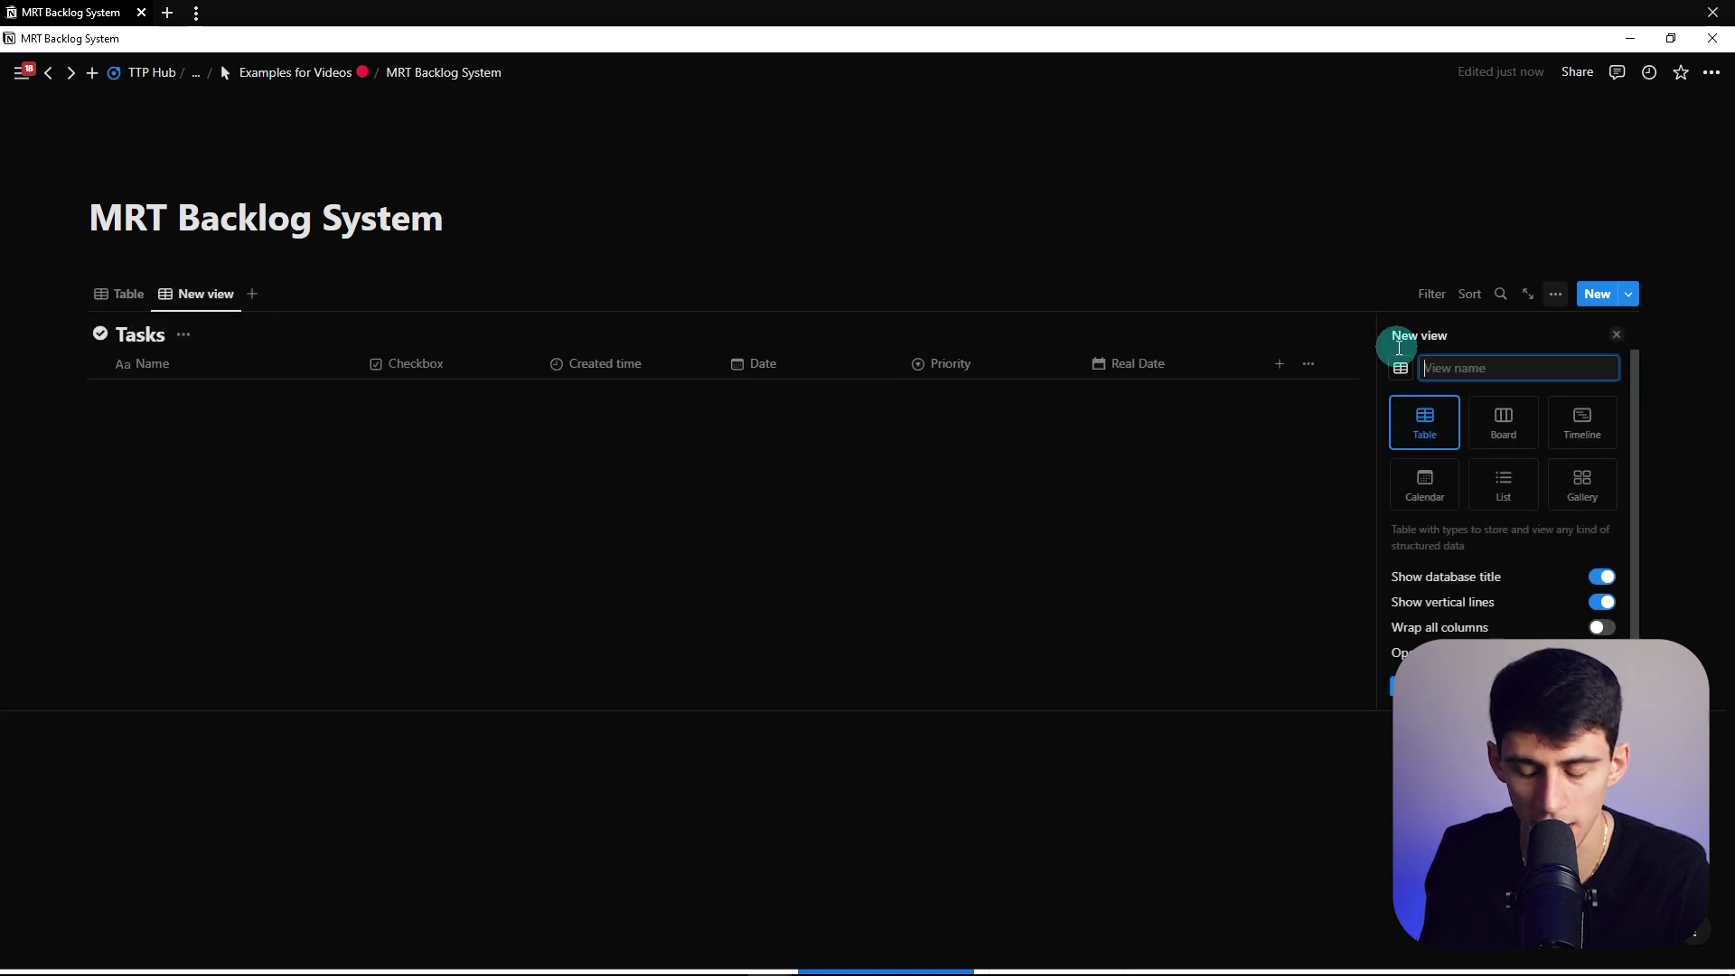
text(Today)
key(Return)
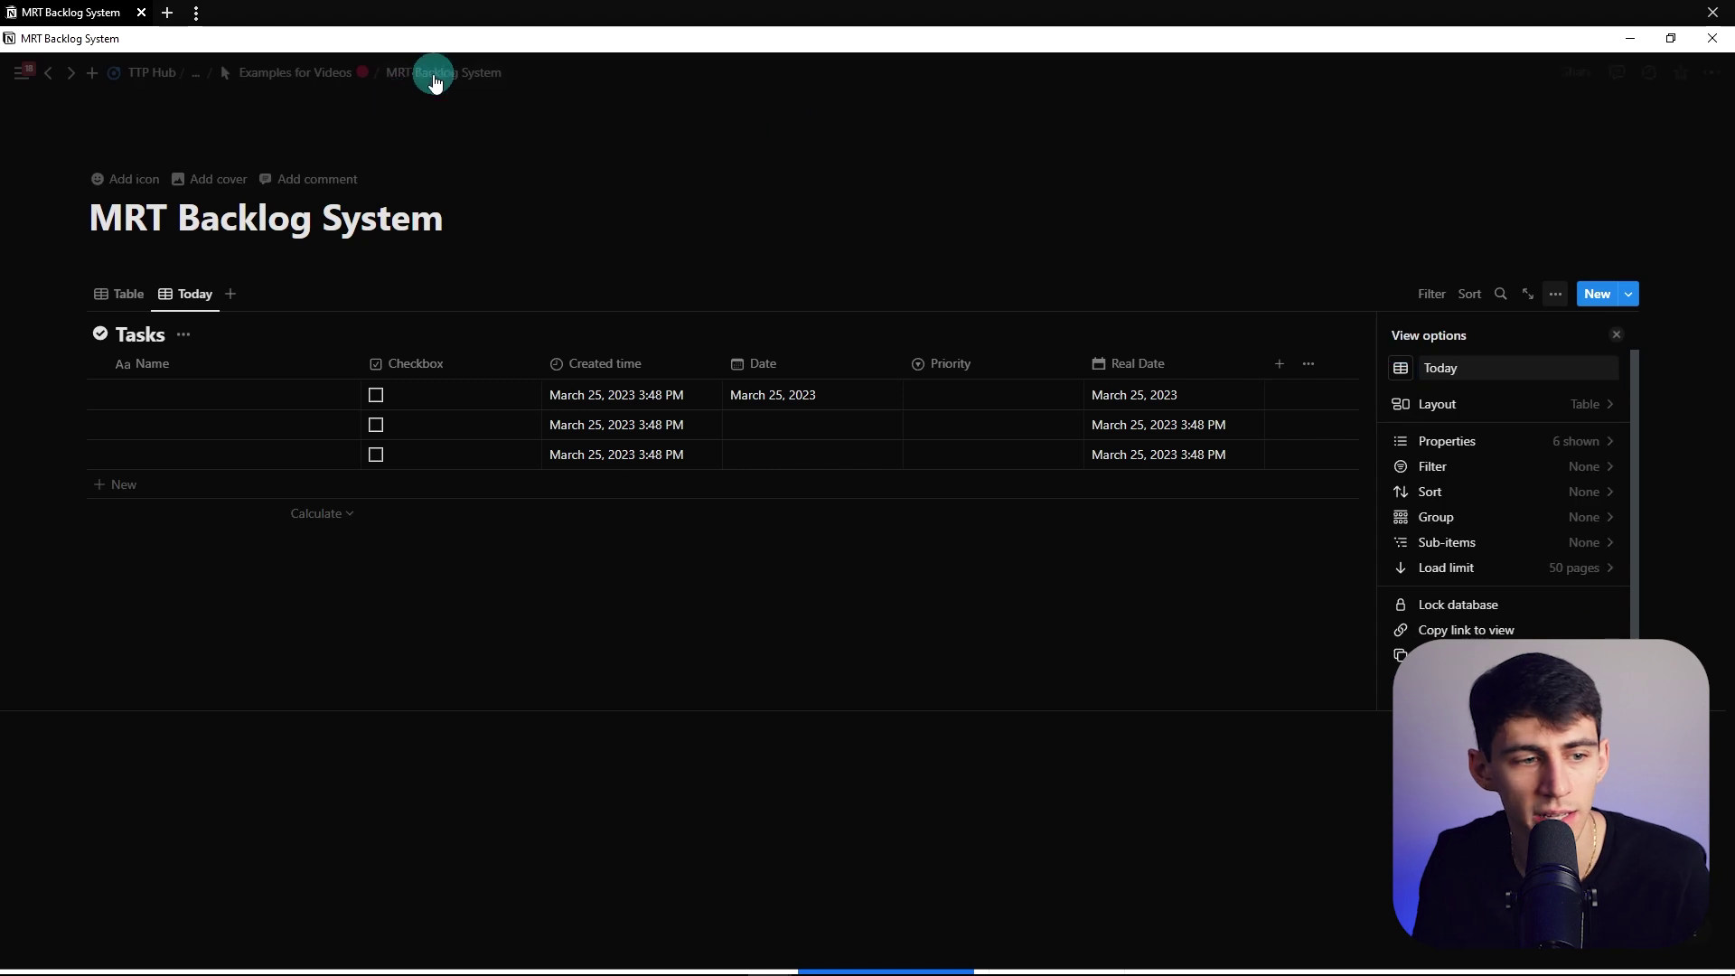
Move the Today view ahead of the Table view and give it the checkmark circle icon.
drag(180, 315, 117, 305)
click(120, 305)
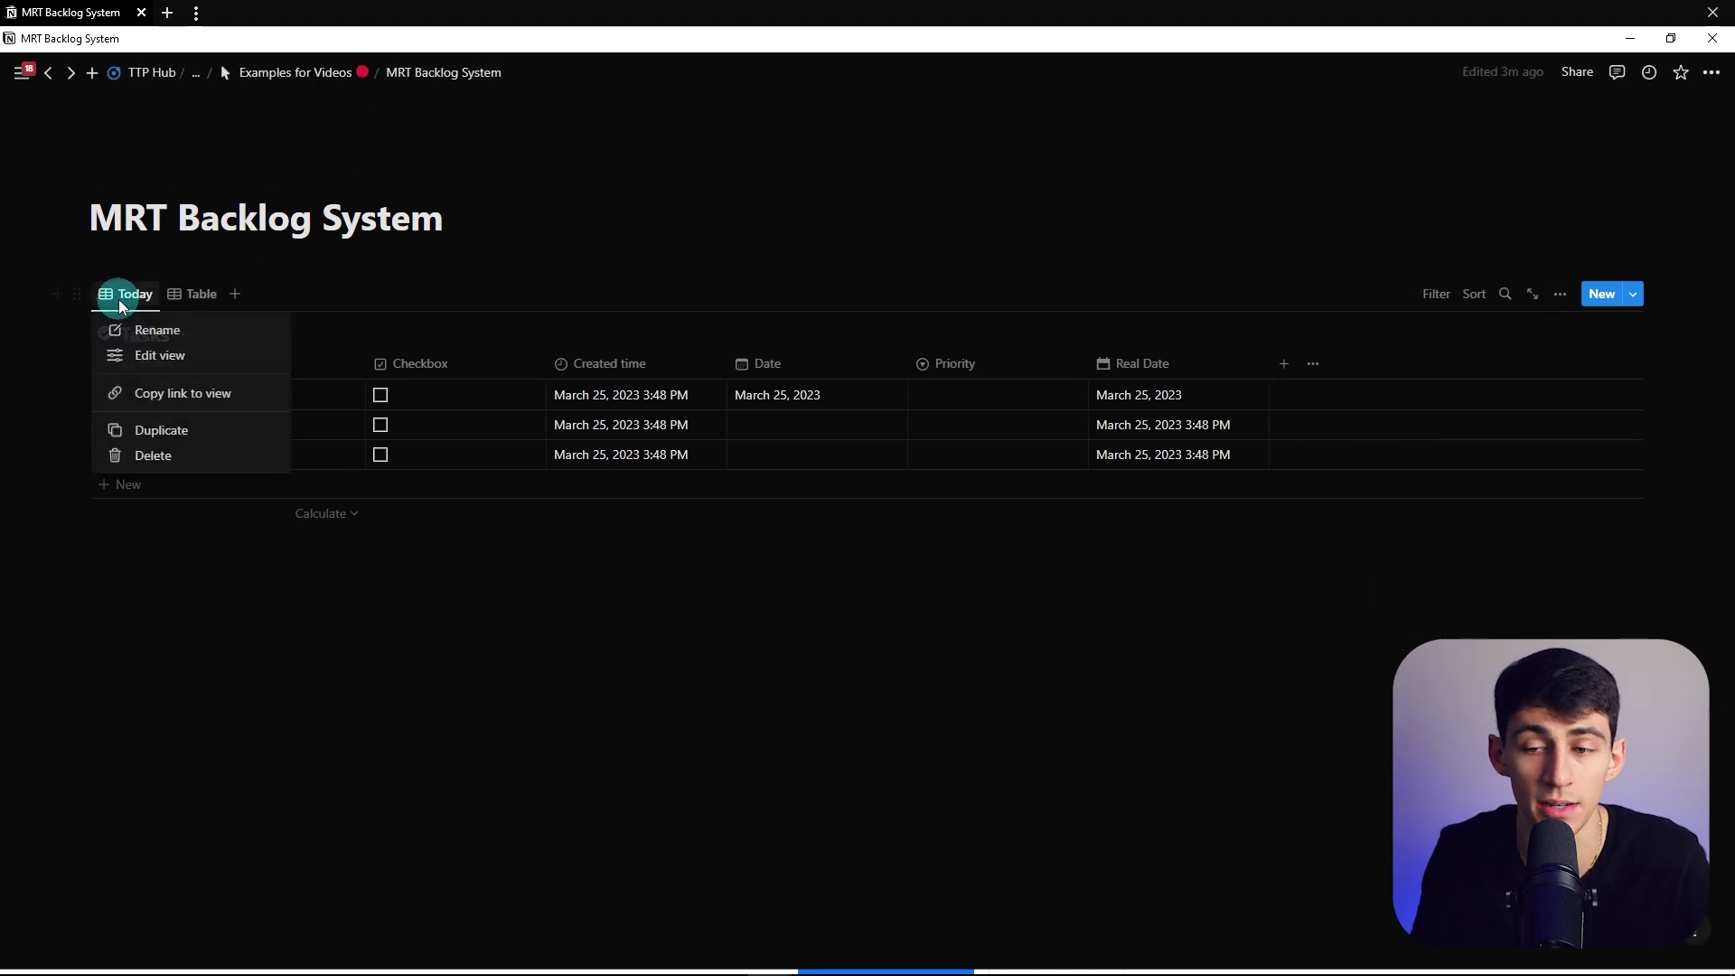
click(168, 334)
click(1400, 368)
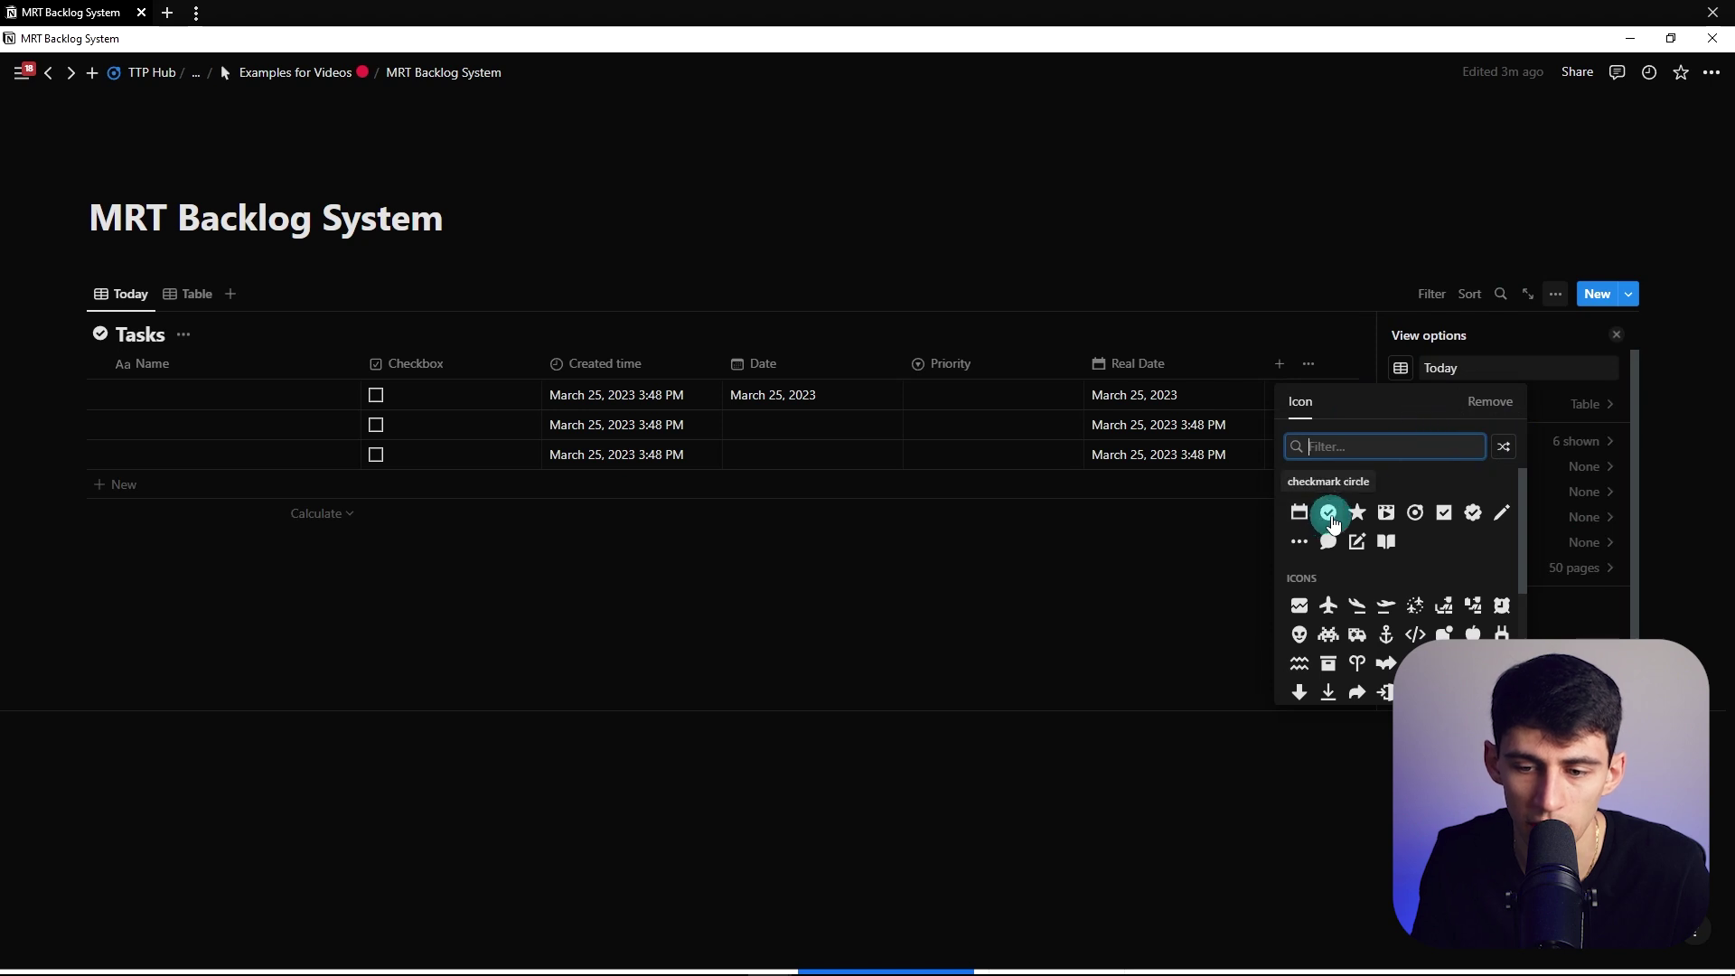
click(1339, 517)
click(608, 581)
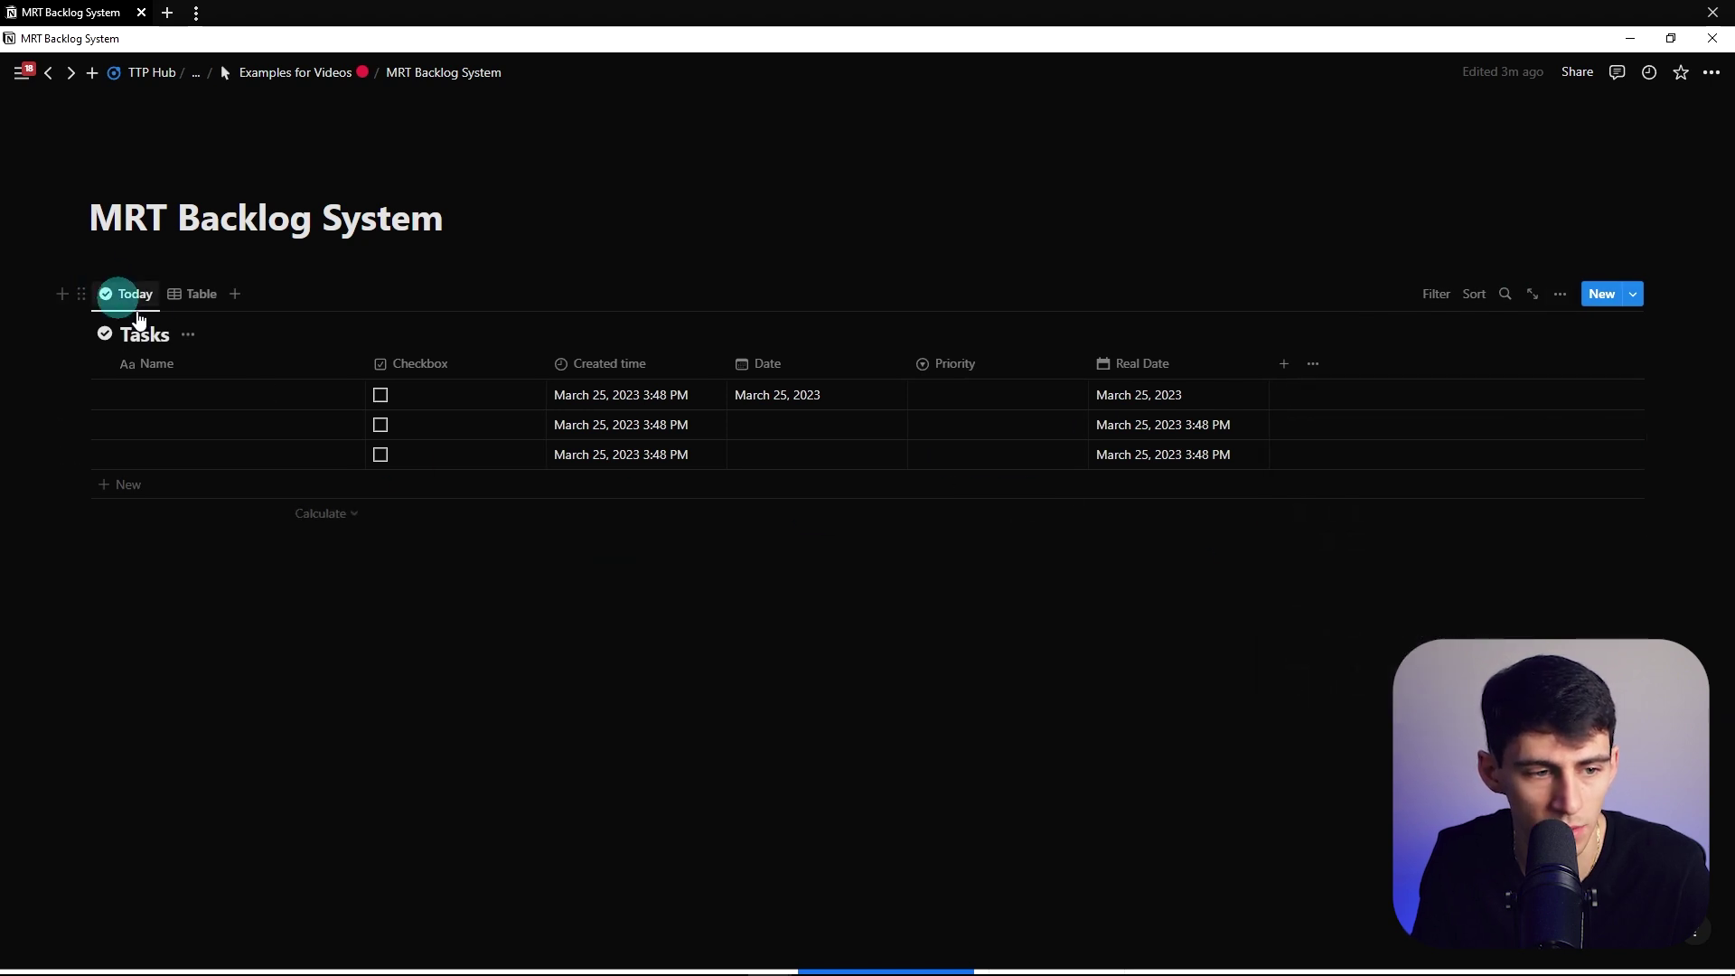
Hide the database title in the Today view and narrow the Checkbox column.
click(190, 336)
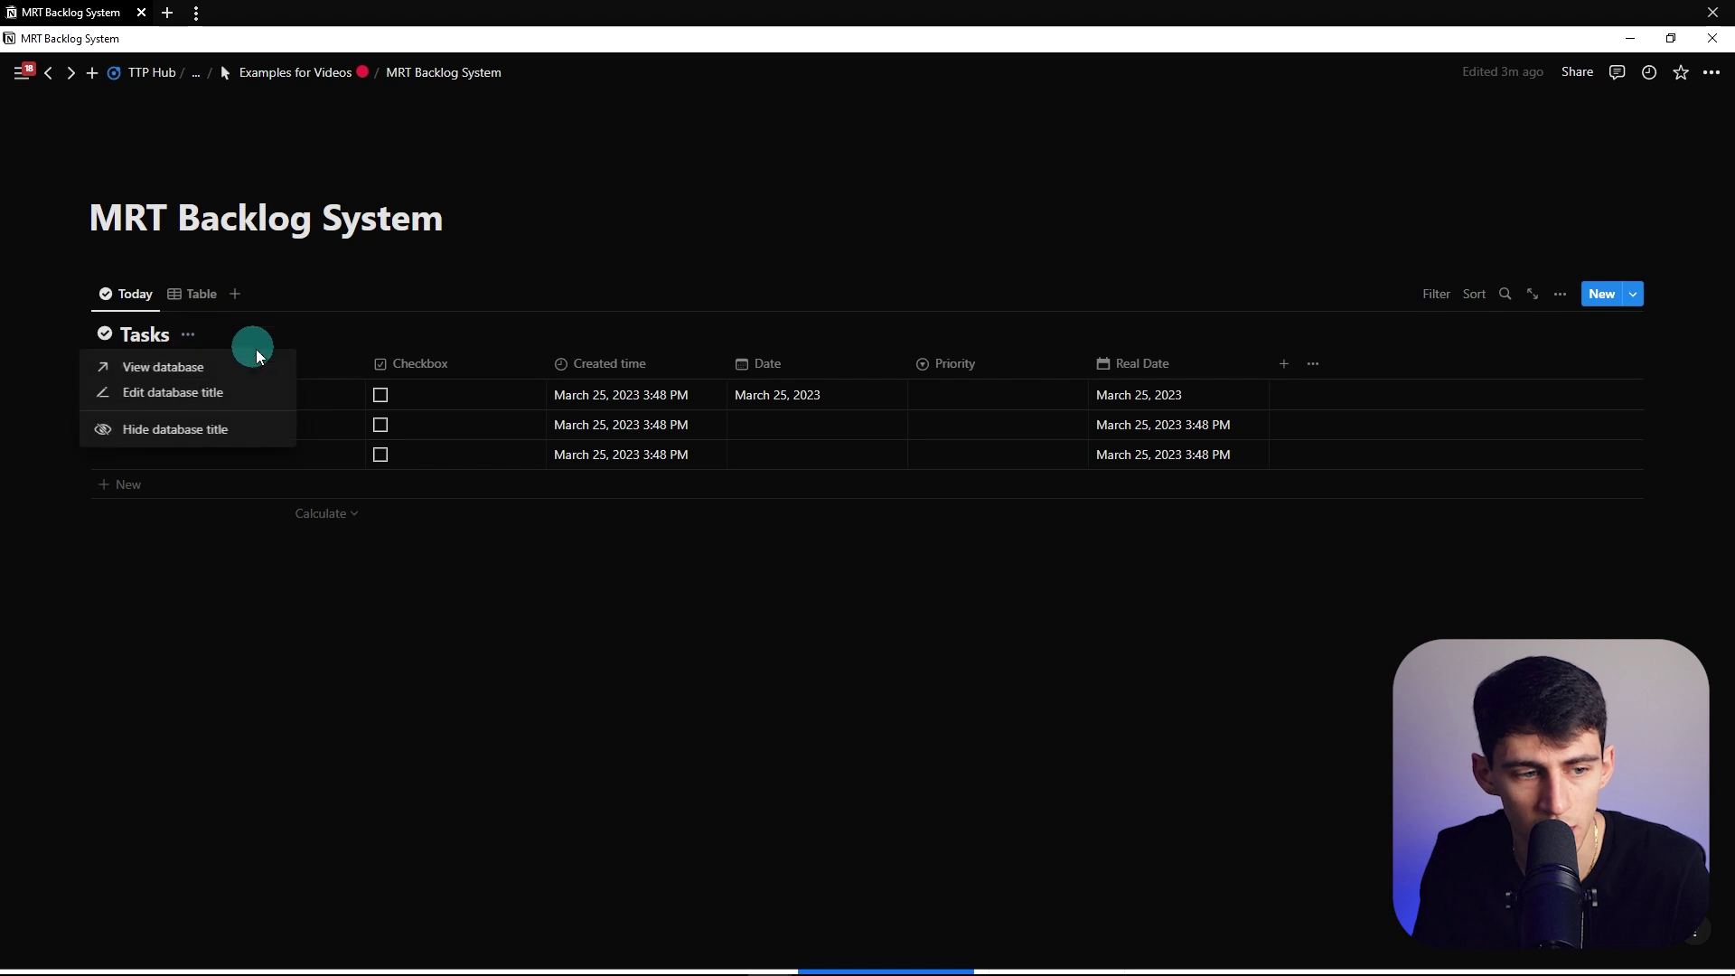
click(242, 432)
drag(511, 327, 533, 327)
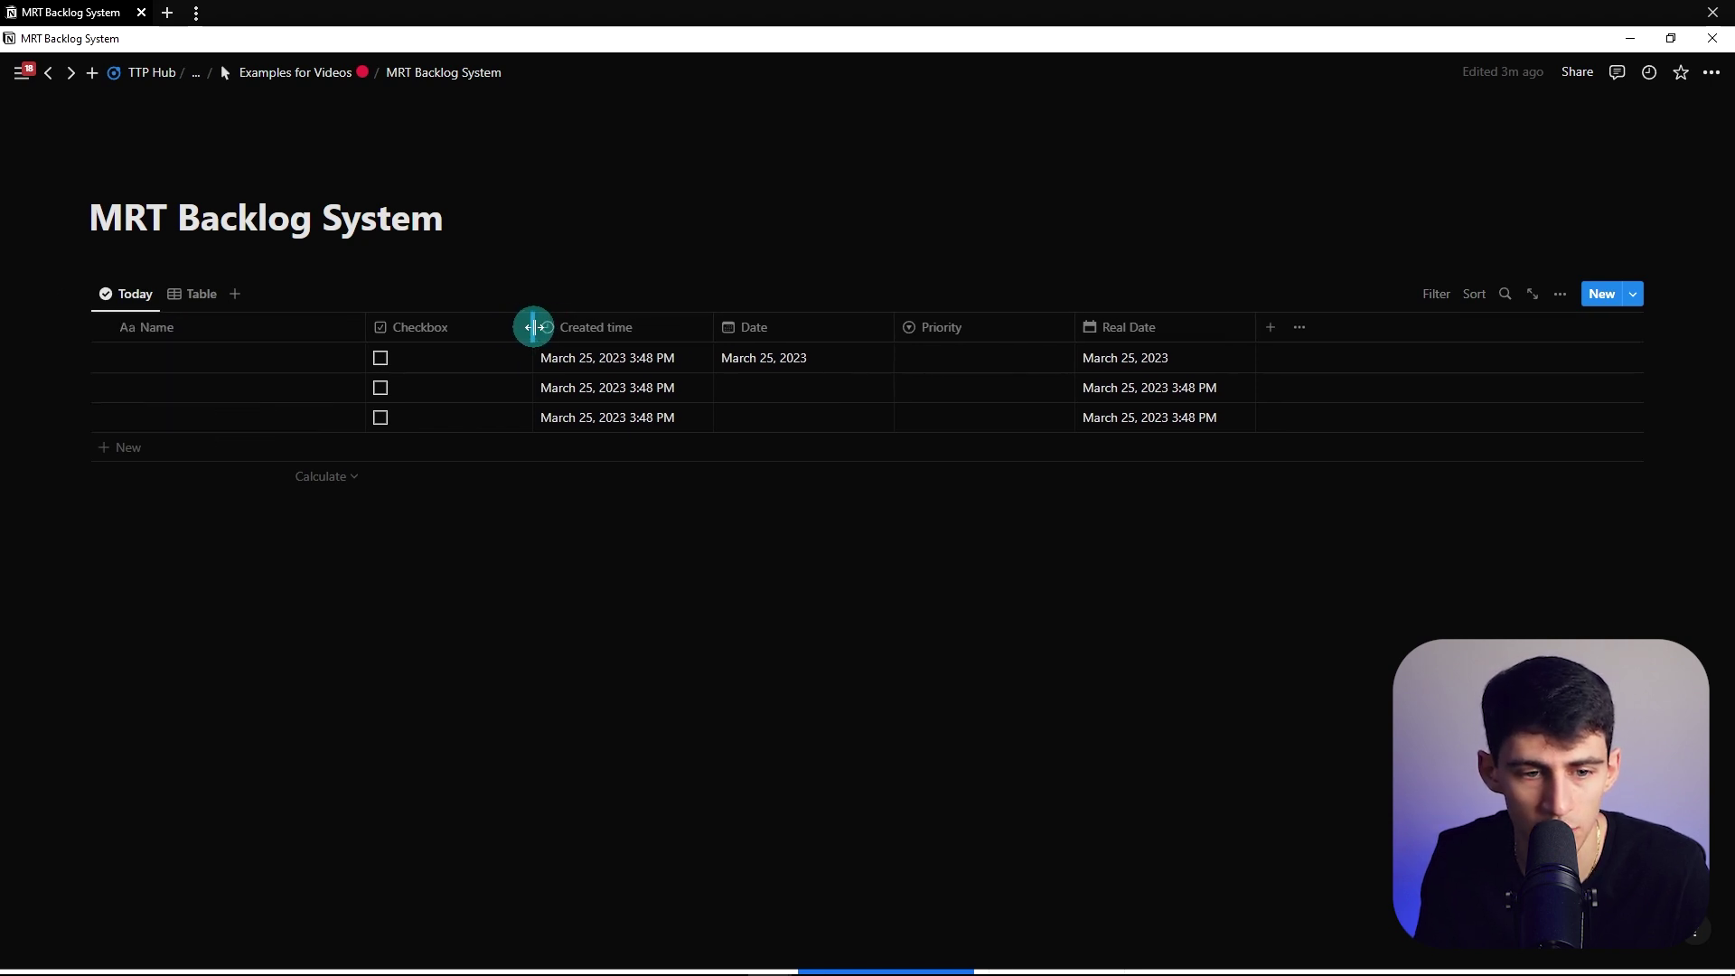
click(1561, 294)
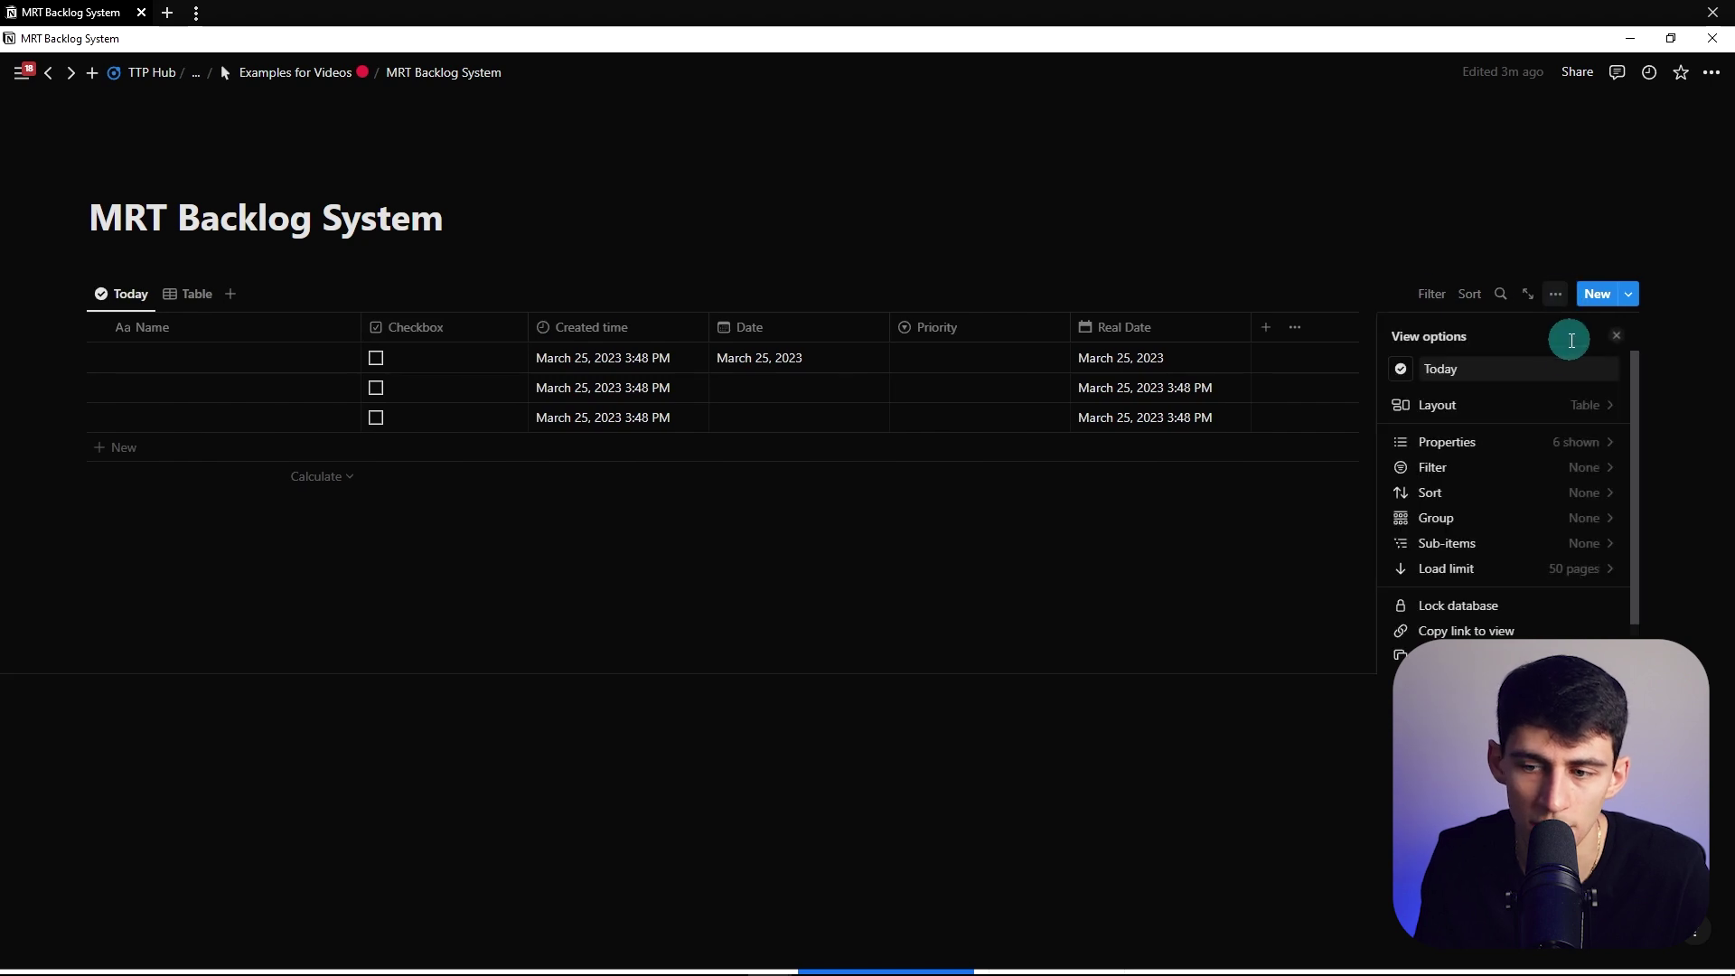
click(1529, 420)
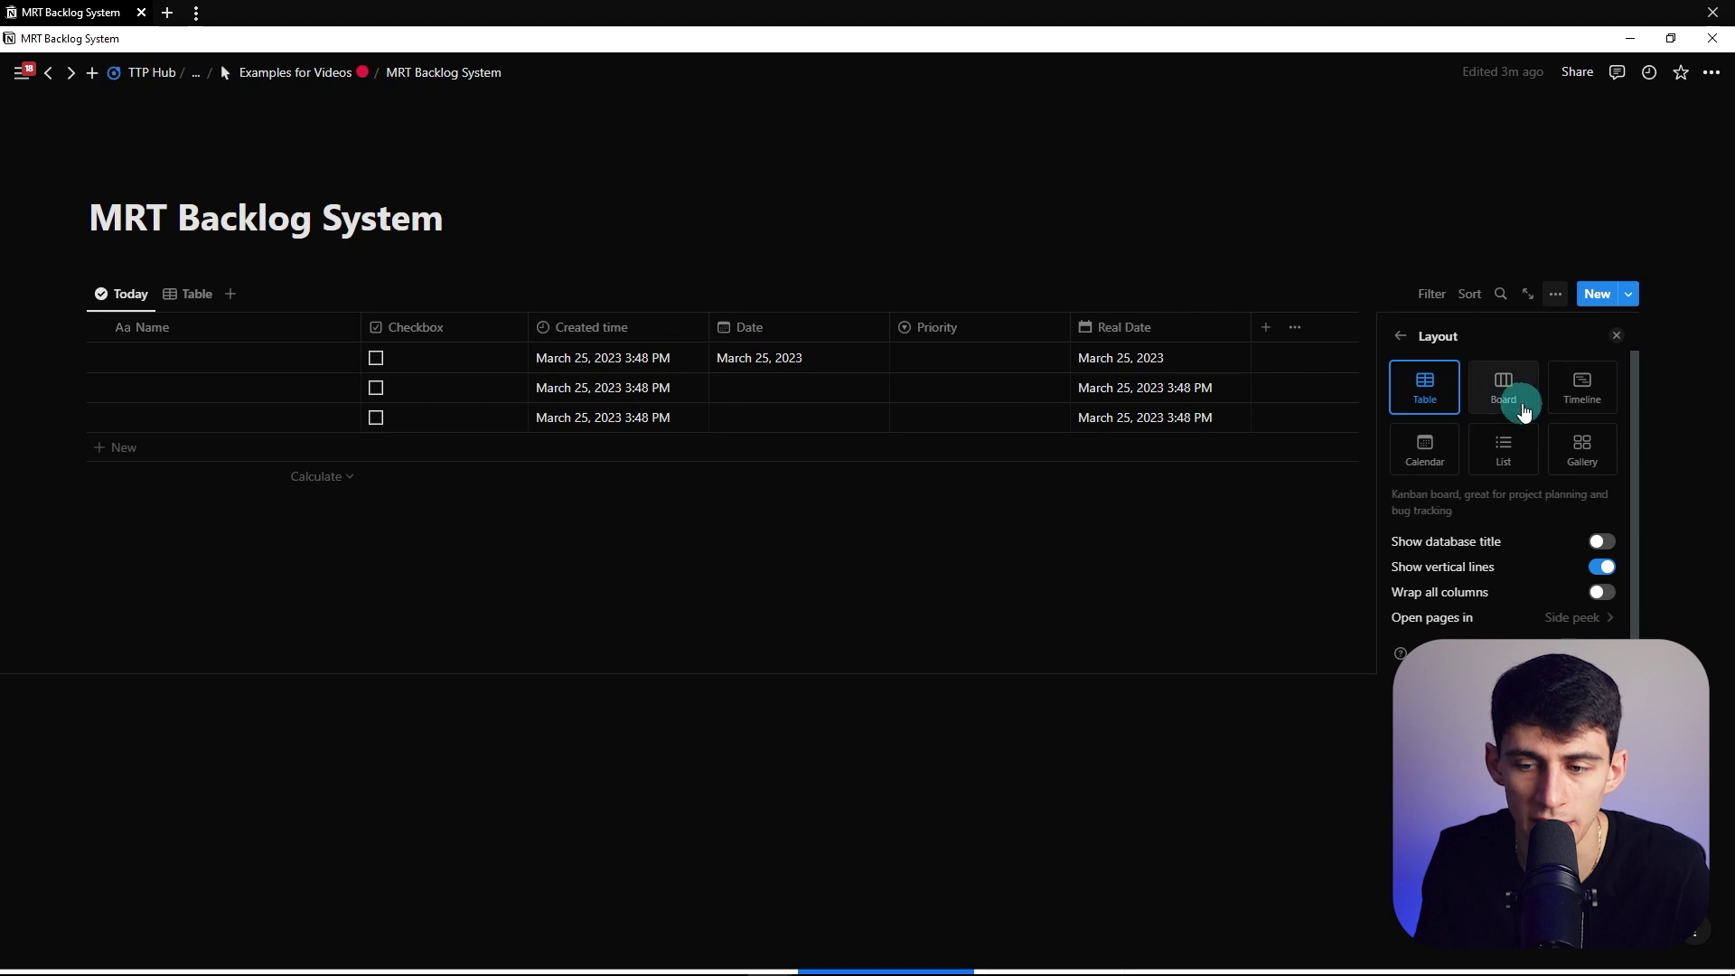
click(1401, 339)
Move the Checkbox column behind Real Date and hide the Created time property in the Today view.
drag(527, 329, 1130, 347)
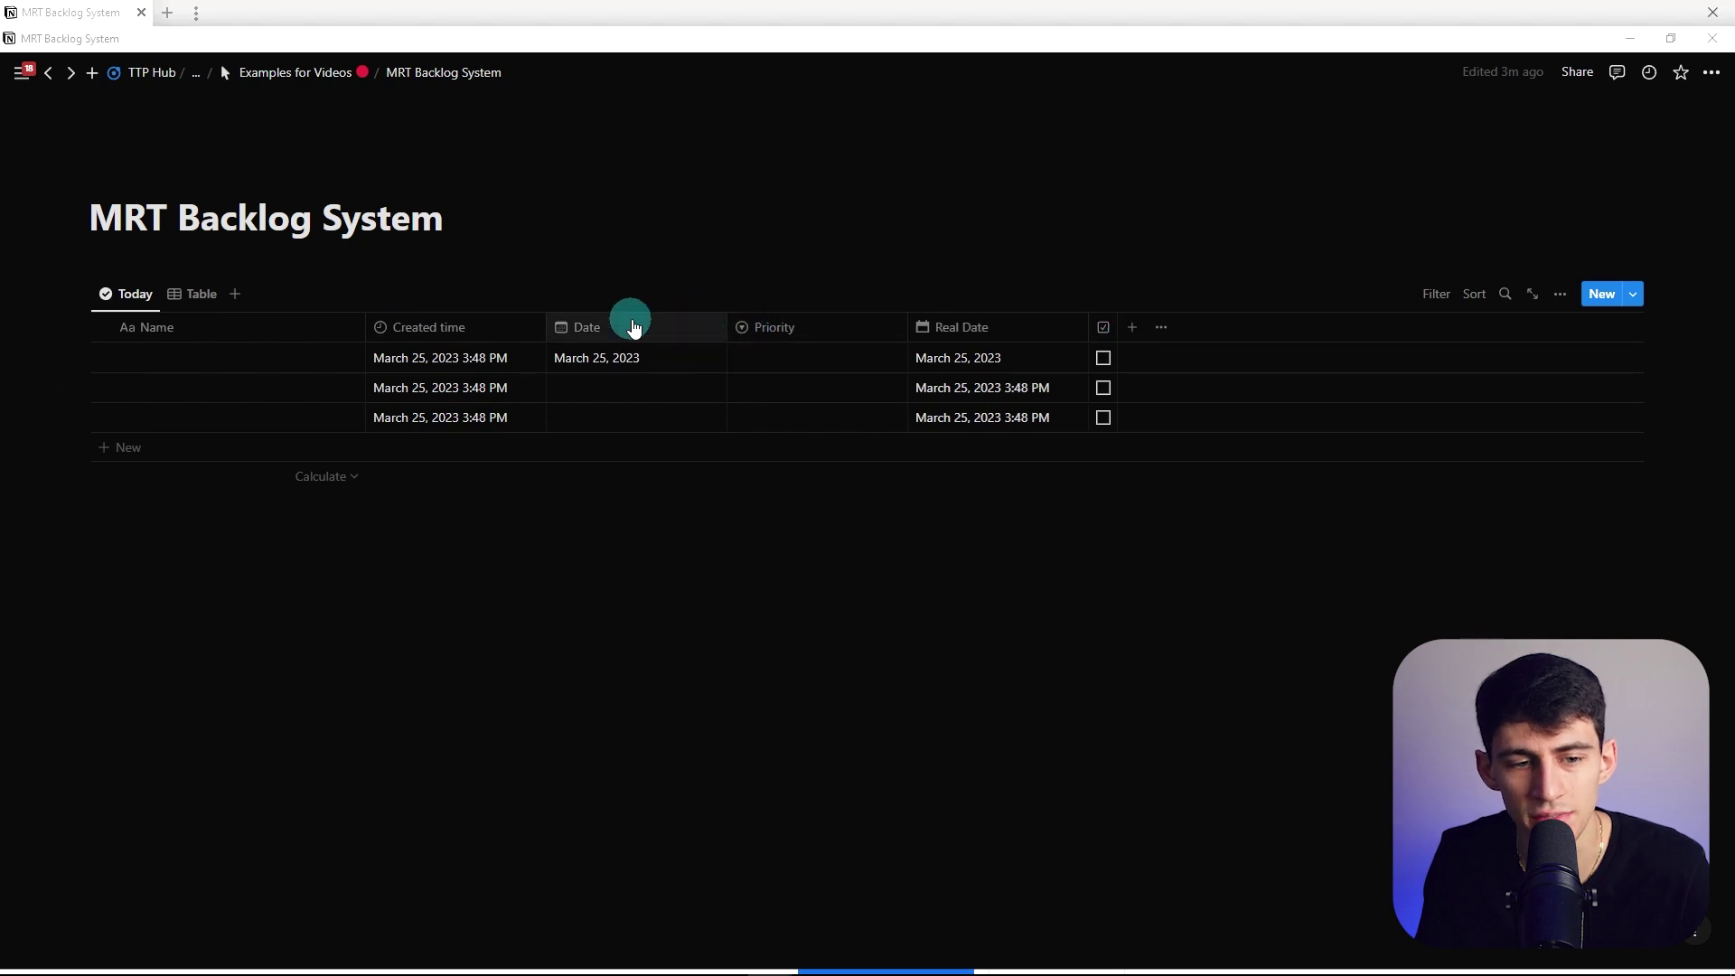
click(518, 336)
click(451, 550)
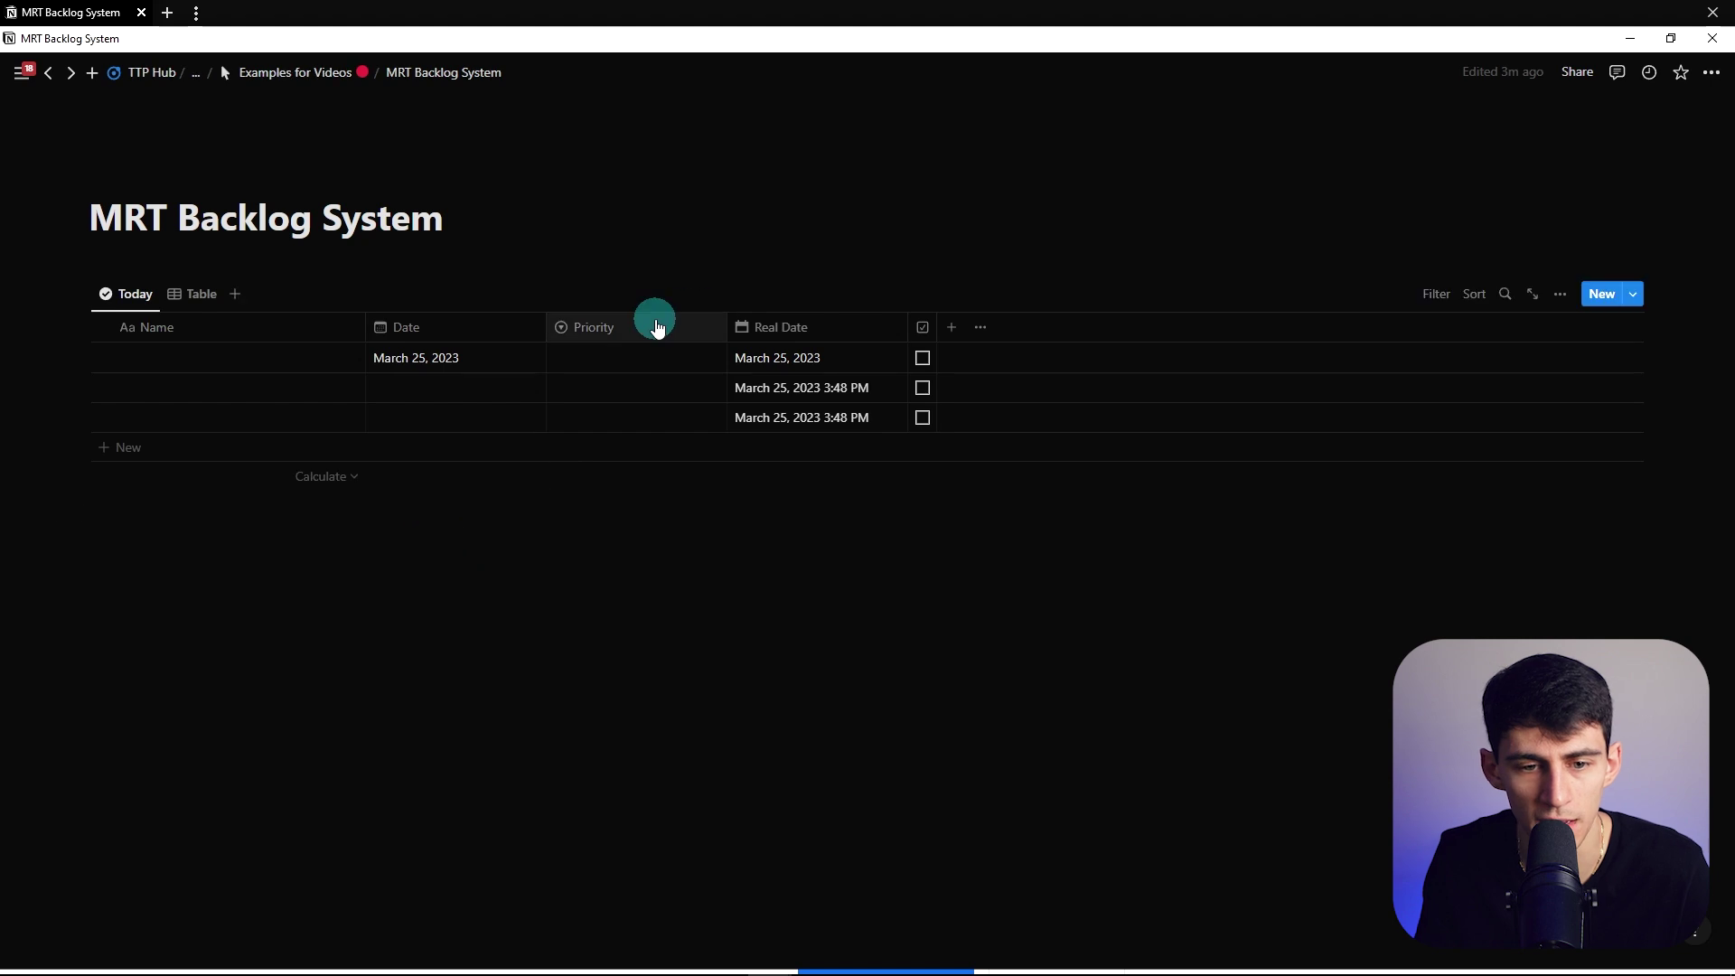
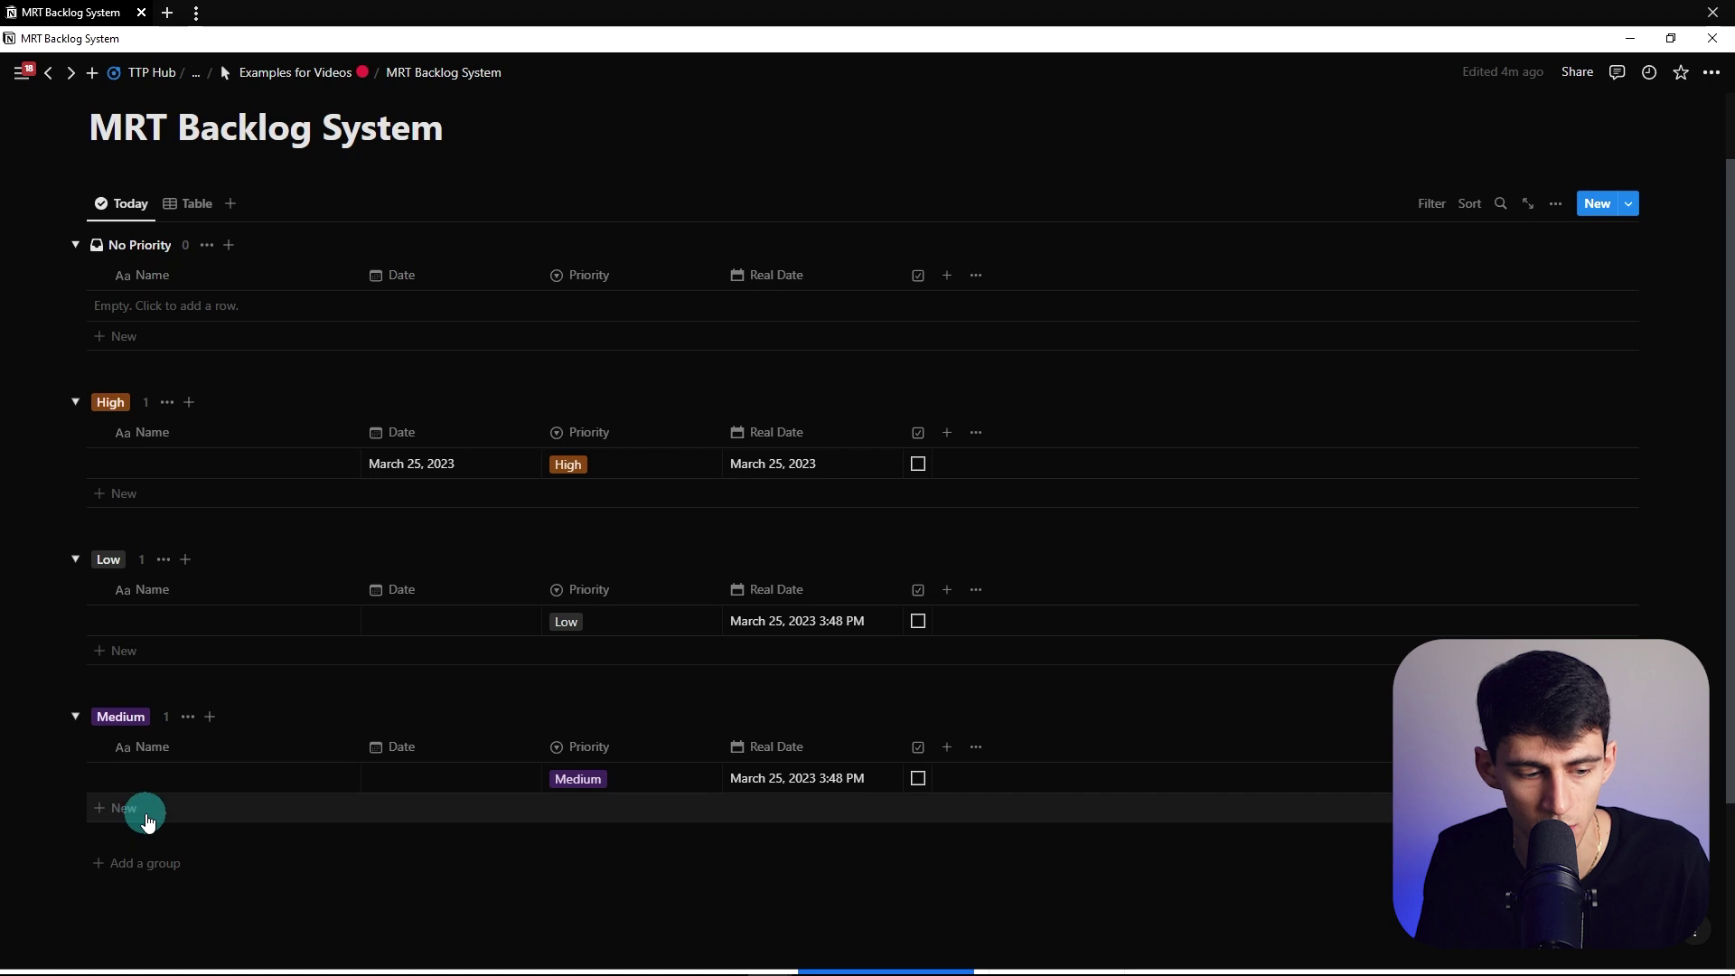
Add a task row and assign it a new Priority option named "MRT Backlog".
click(670, 809)
text(MRT Backlog)
key(Return)
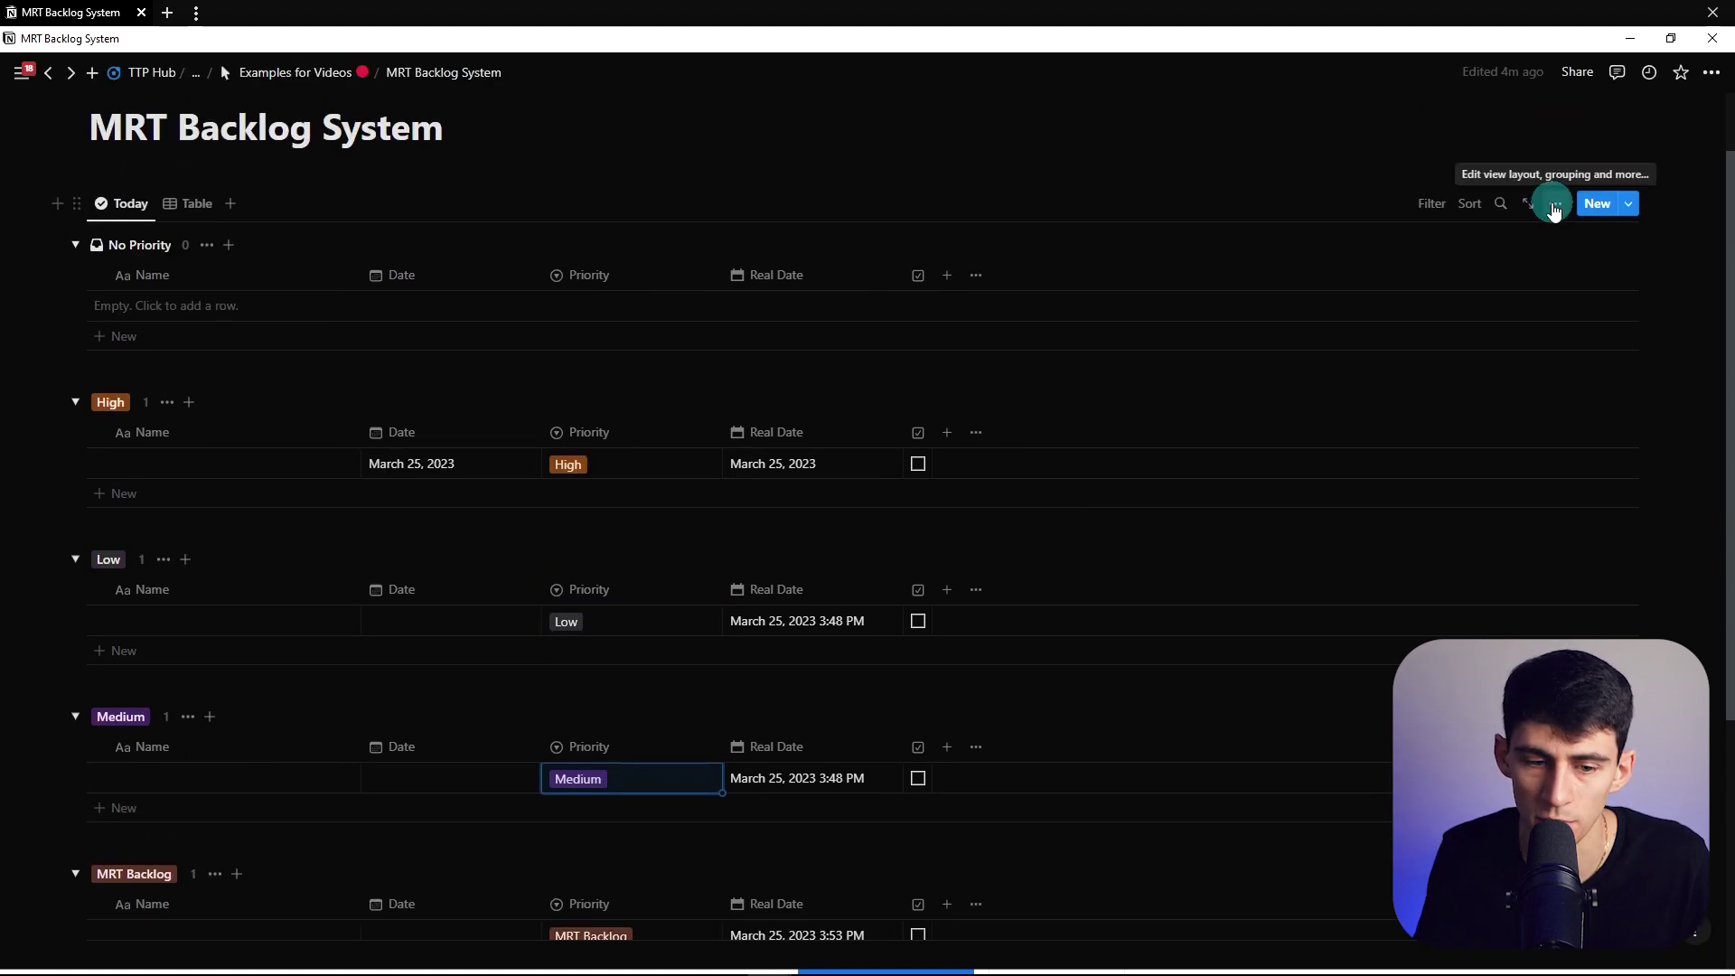
Move the MRT Backlog option directly below High in the Priority options and colour High red.
click(668, 619)
drag(633, 765, 675, 696)
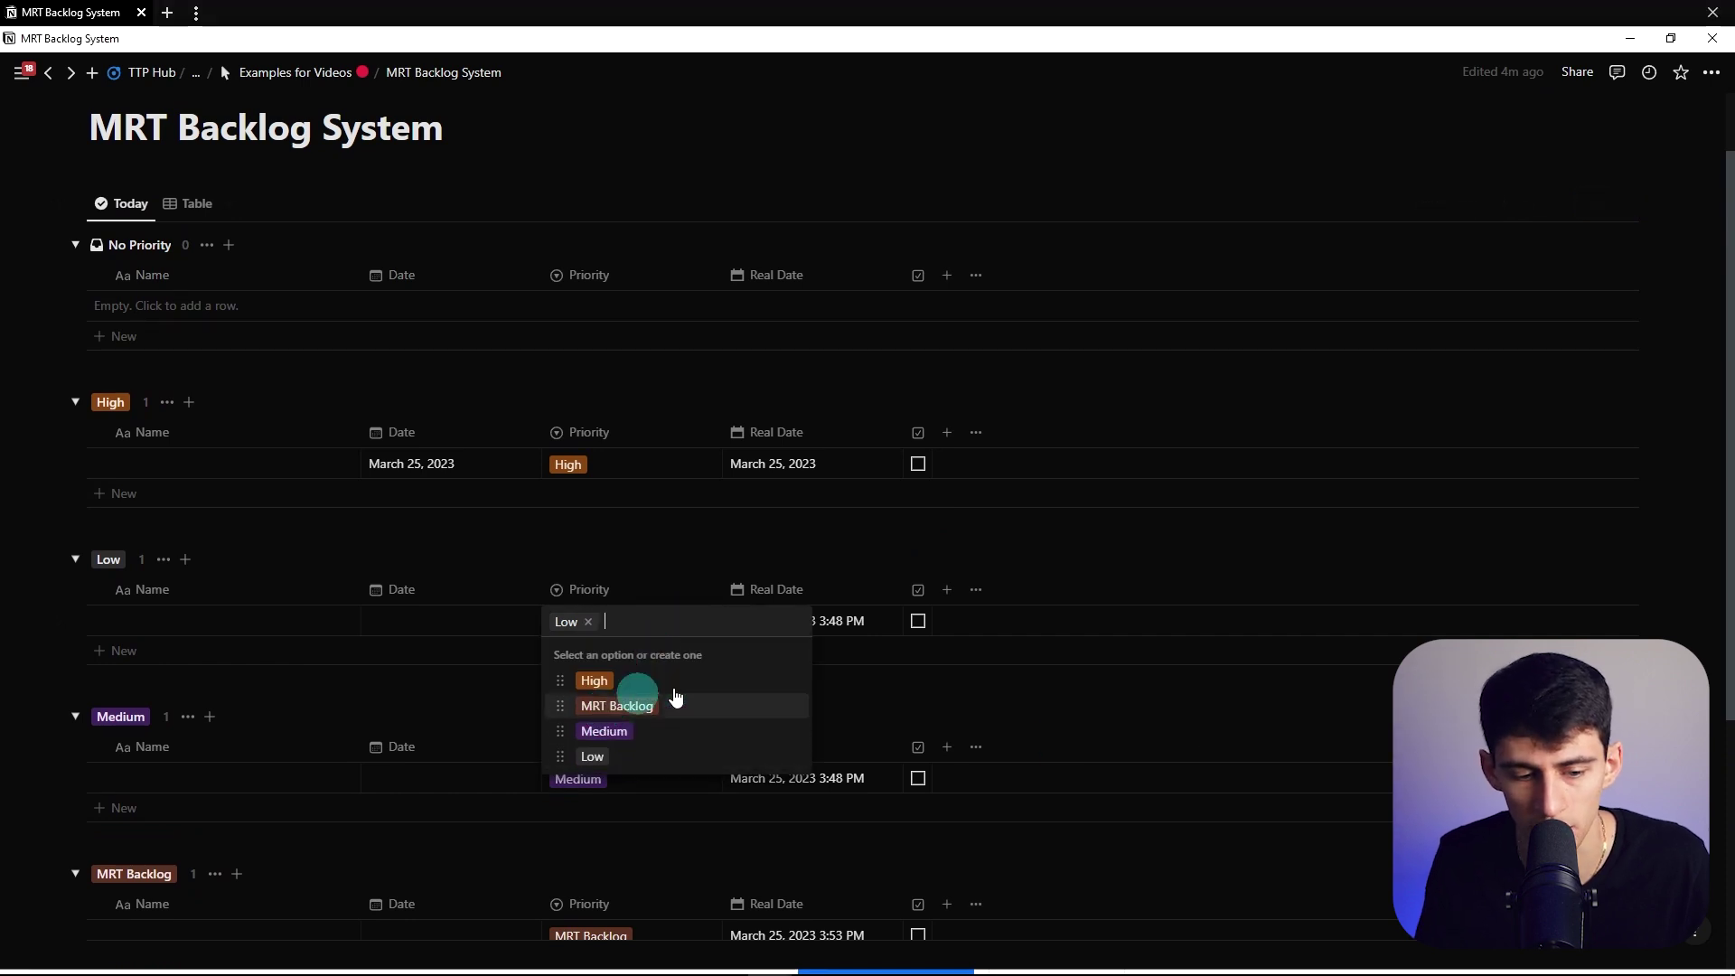
click(792, 680)
click(741, 677)
Colour the MRT Backlog priority option pink and the Medium option yellow.
click(792, 705)
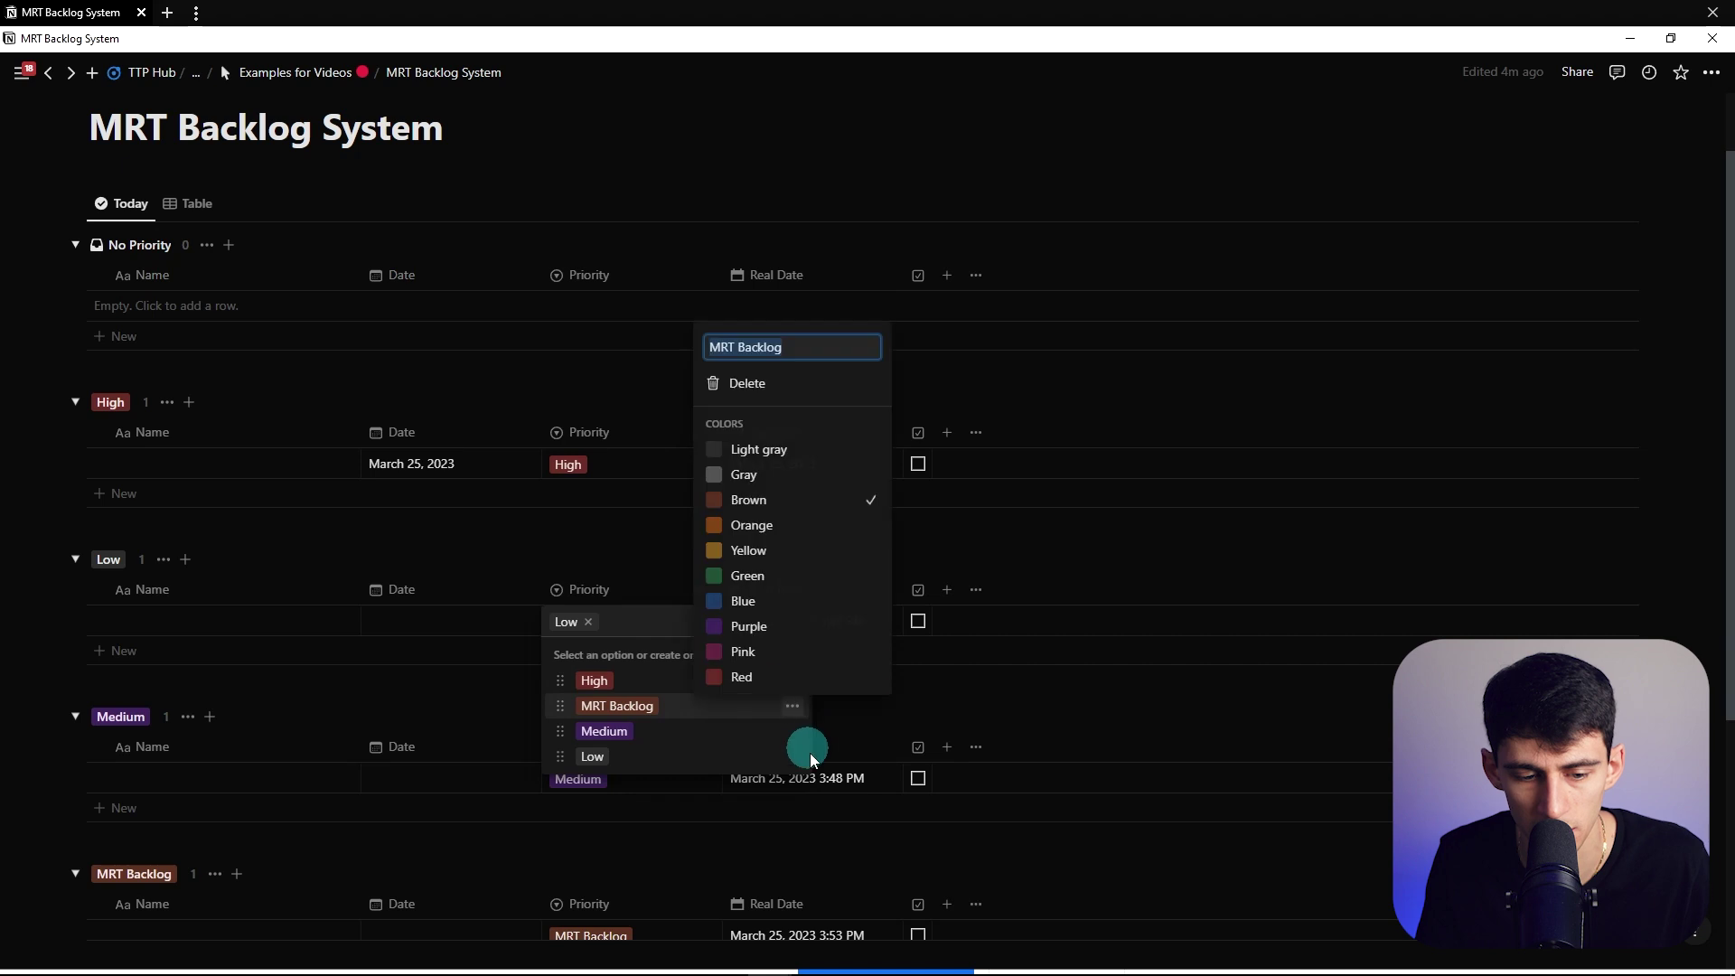
click(749, 626)
click(743, 651)
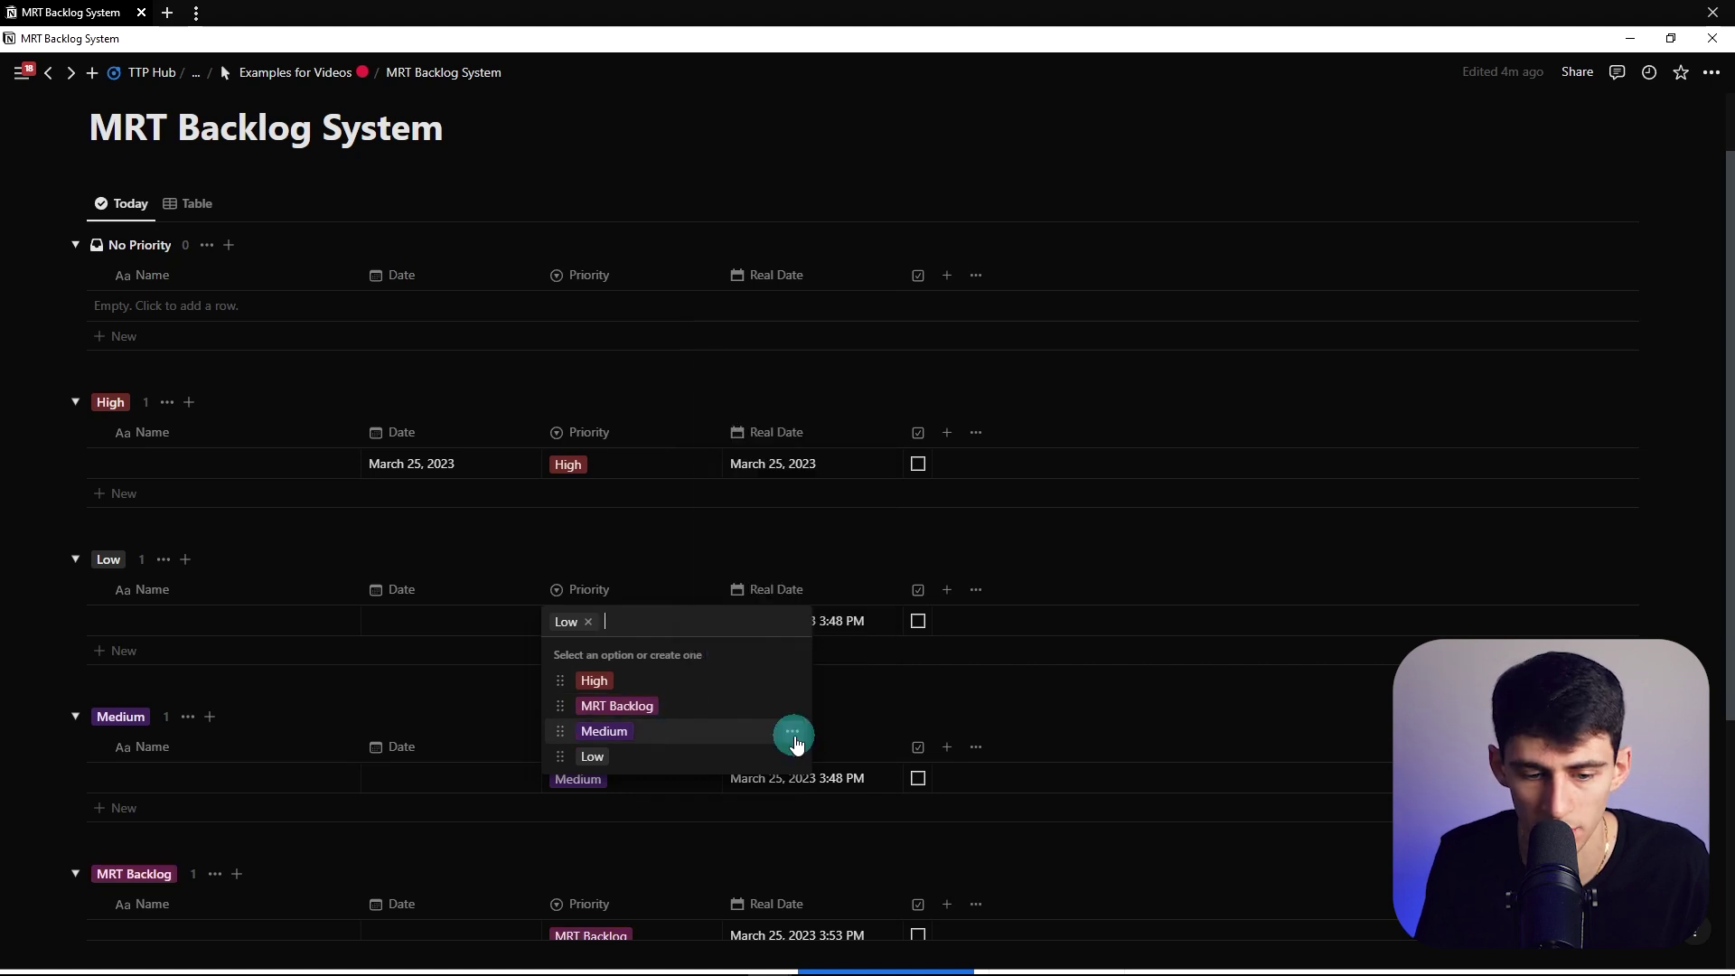
click(792, 732)
click(774, 573)
click(627, 608)
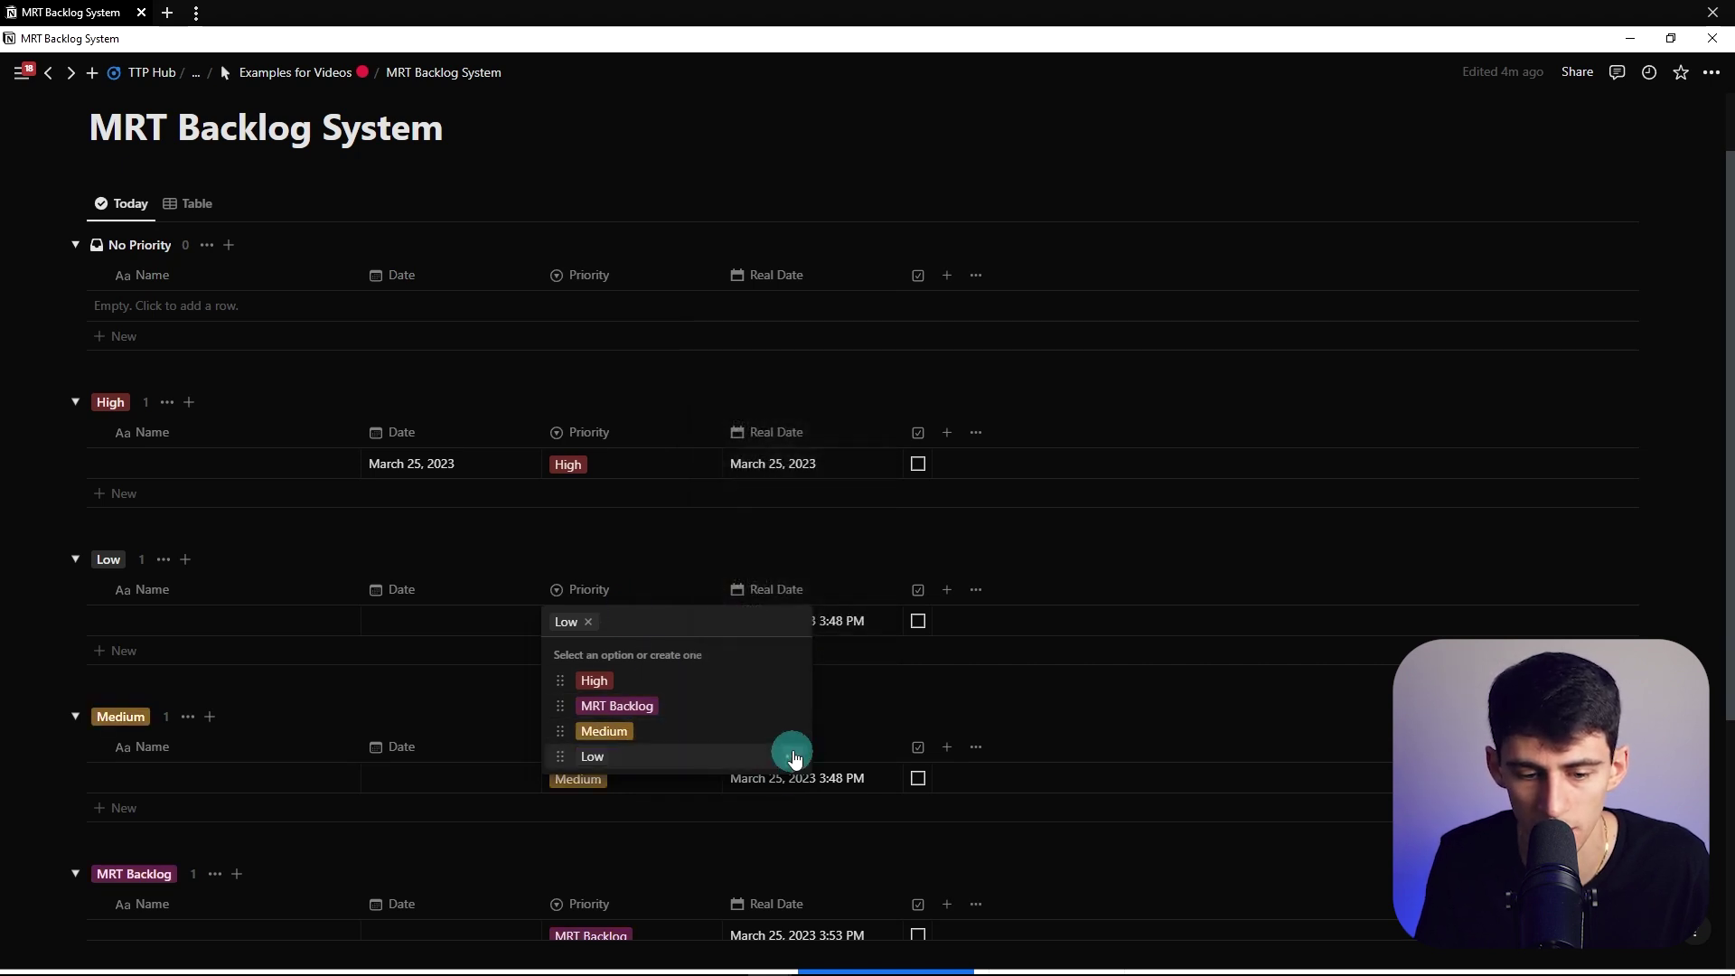
key(Escape)
Reorder the Today view's priority groups so that MRT Backlog comes directly after High.
scroll(1355, 488, down, 1)
scroll(1581, 244, up, 1)
click(1555, 203)
click(1500, 422)
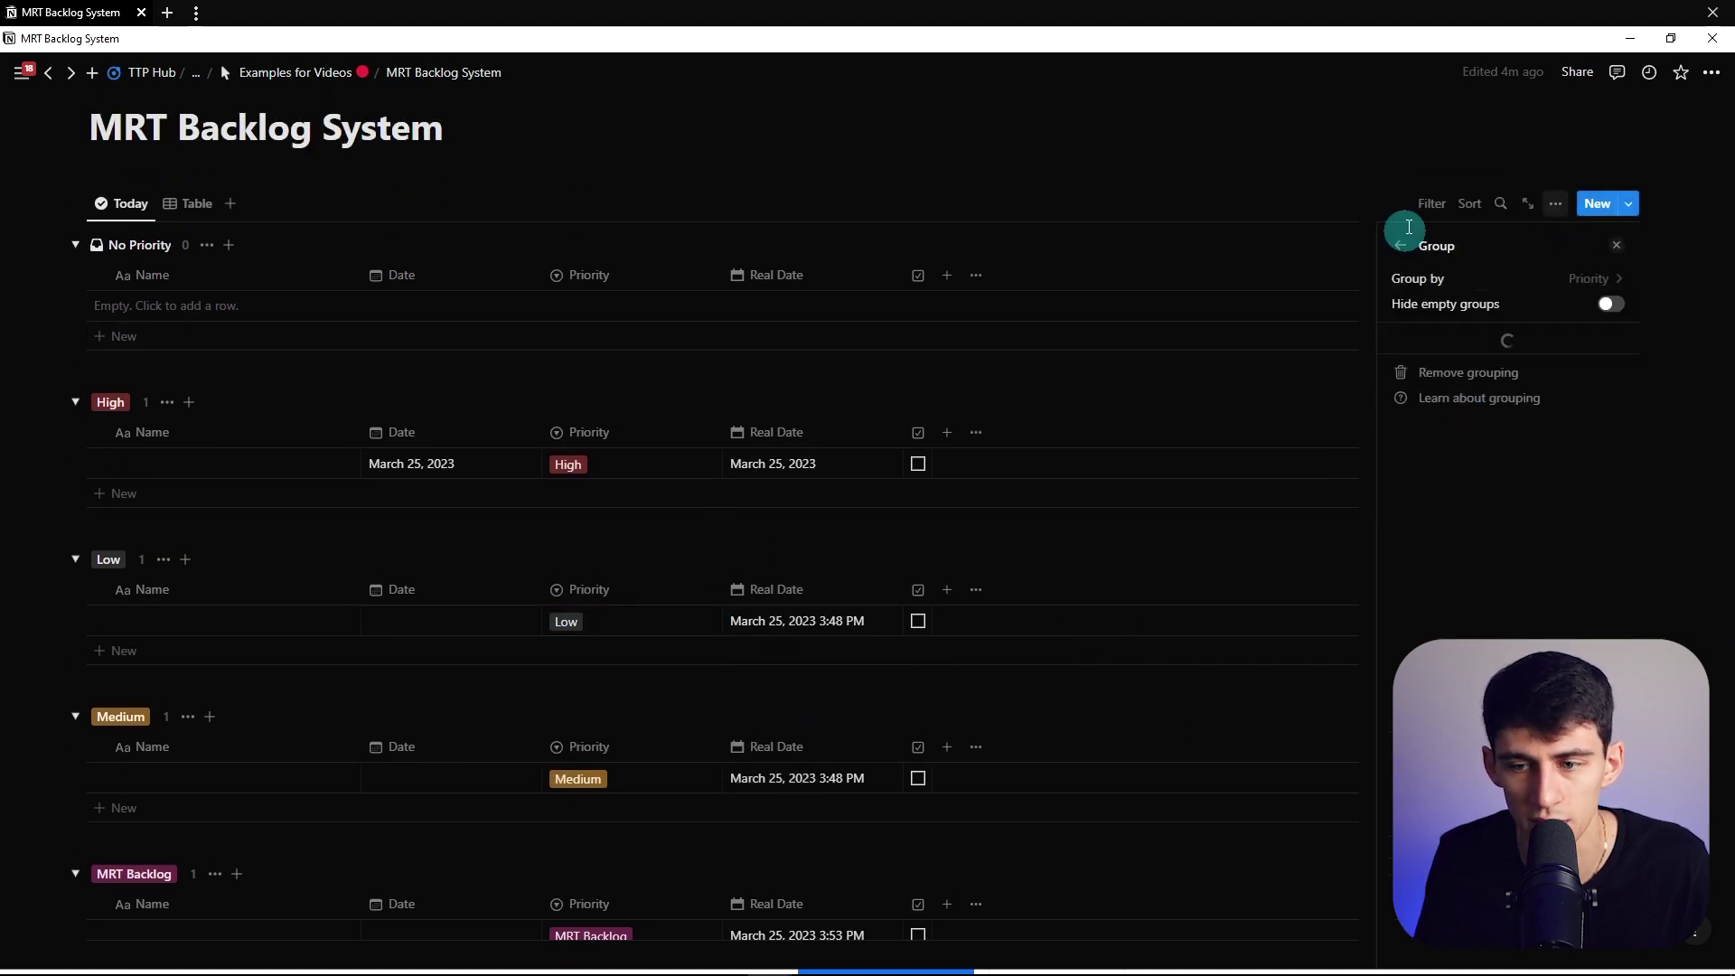
drag(1398, 472, 1397, 411)
click(980, 376)
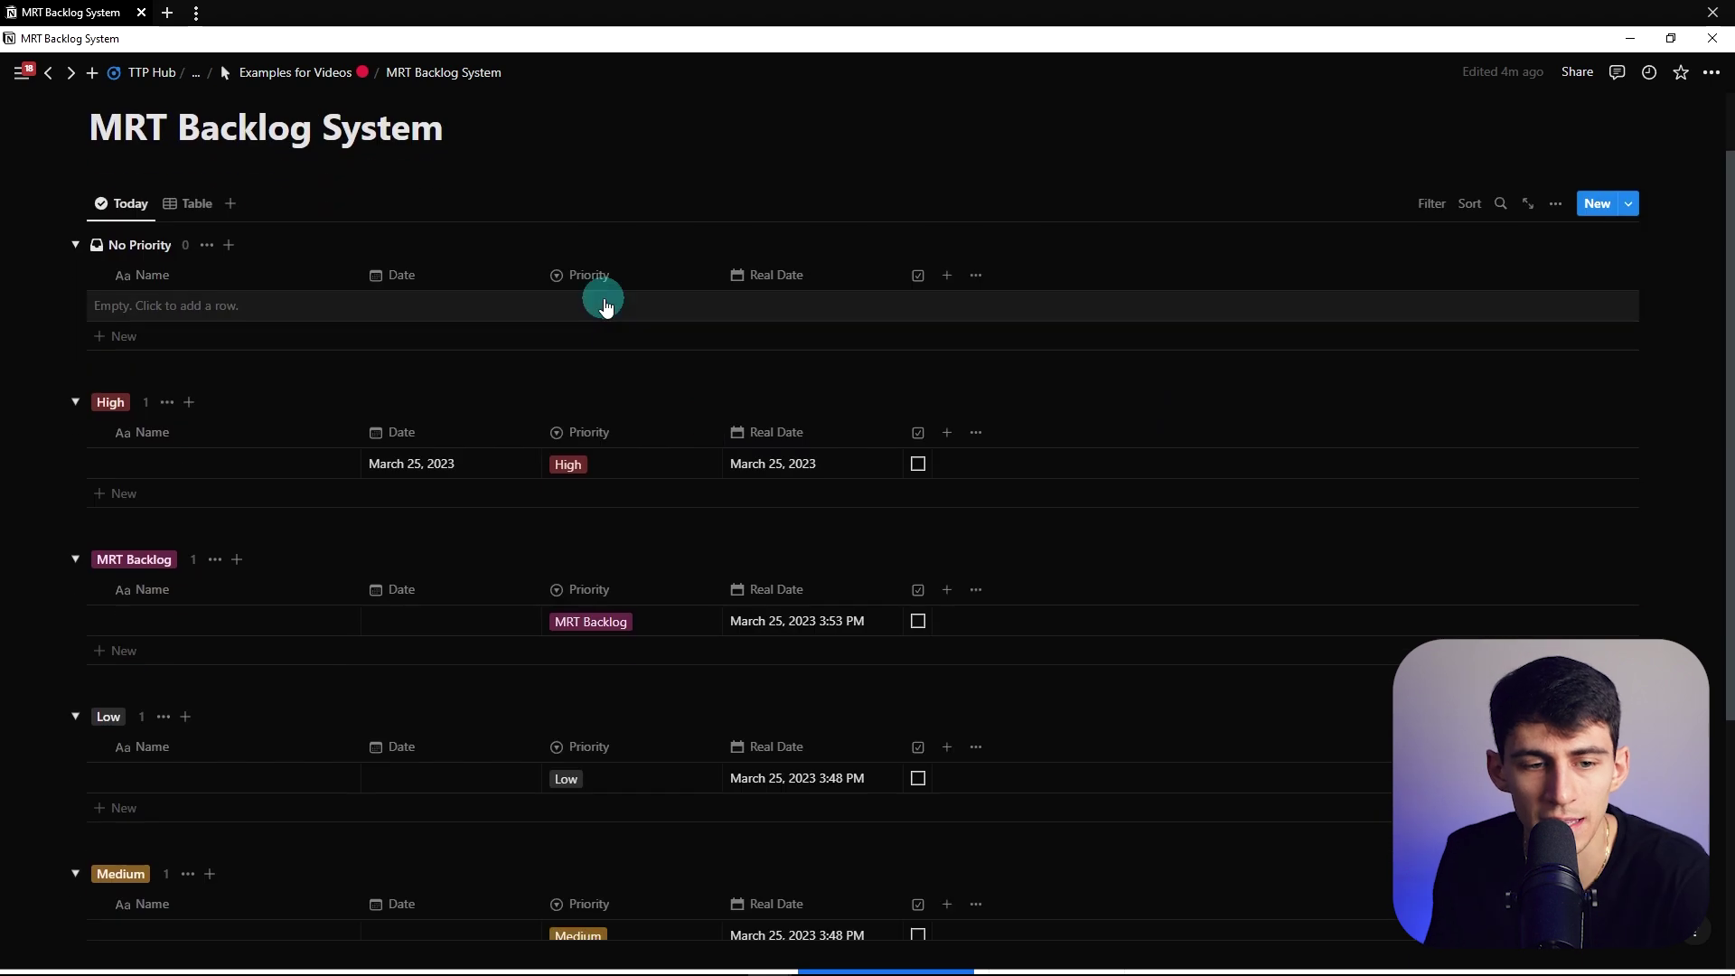
Hide the Priority and Real Date columns in the Today view.
click(589, 275)
click(596, 493)
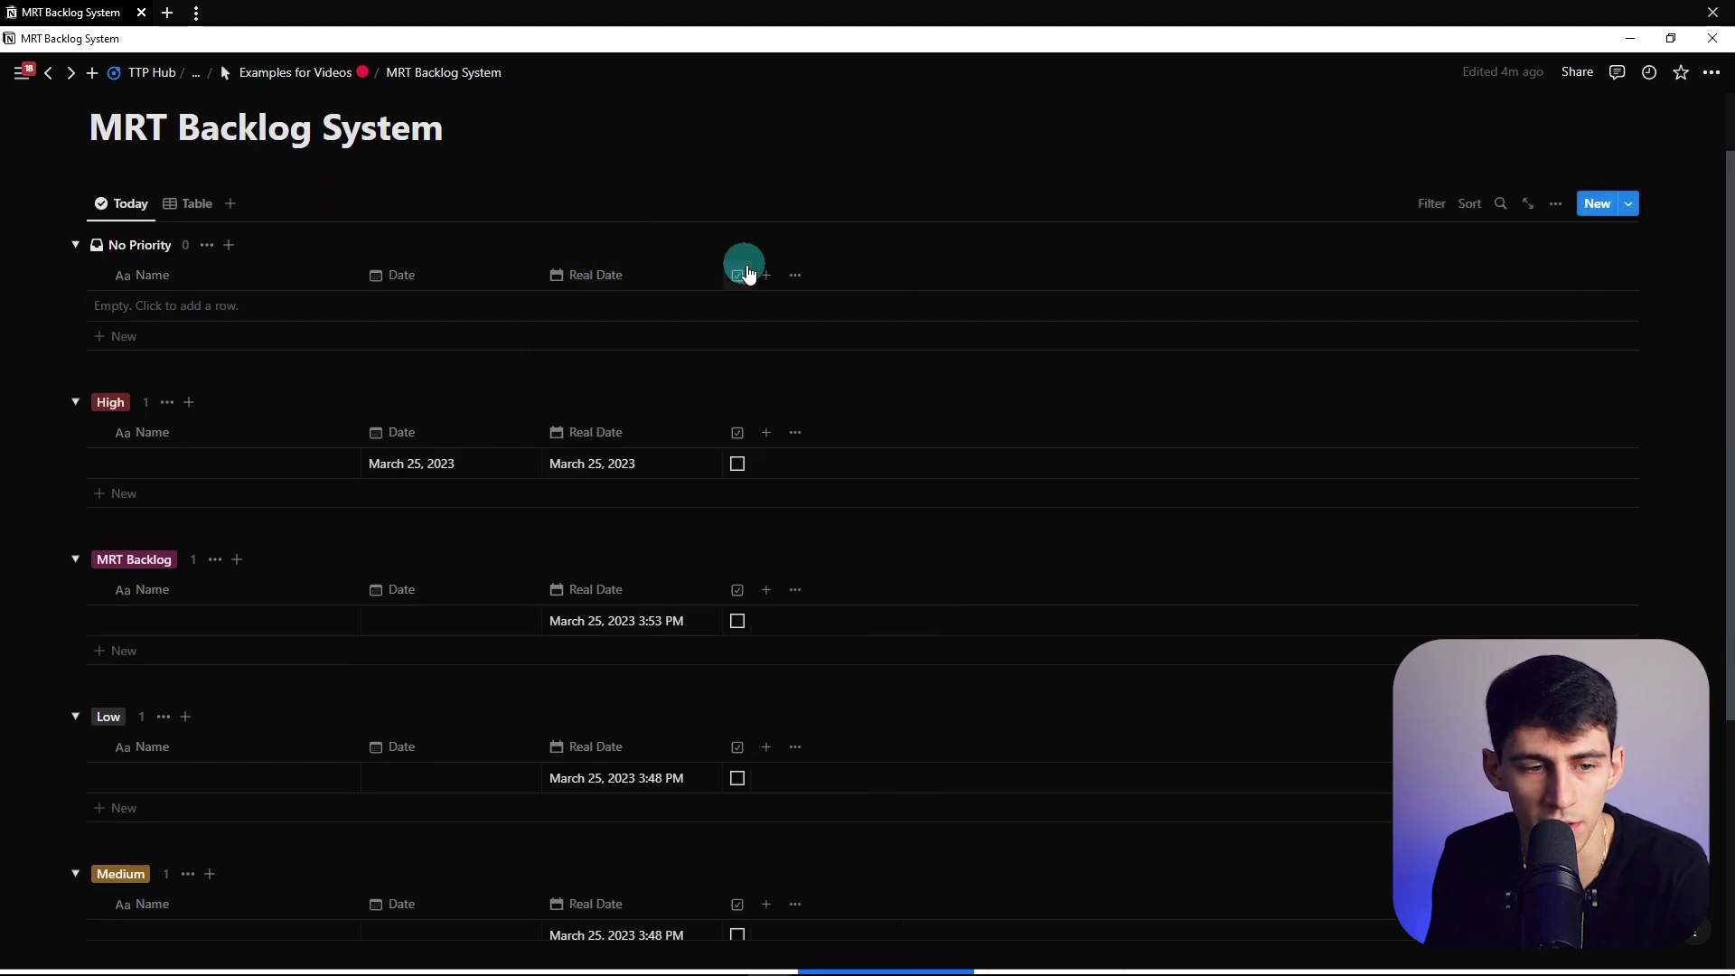
click(705, 275)
click(620, 492)
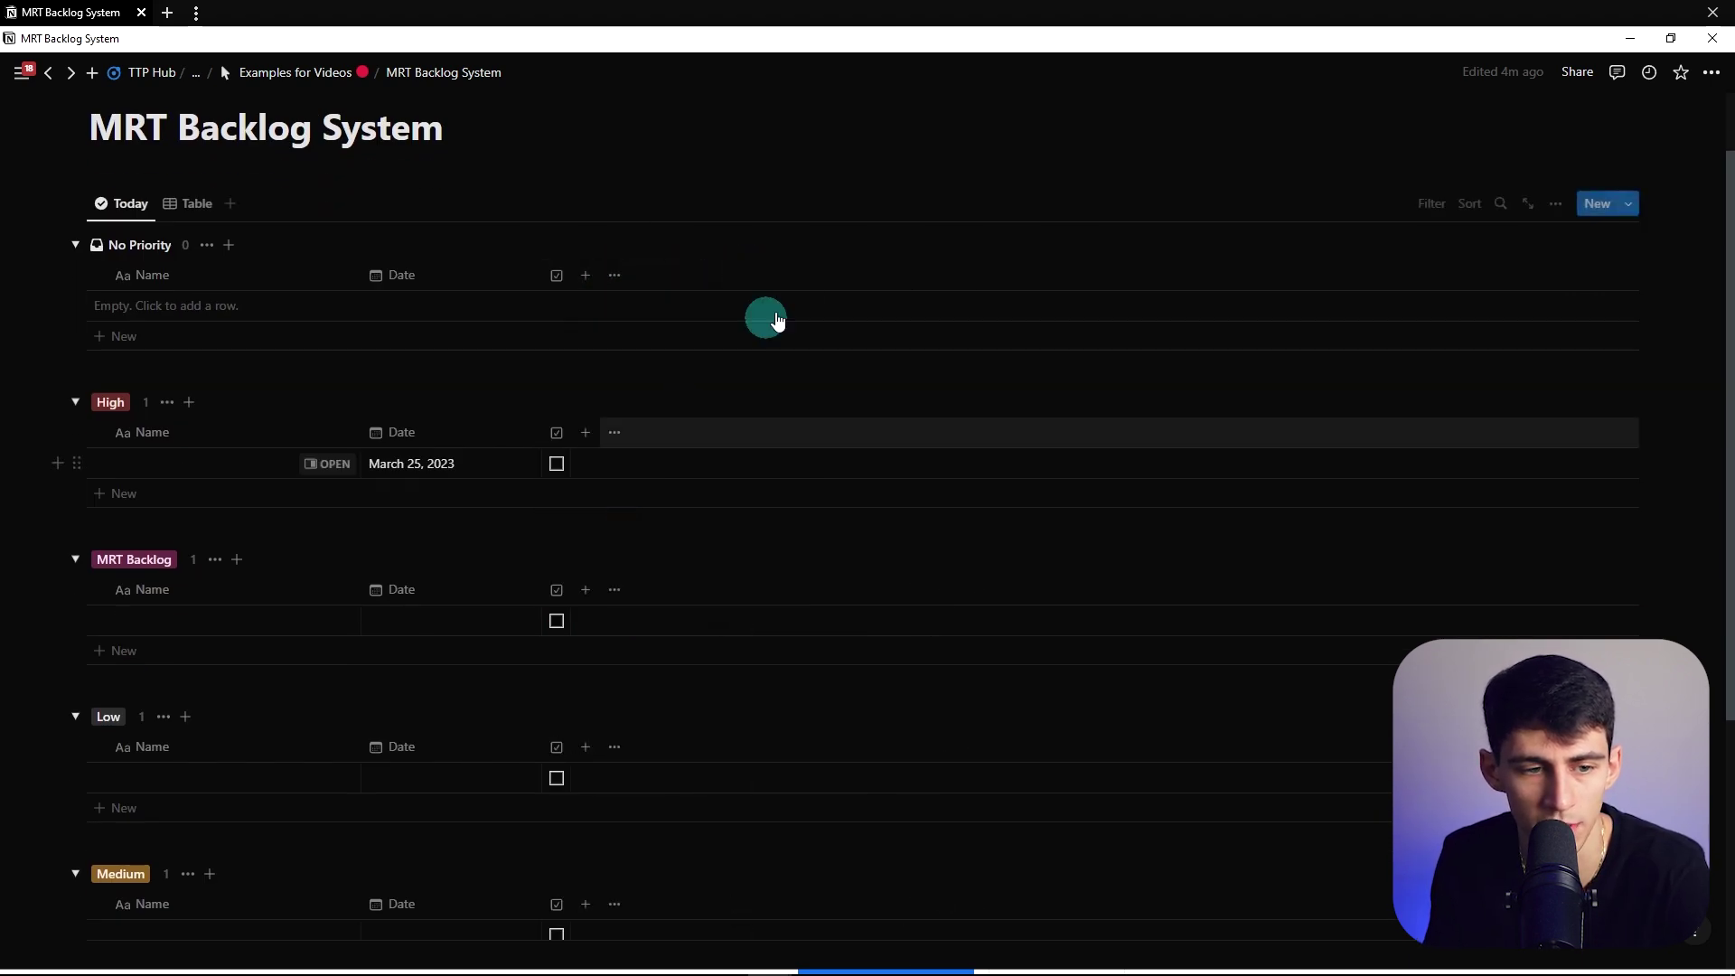
Add a Multi-select property to the Tasks database and place its column directly before the checkbox column.
click(583, 278)
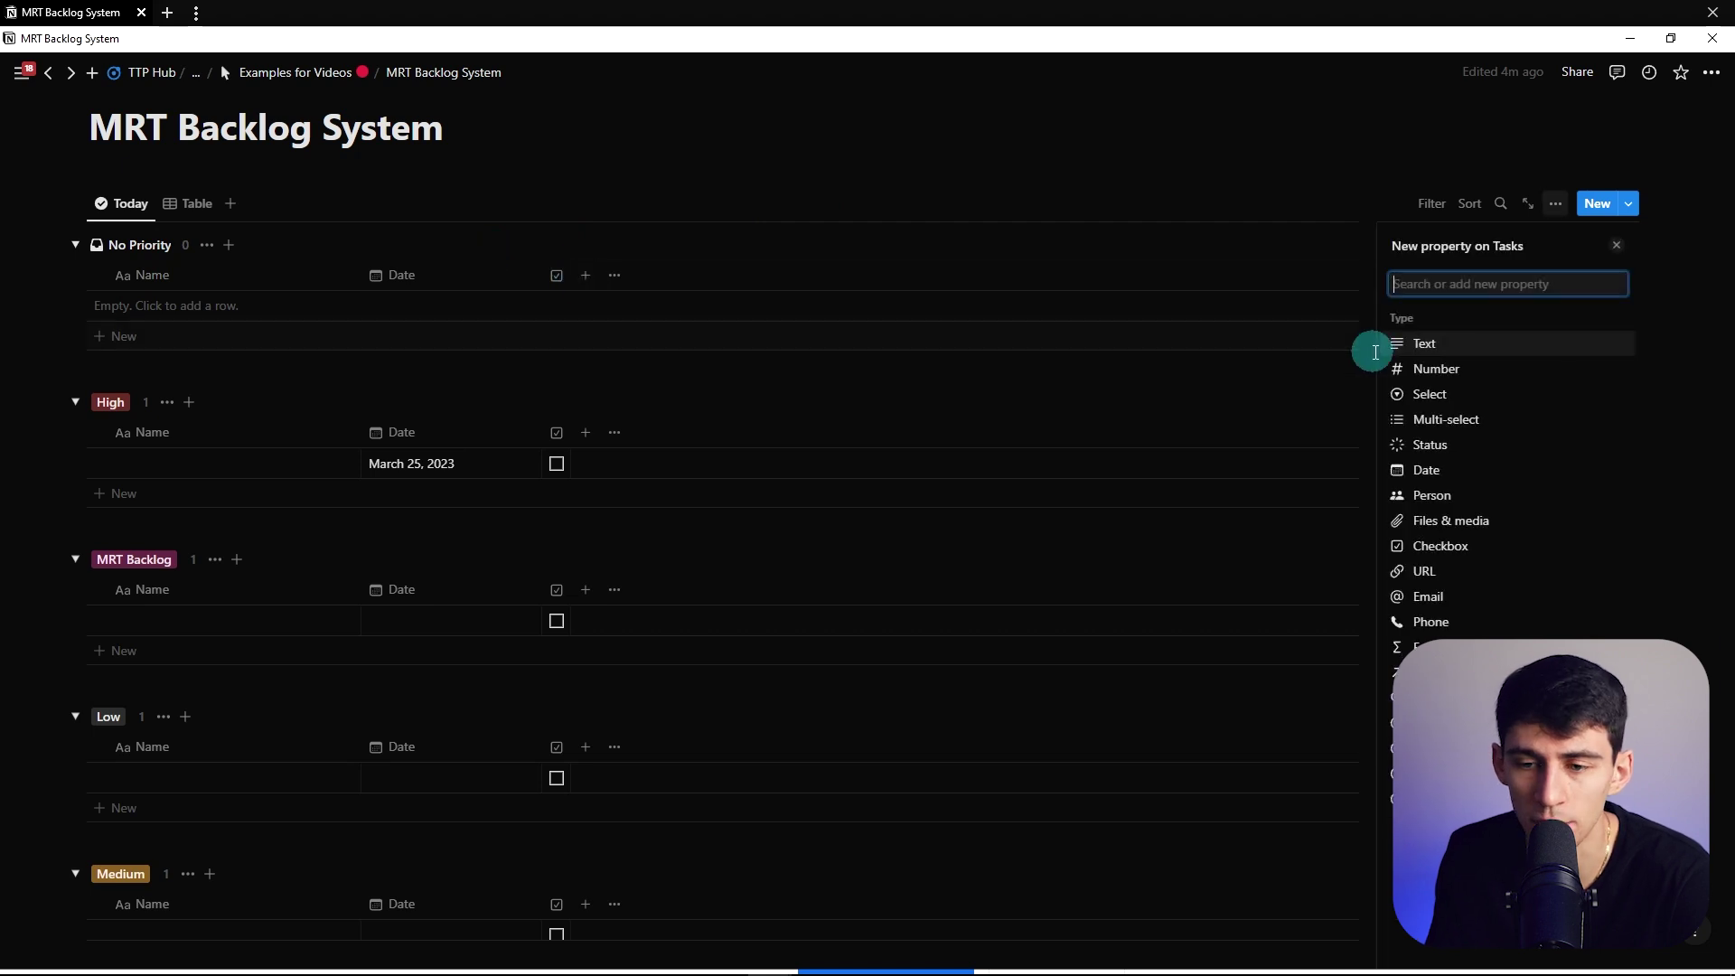
text(mult)
click(1425, 340)
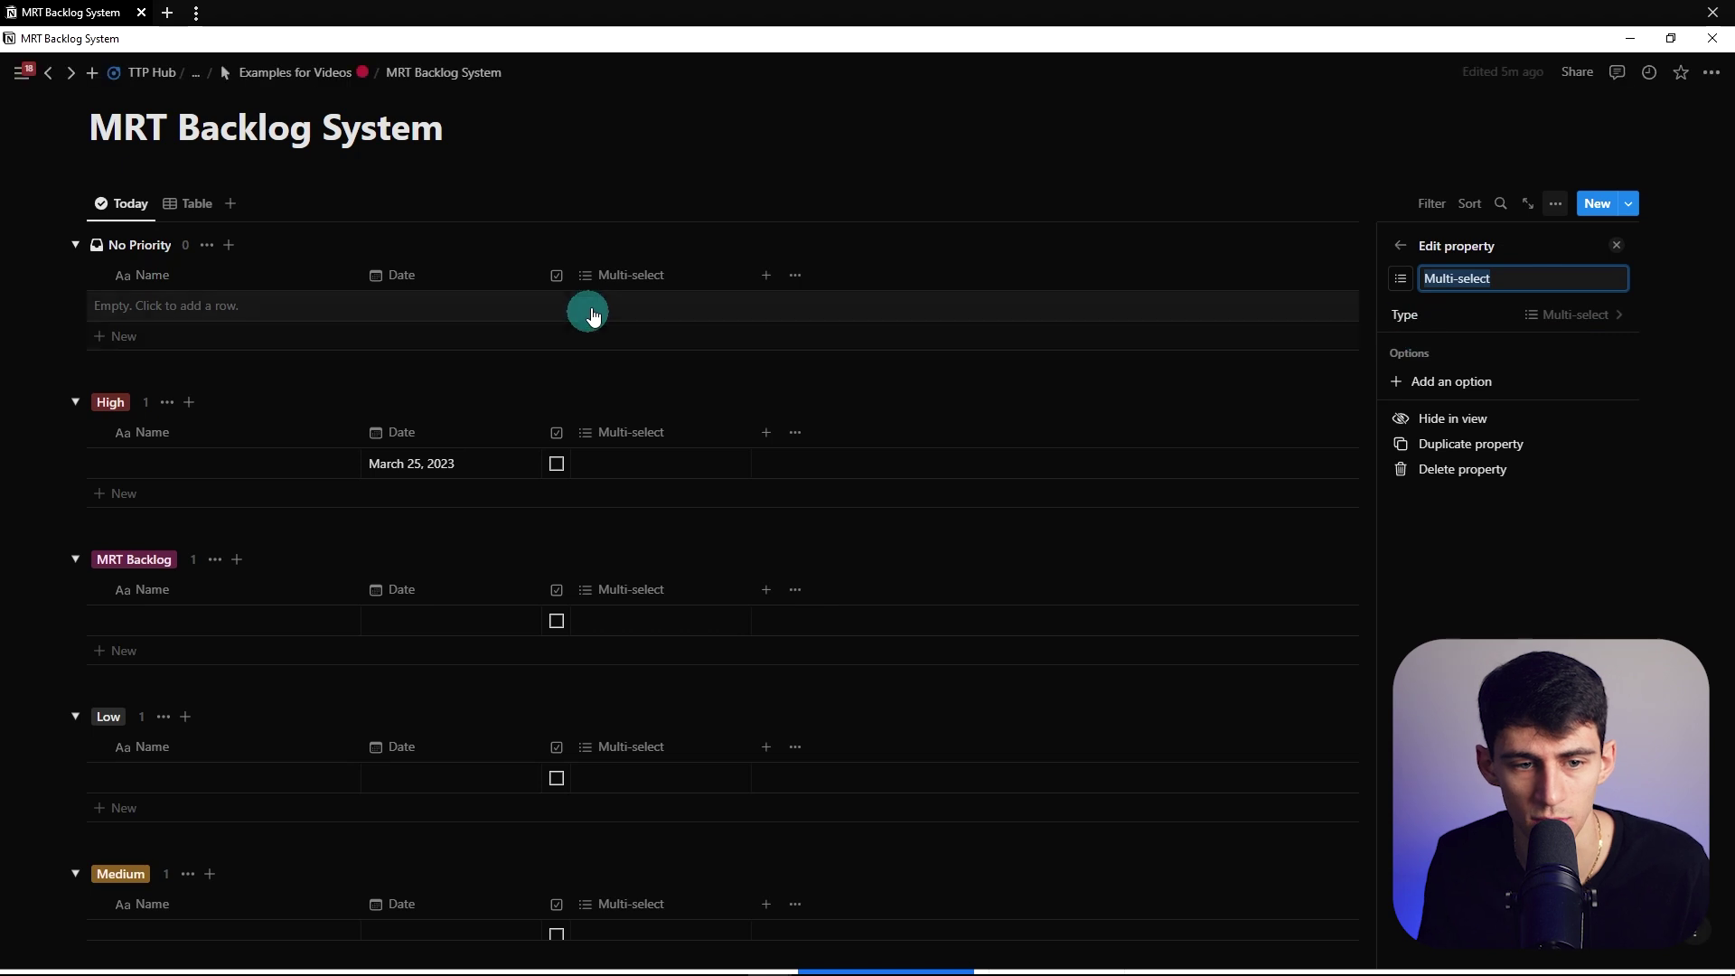
drag(605, 271, 533, 273)
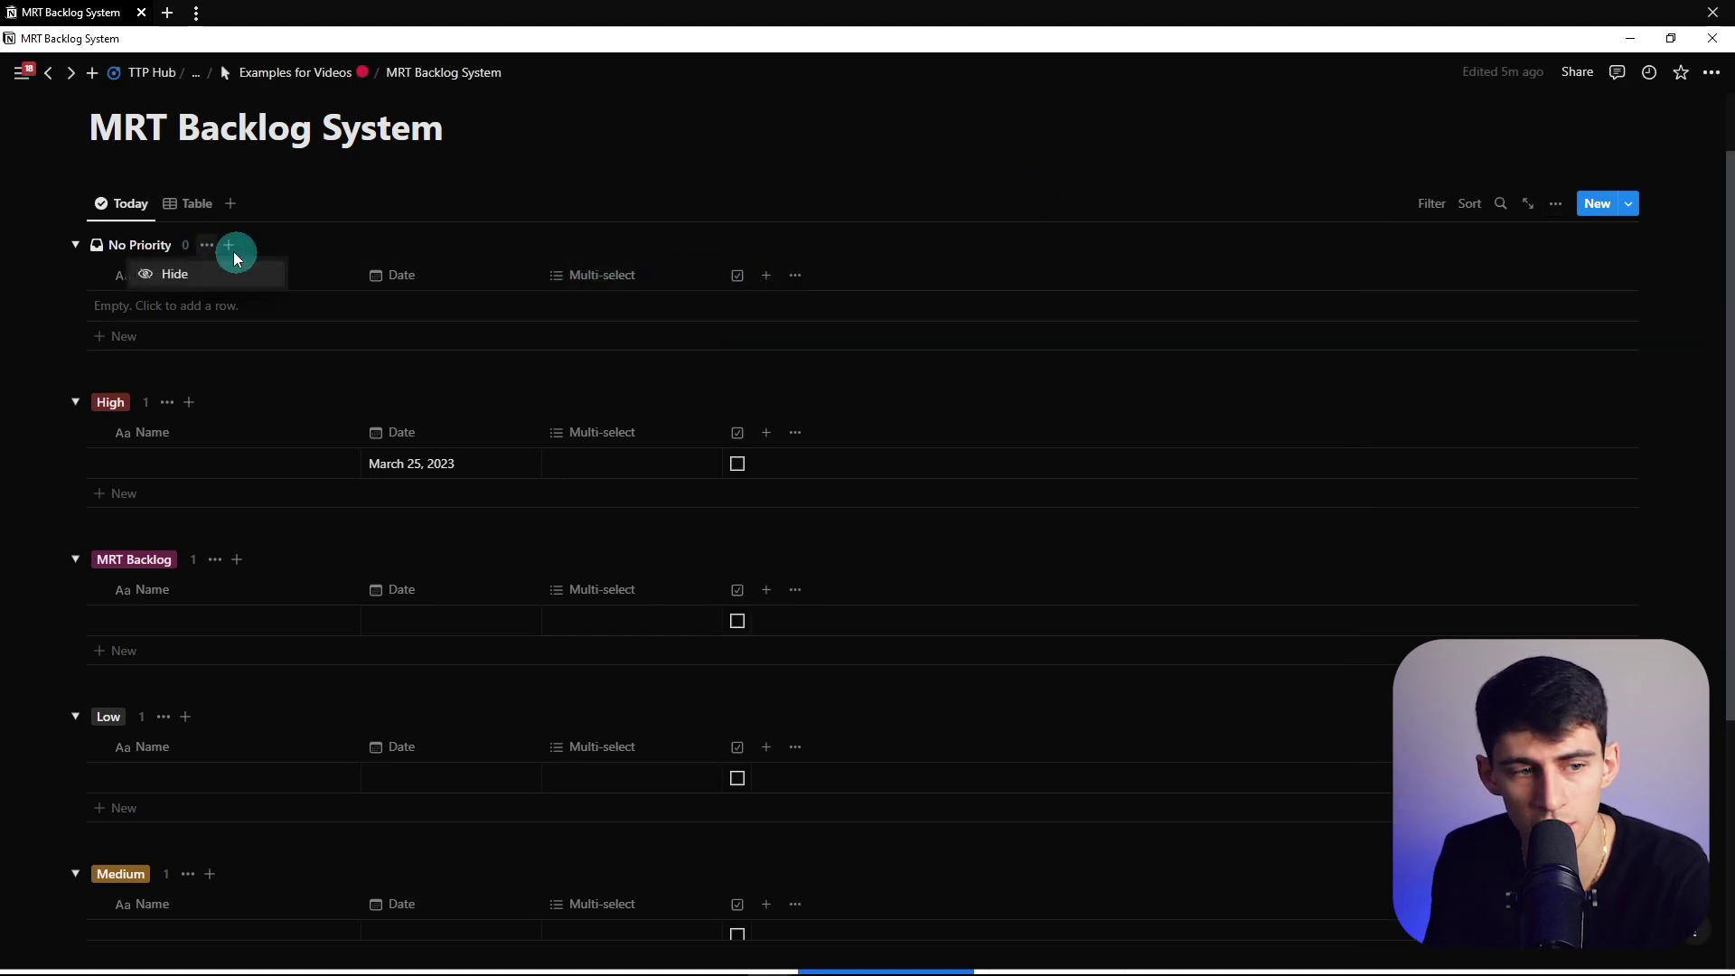
Move the No Priority group to the end of the Today view's group order.
click(1556, 204)
click(1441, 430)
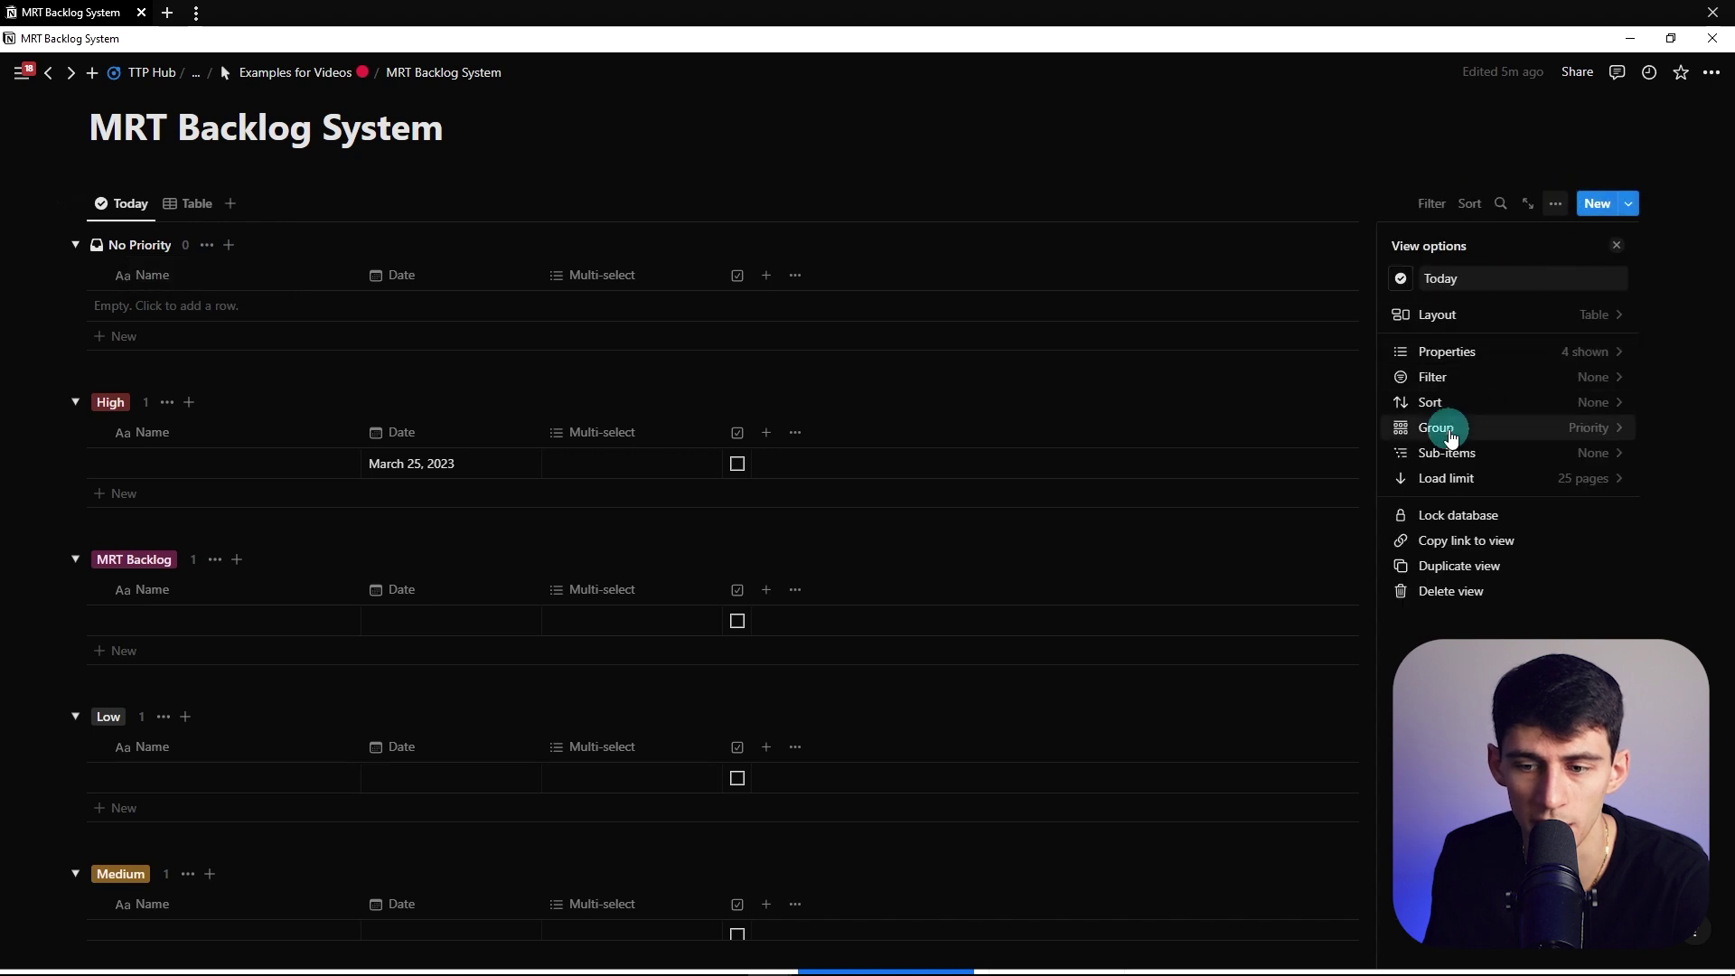
drag(1397, 368, 1398, 462)
click(999, 328)
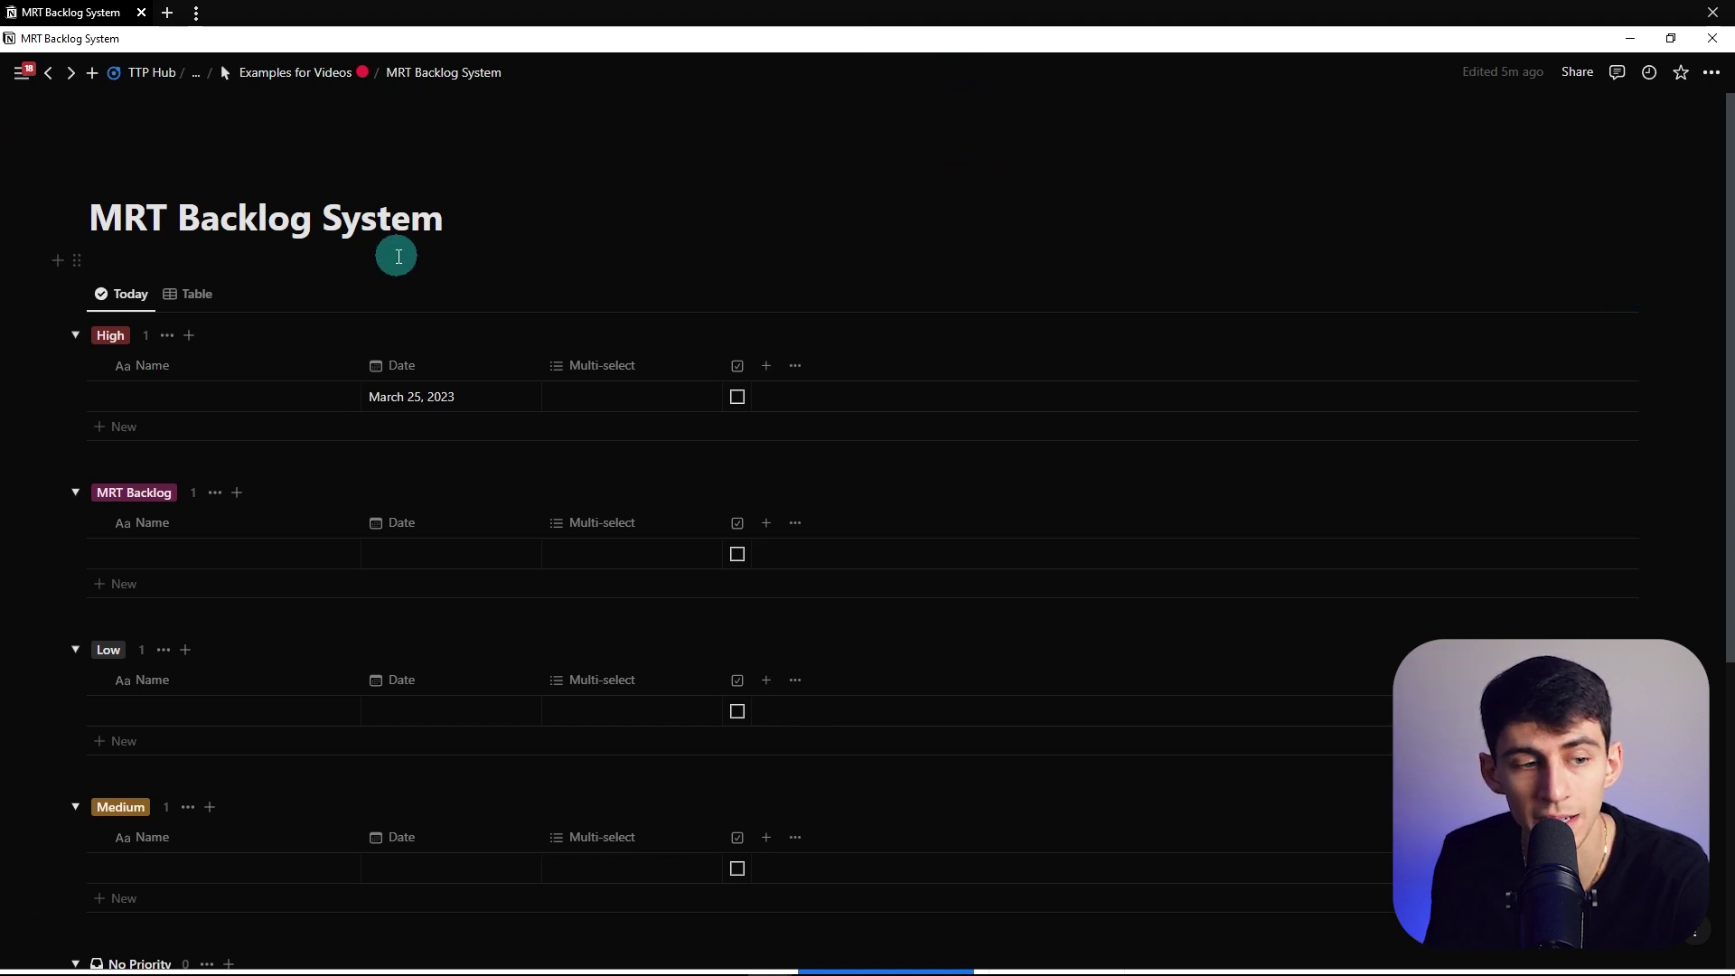
Duplicate the Today view, name the copy "Today" and switch its layout to List.
click(136, 297)
click(201, 463)
click(1489, 363)
text(Today)
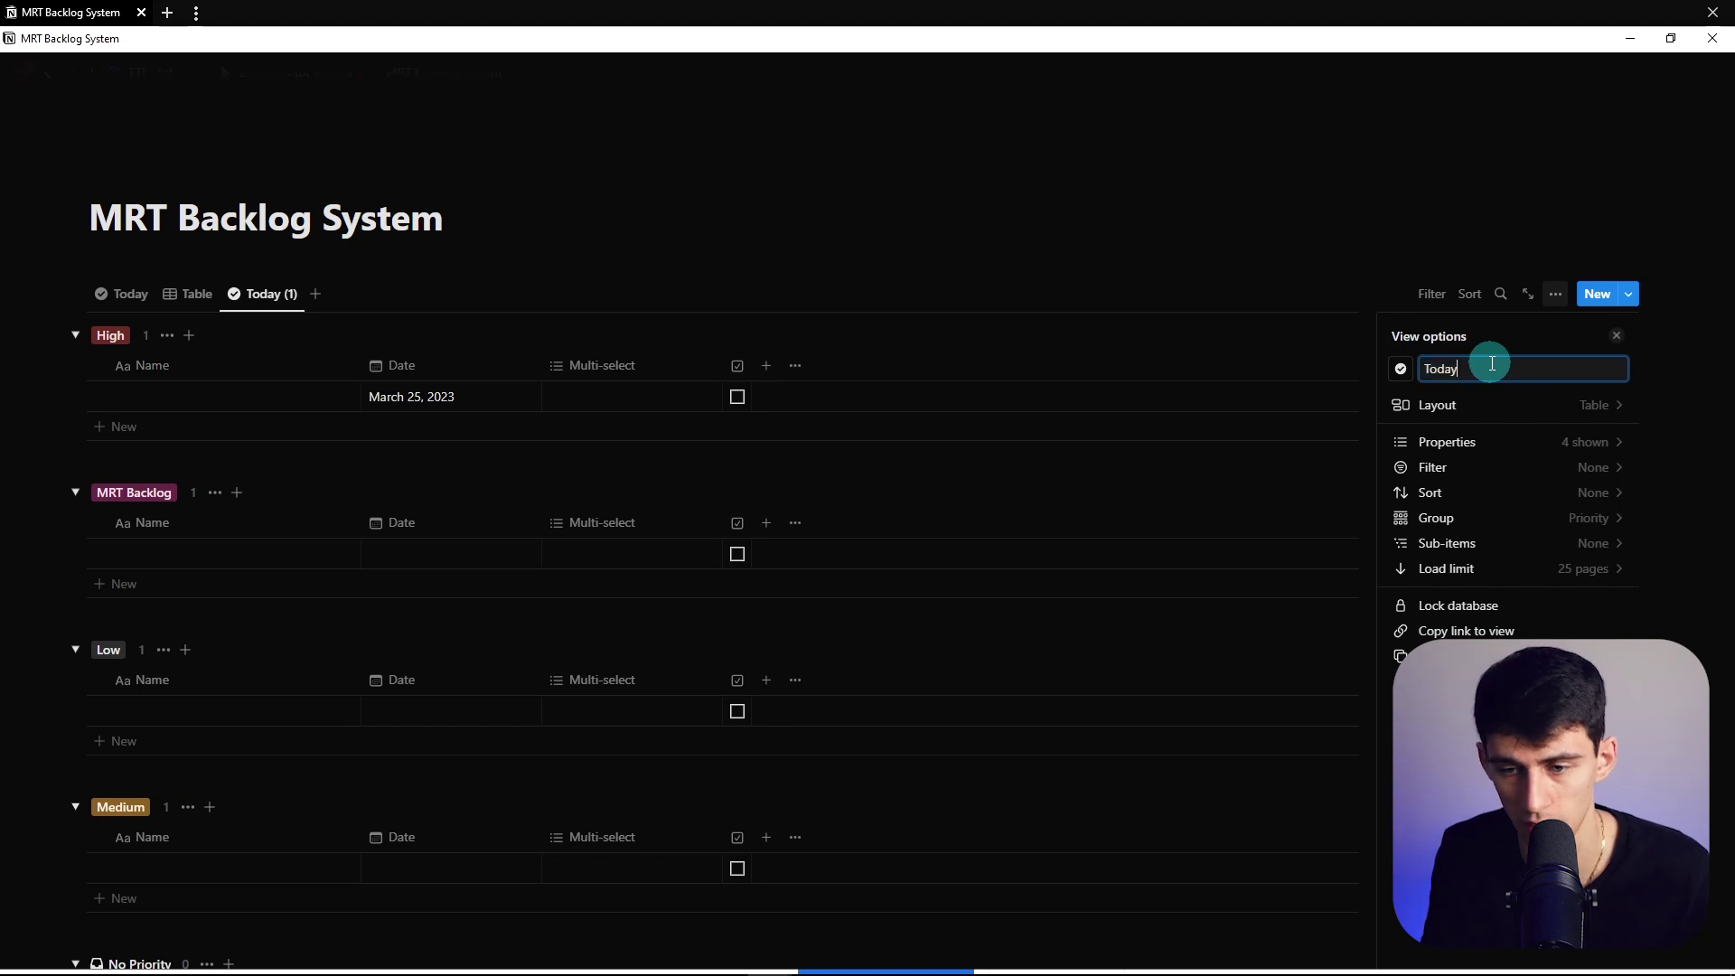
click(1518, 404)
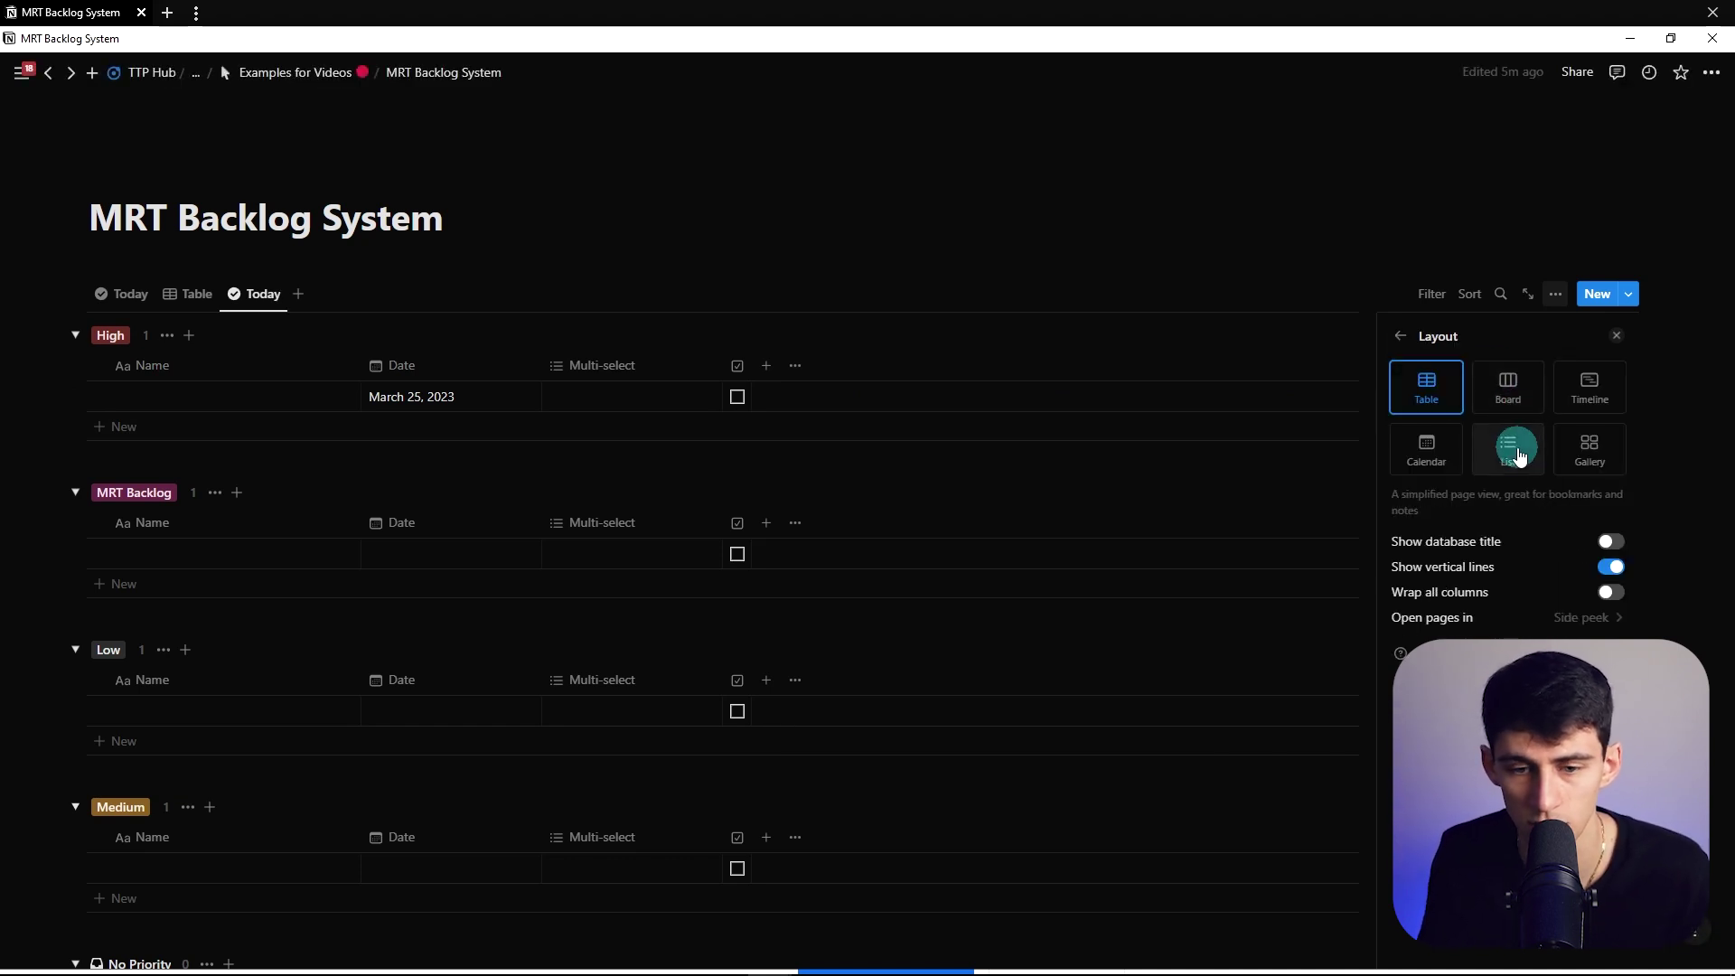
click(1508, 447)
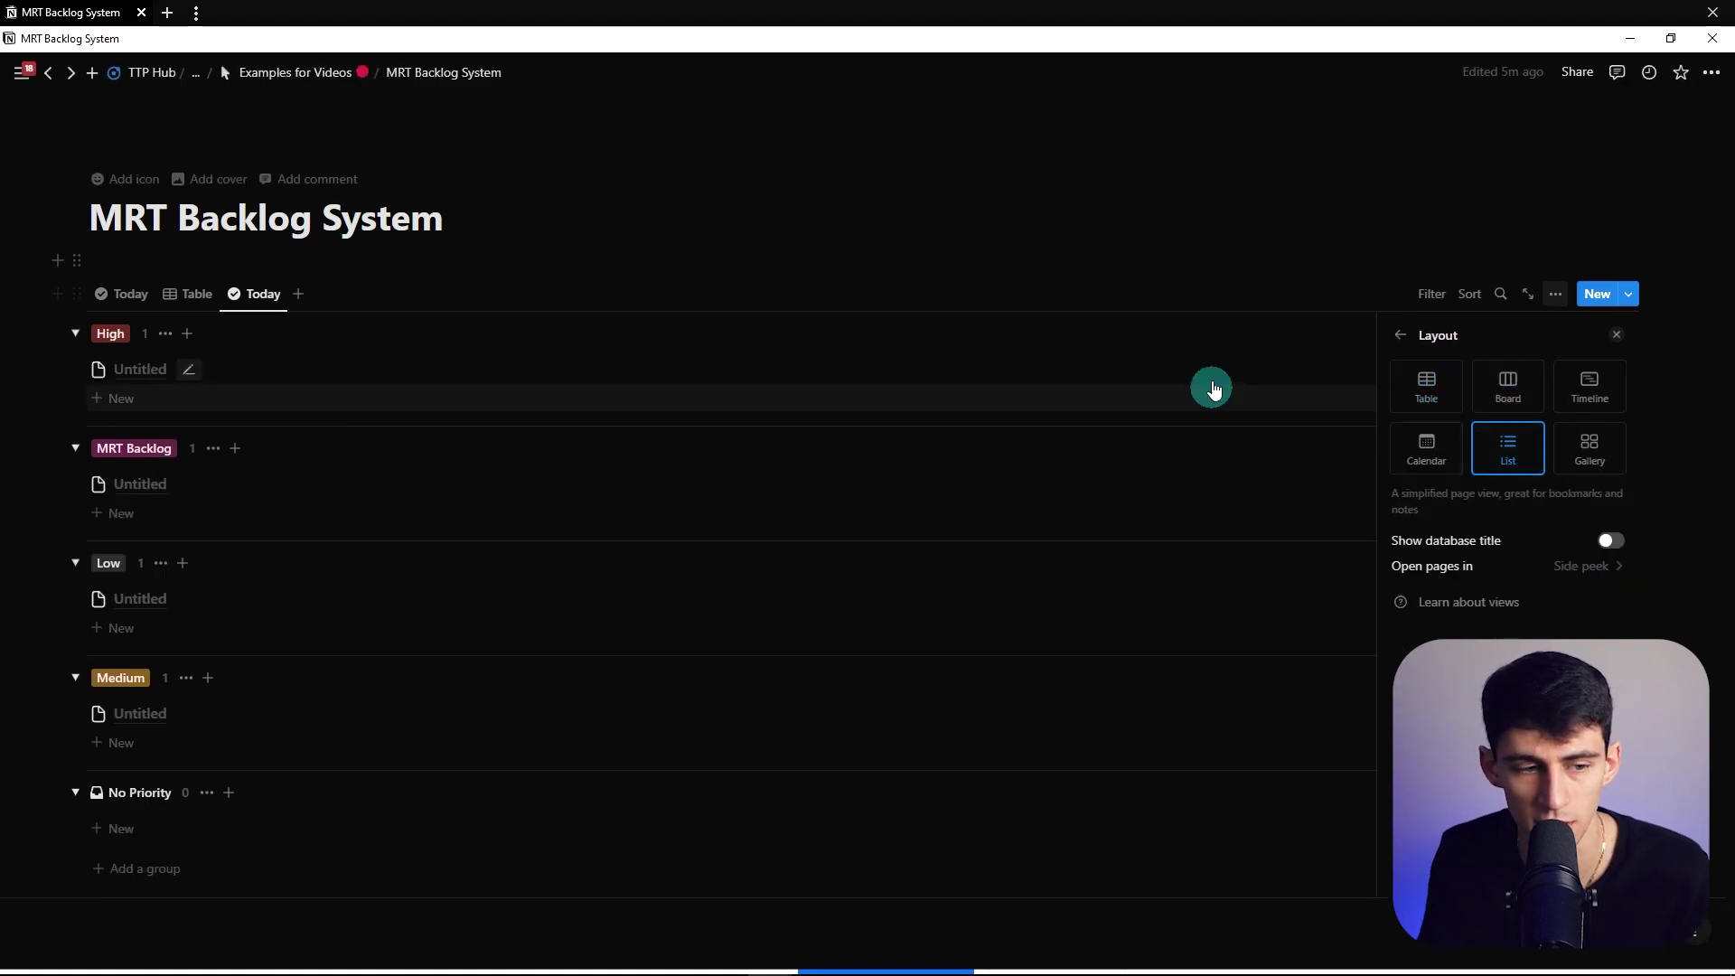
Order the list view's groups with Medium above Low and place the view directly before the Table view.
click(1400, 341)
click(1575, 517)
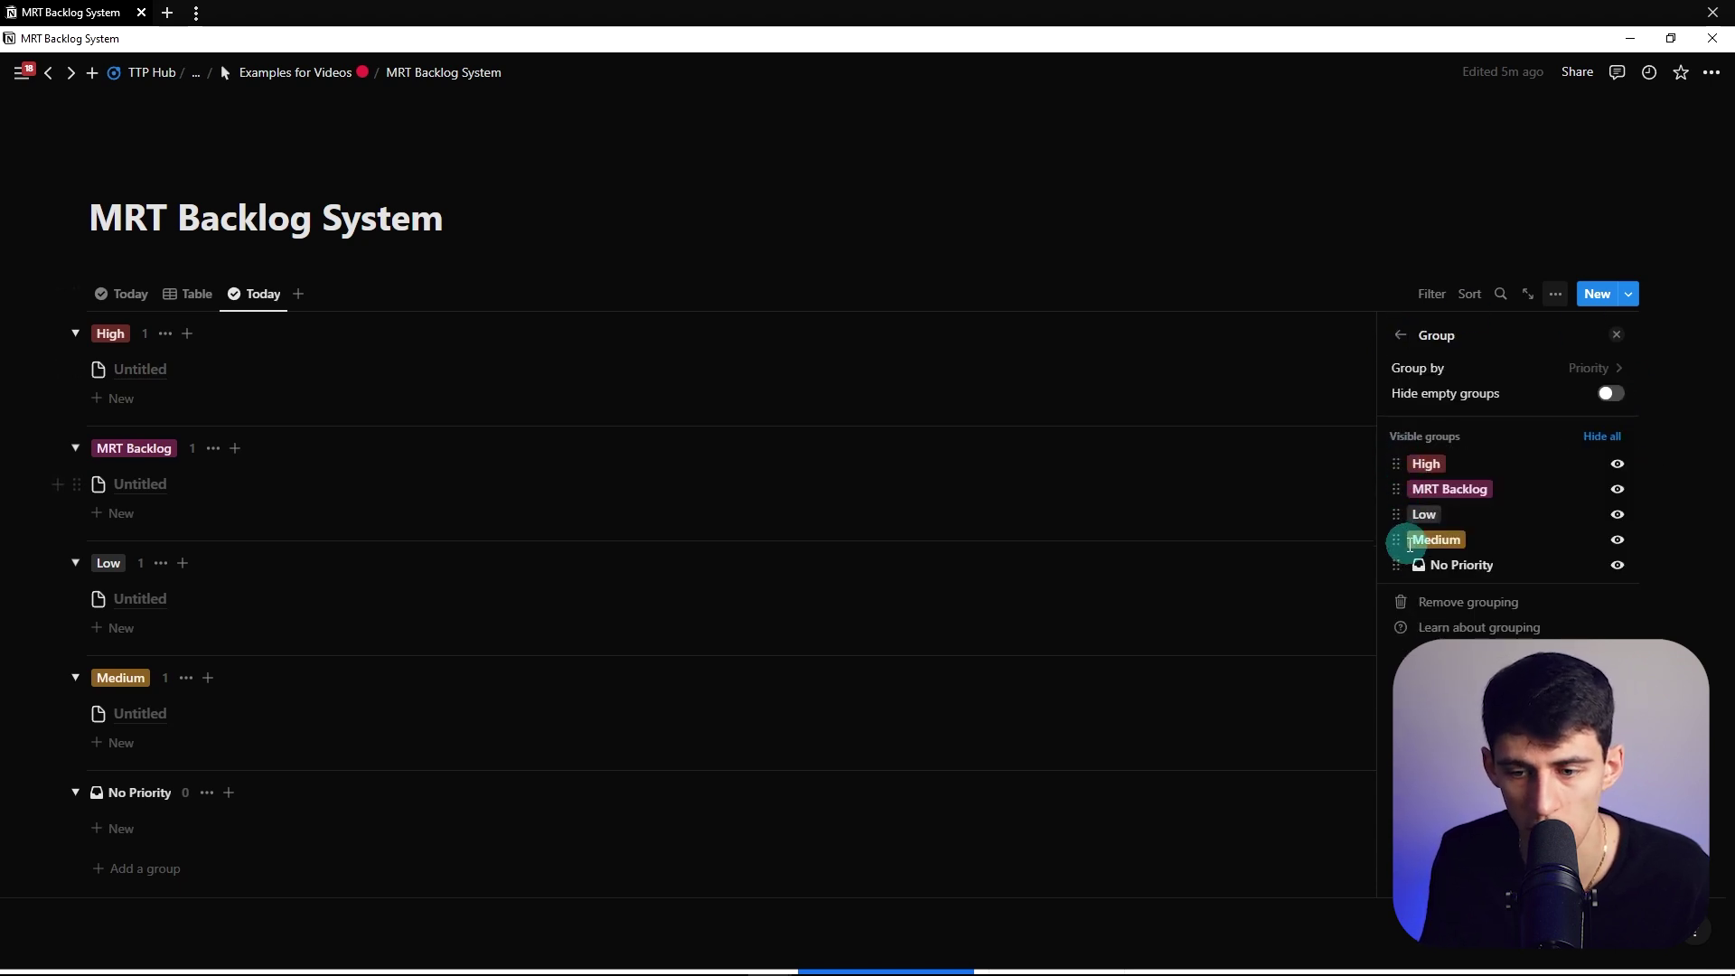
drag(1414, 545, 1400, 476)
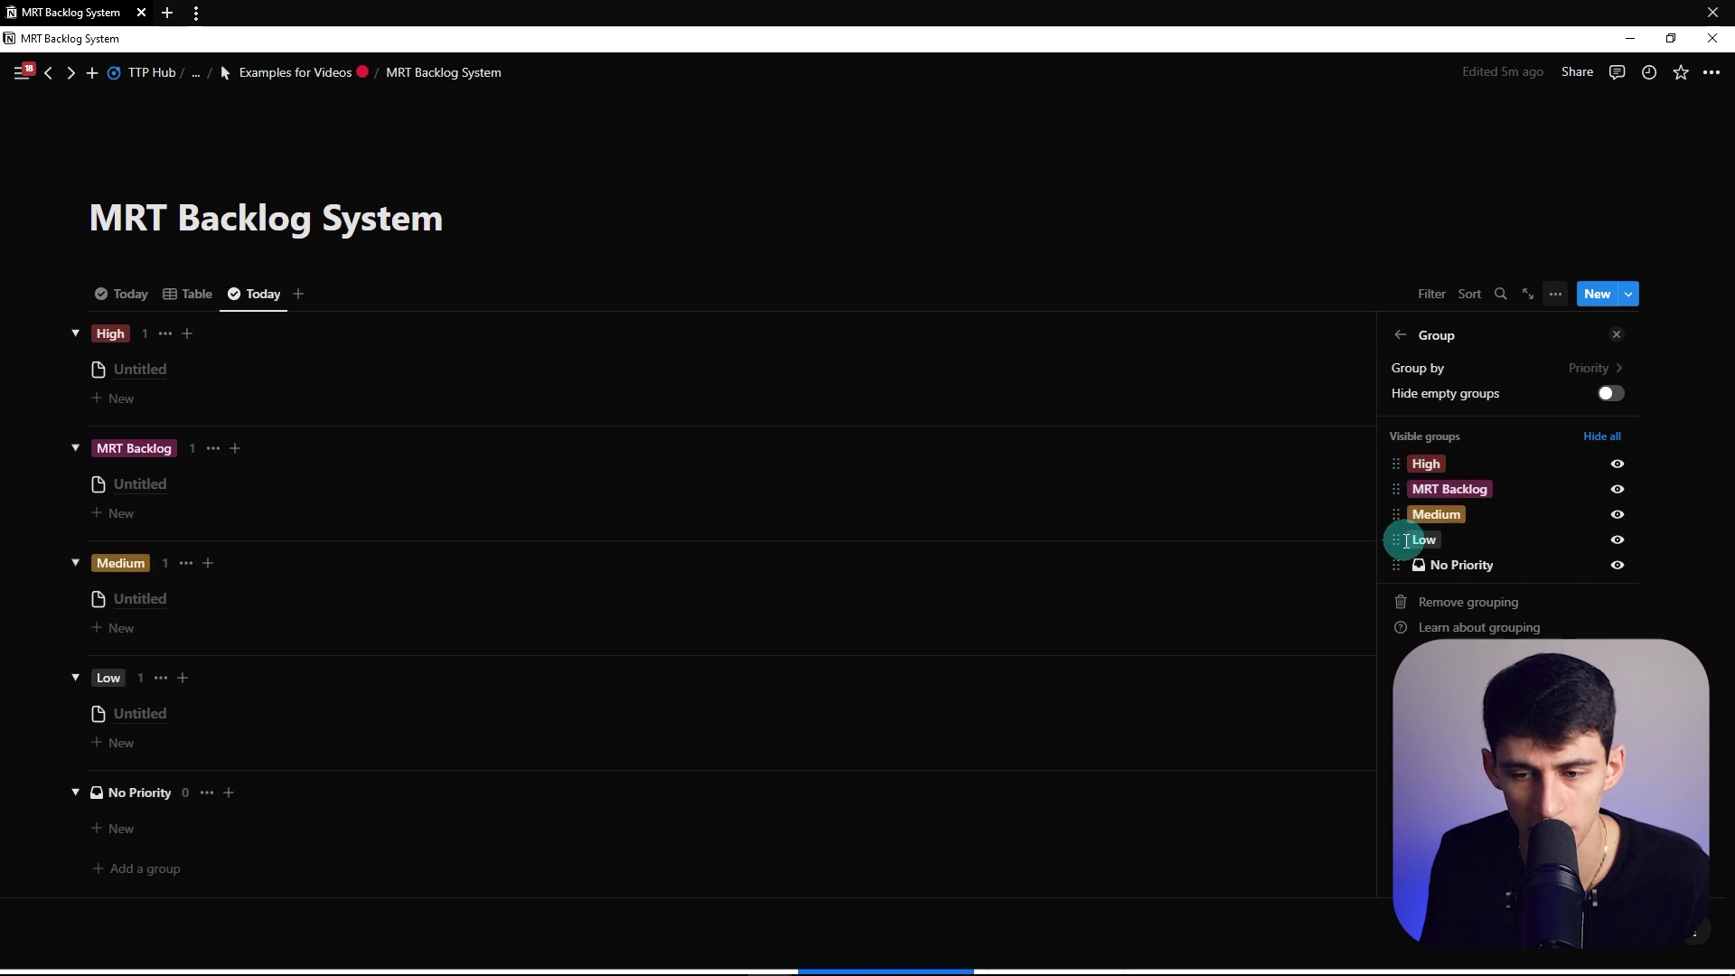
drag(1406, 540, 1512, 556)
drag(1402, 540, 1391, 515)
click(169, 305)
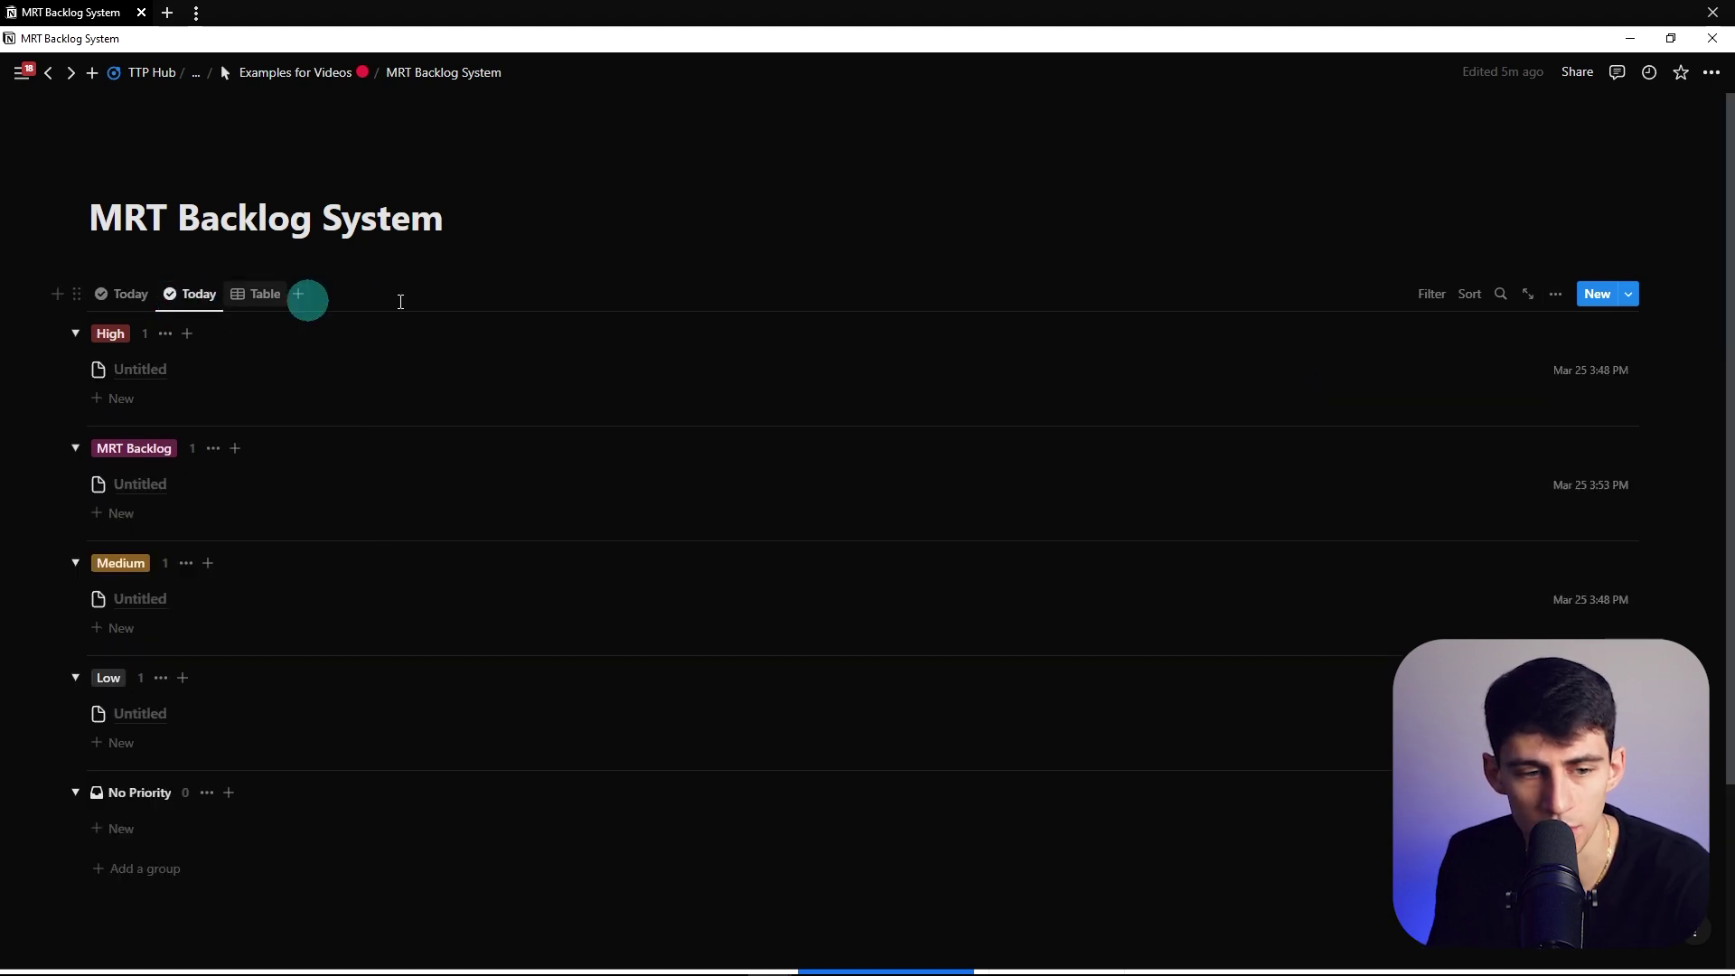
Show the Date, Checkbox and Multi-select properties in the list view and hide Created time.
click(1555, 294)
click(1486, 446)
click(1594, 435)
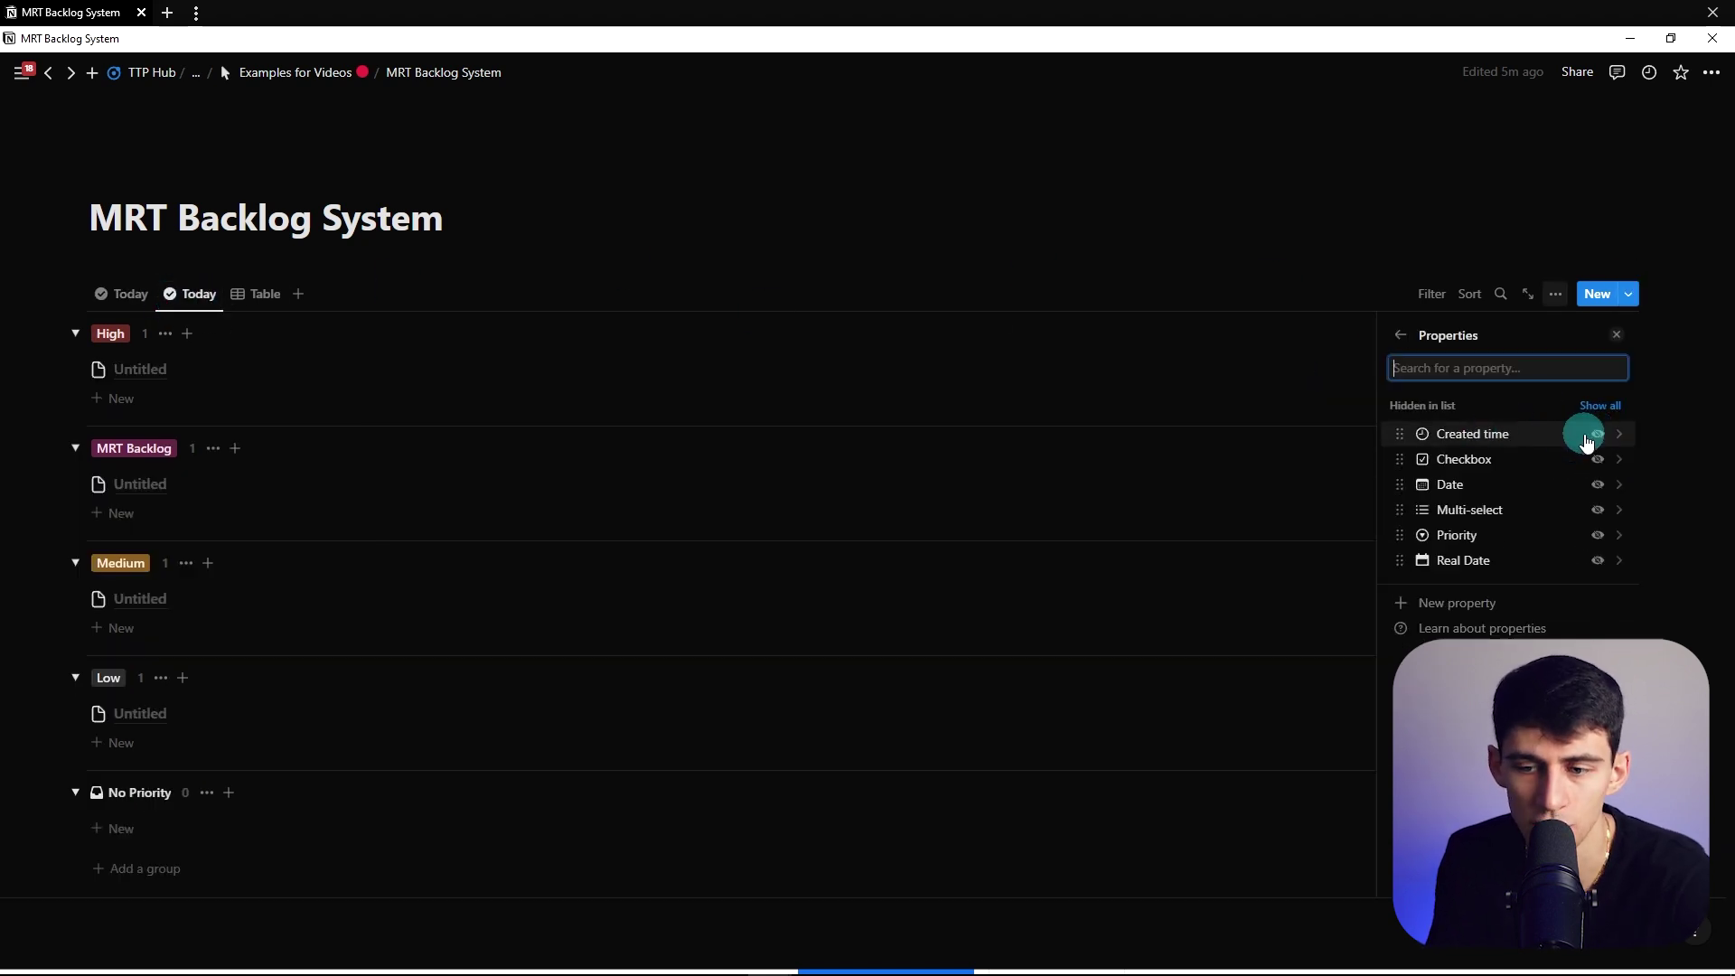
click(1597, 484)
click(1598, 522)
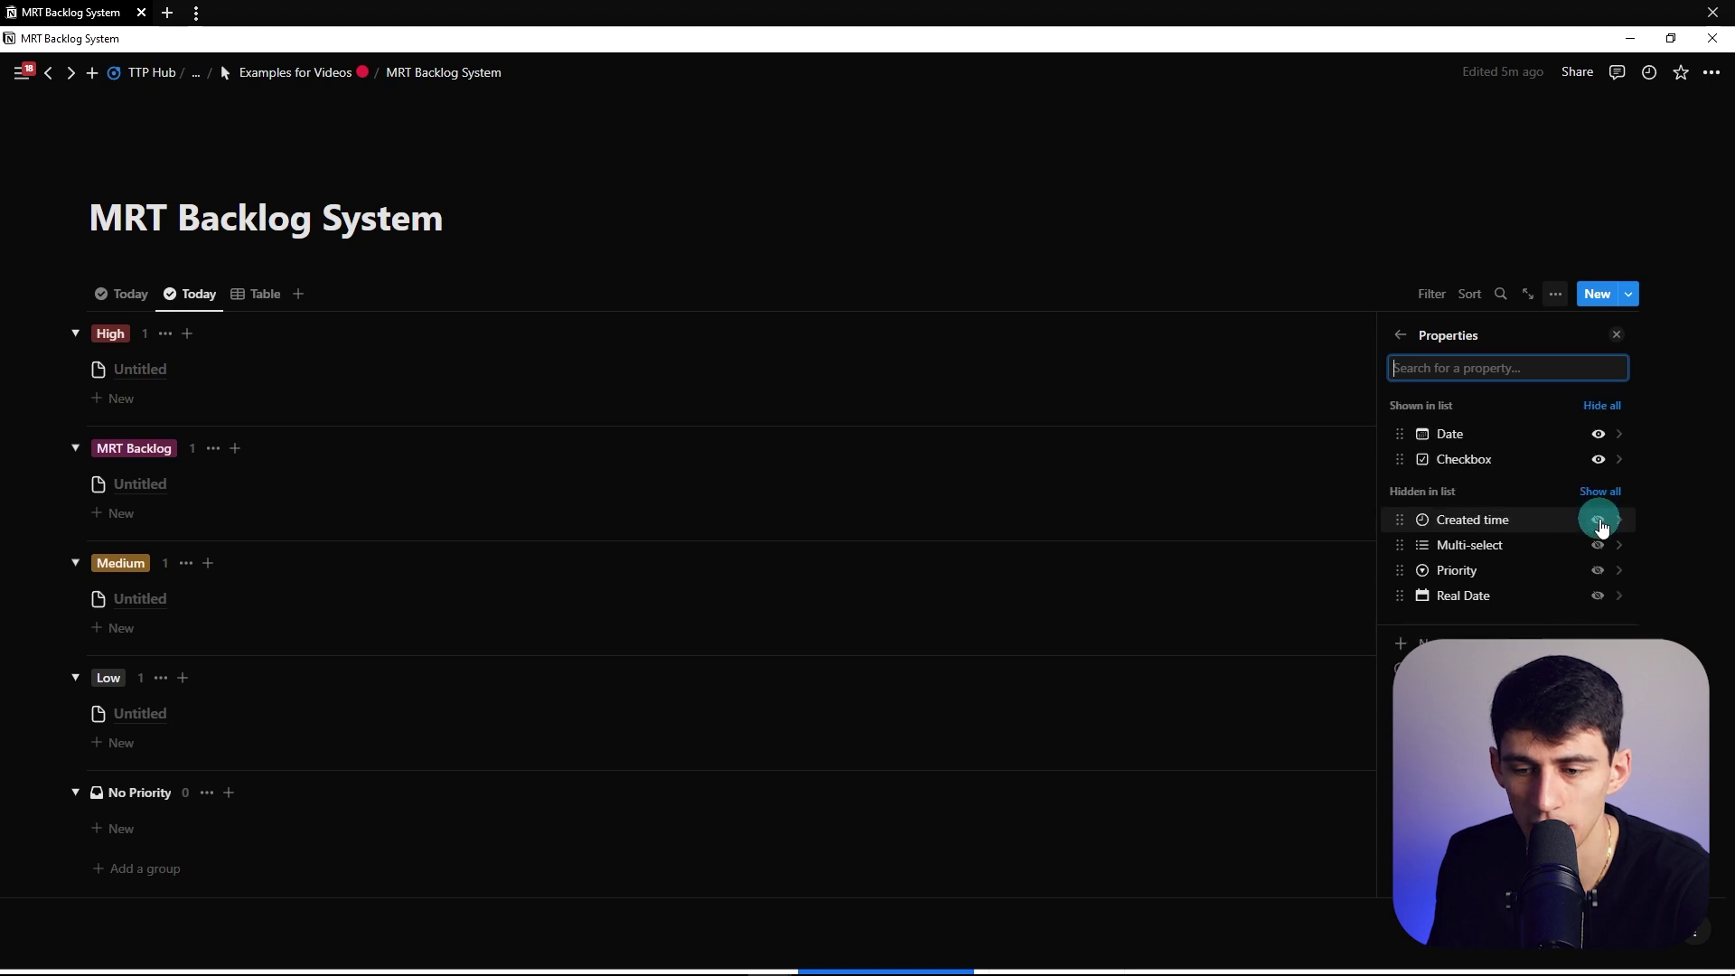
click(1602, 548)
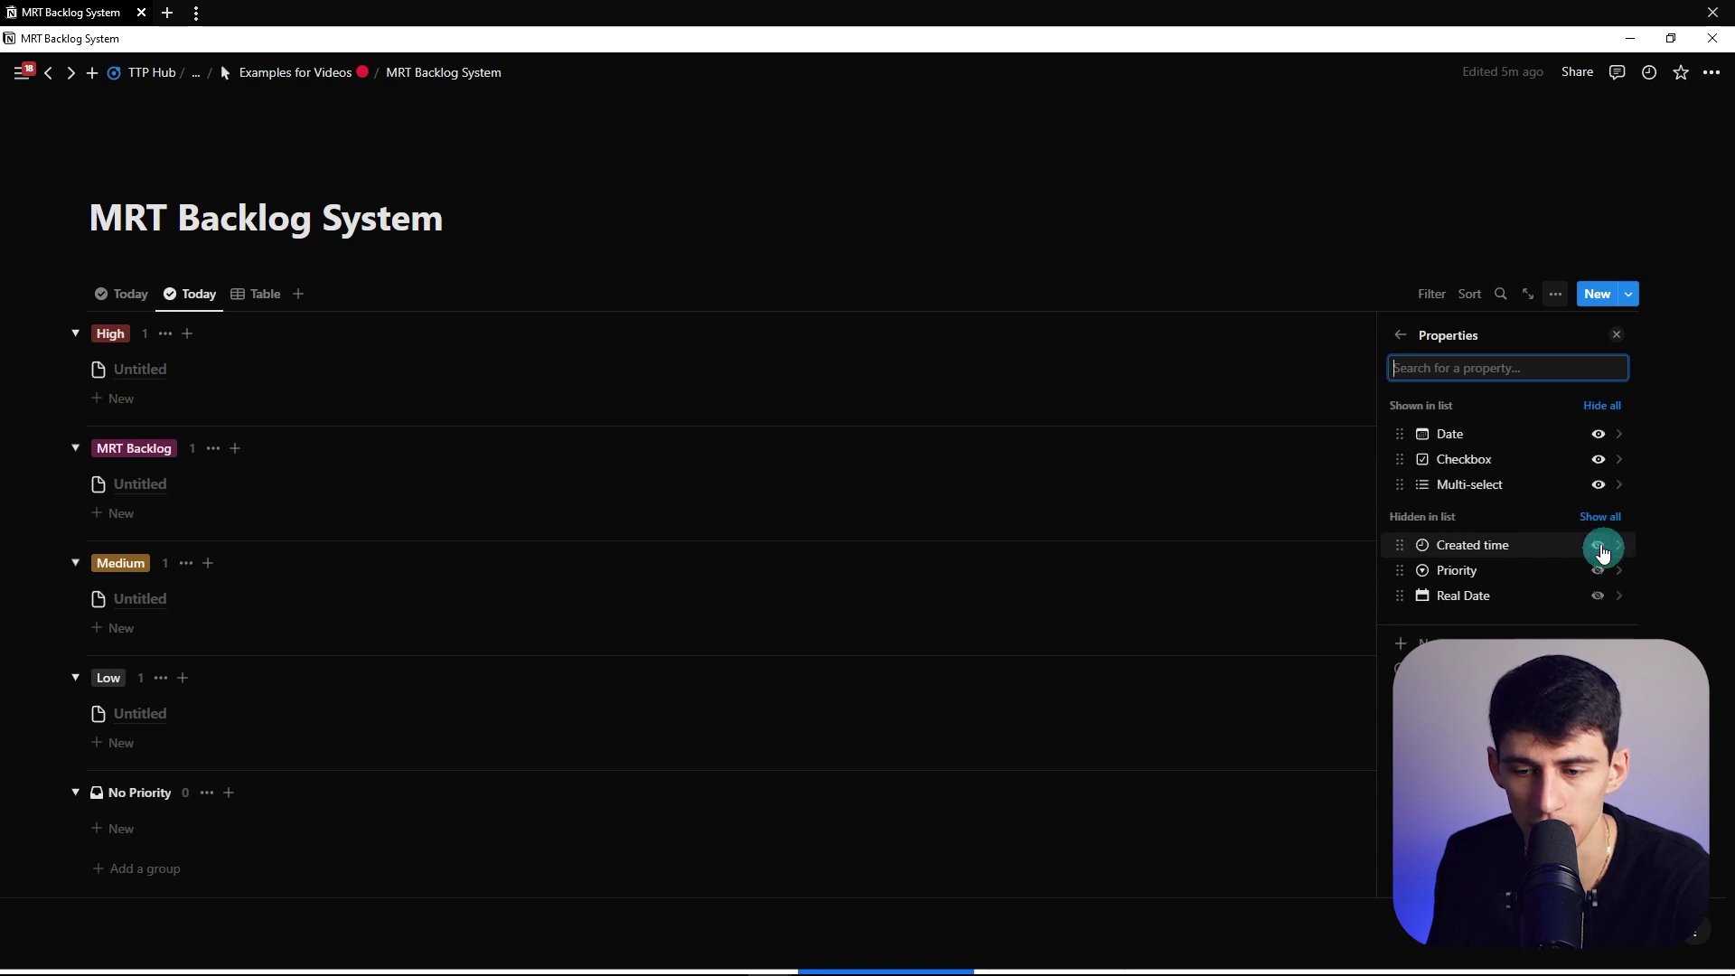
Rename the Multi-select property to "Tags" and close the view options.
click(1521, 483)
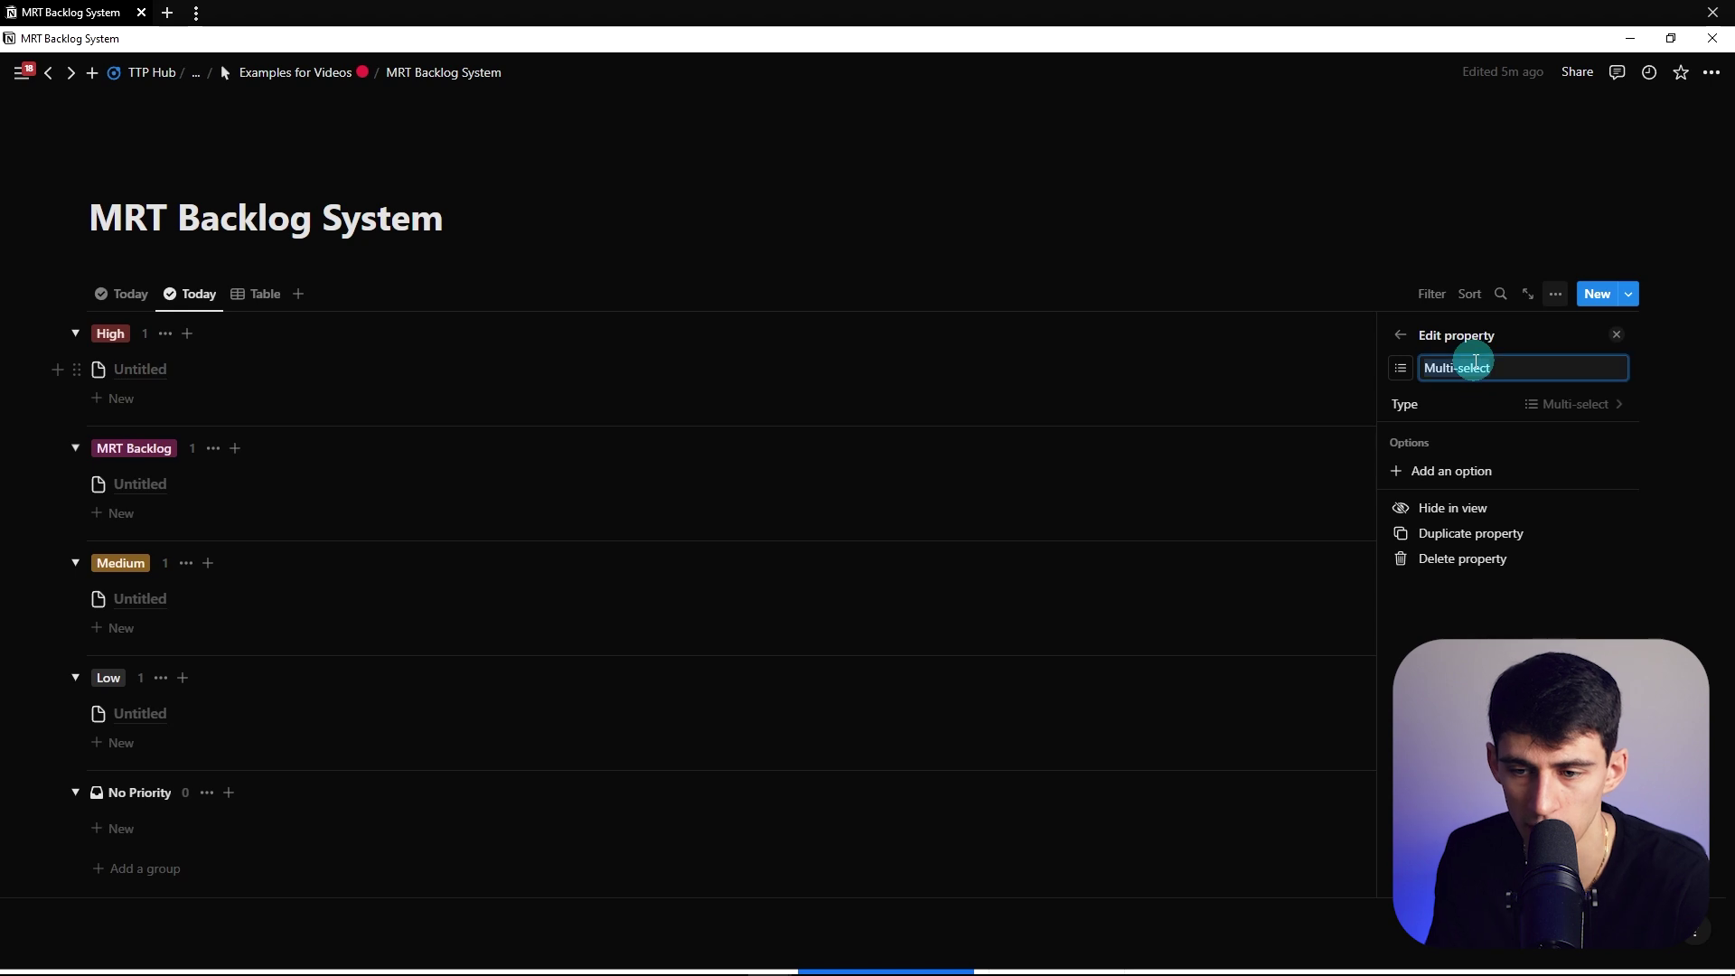
text(Tags)
key(Escape)
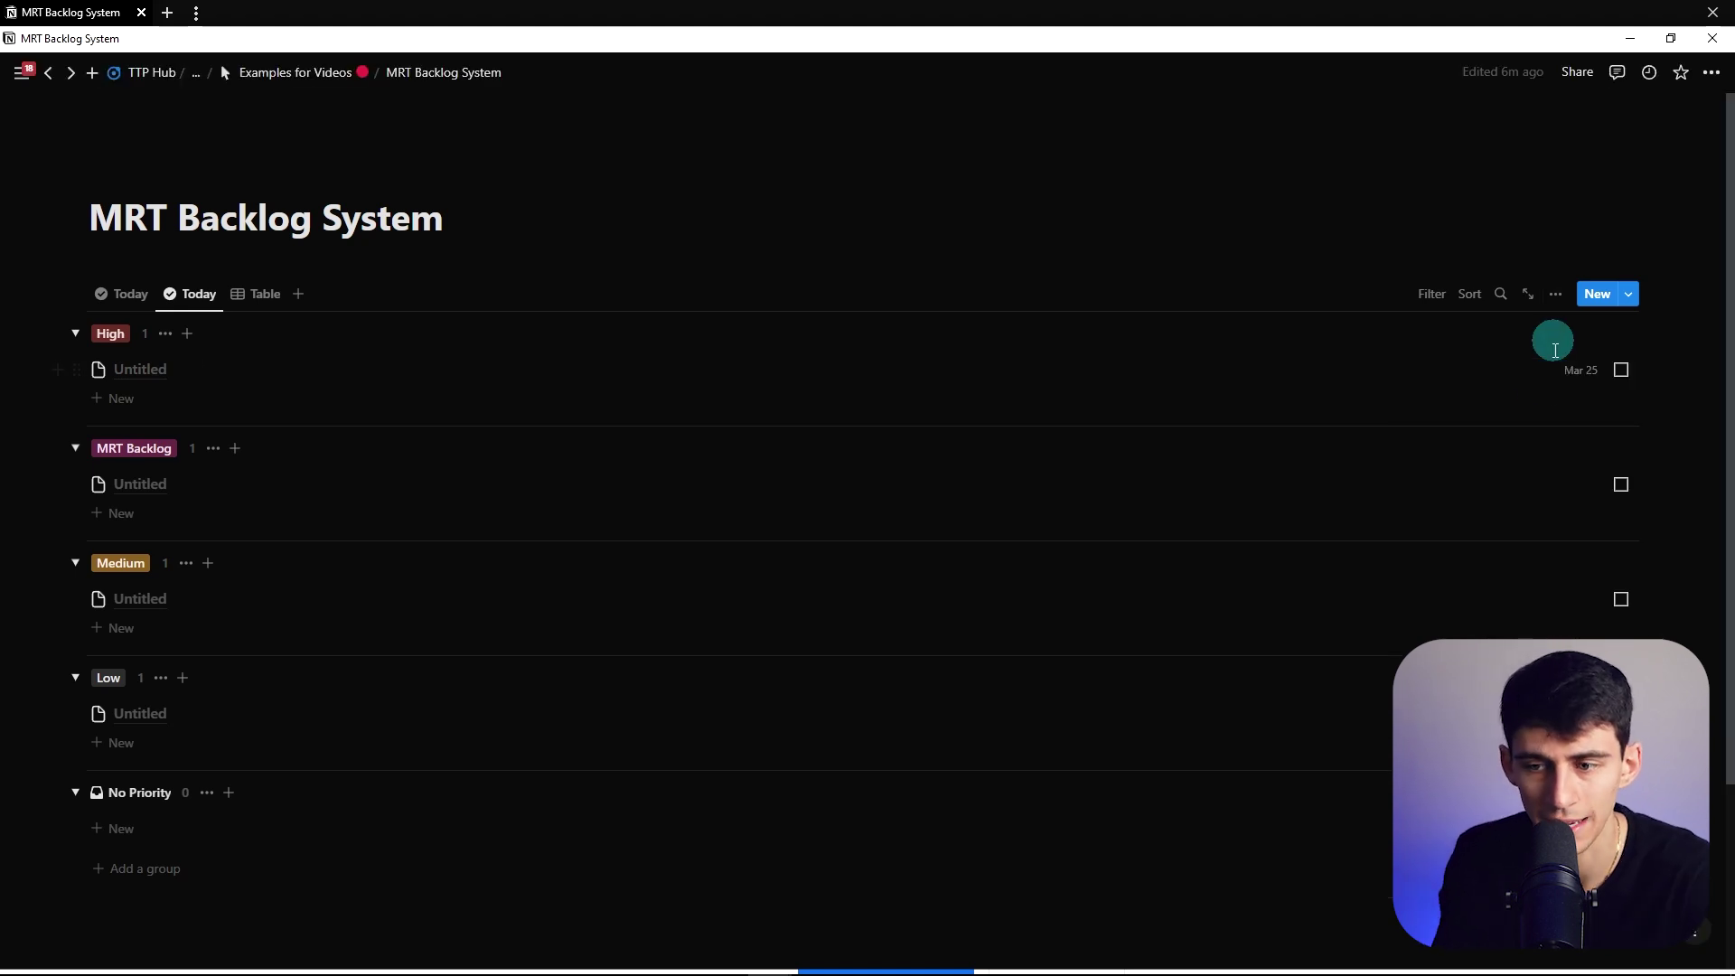
click(1091, 317)
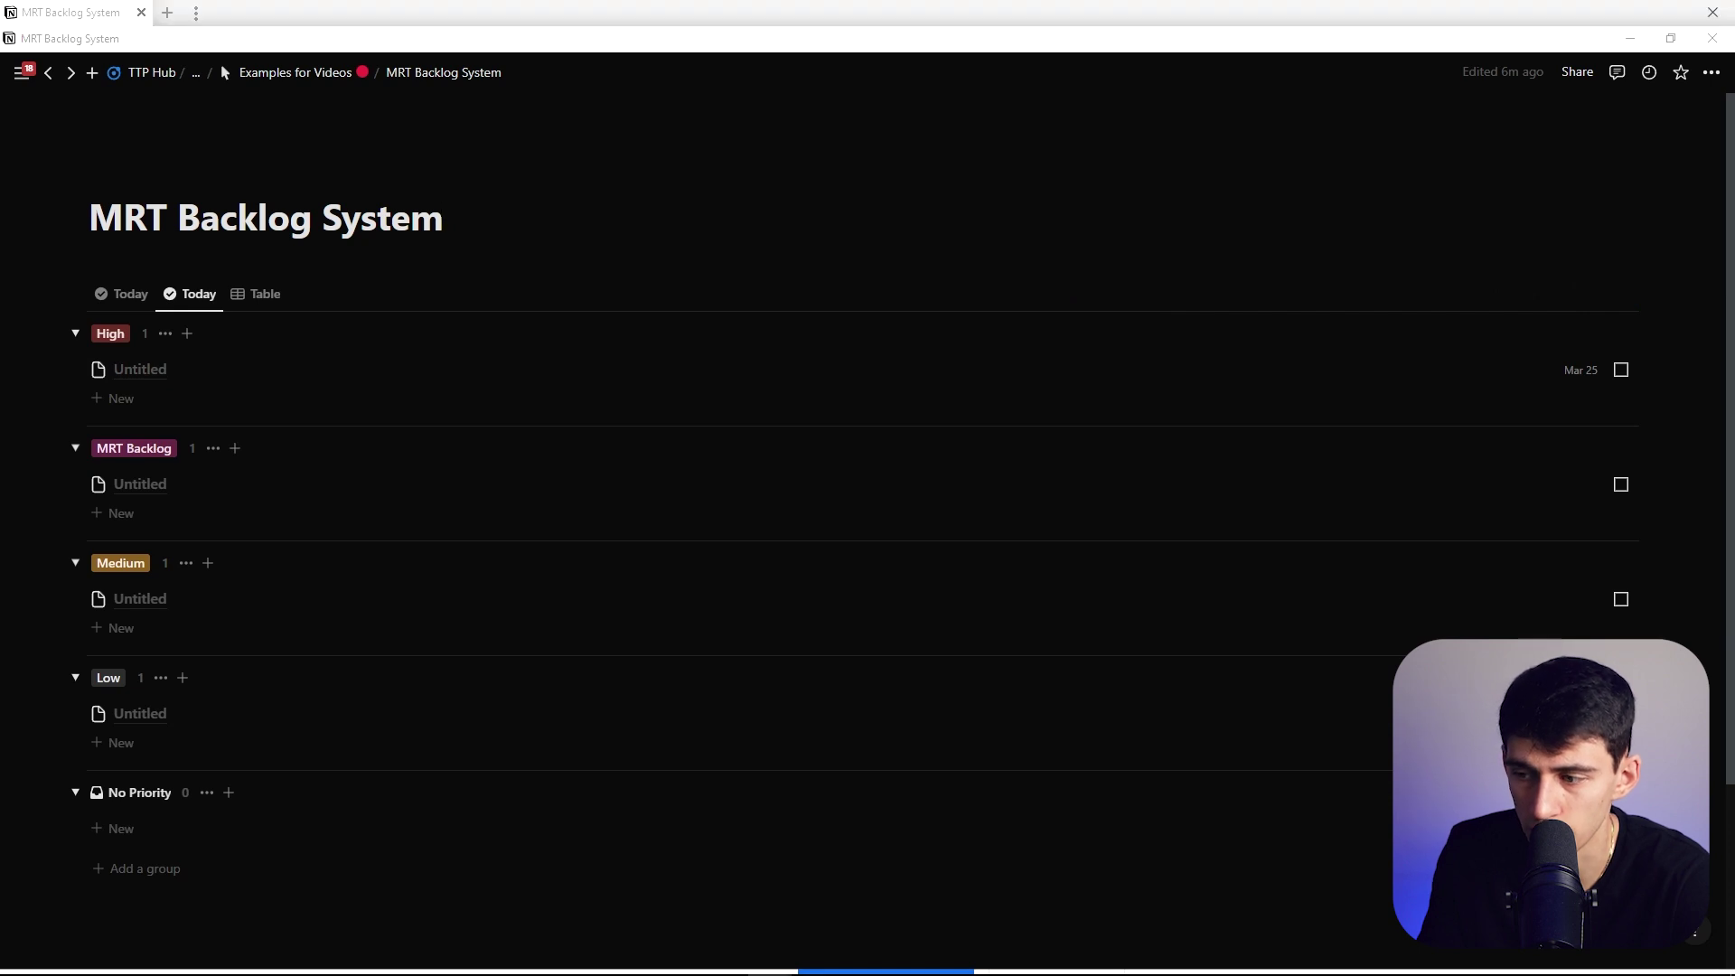
click(1087, 178)
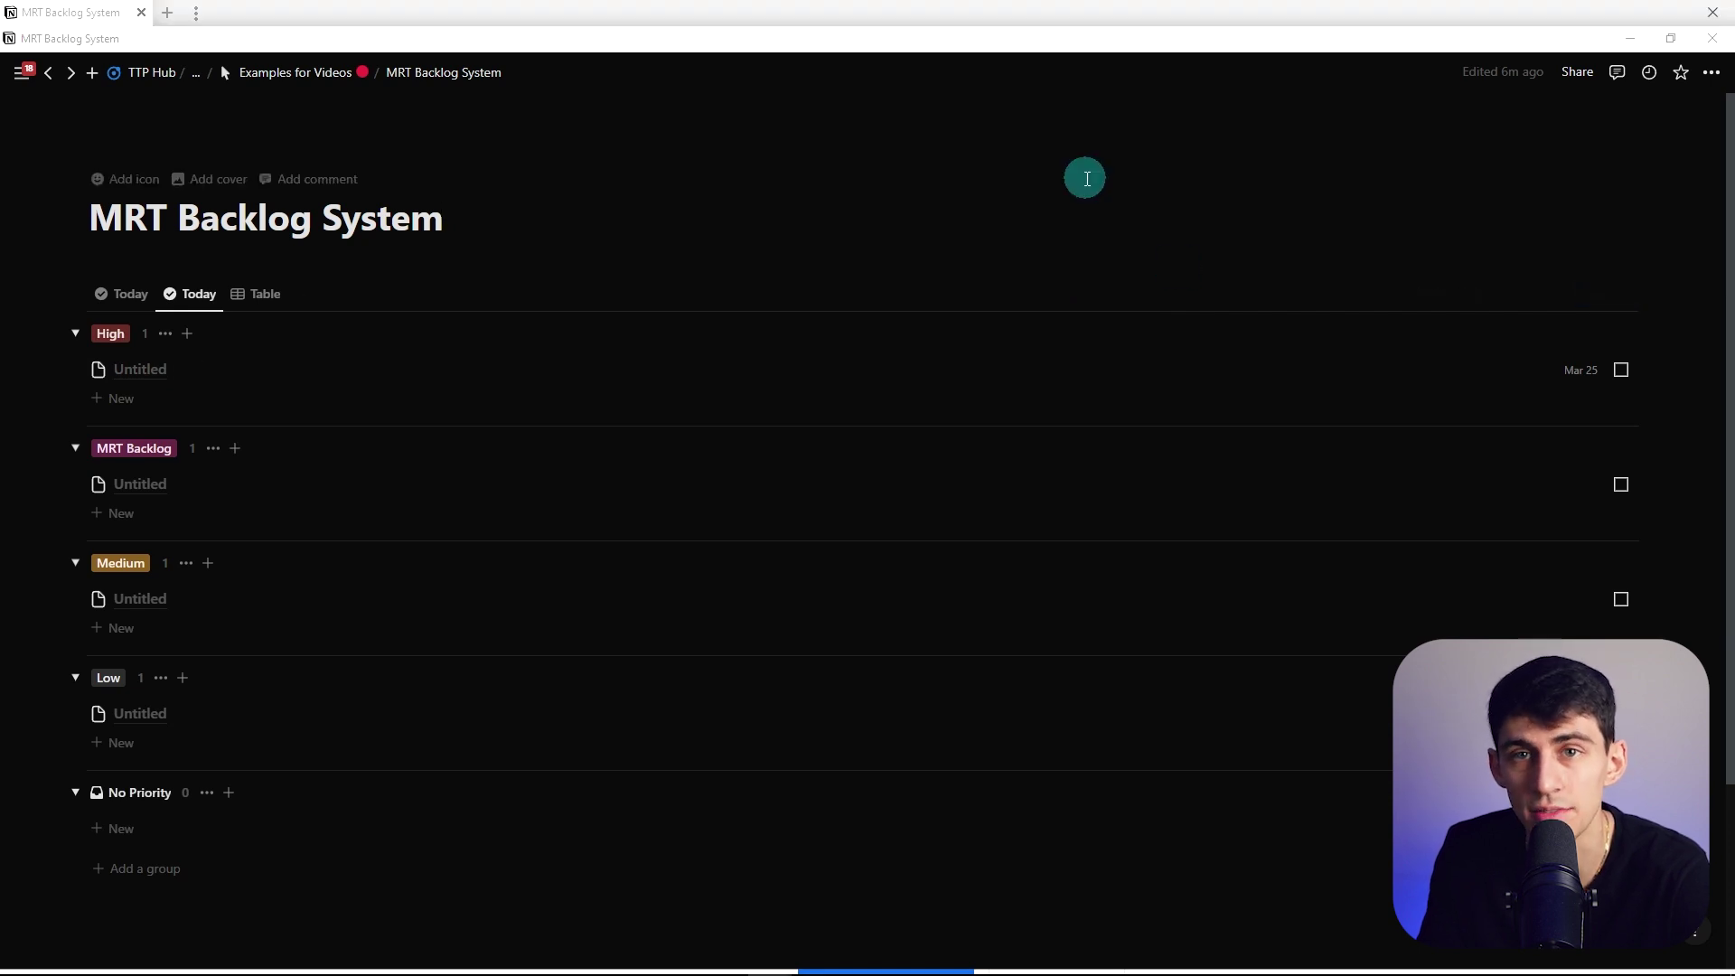
click(1442, 295)
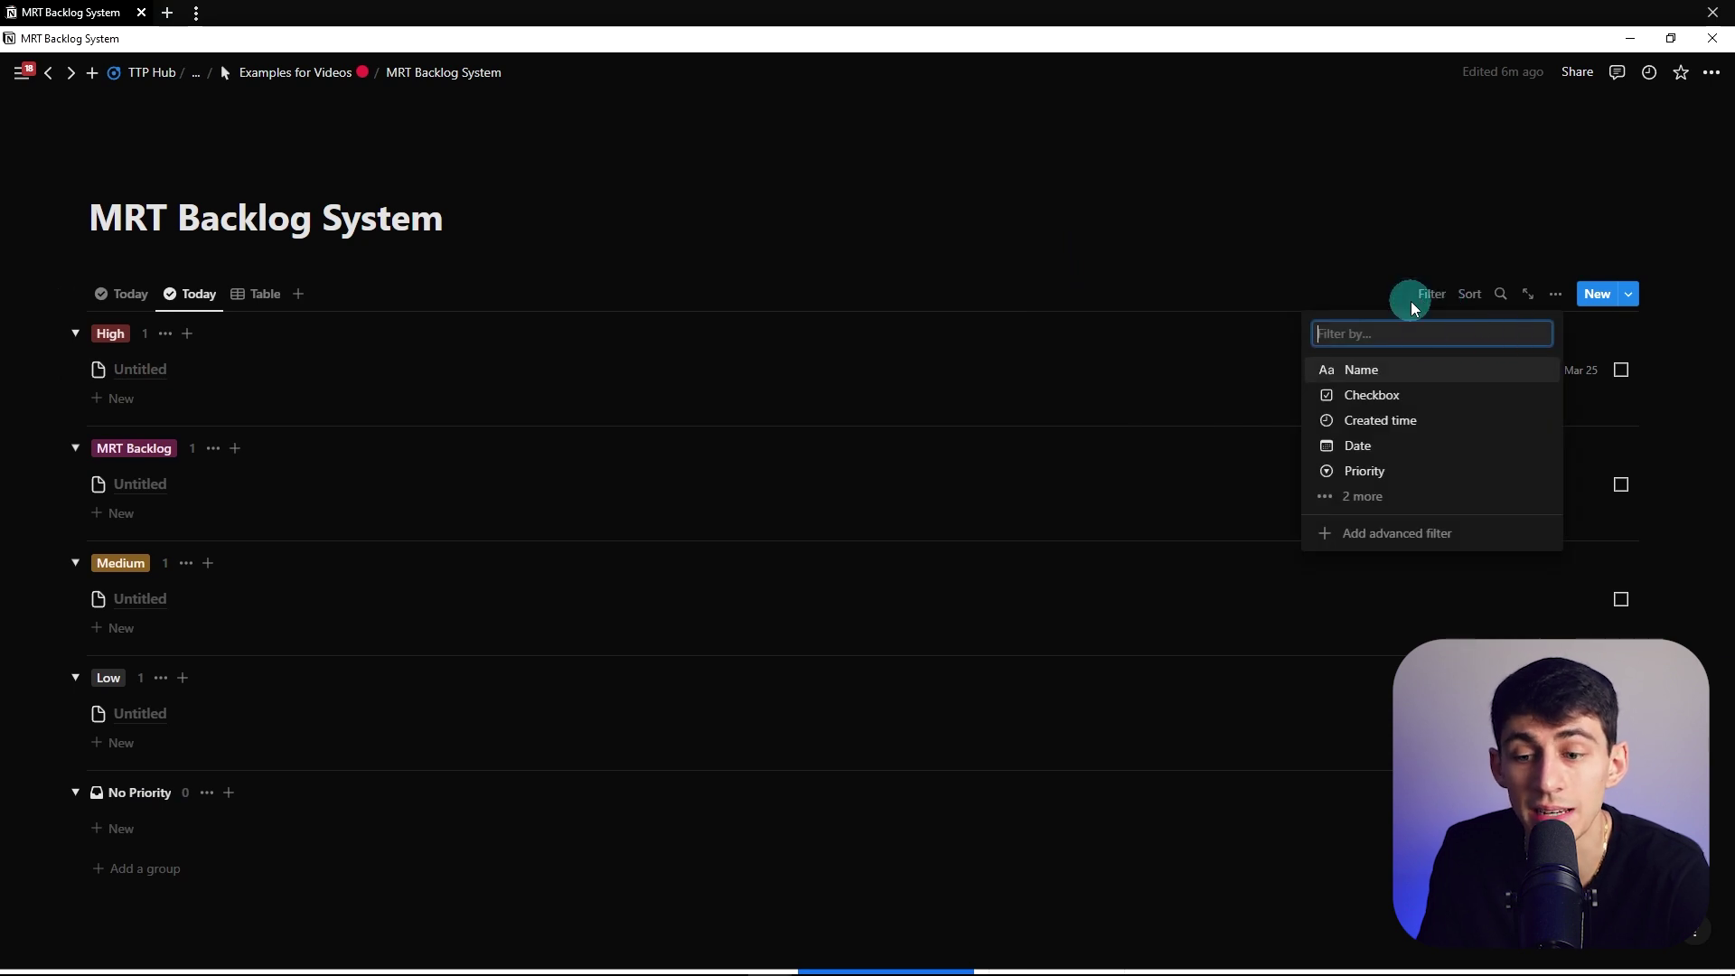
click(1445, 294)
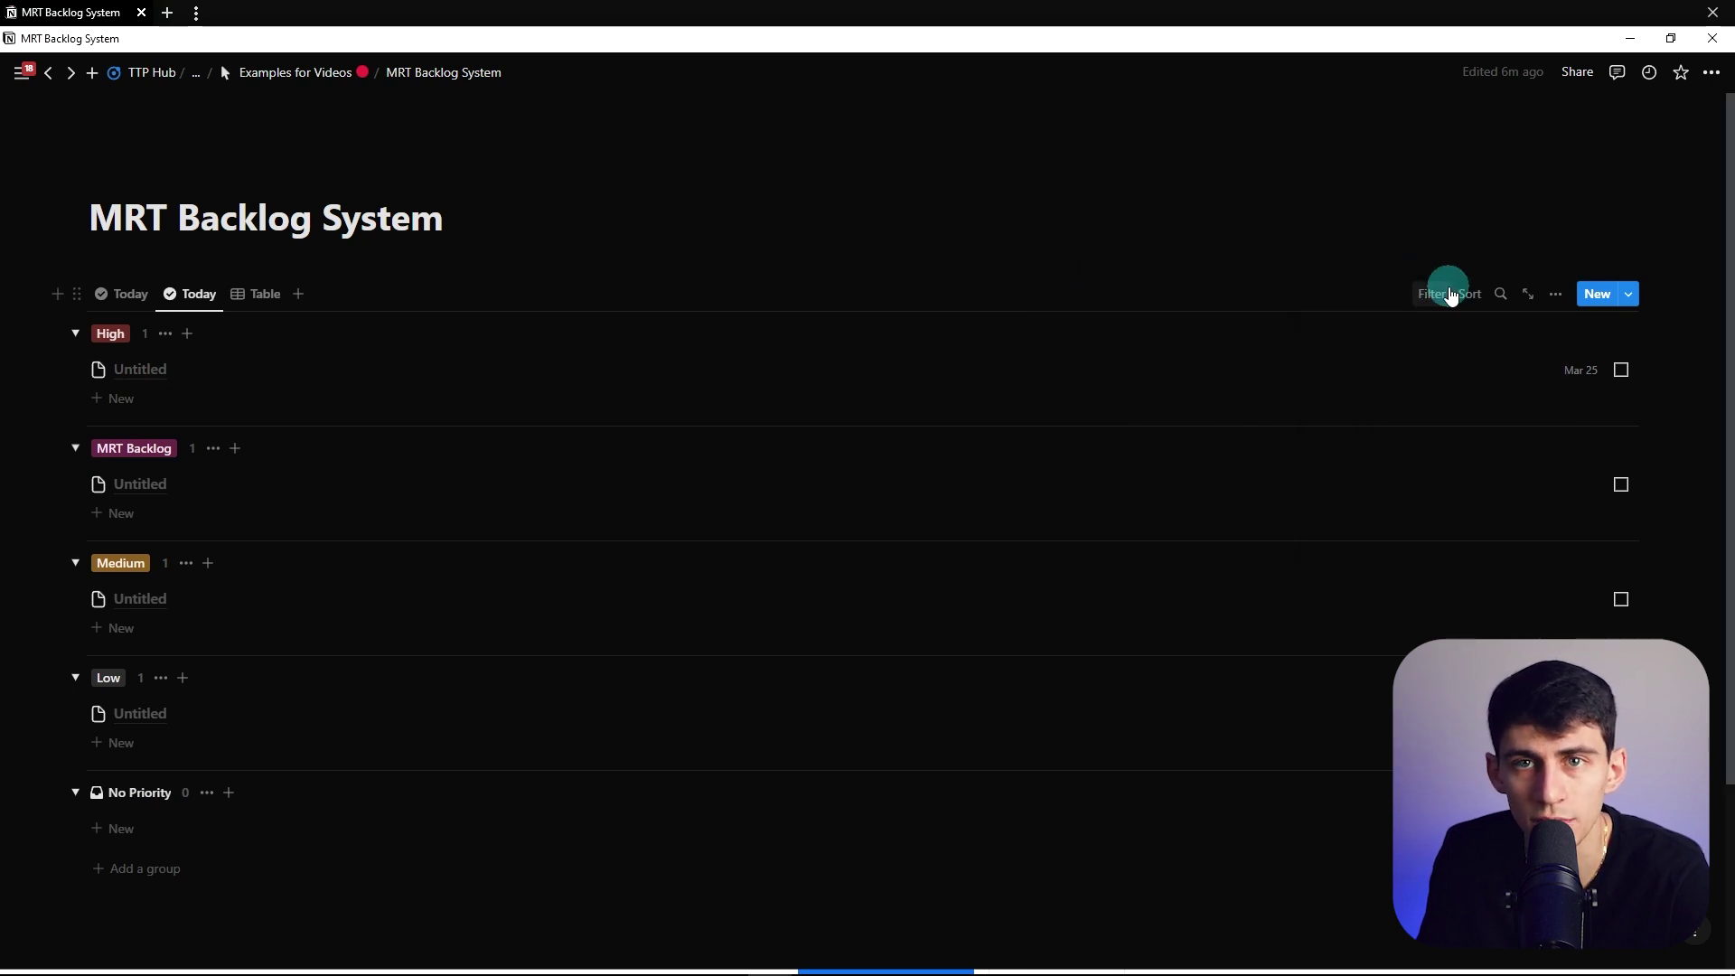
Add an advanced filter to the Today list view with the rule Checkbox is Unchecked.
click(1448, 295)
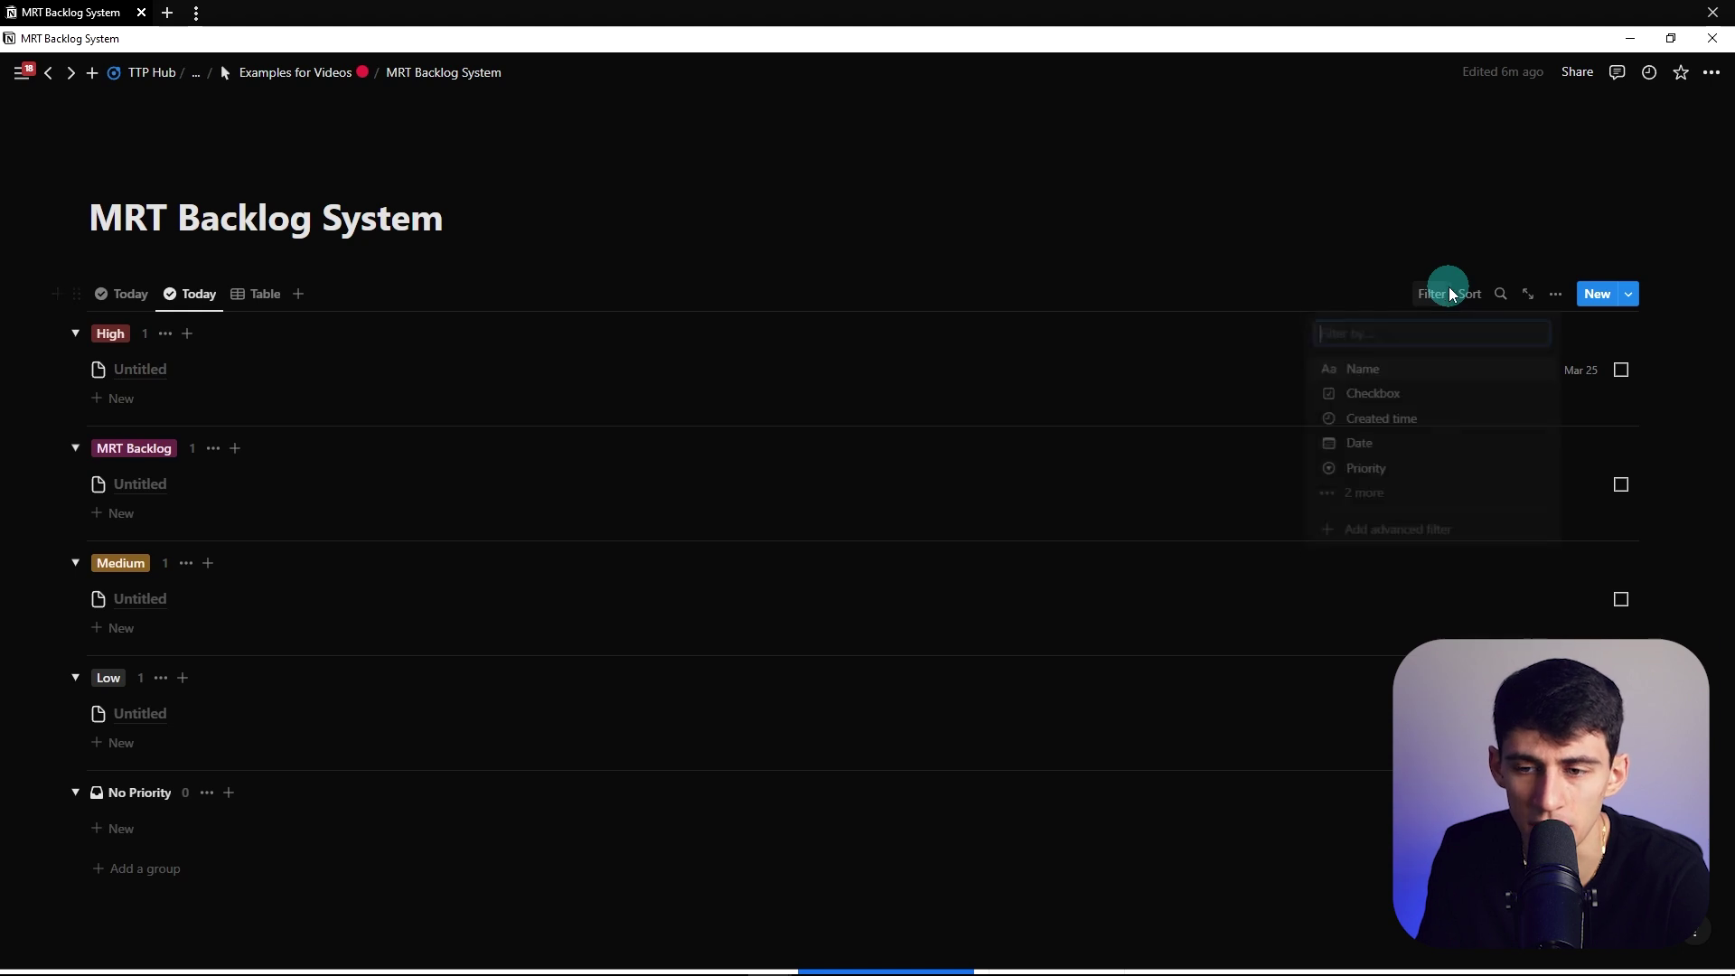
click(1355, 533)
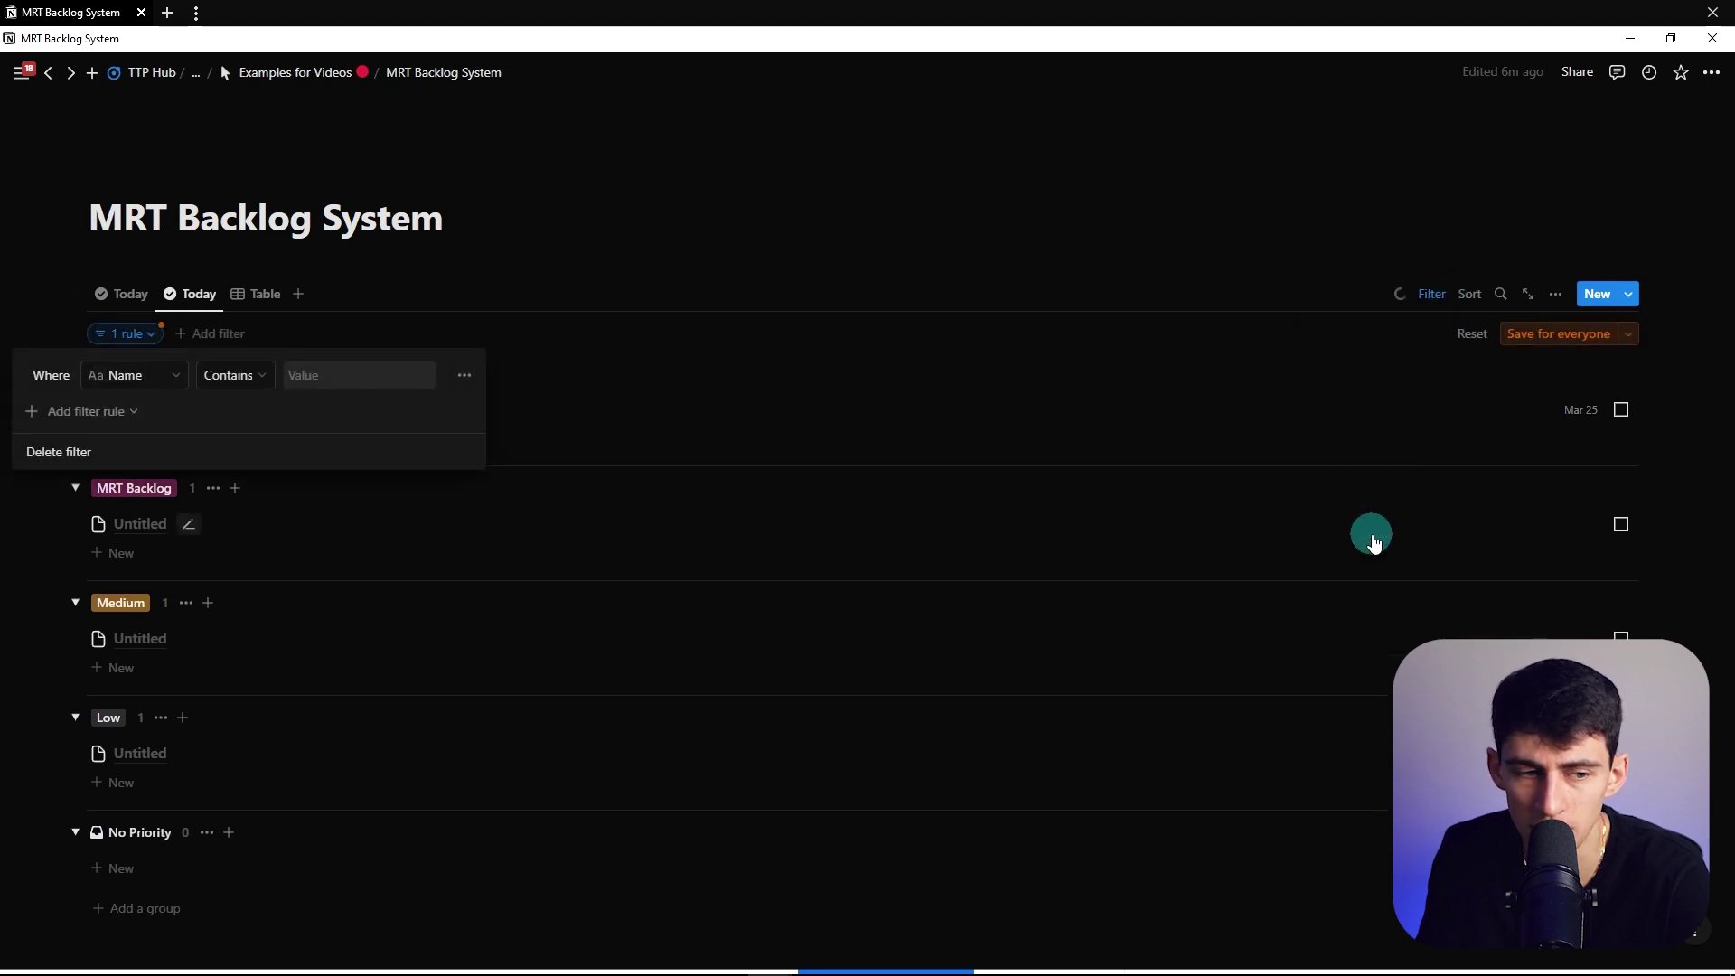
click(177, 376)
text(ch)
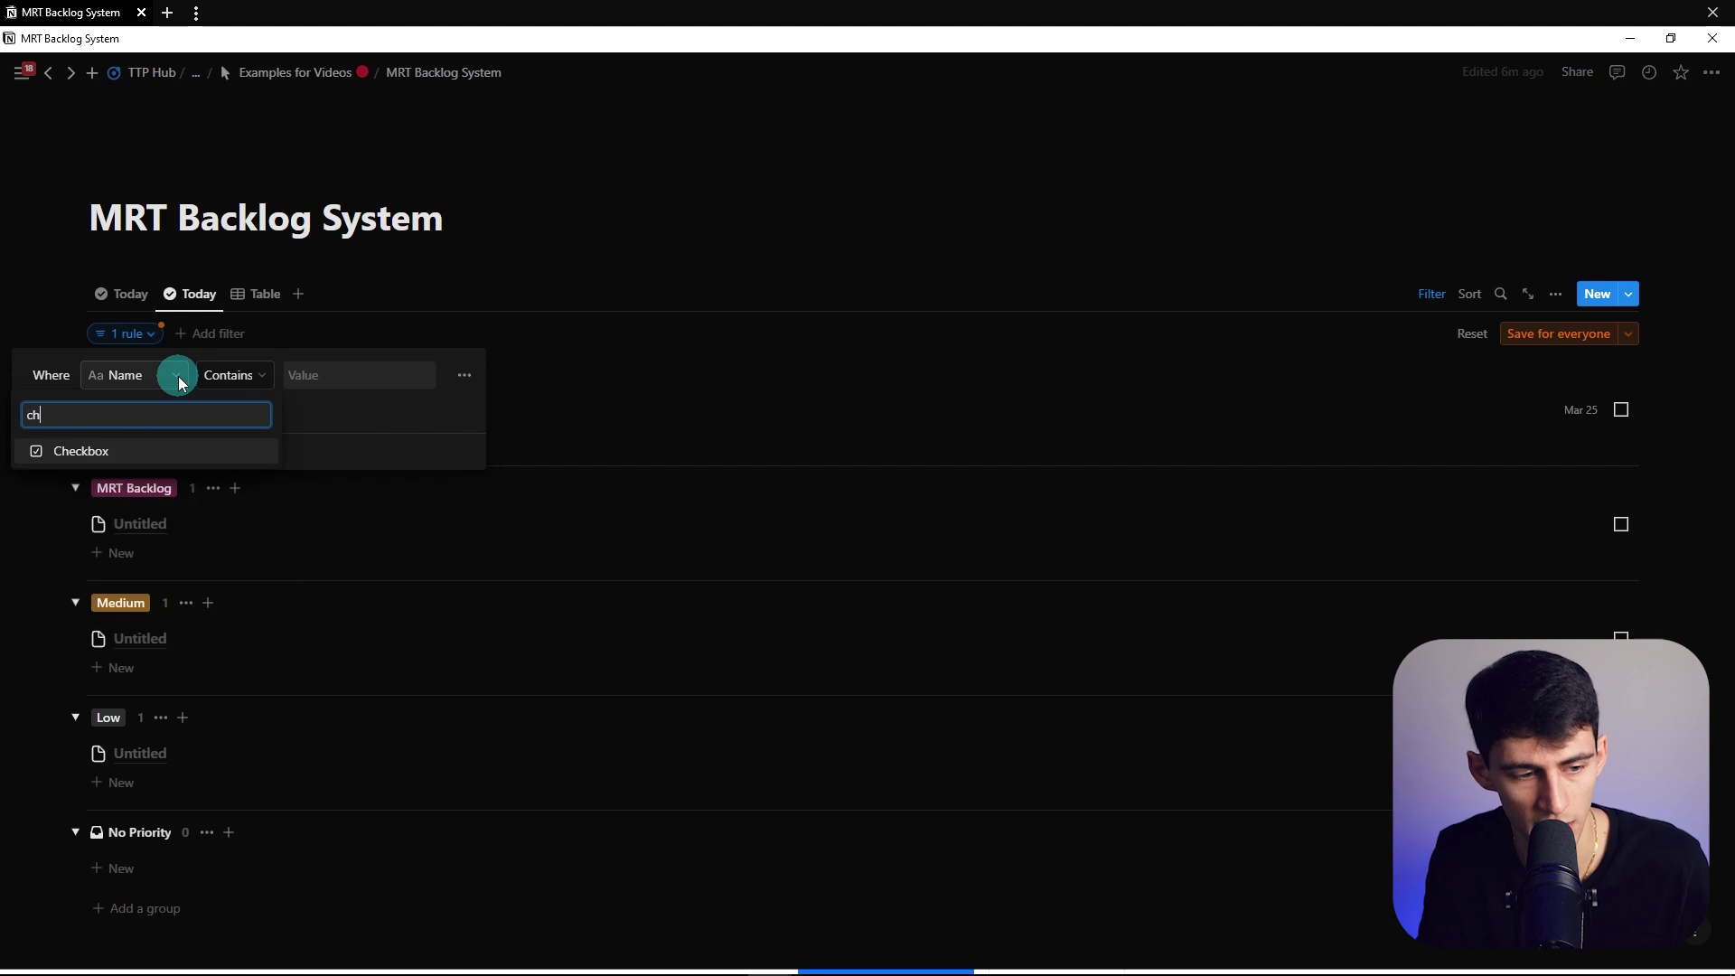
key(Return)
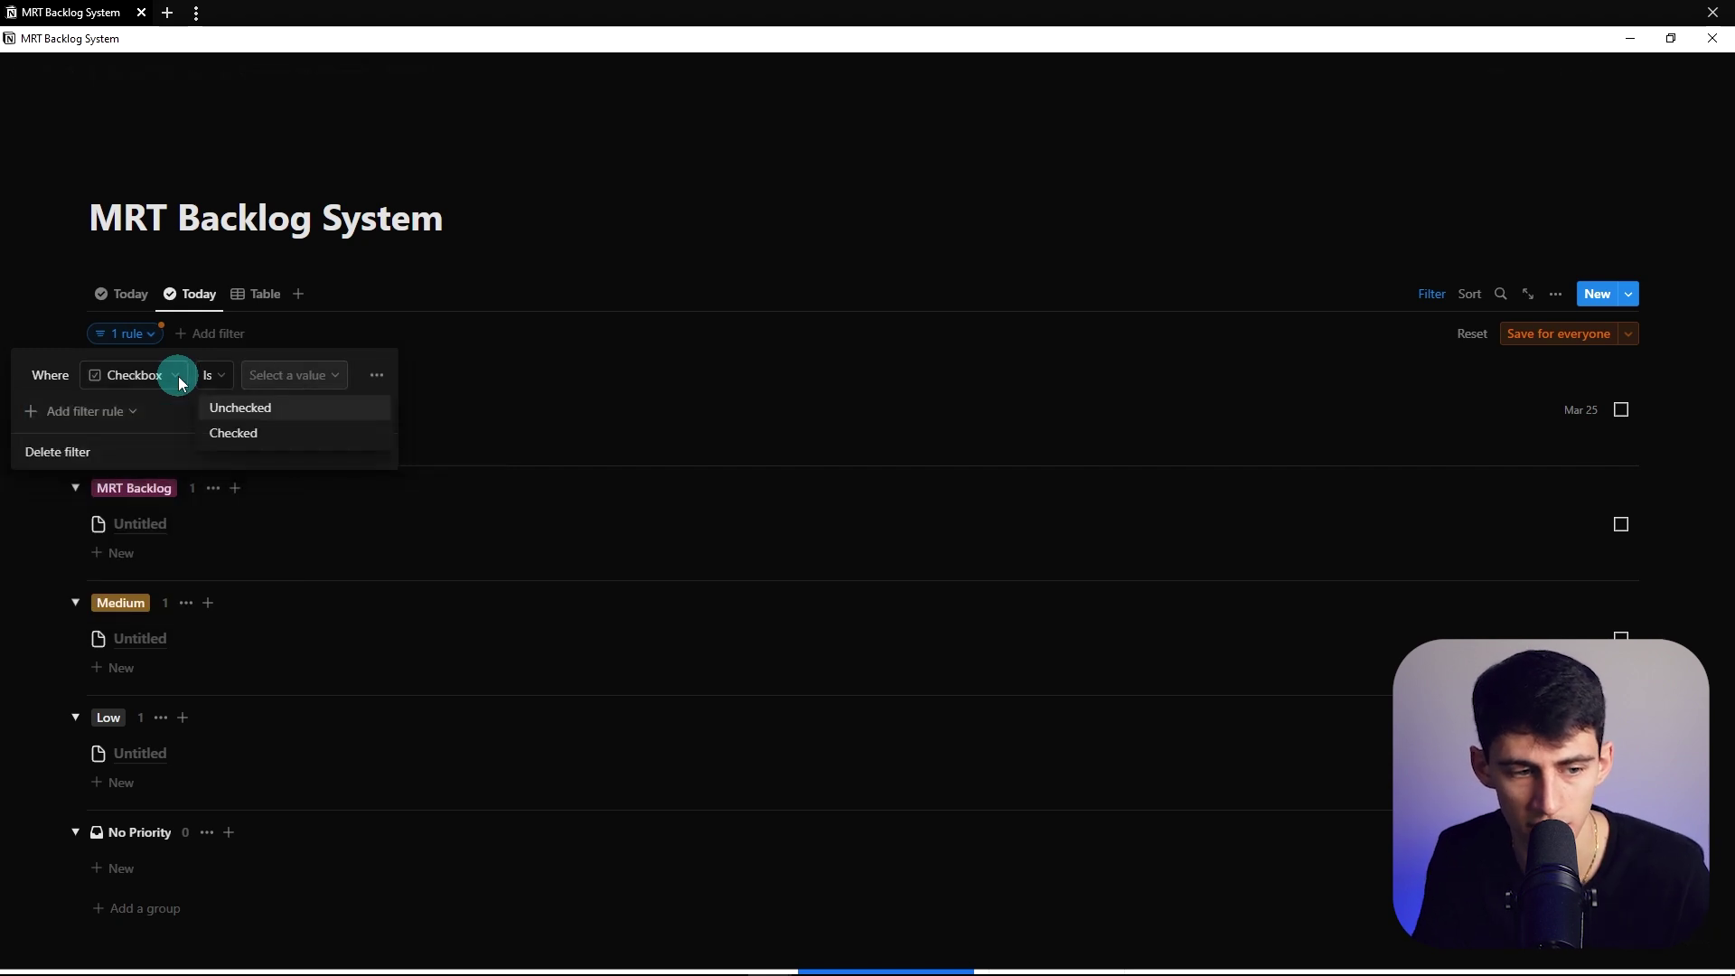
key(Return)
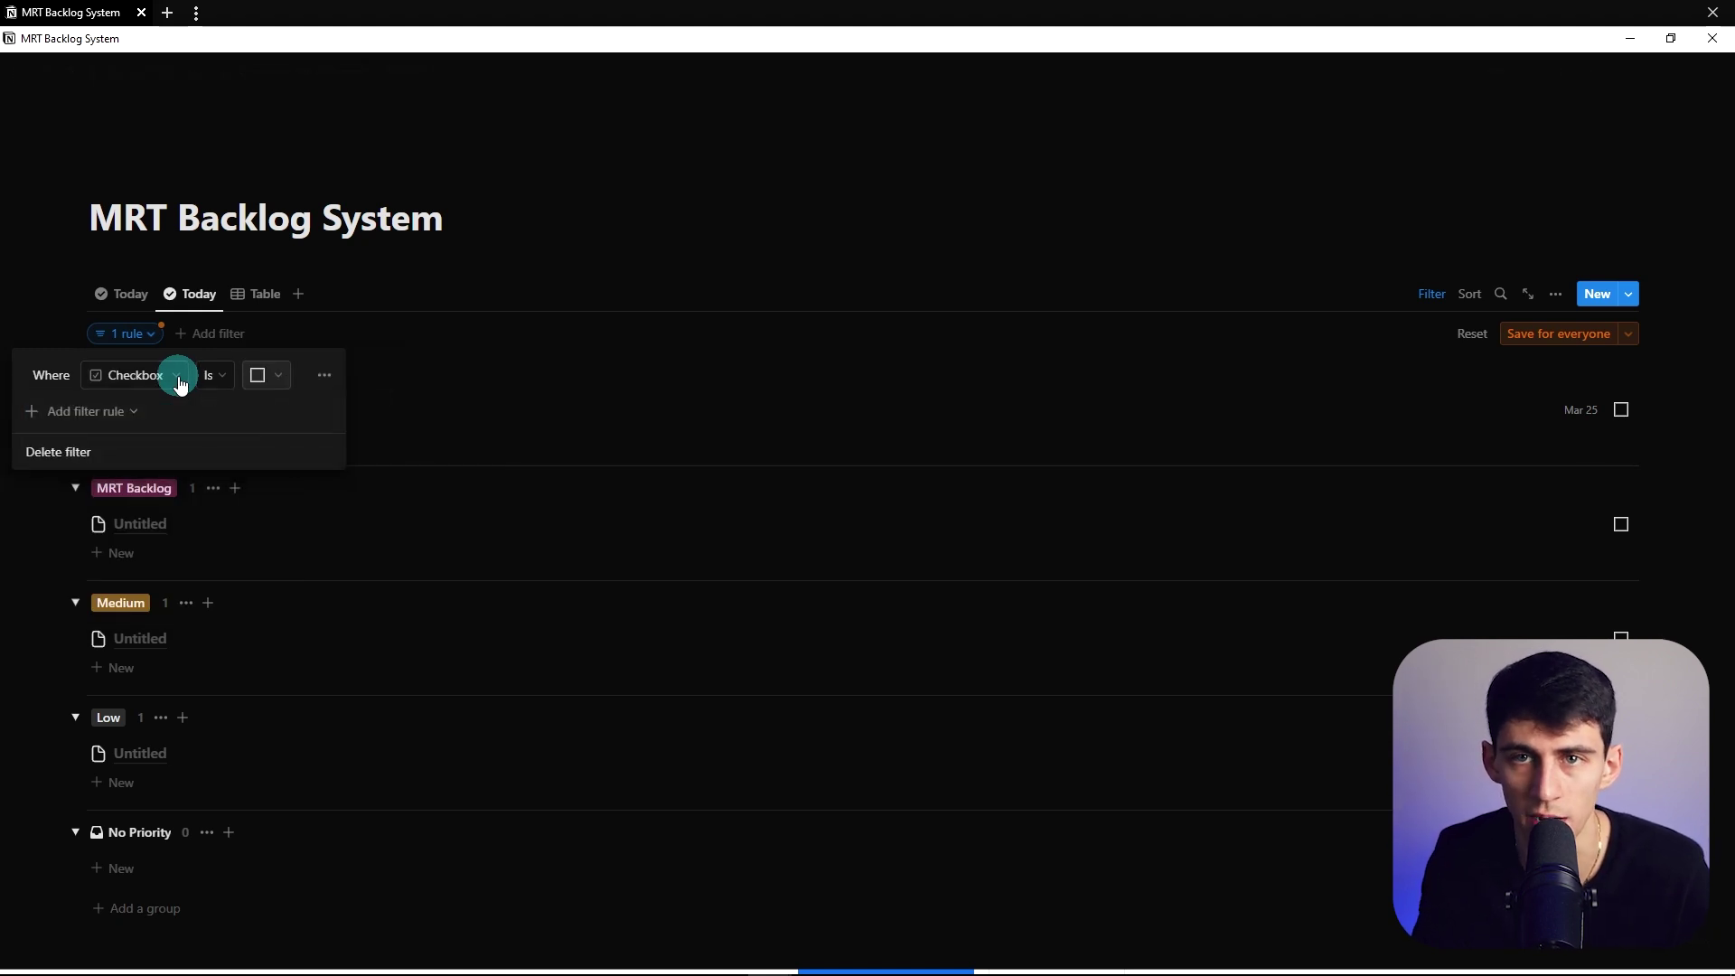
Turn the Checkbox rule into a filter group and add a second filter rule outside it, joined with Or.
click(324, 375)
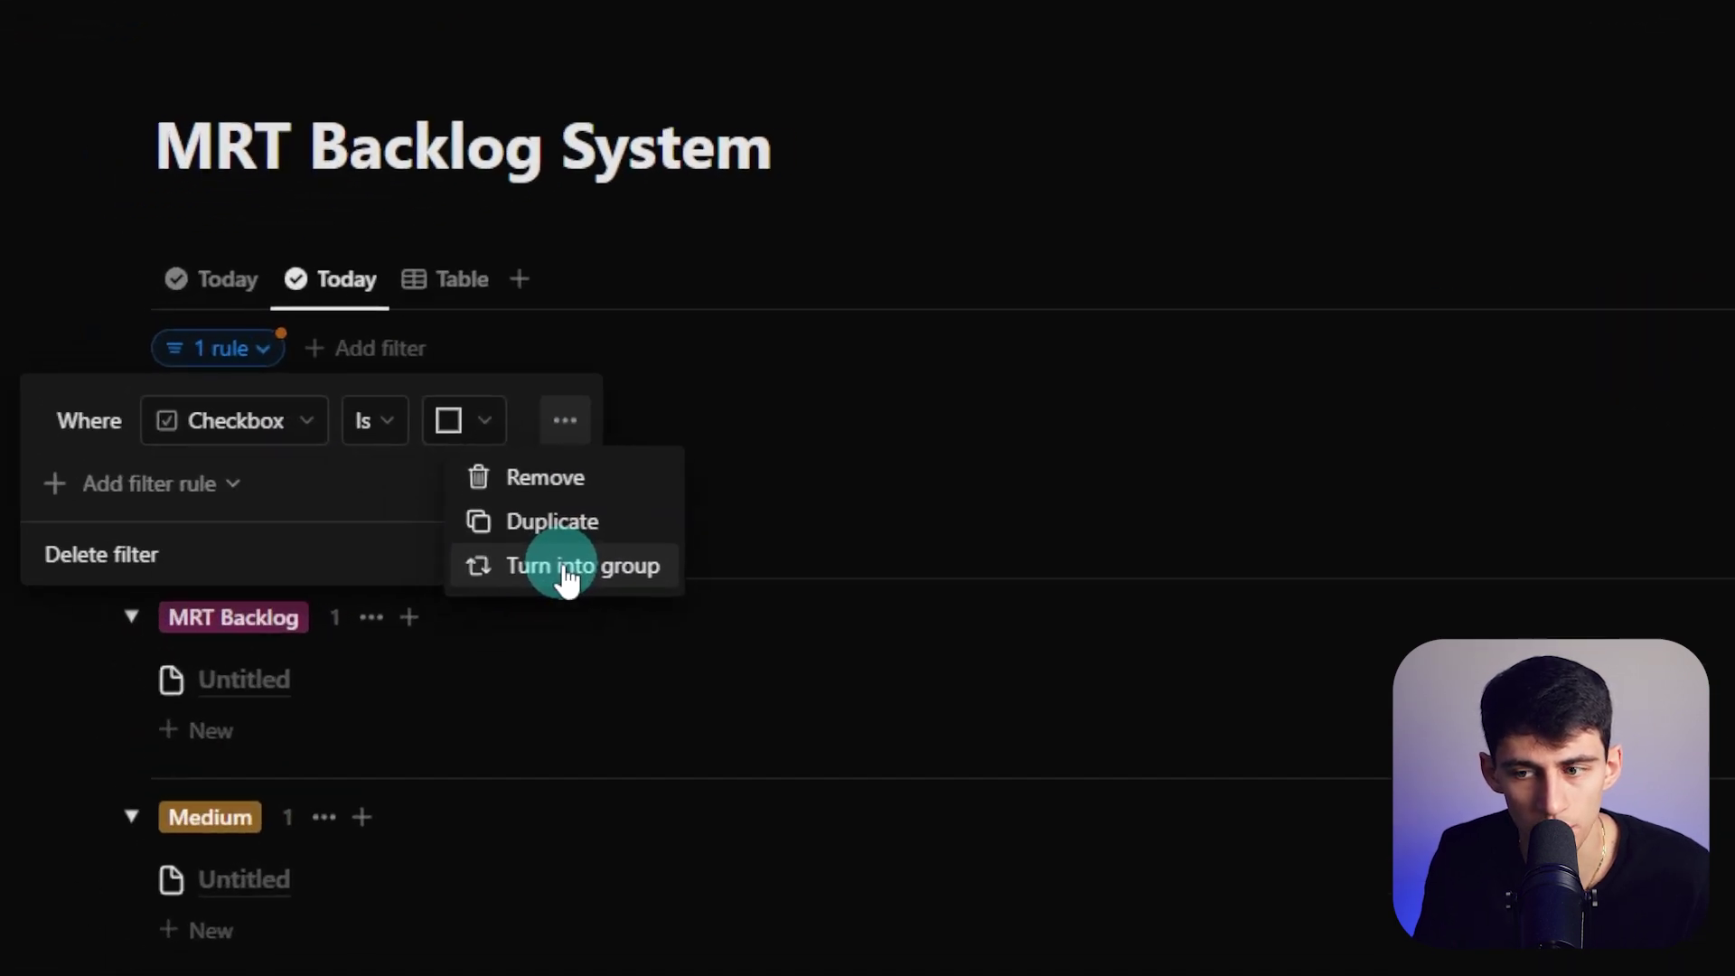
click(566, 569)
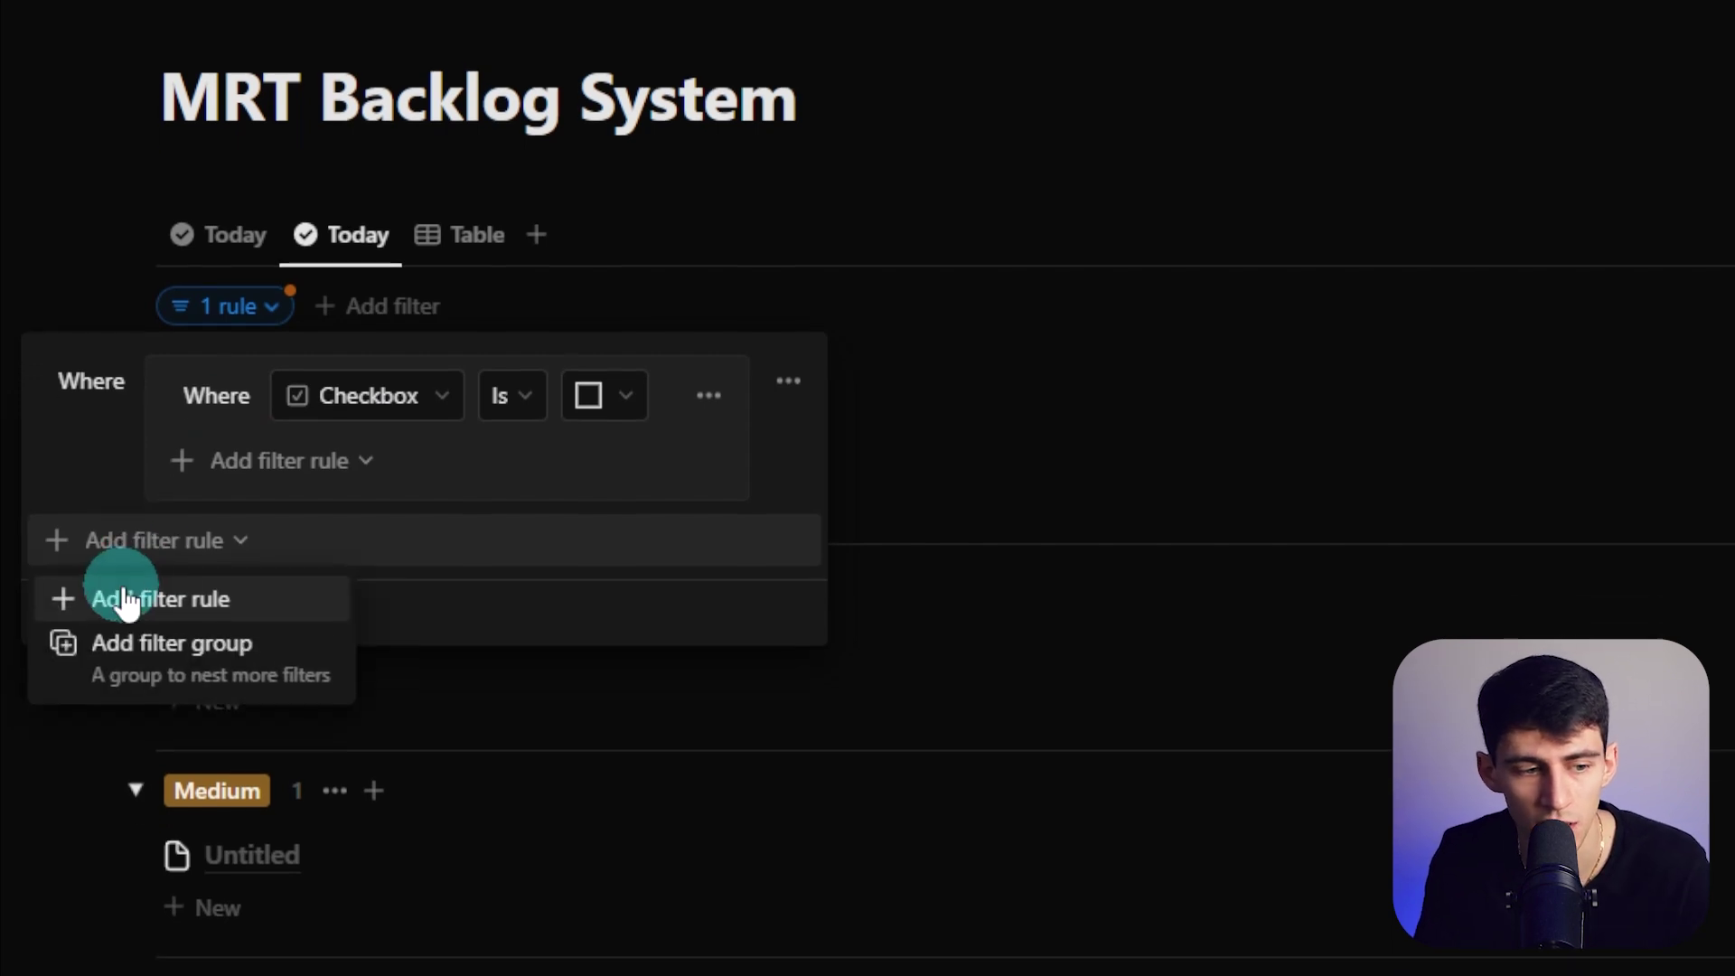
click(109, 635)
click(80, 592)
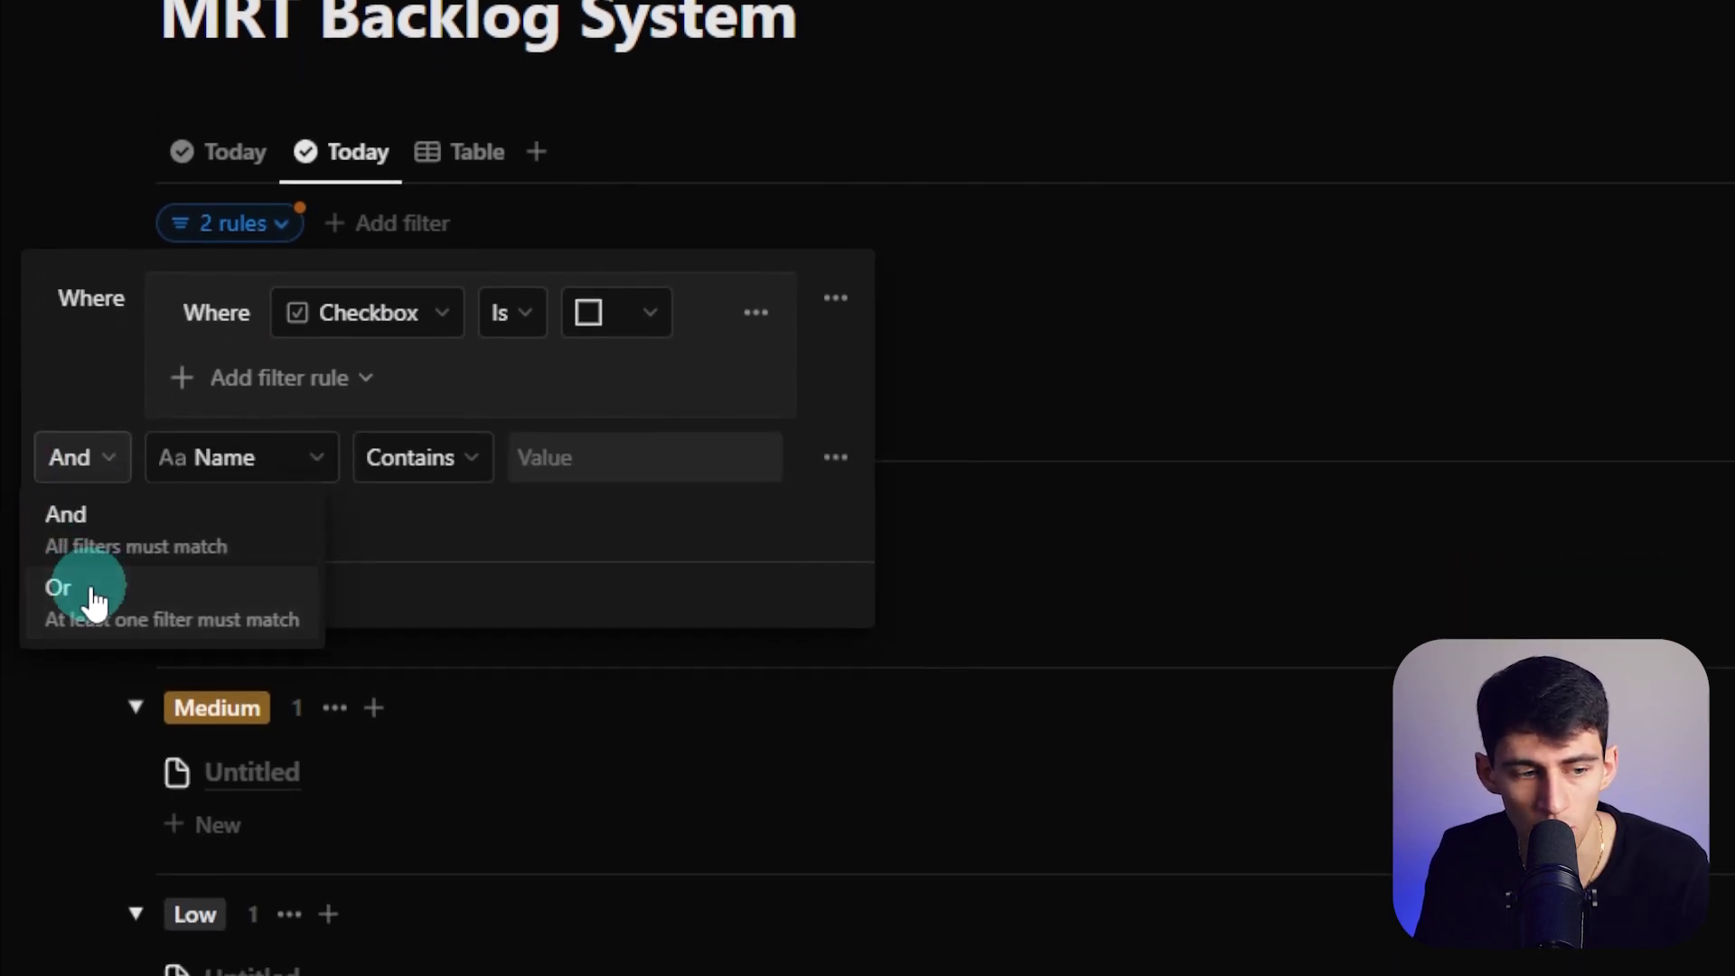
click(85, 681)
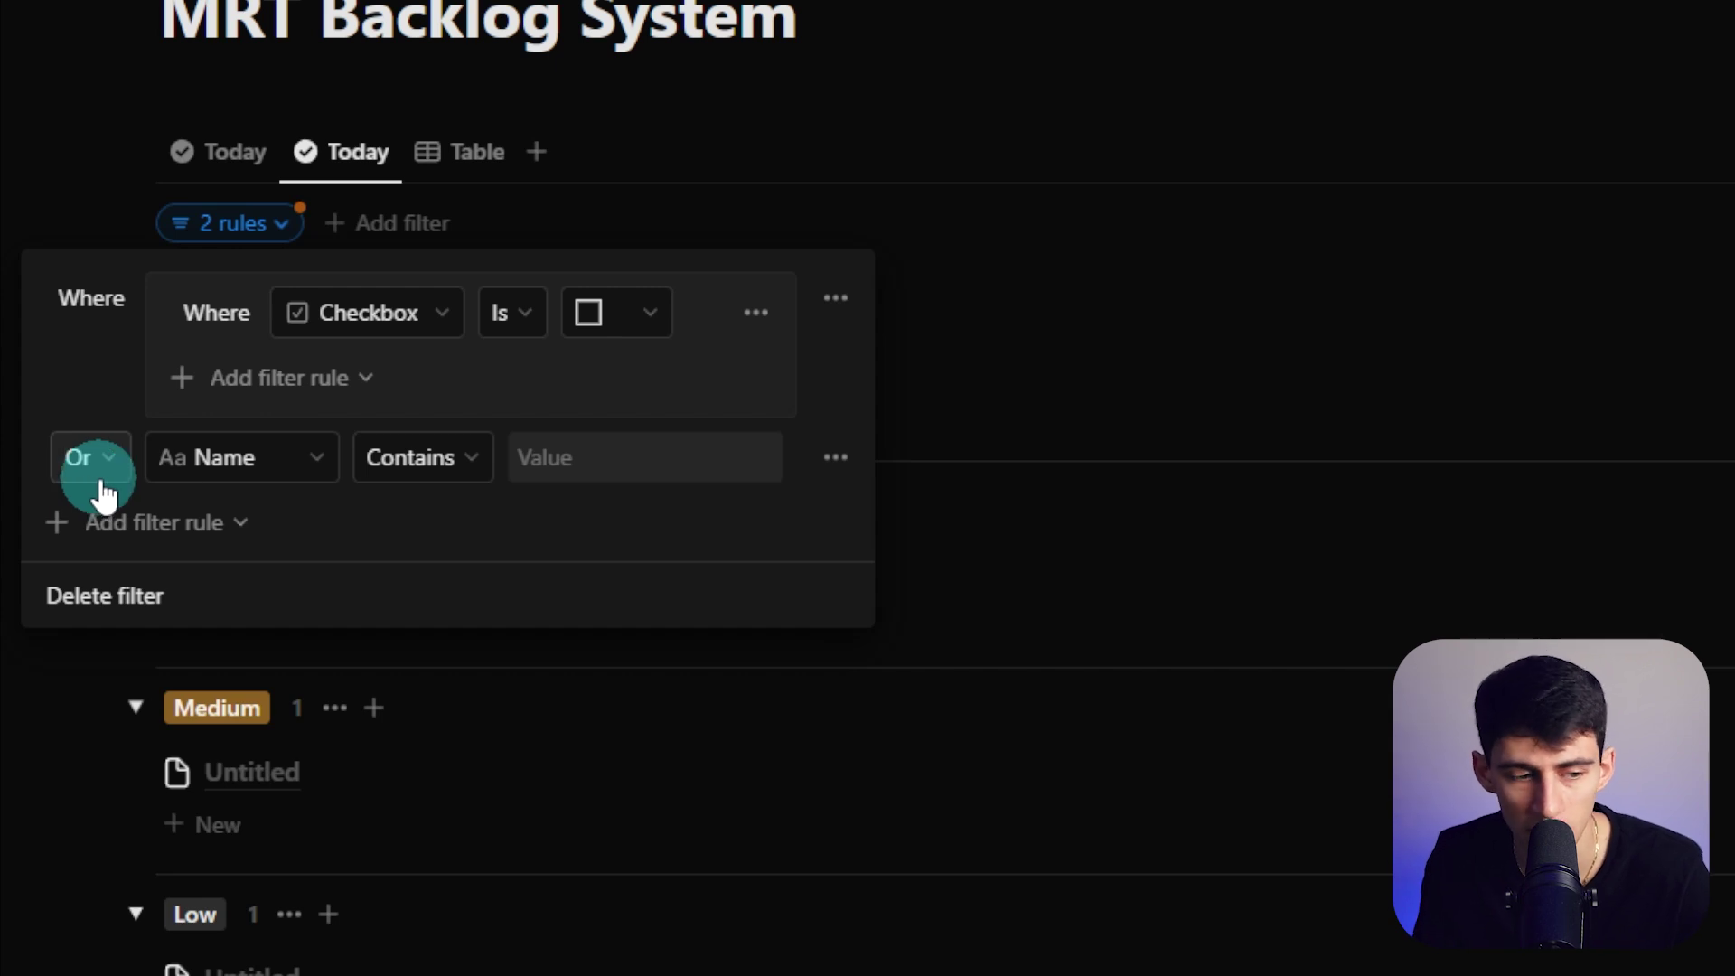
Add another filter rule outside the Checkbox group and keep Or as the connector between the outer rules.
click(181, 521)
click(182, 576)
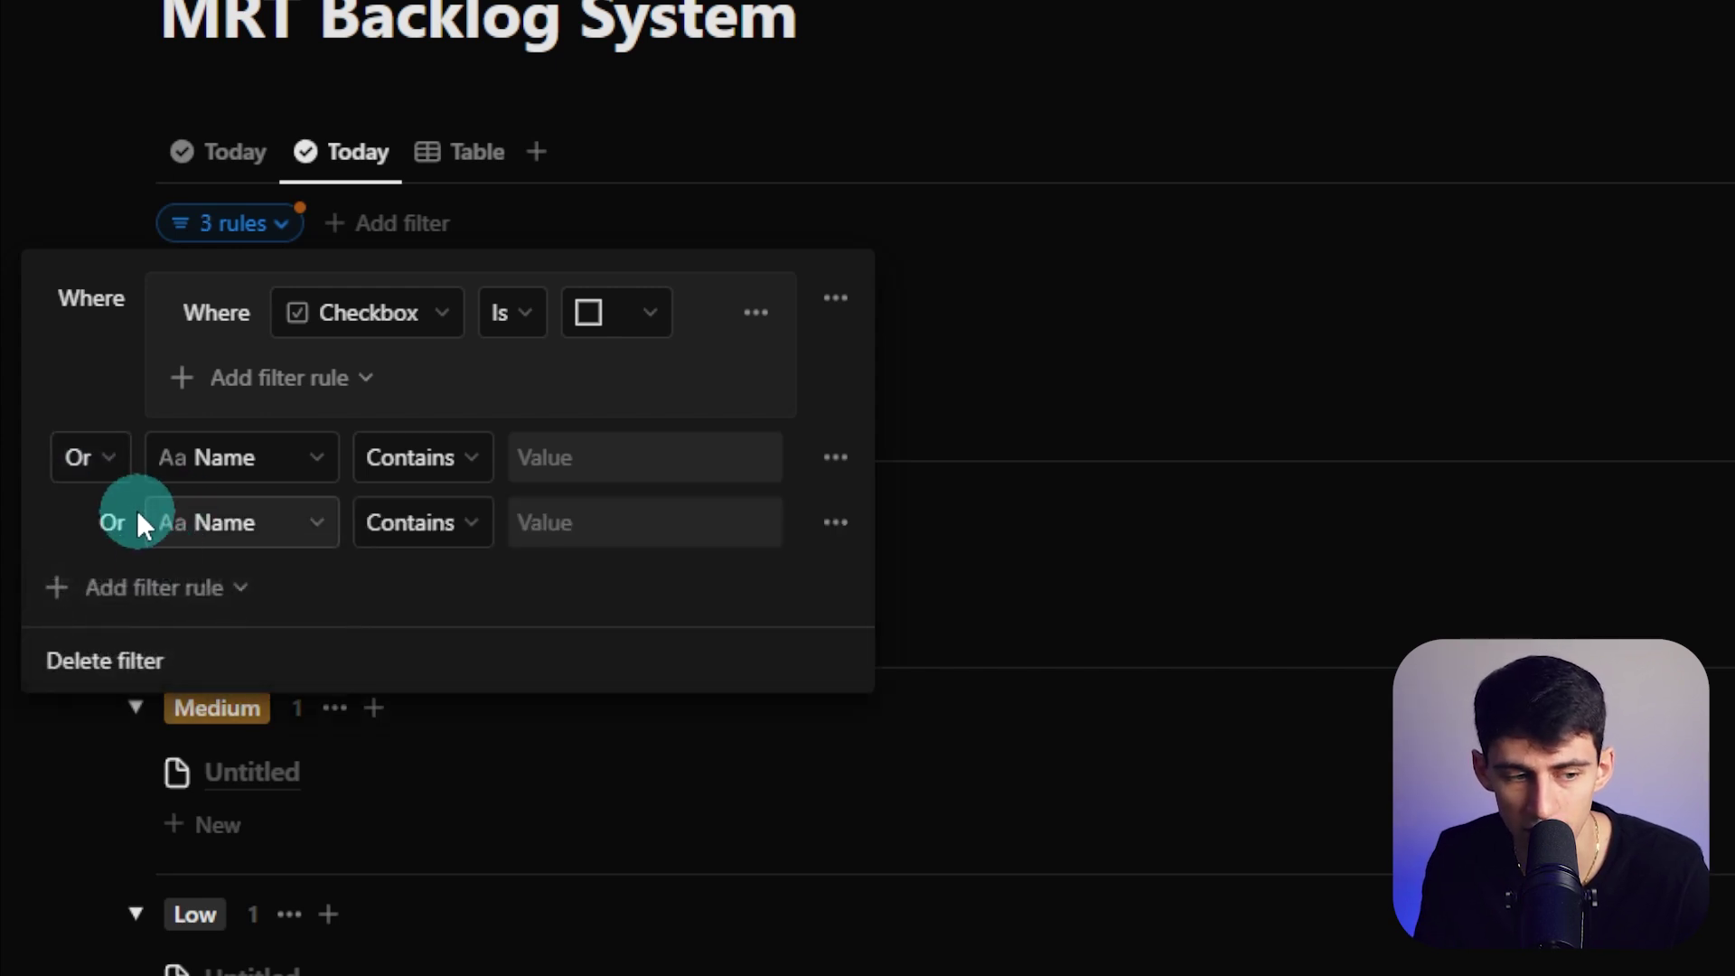
click(835, 522)
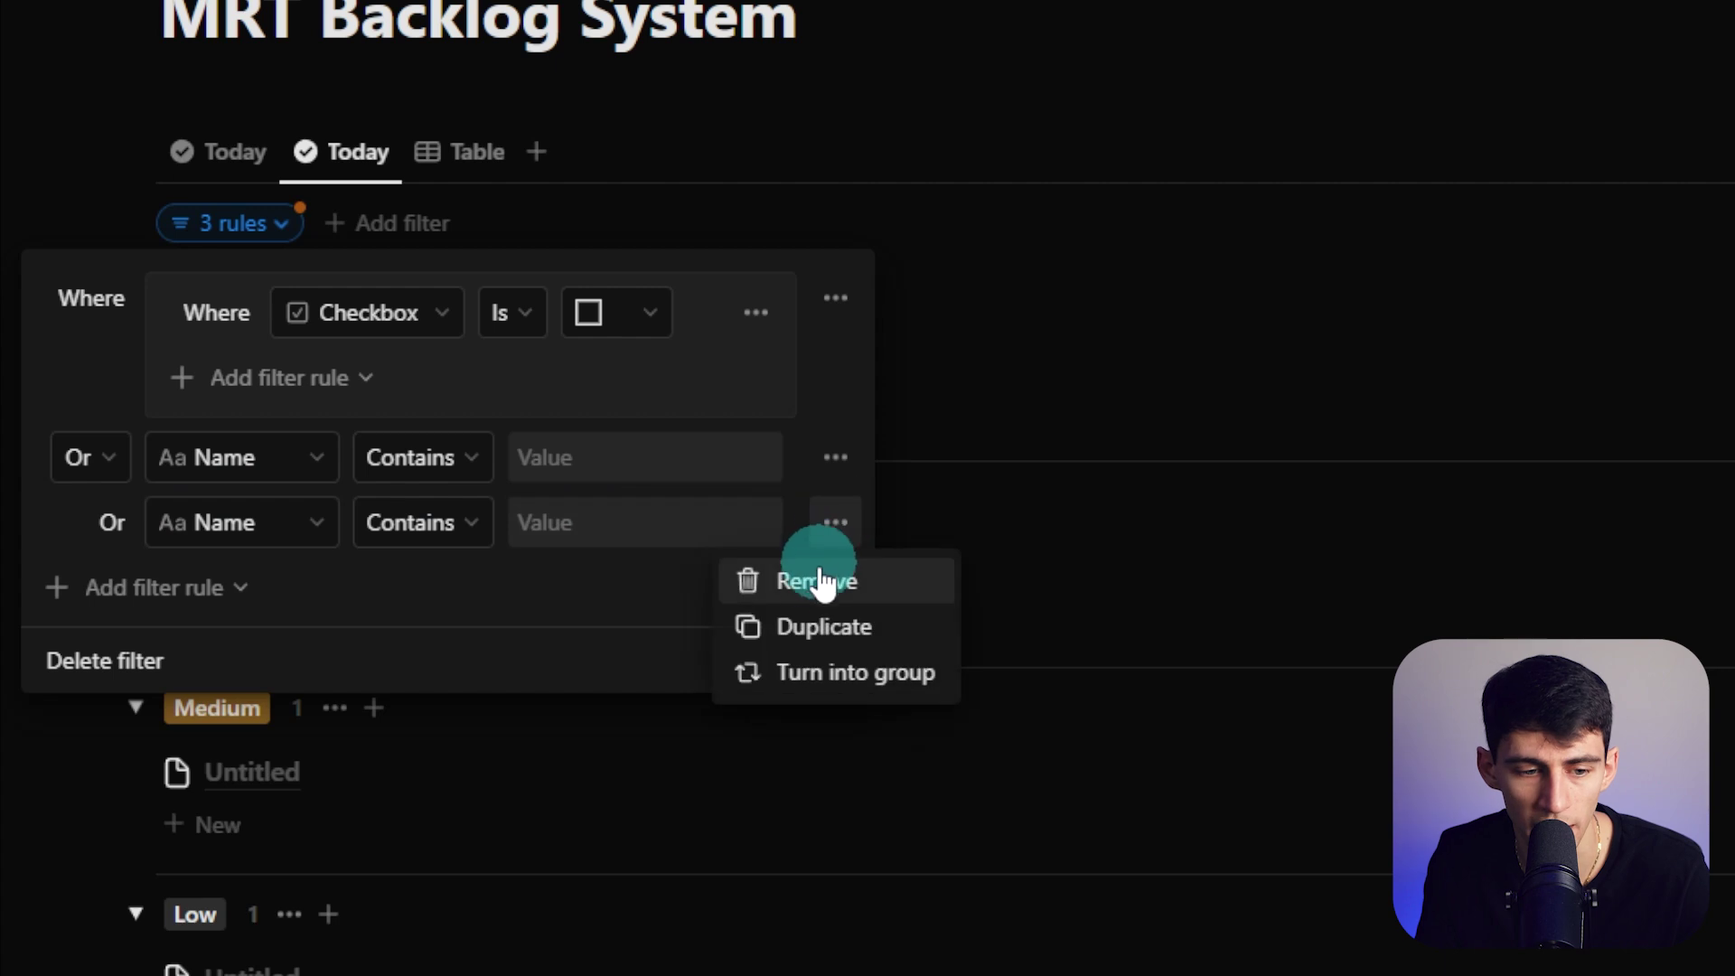
click(72, 509)
click(91, 475)
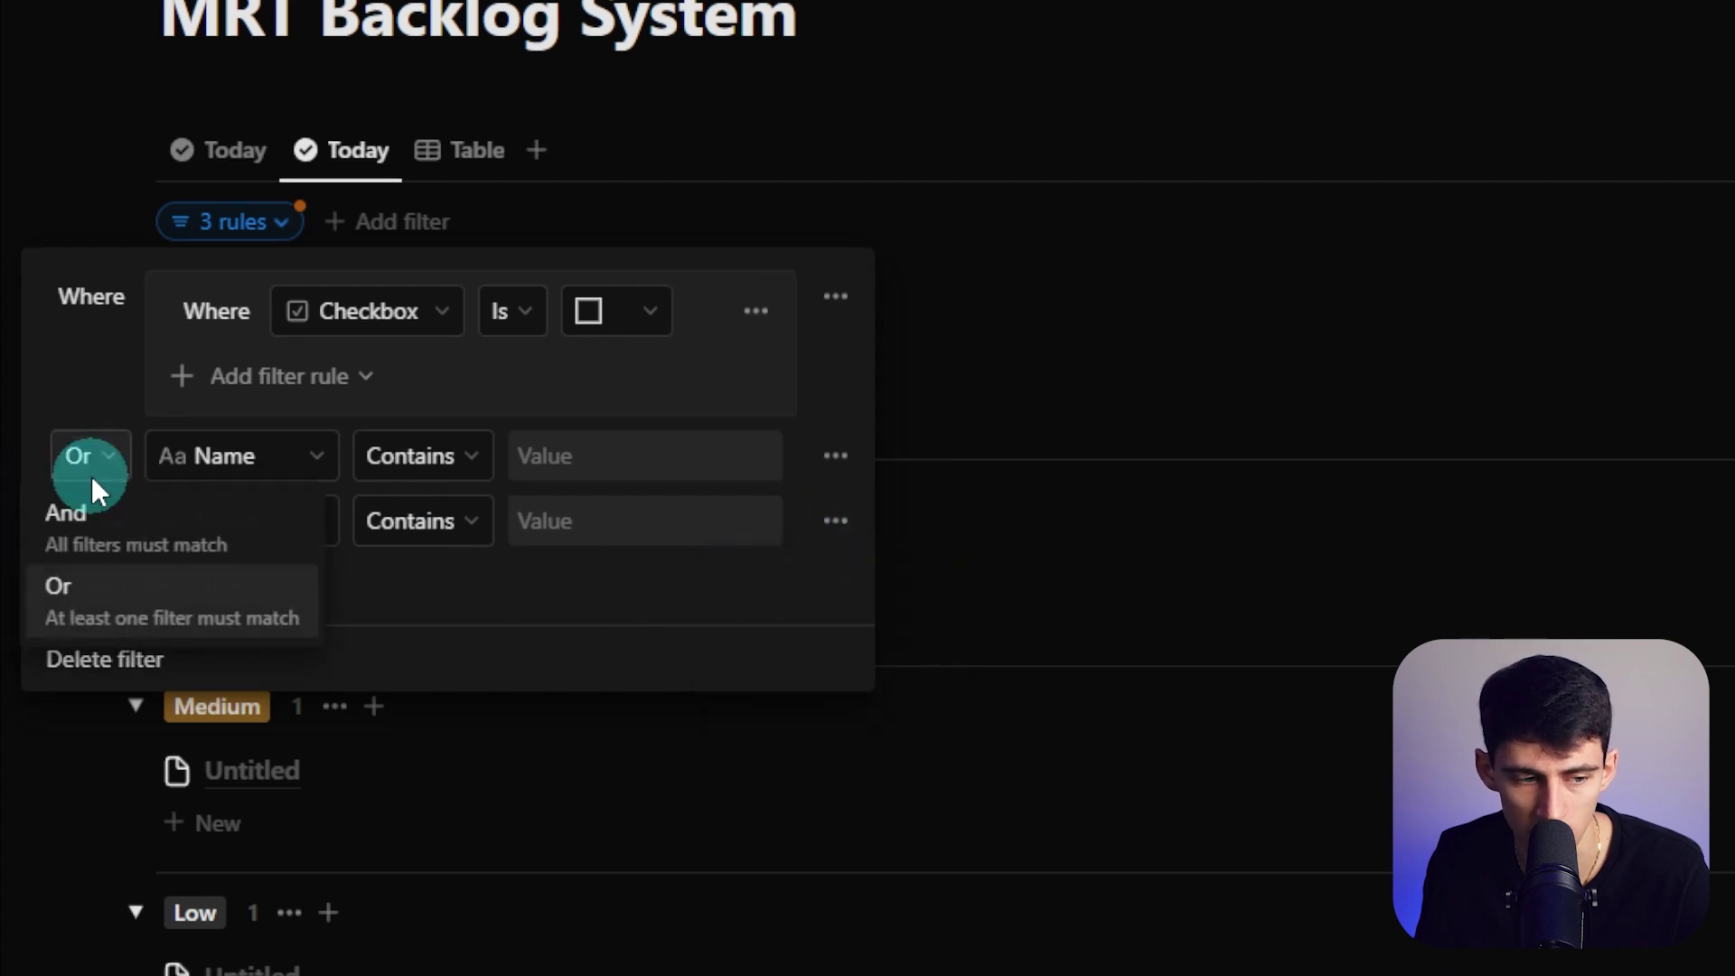
click(109, 618)
click(109, 496)
click(122, 581)
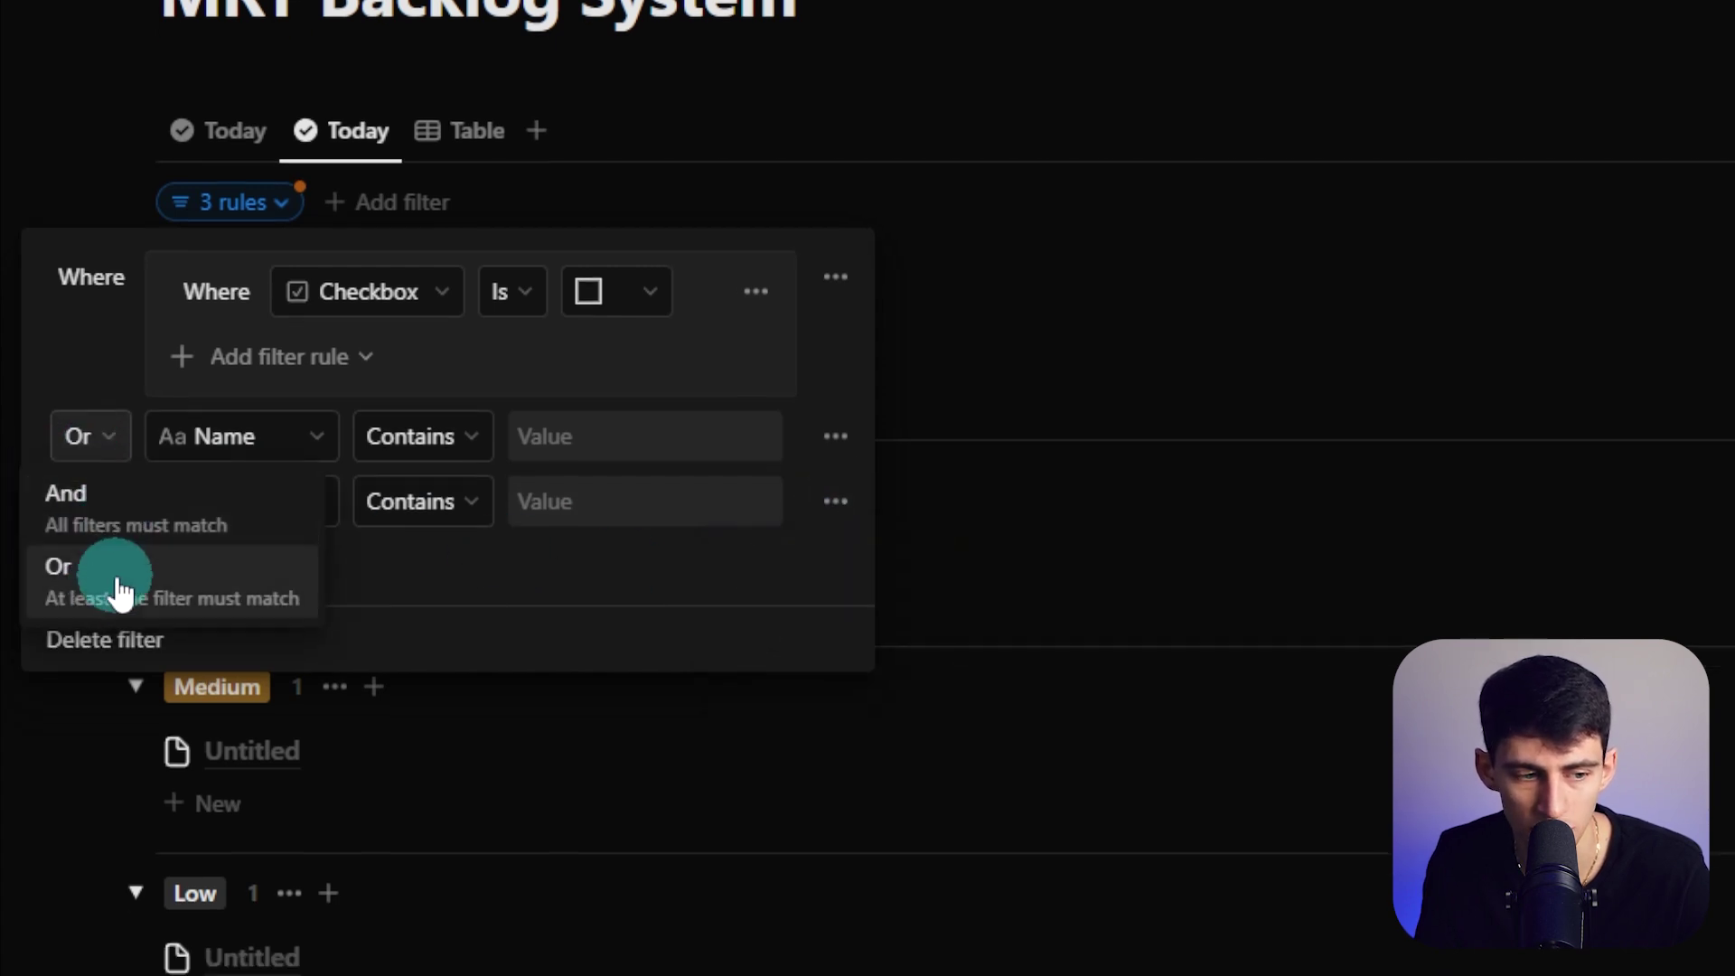
Keep Or as the connector after the Checkbox group and remove the last Name rule outside it.
click(91, 436)
click(100, 529)
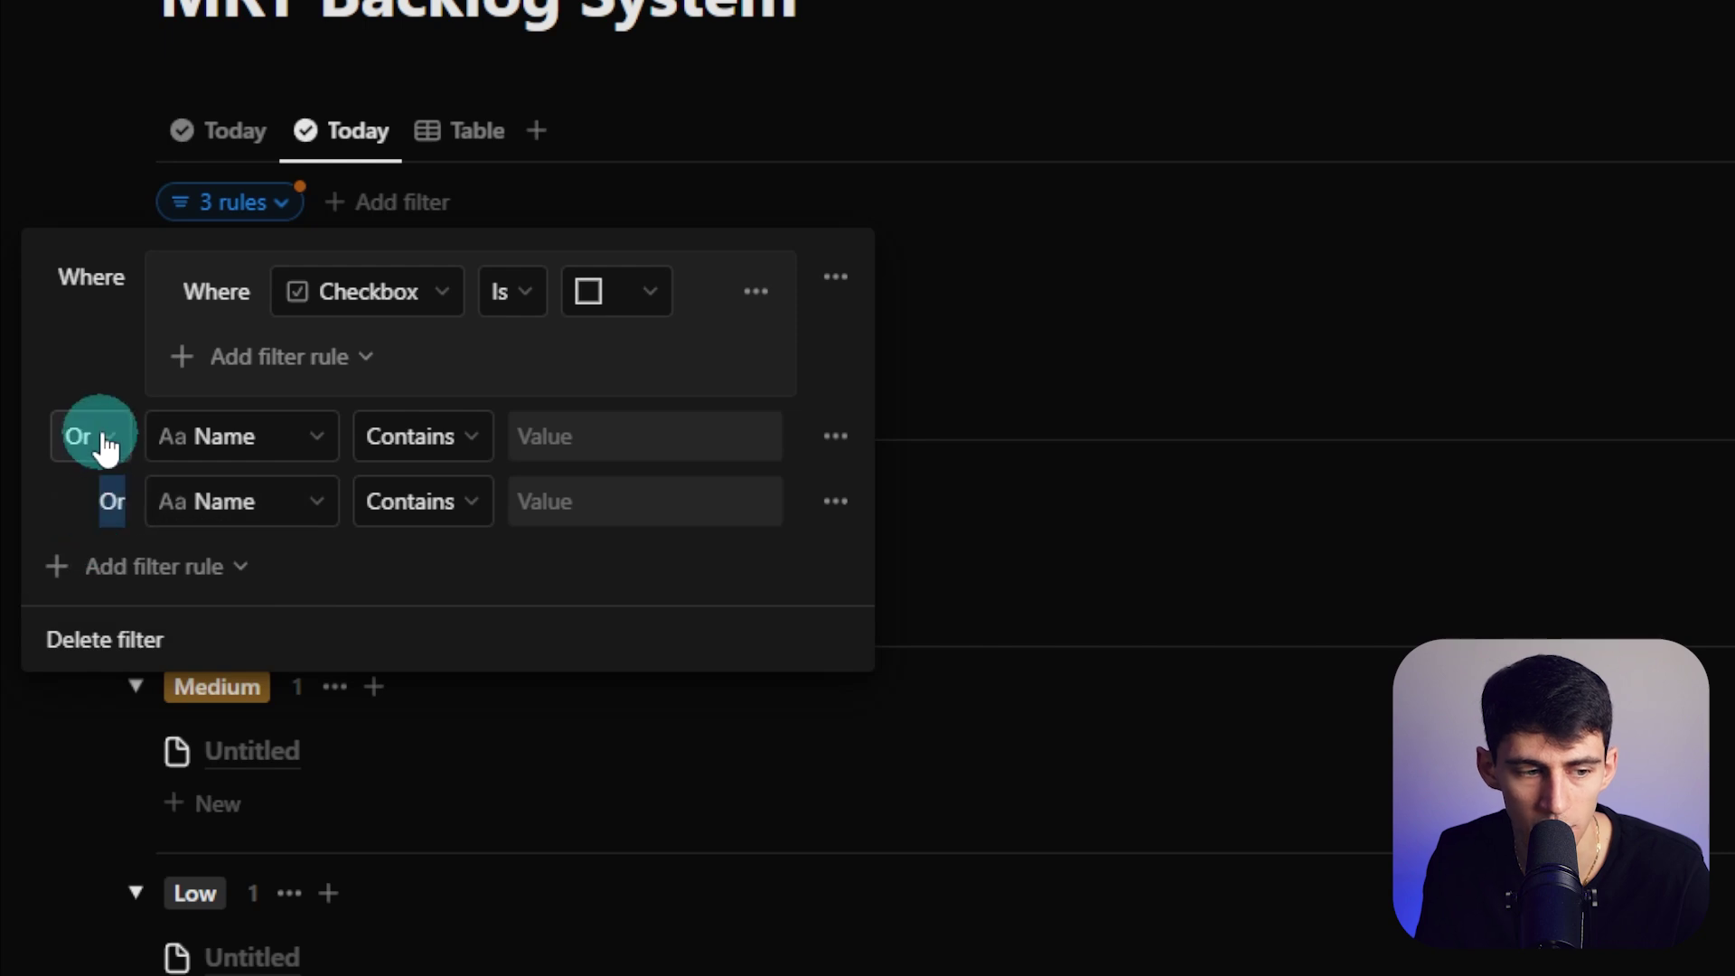
click(835, 502)
click(846, 497)
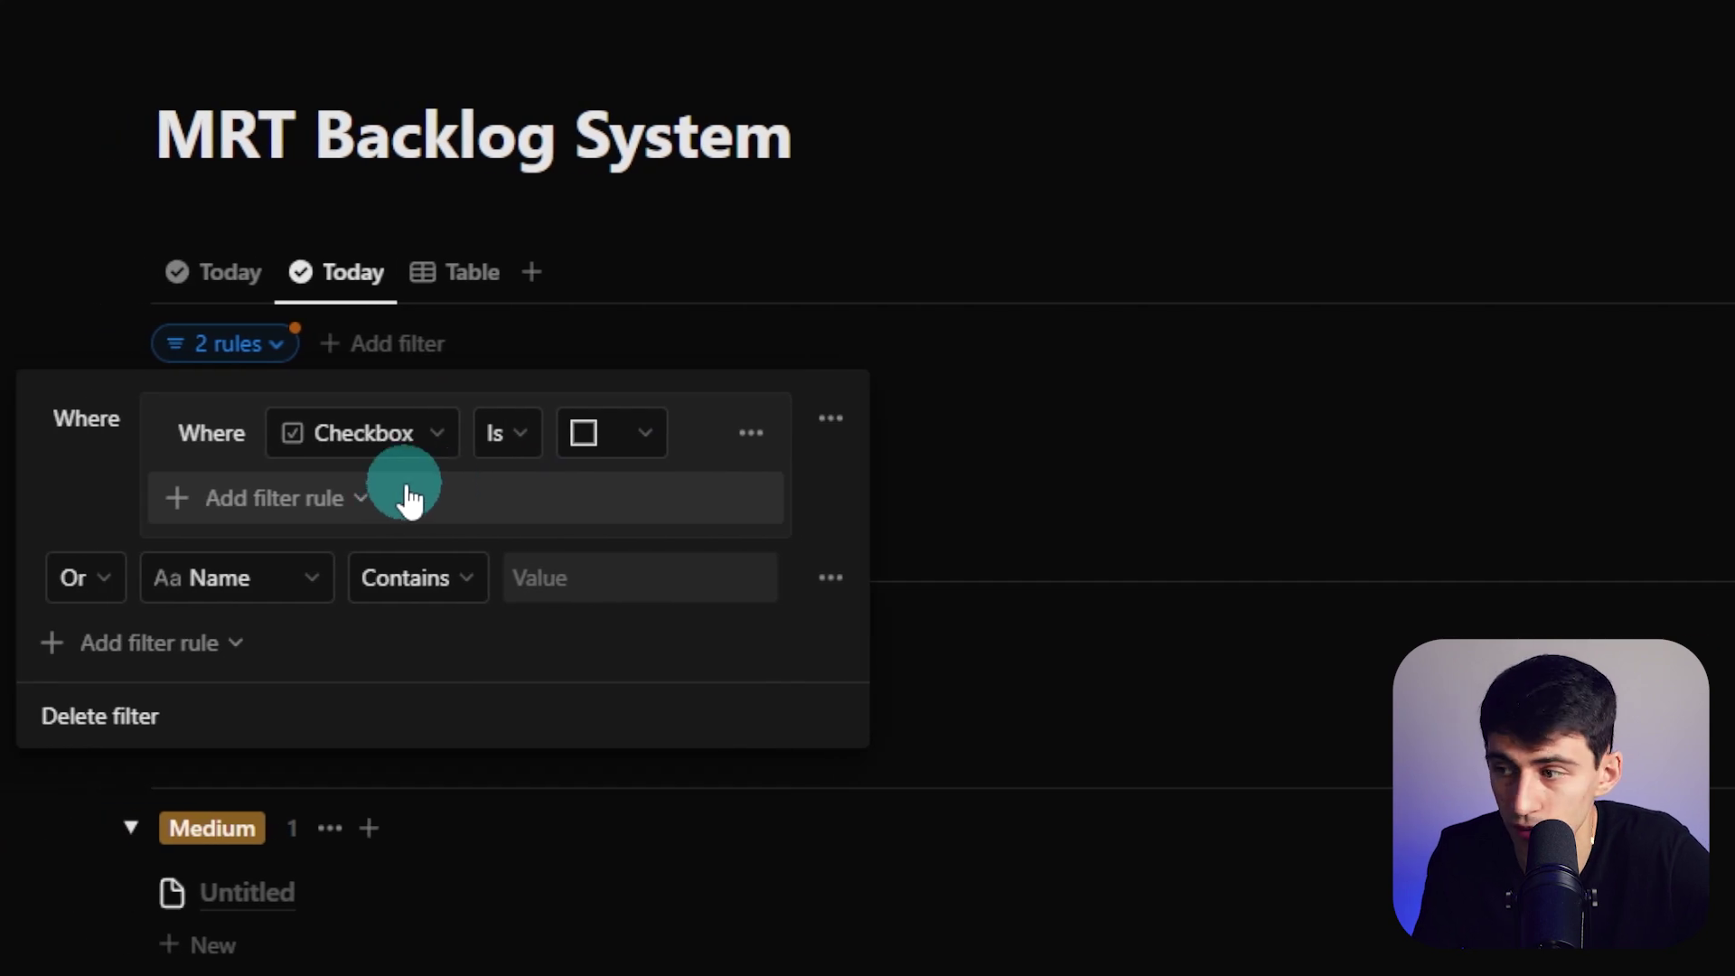
Add a second rule inside the Checkbox group, joined with And: Date Is on or before Today.
click(402, 502)
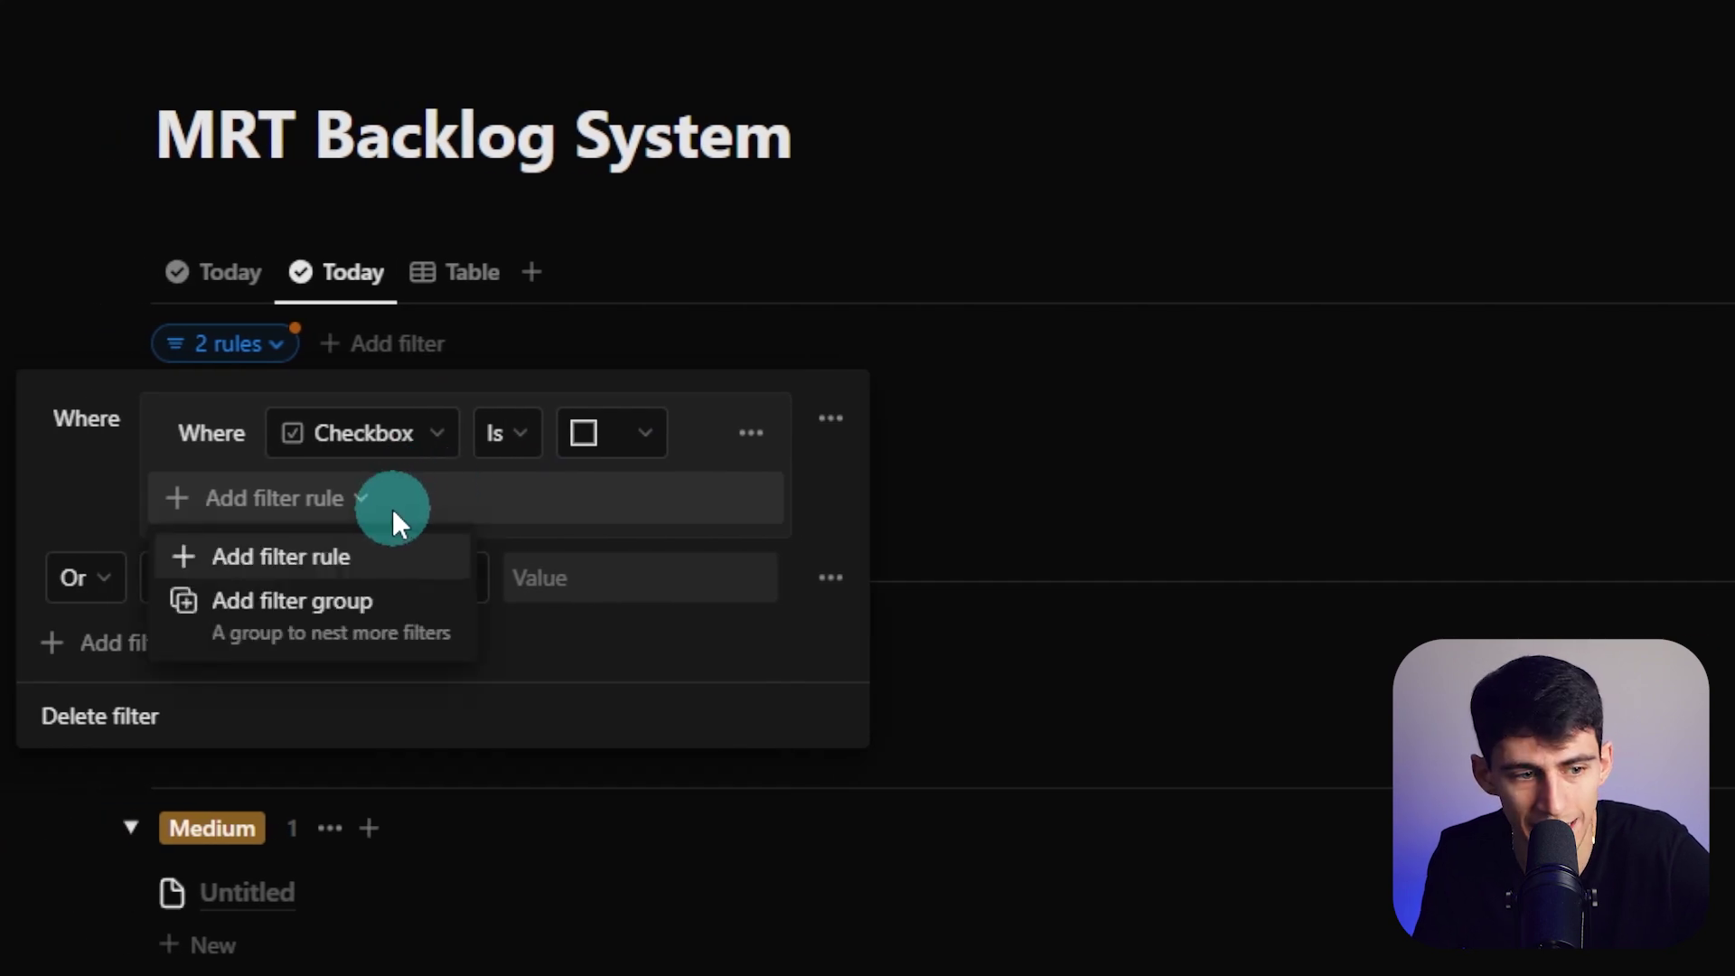
click(388, 558)
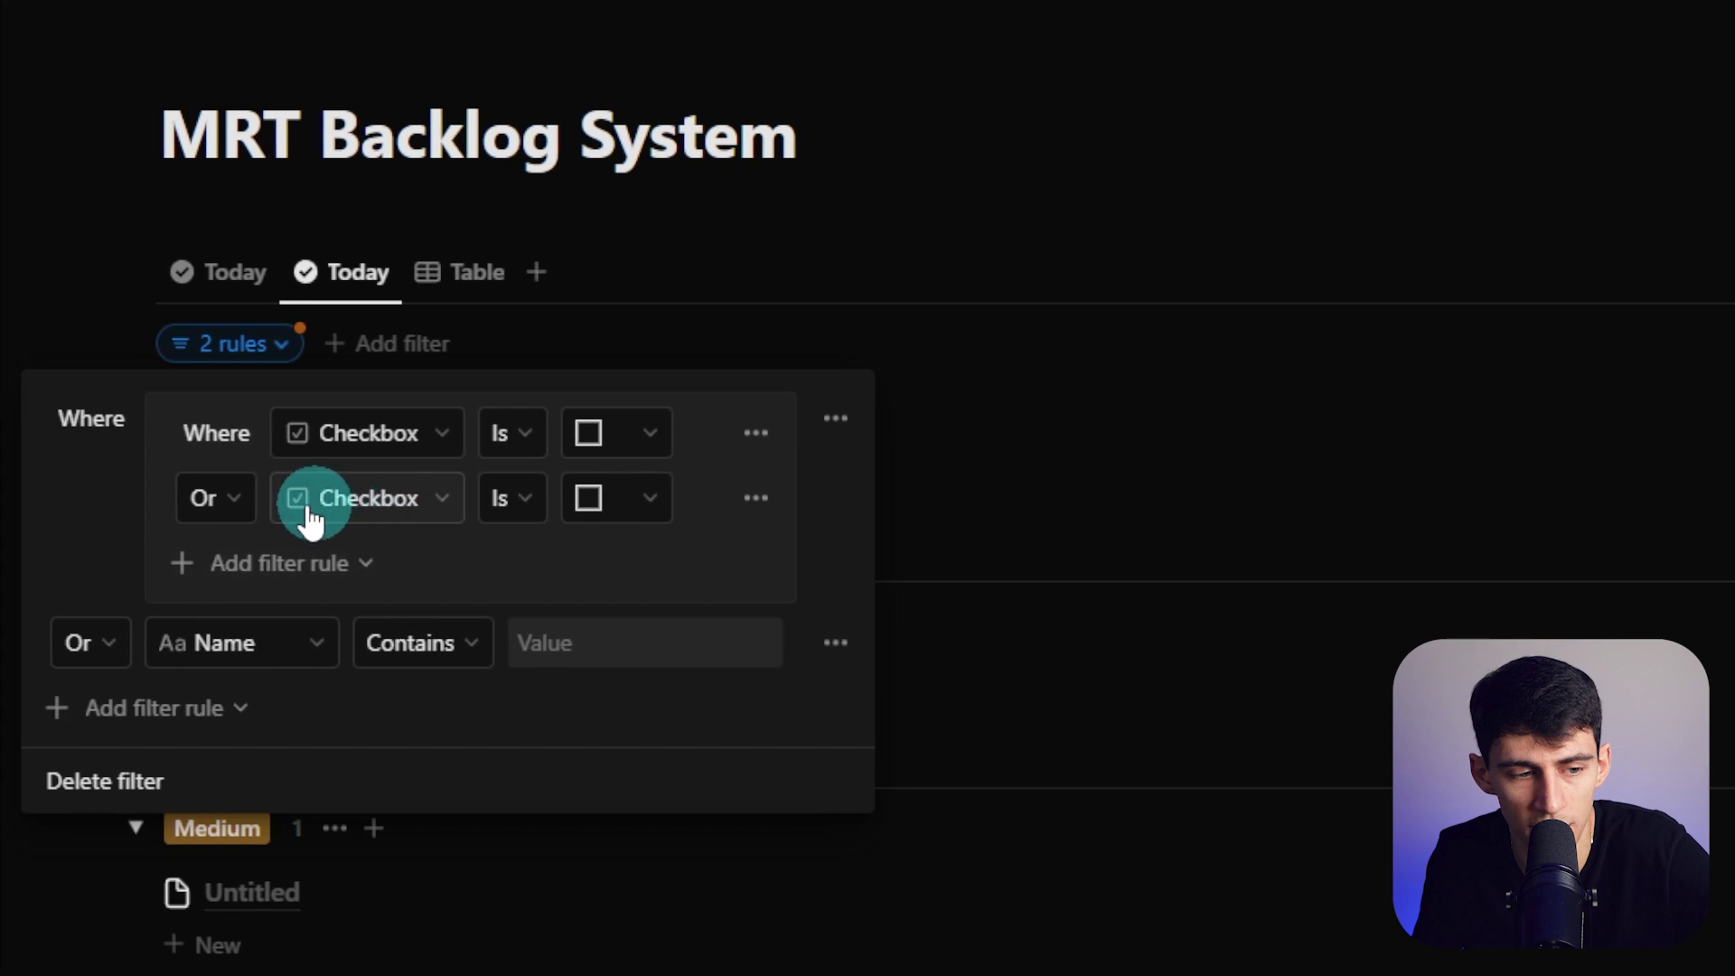
click(236, 499)
click(275, 553)
click(342, 520)
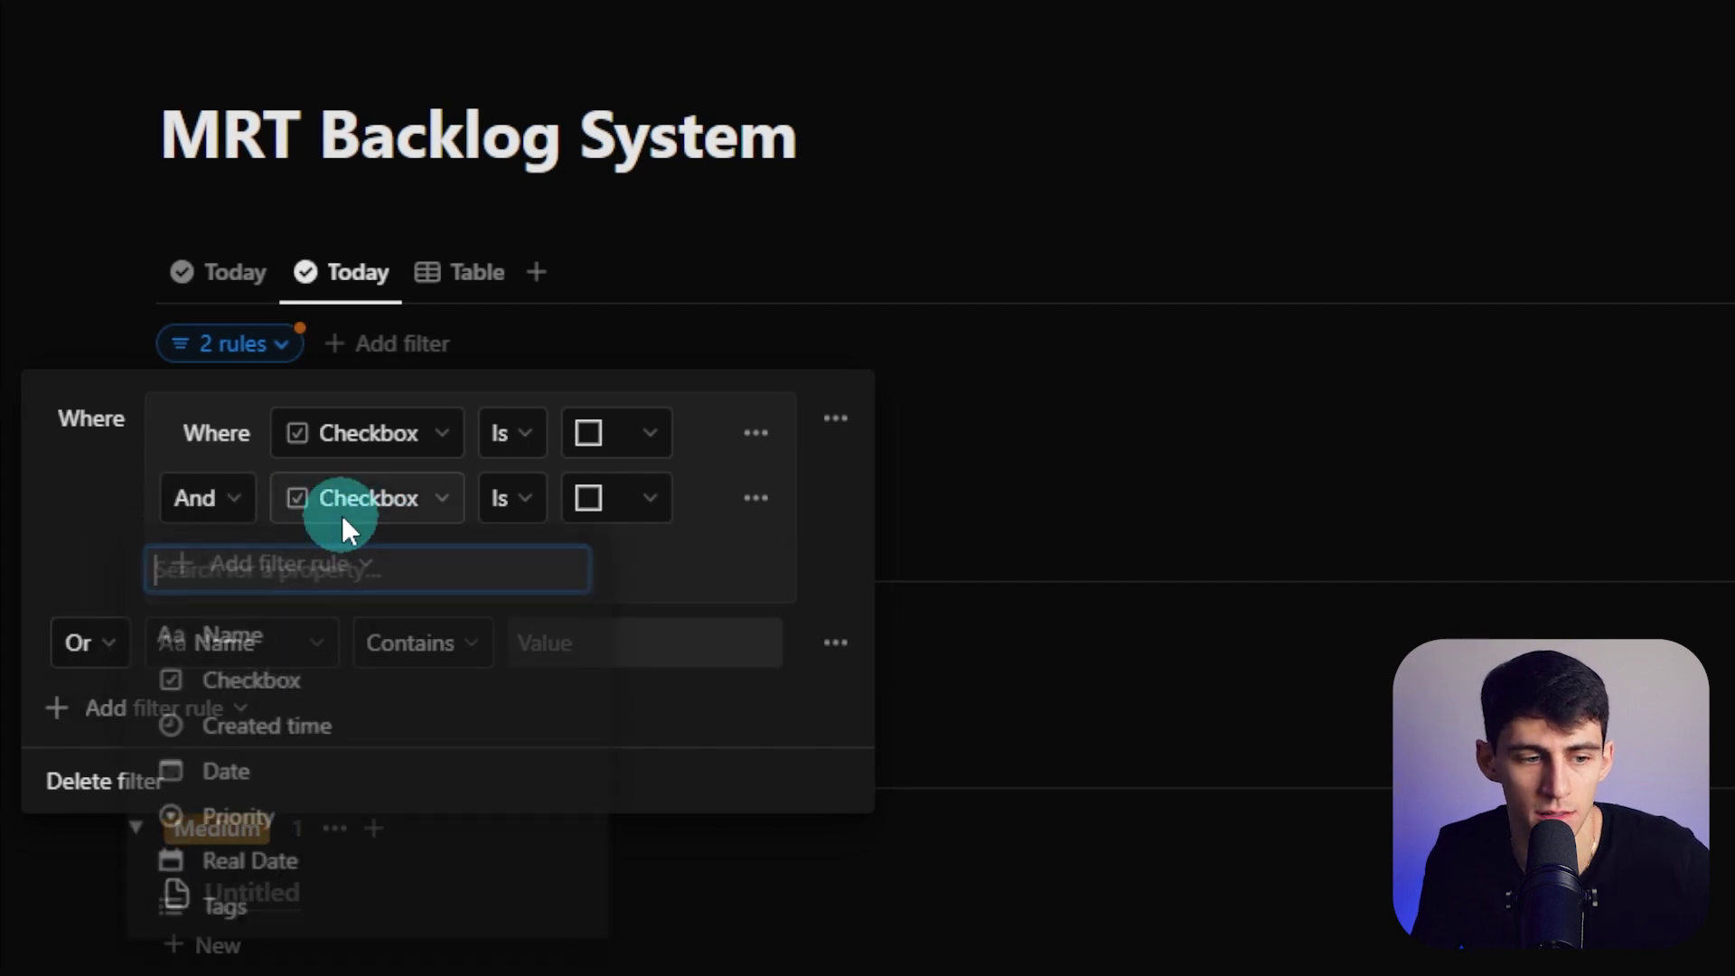
click(225, 770)
click(551, 445)
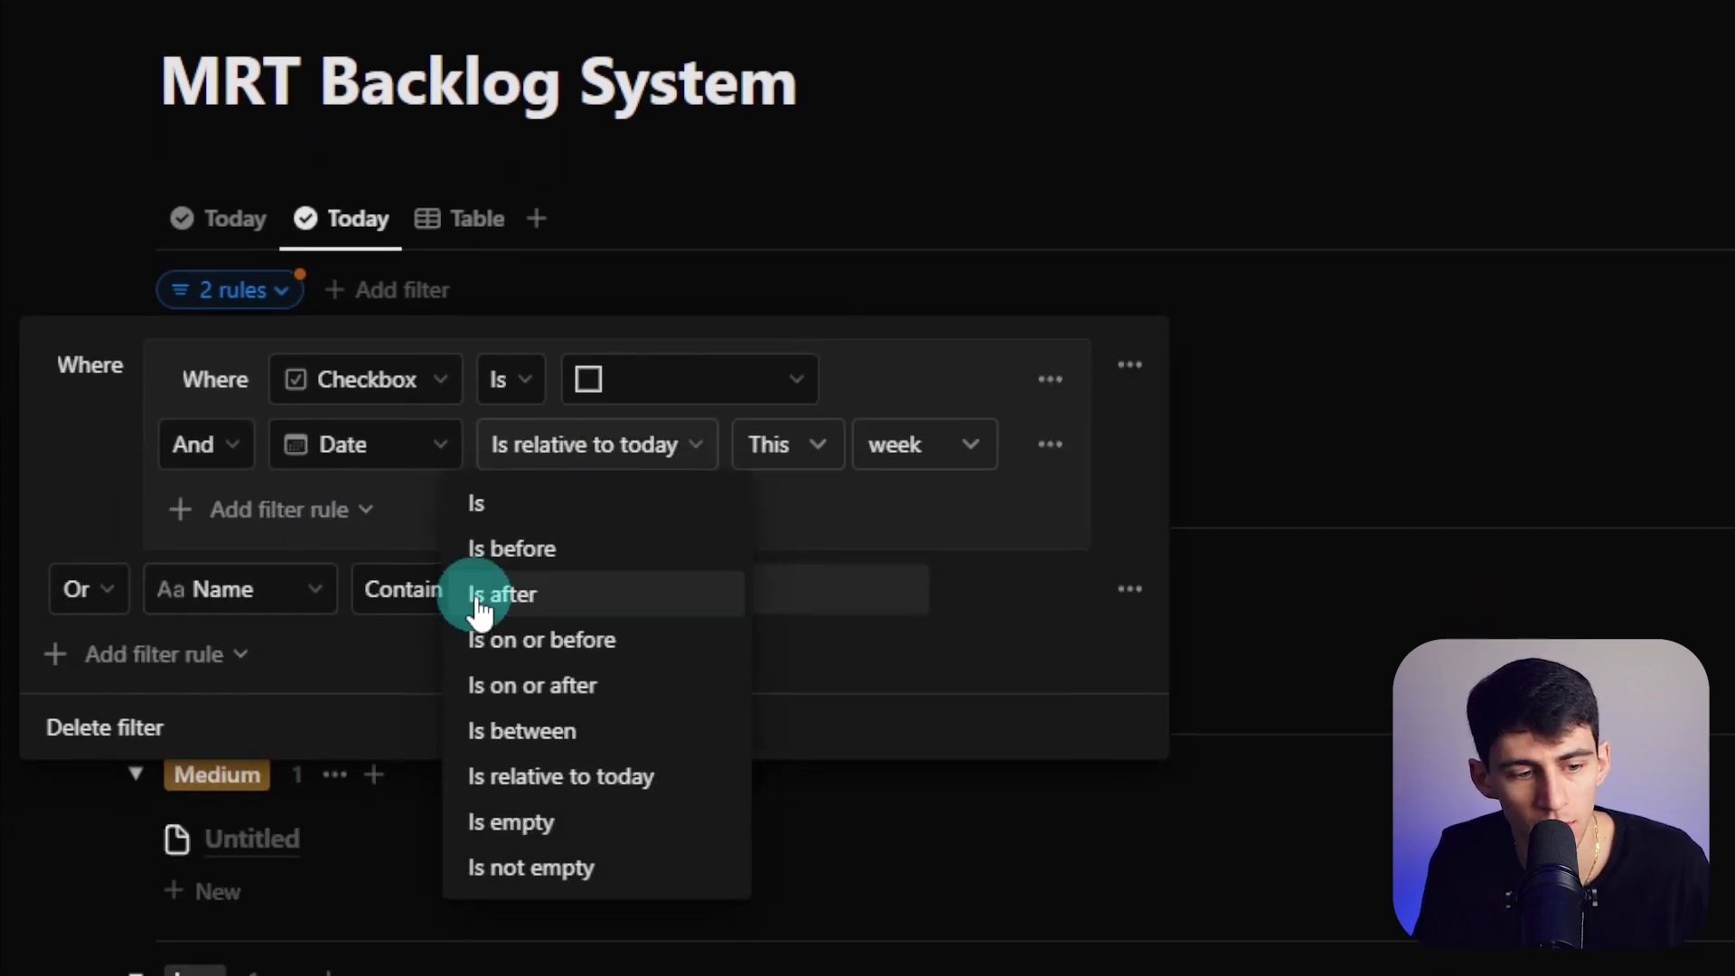
click(498, 639)
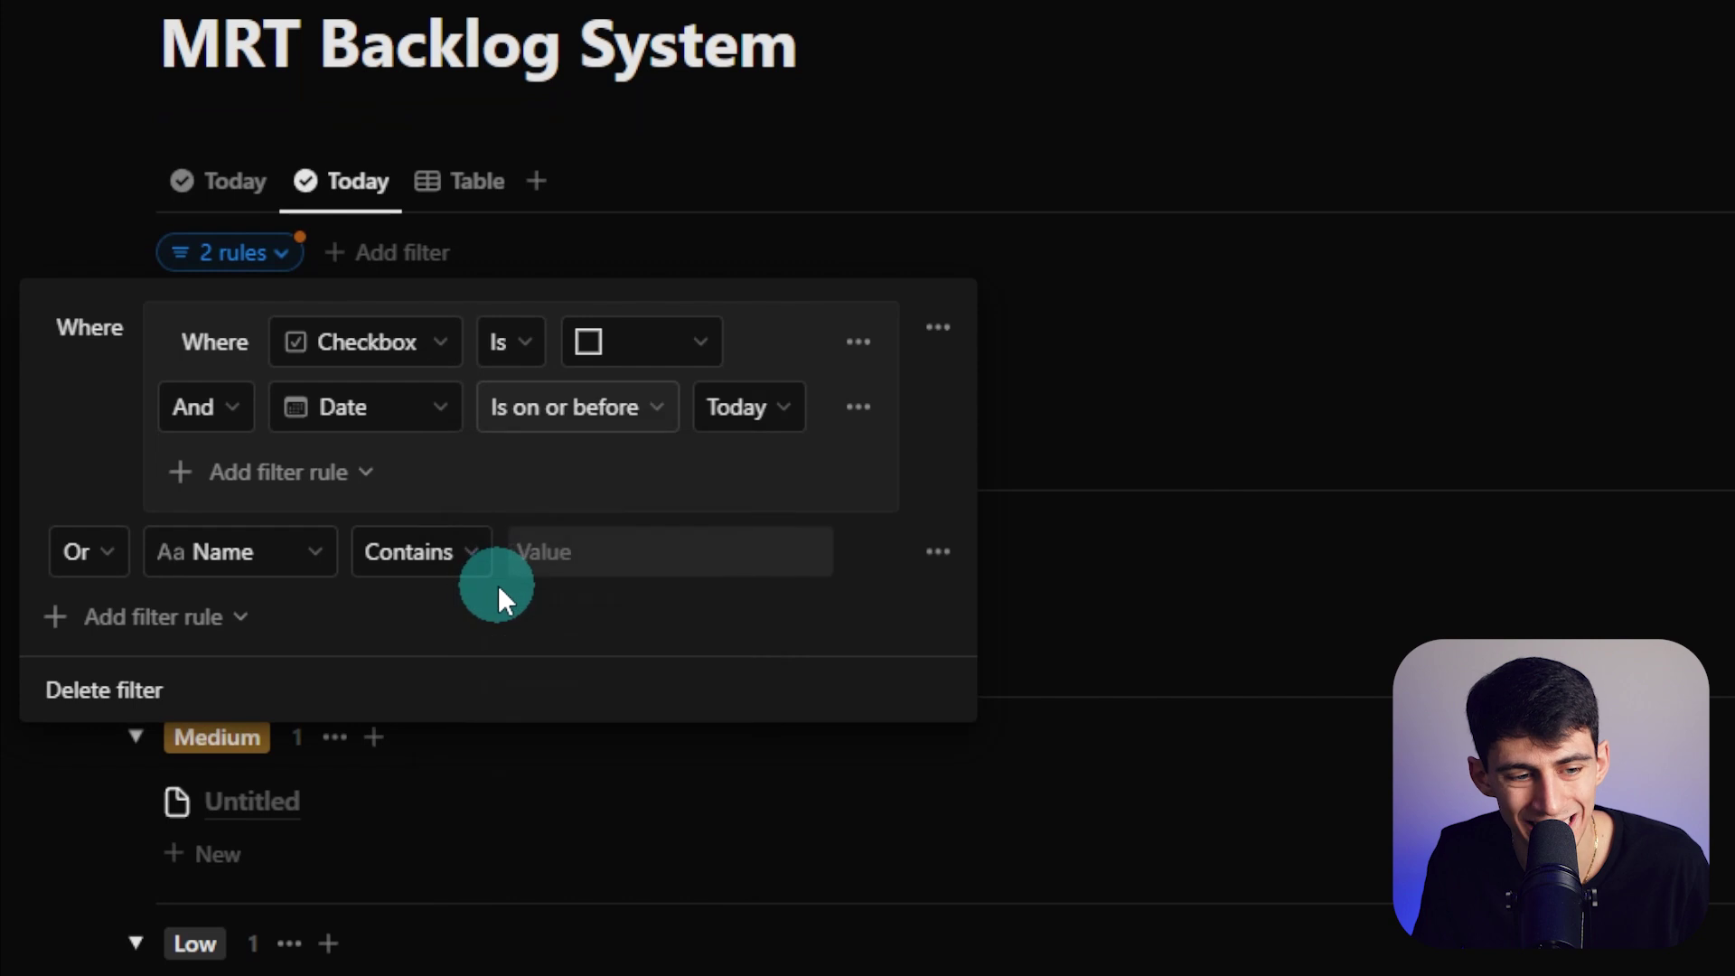
click(560, 468)
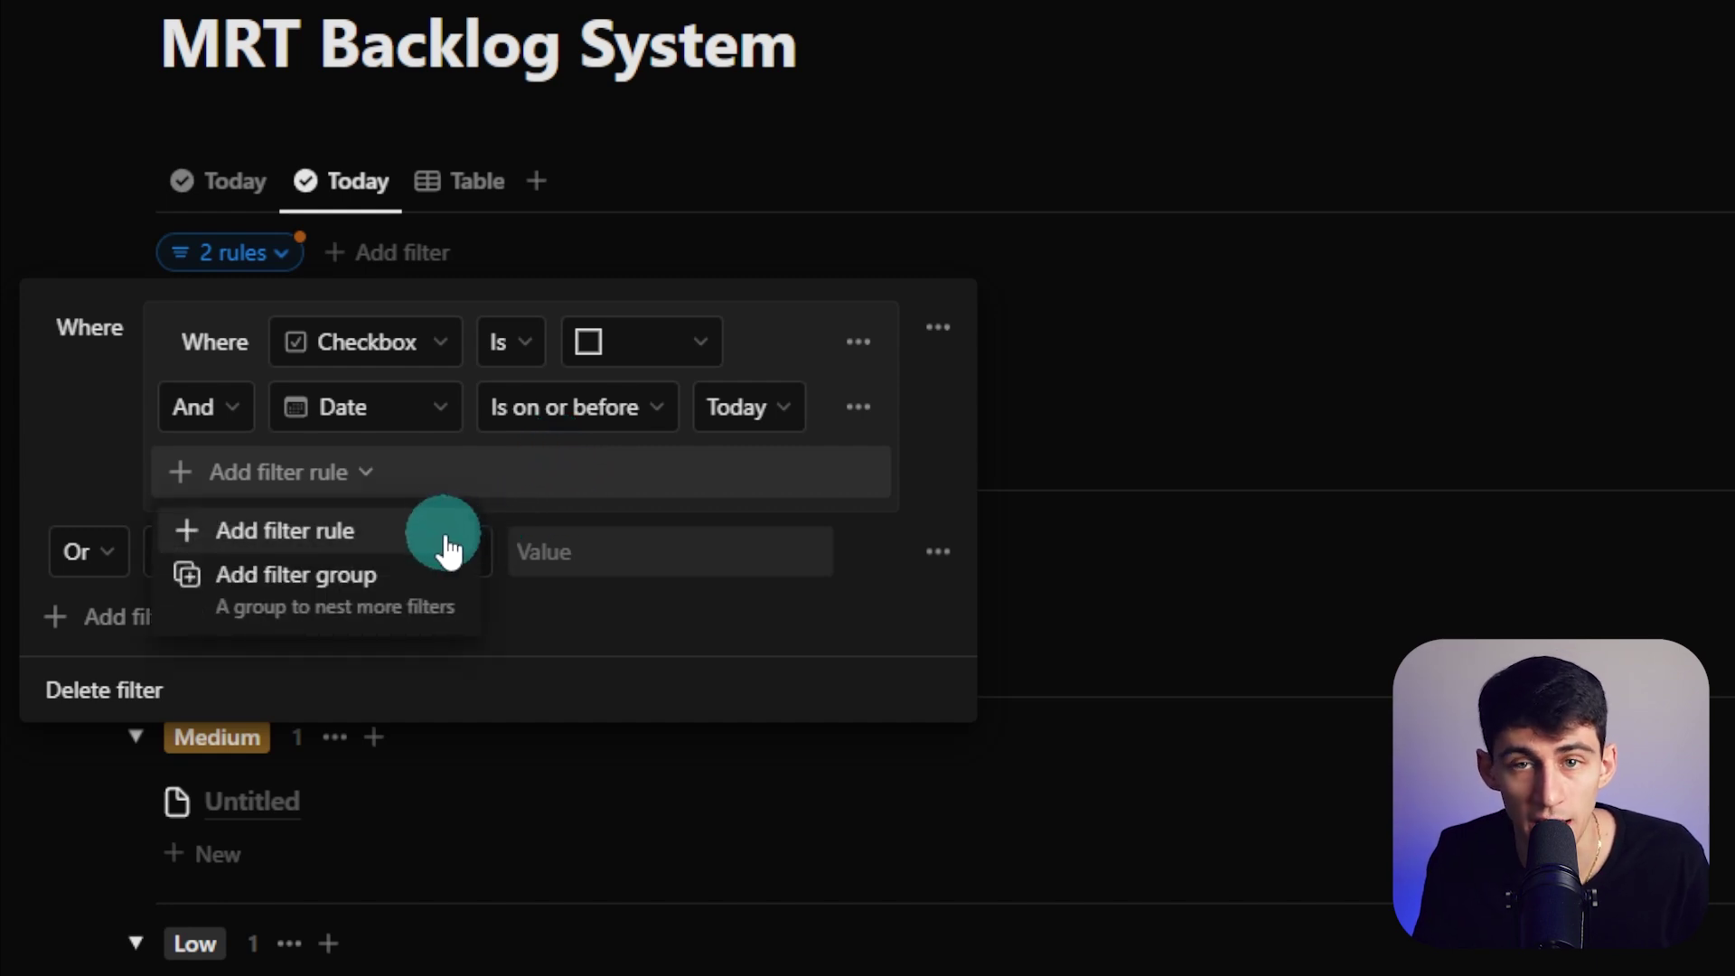
click(427, 488)
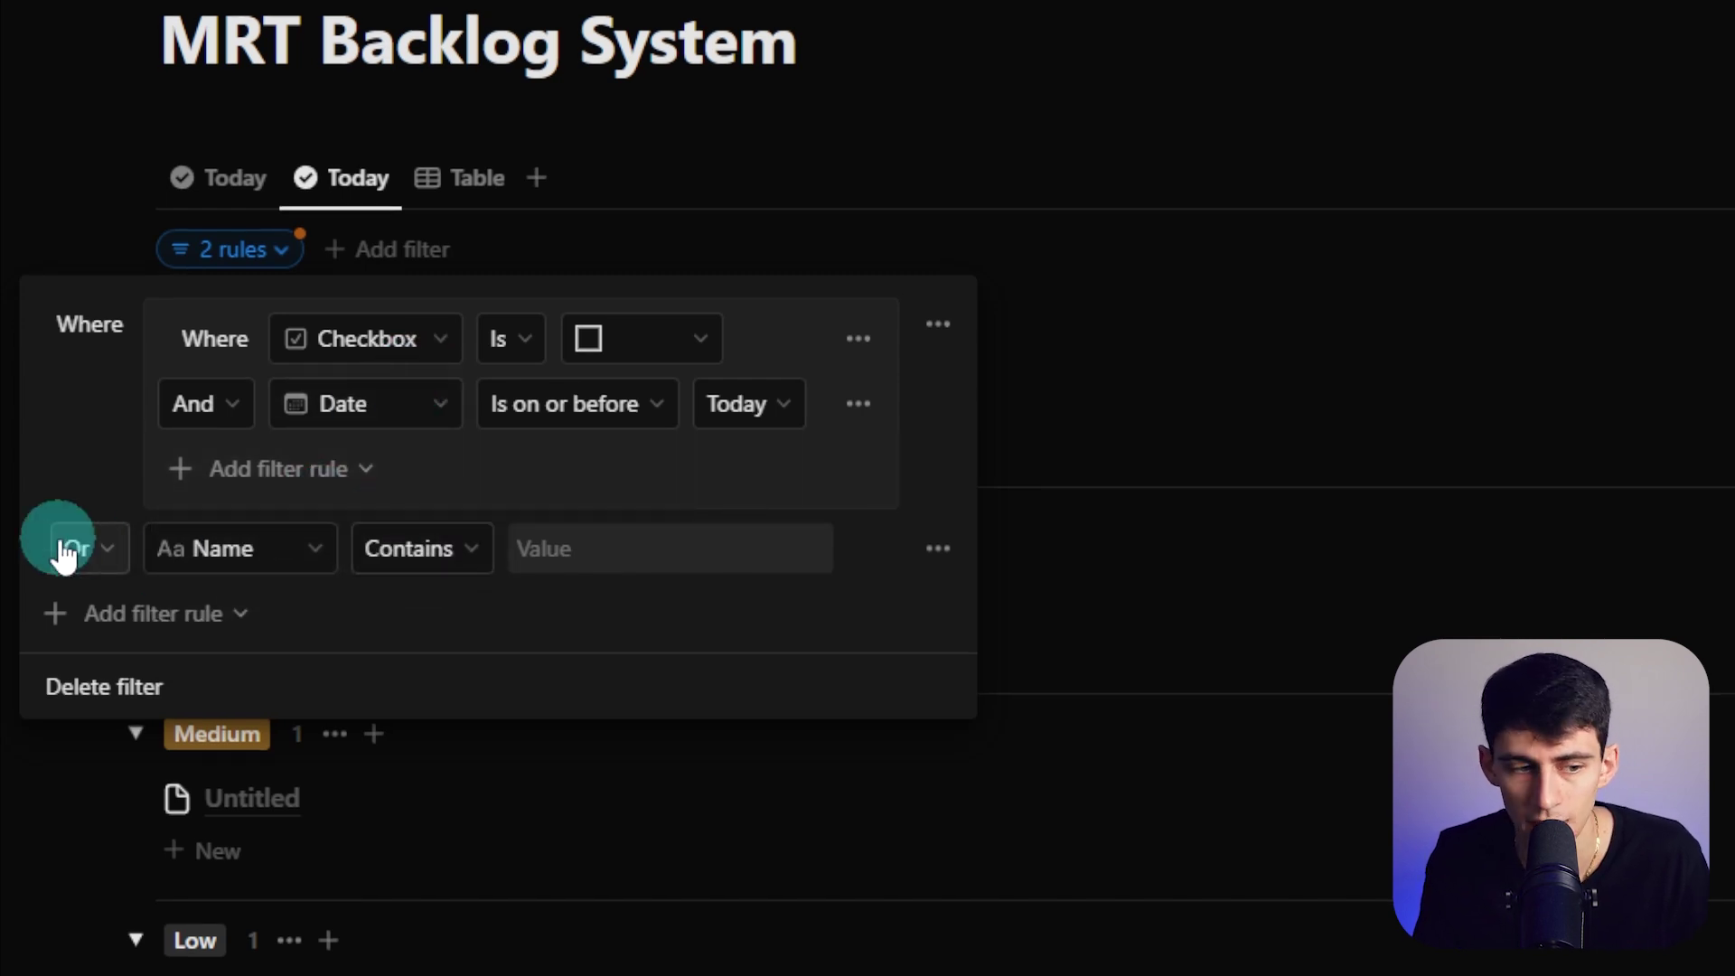
Turn the outer Name rule into a filter group and set its rule to Priority Is MRT Backlog.
click(934, 549)
scroll(967, 578, down, 2)
click(960, 600)
click(307, 463)
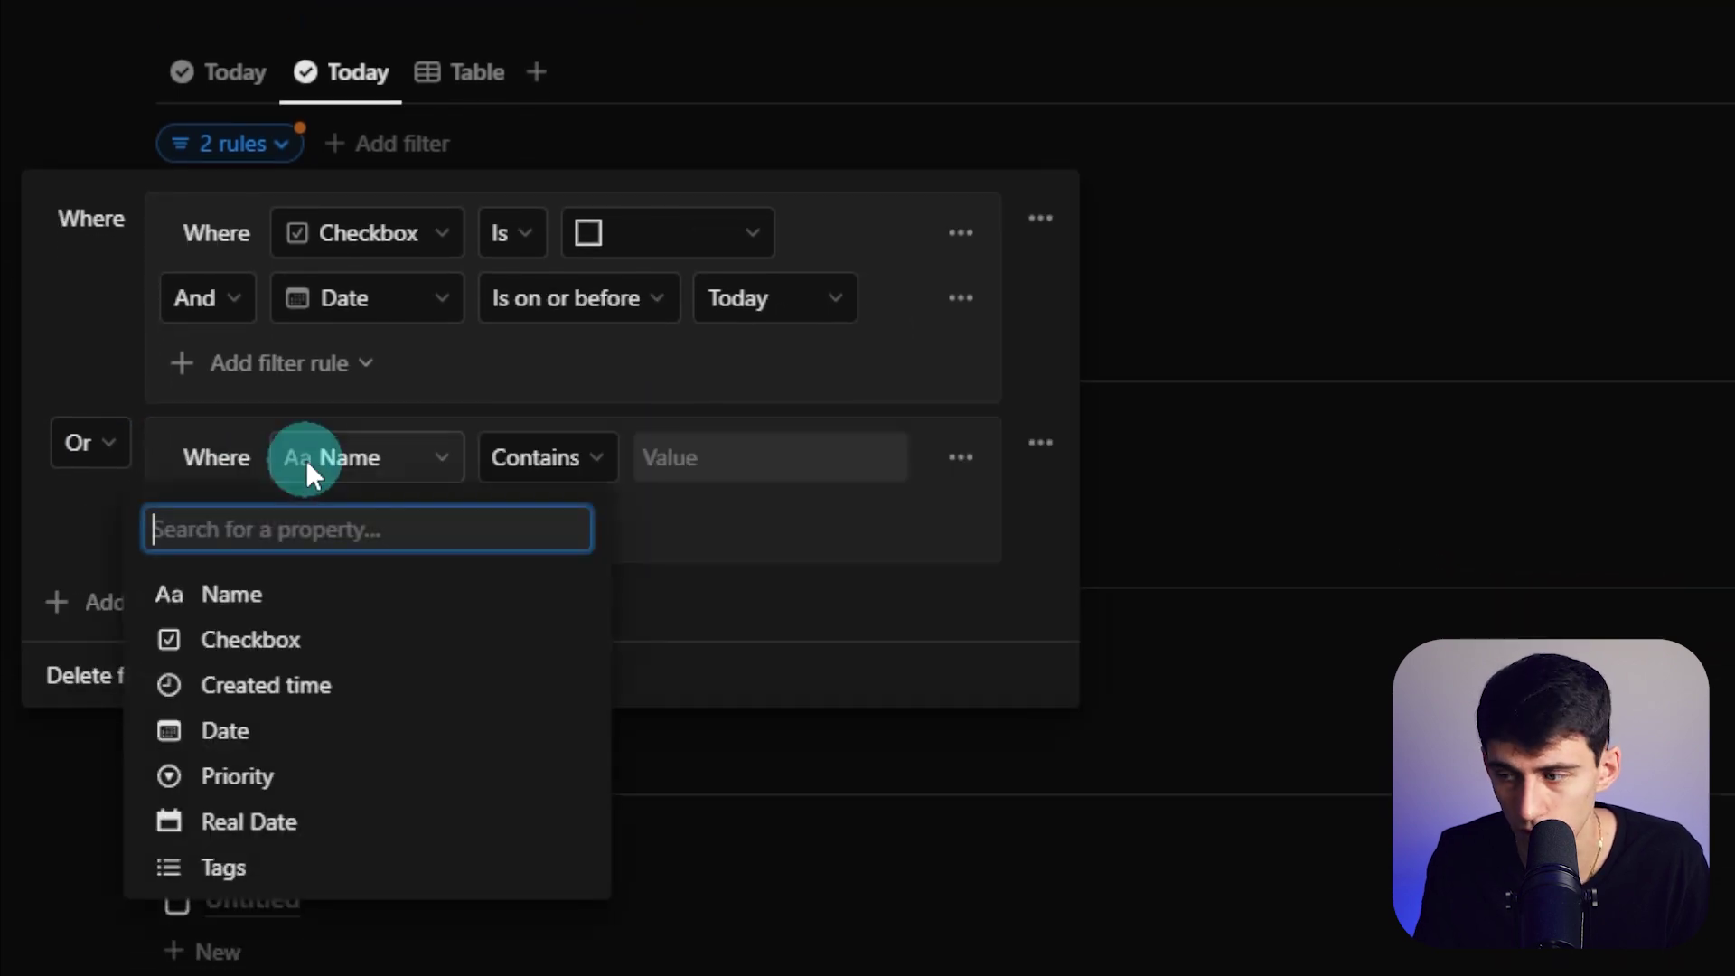
click(237, 776)
click(584, 461)
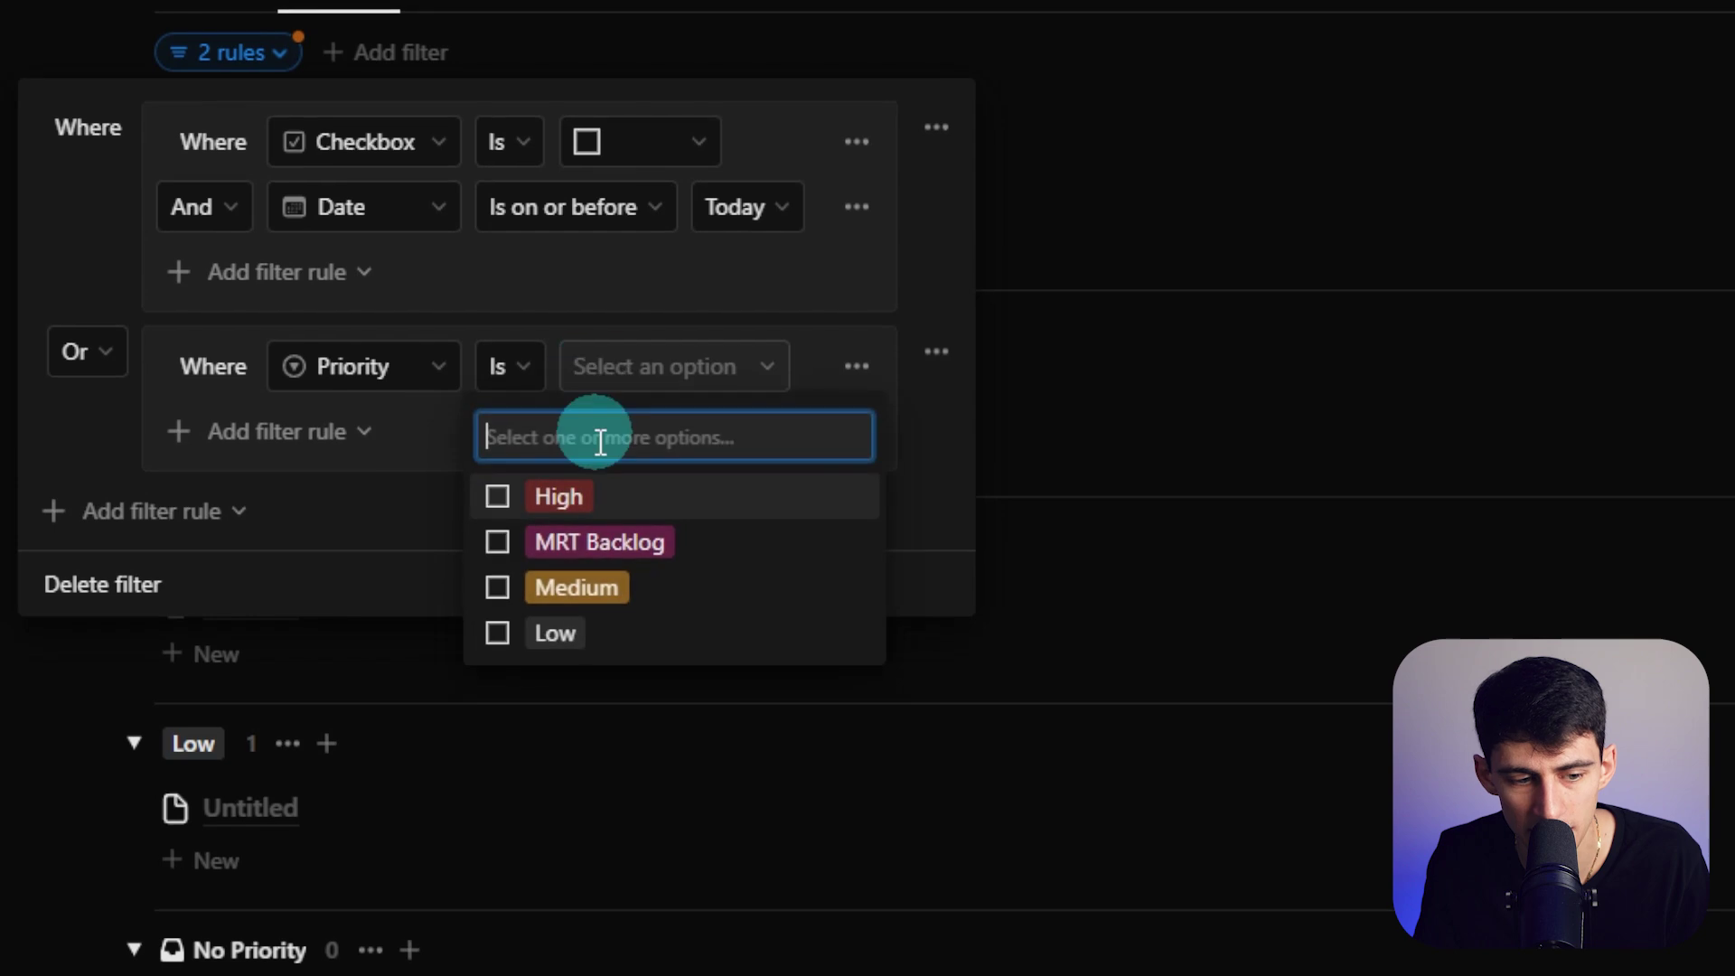
click(600, 542)
Add a second rule on the Checkbox property to the MRT Backlog group, joined with And.
click(312, 431)
click(280, 489)
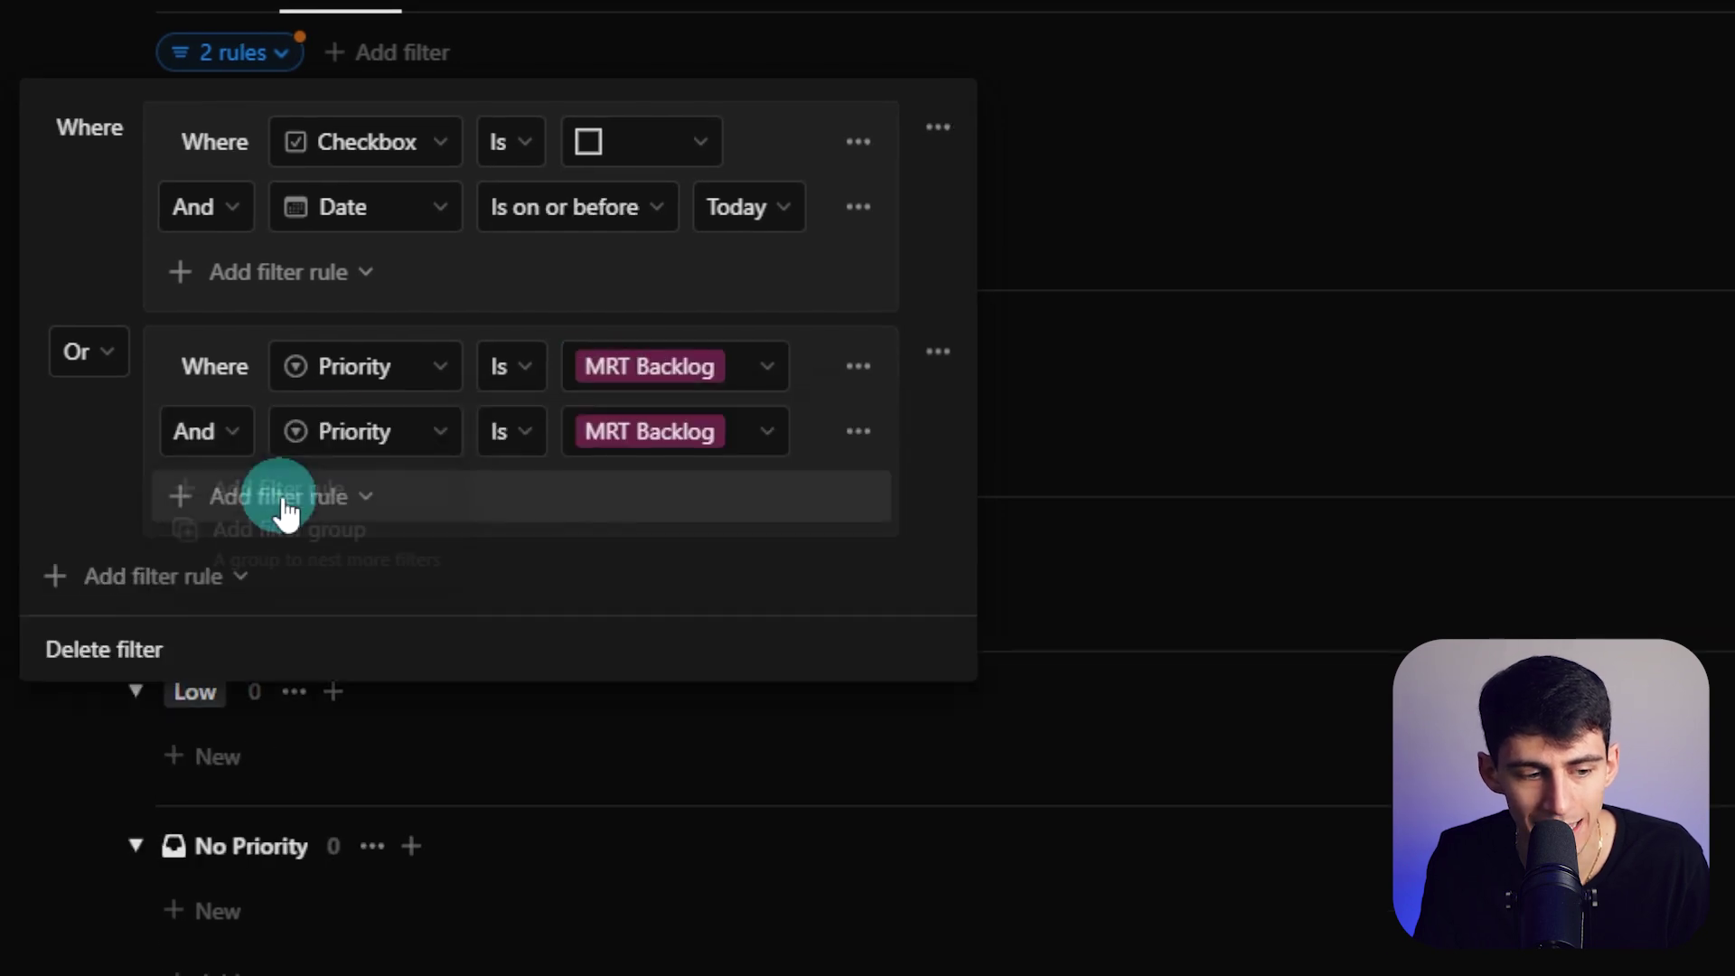
click(327, 432)
text(stat)
key(BackSpace)
key(BackSpace)
key(BackSpace)
key(BackSpace)
text(che)
key(Return)
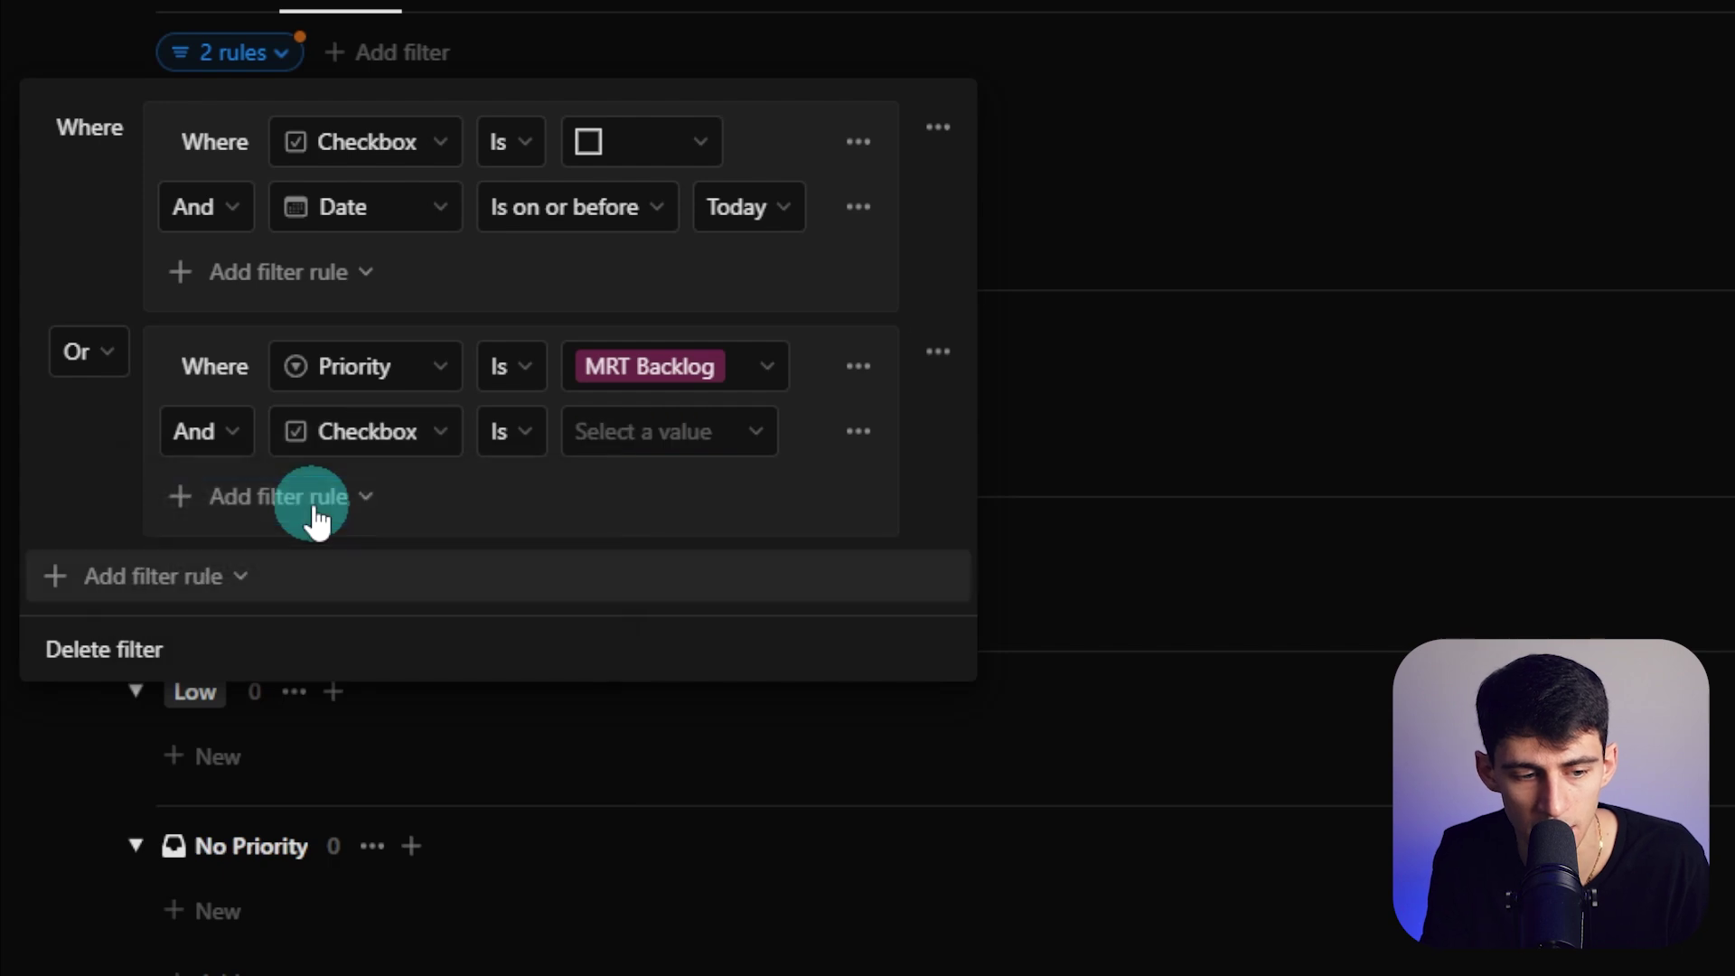
Add a Real Date rule to the MRT Backlog group, change its date condition, and save the filters for everyone.
click(316, 522)
click(248, 554)
click(299, 507)
text(rea)
click(261, 596)
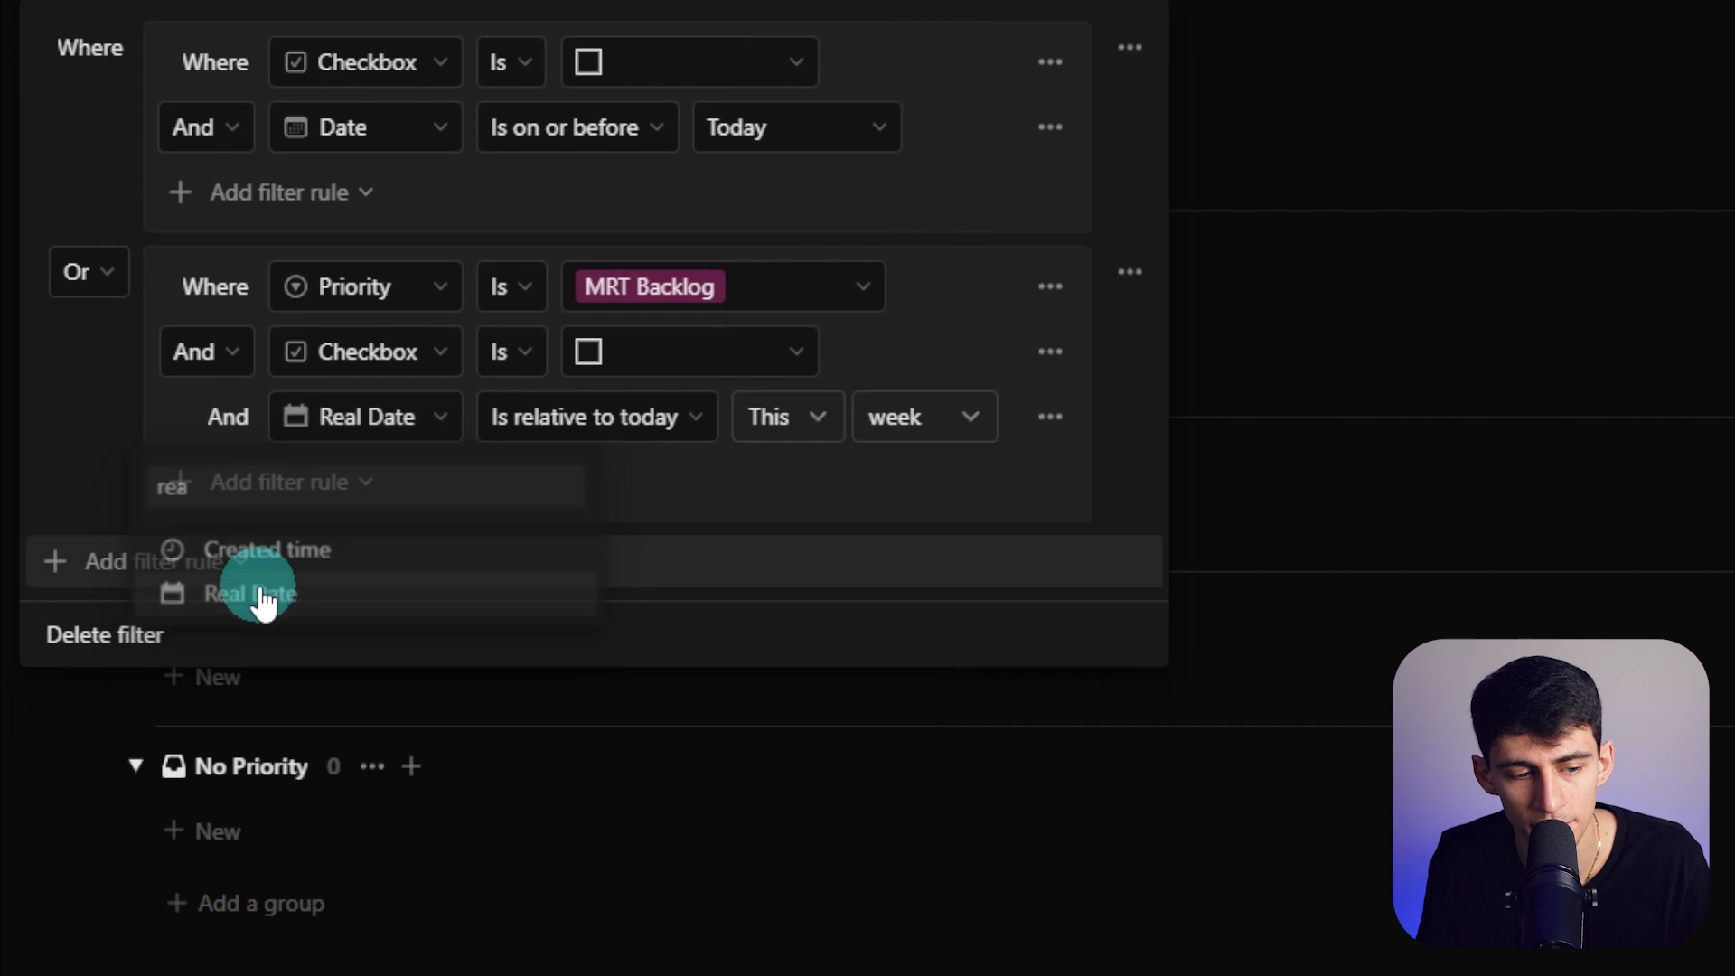
click(633, 443)
click(571, 603)
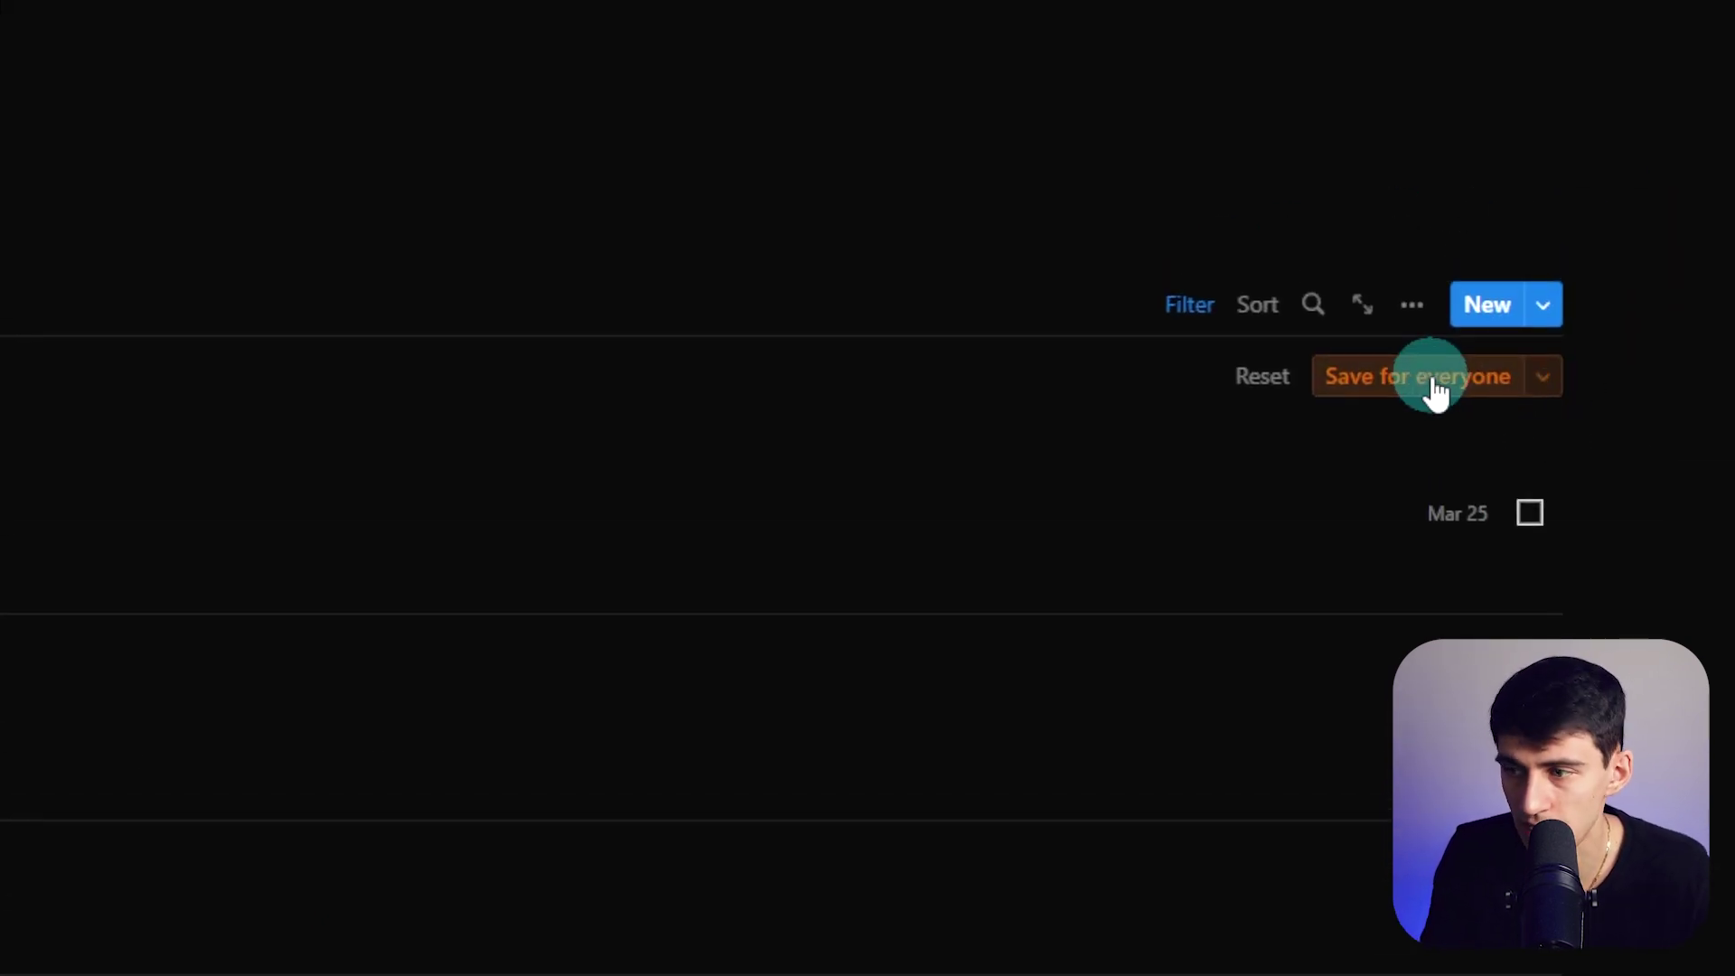
click(1435, 390)
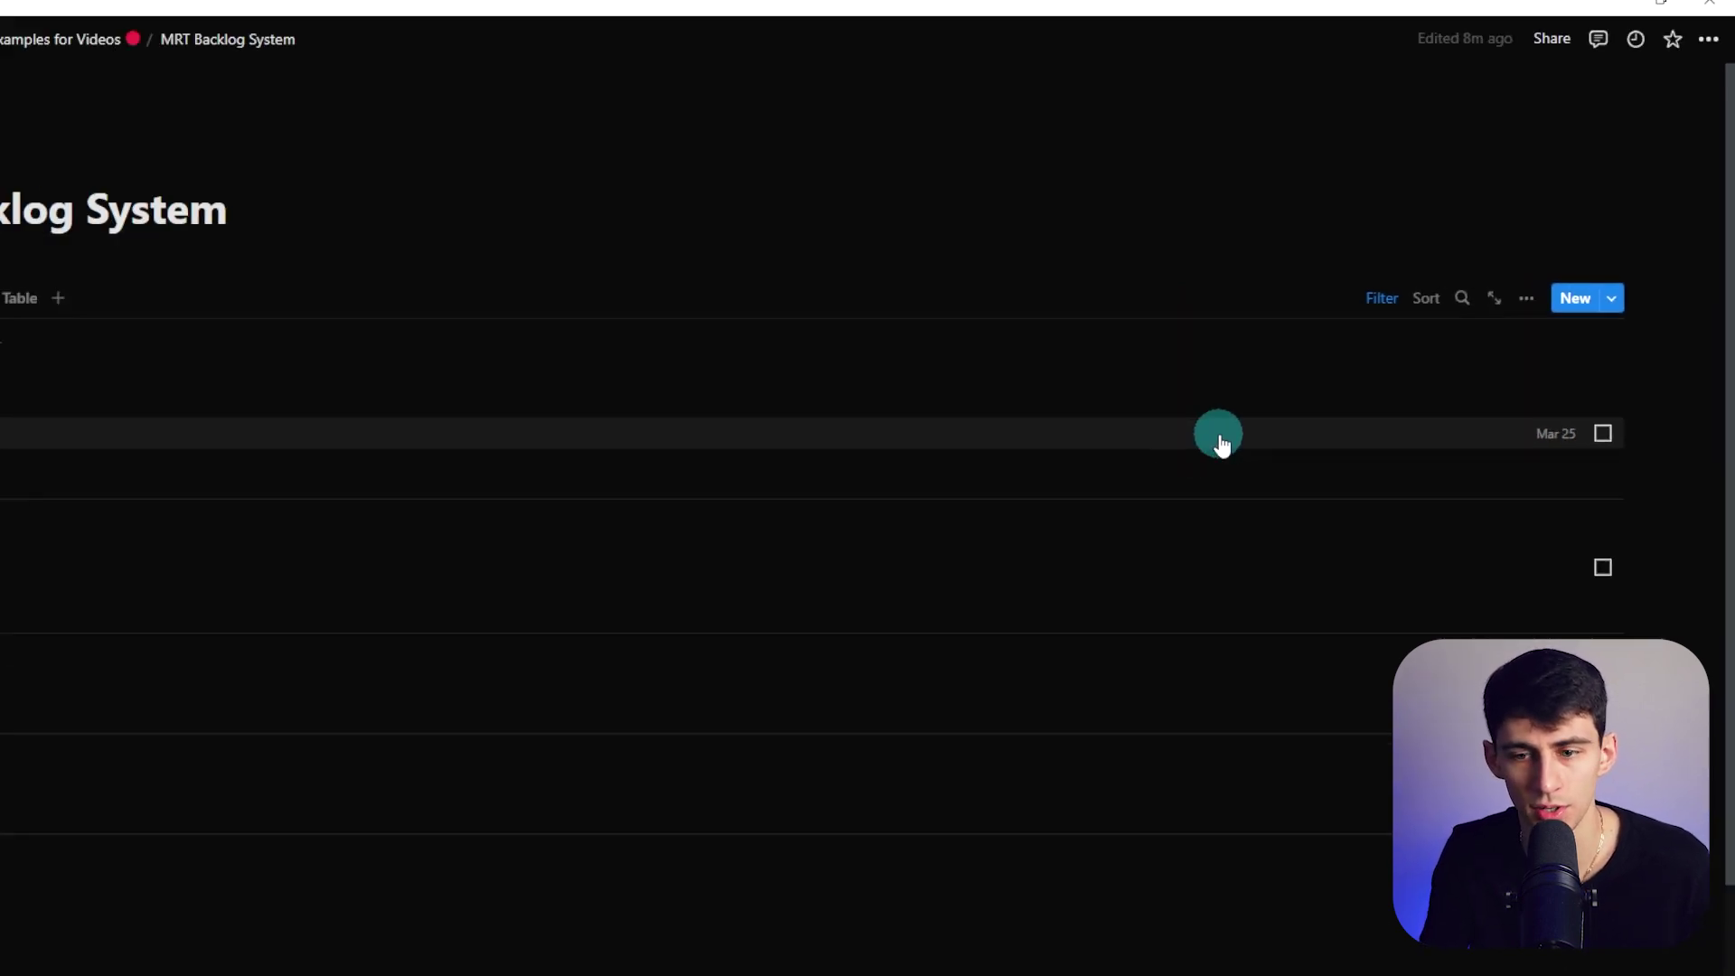
Name the untitled High task "Record Video", add "Talk to New Sponsors" under High and a microphone-fixing task under Low.
click(912, 517)
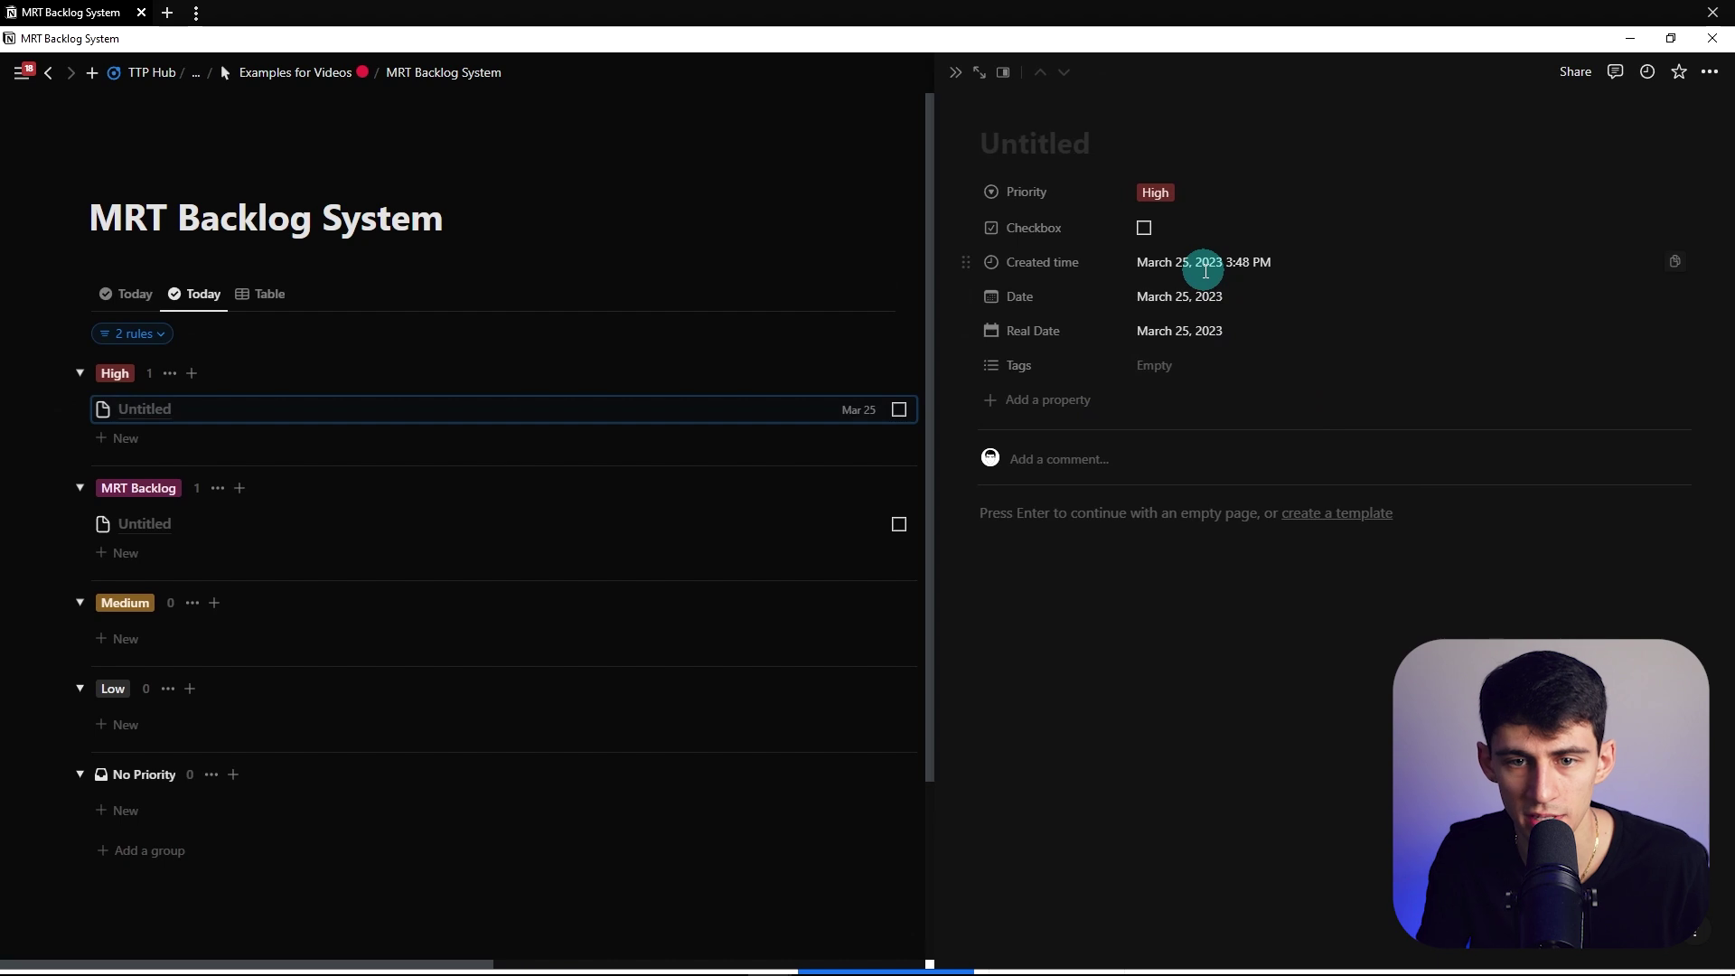
text(Record )
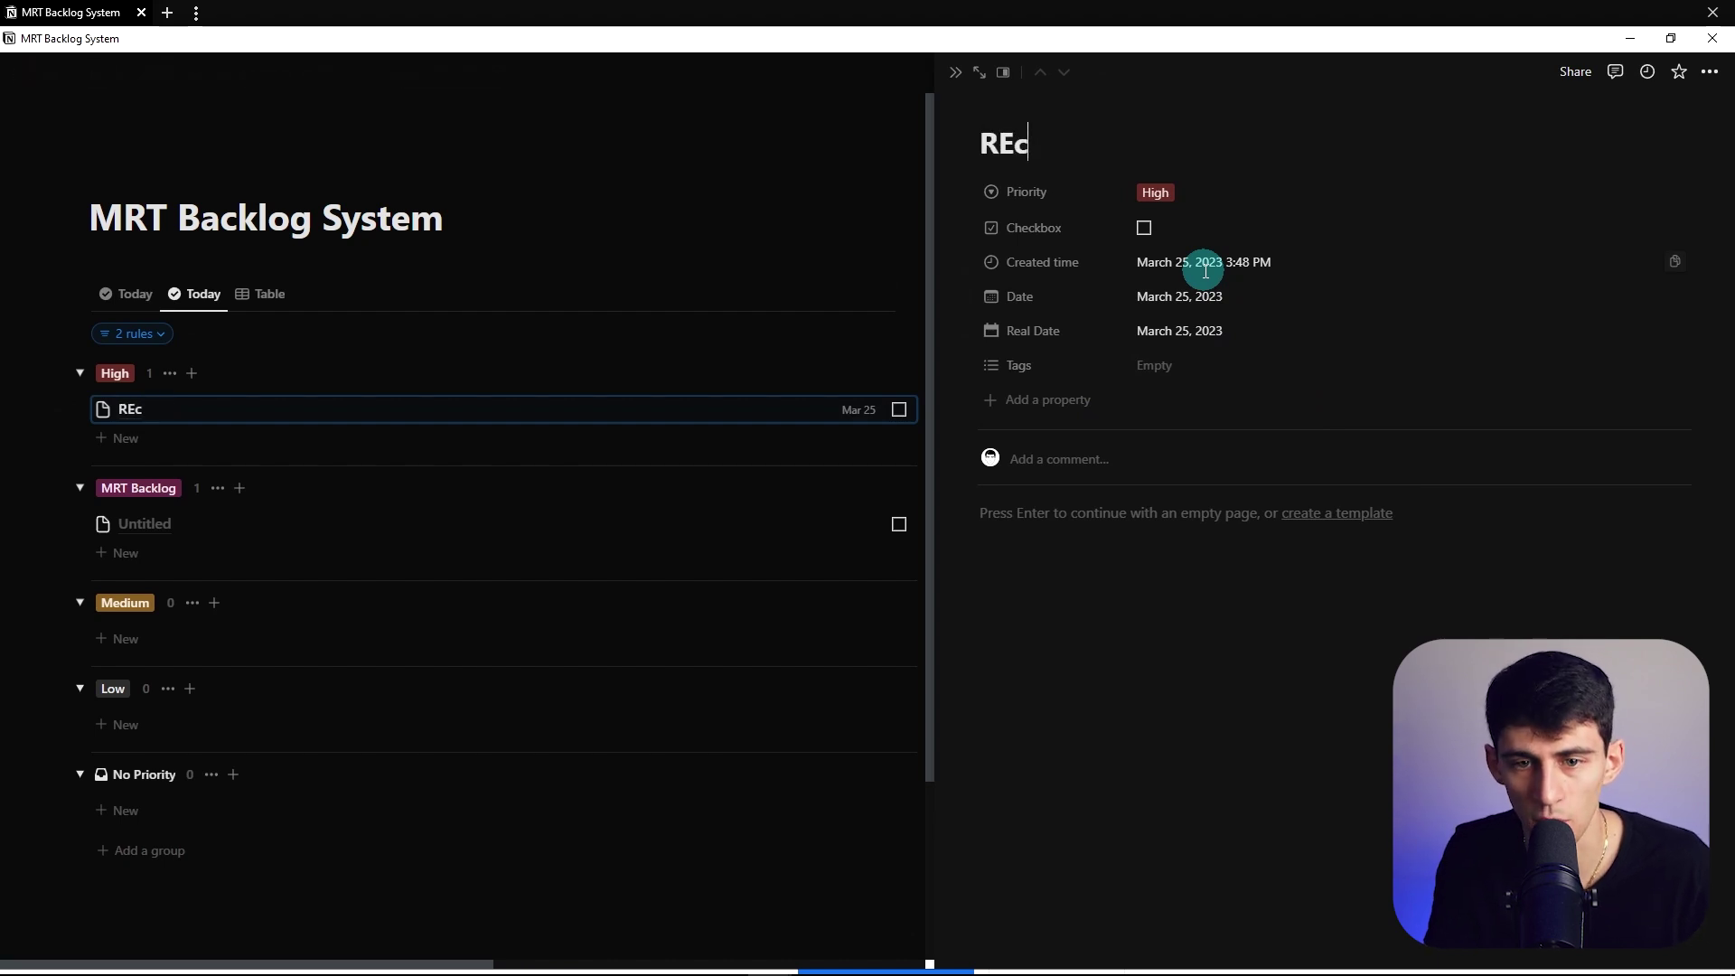
text(Vide)
text(o)
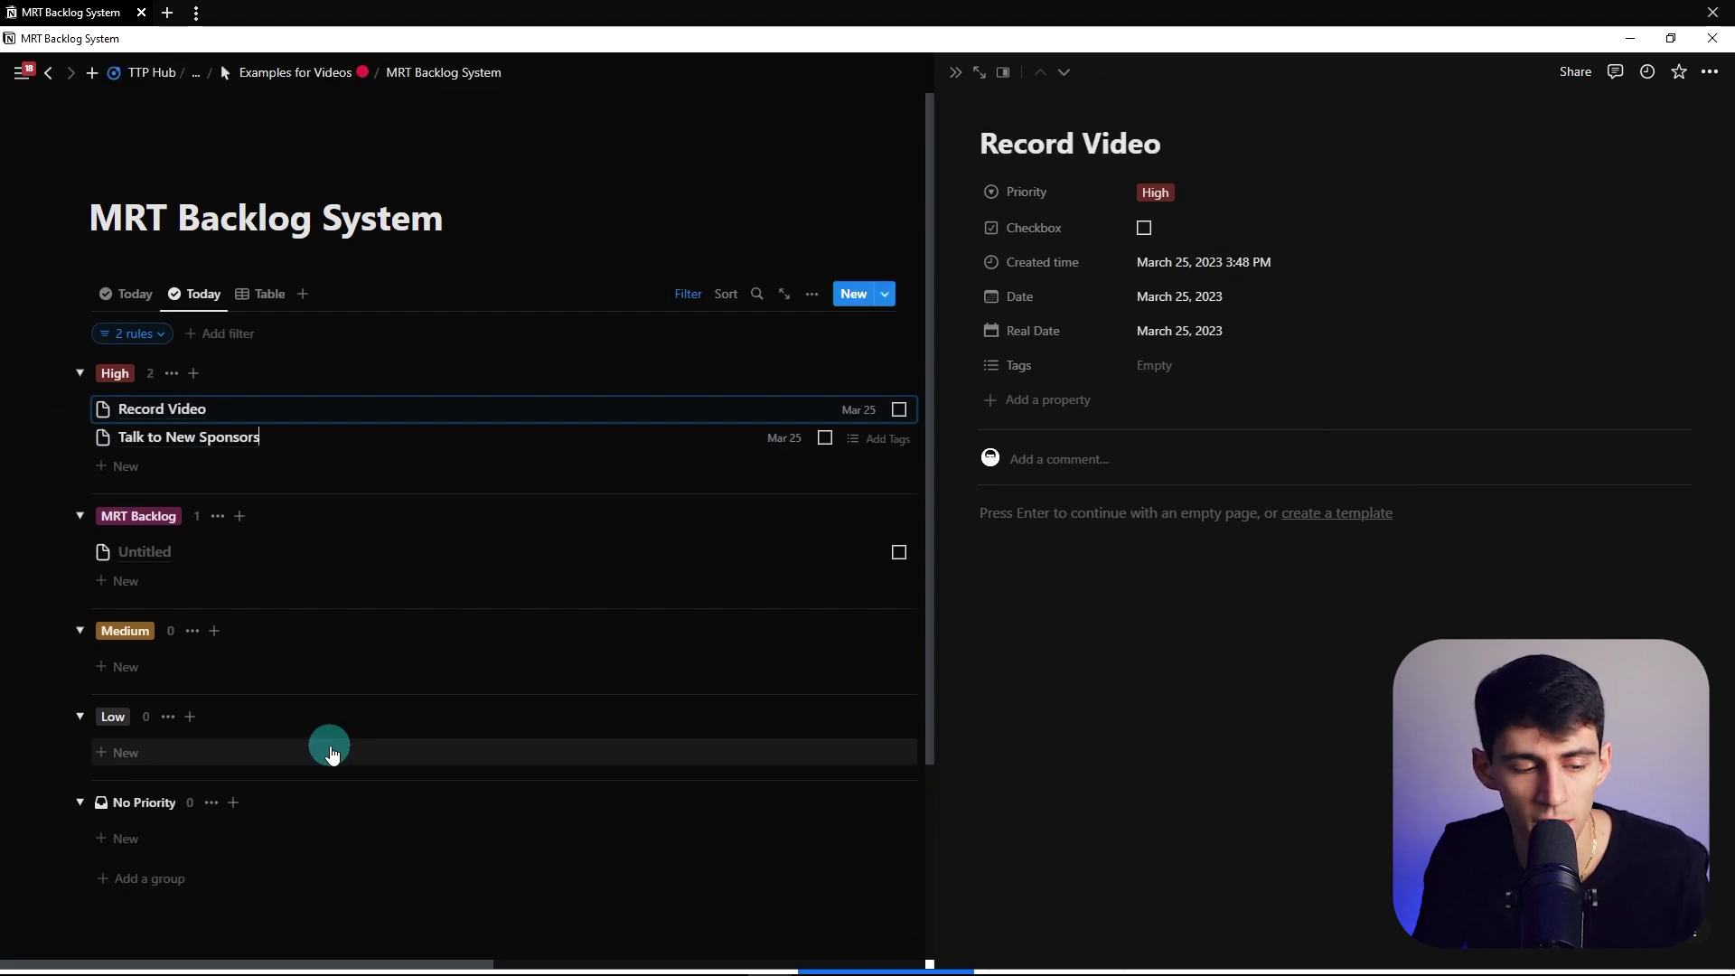
click(330, 755)
text(Fix New Microphone for Chantz)
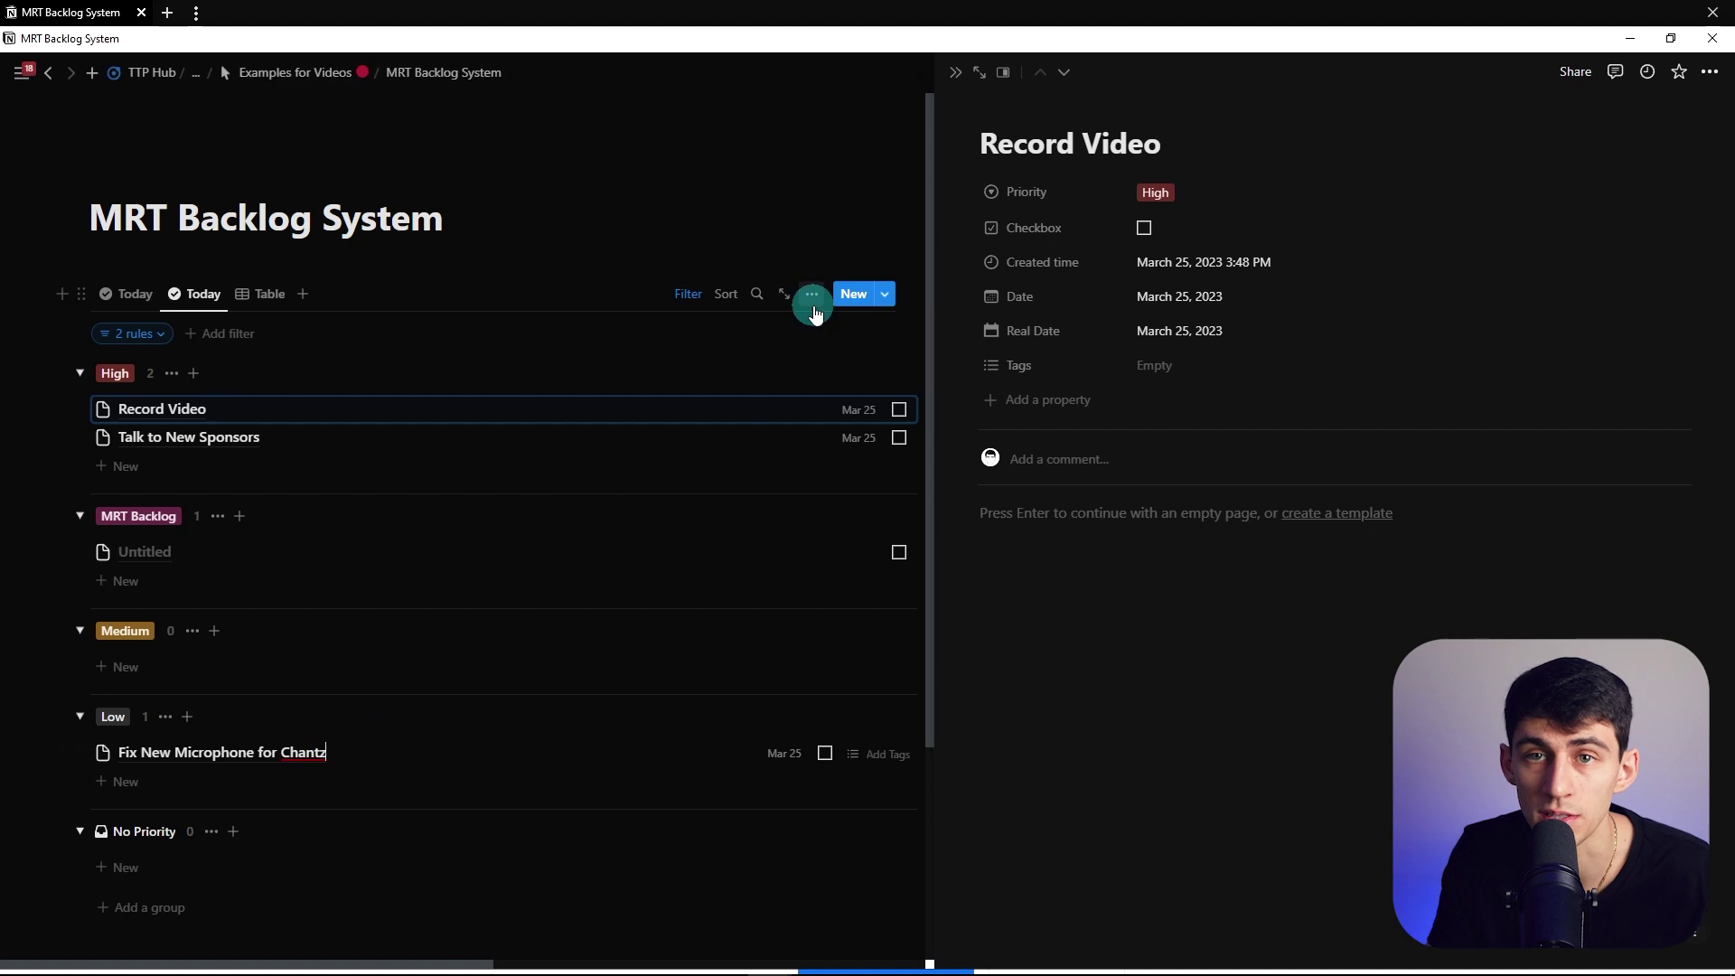
Create a Tasks template with a checkmark icon and set it as the default template.
click(1504, 417)
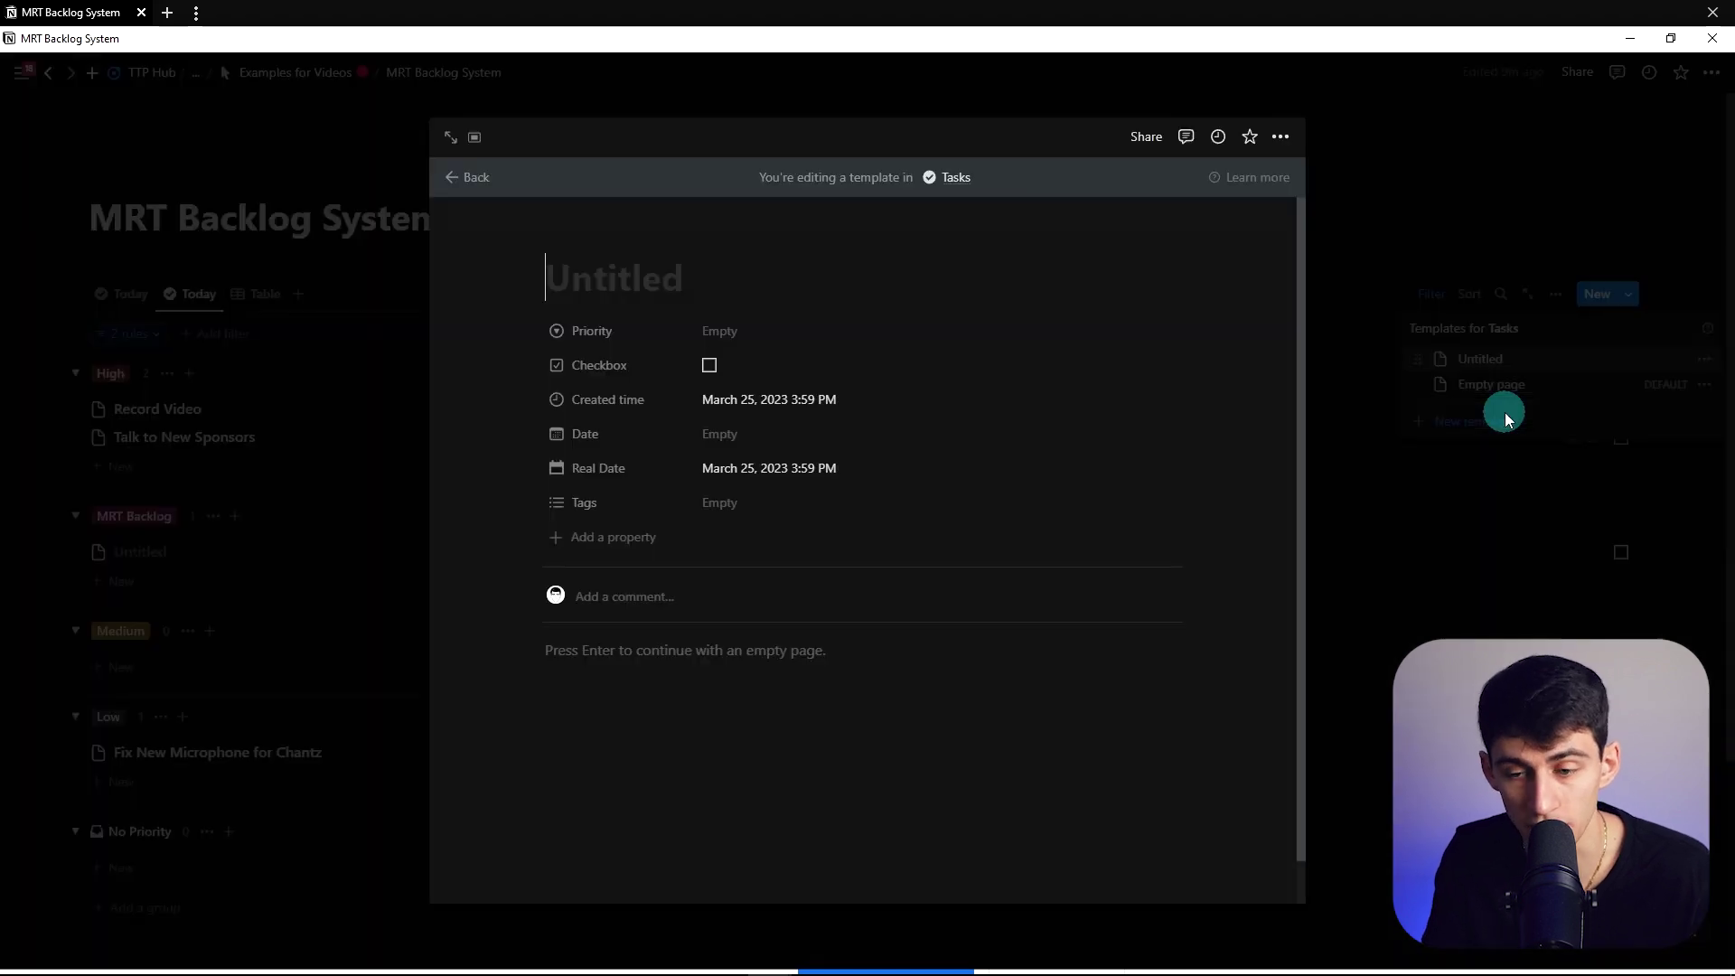
click(573, 241)
click(424, 499)
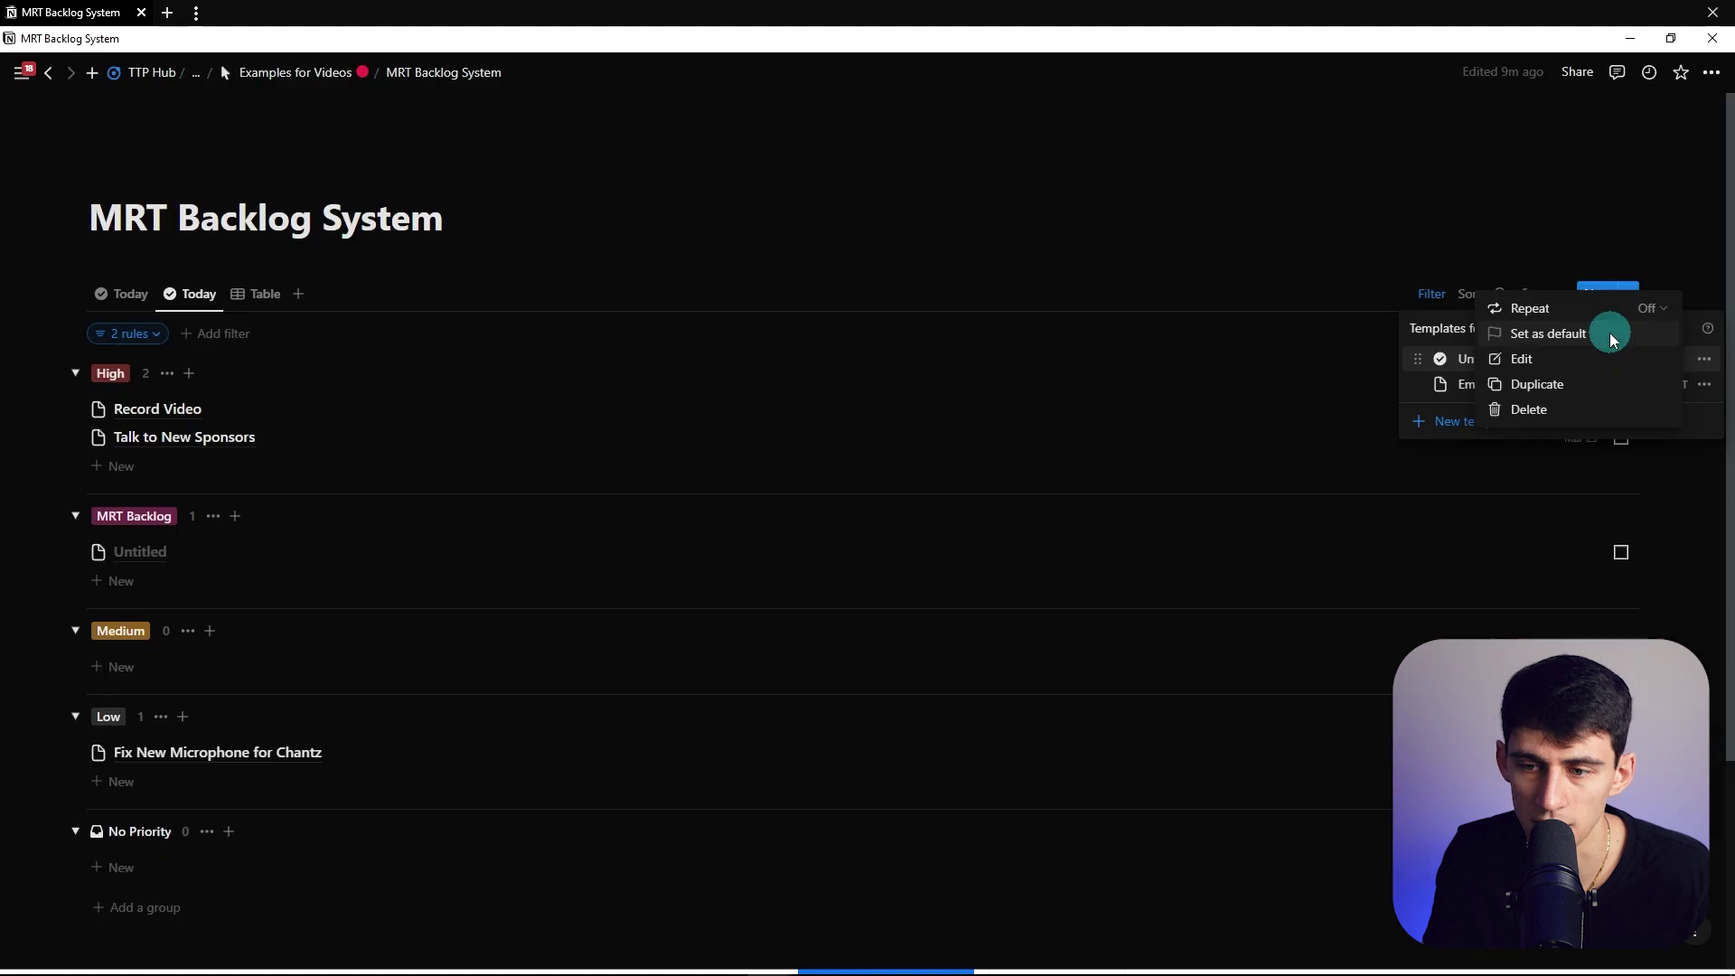
click(1610, 334)
click(857, 495)
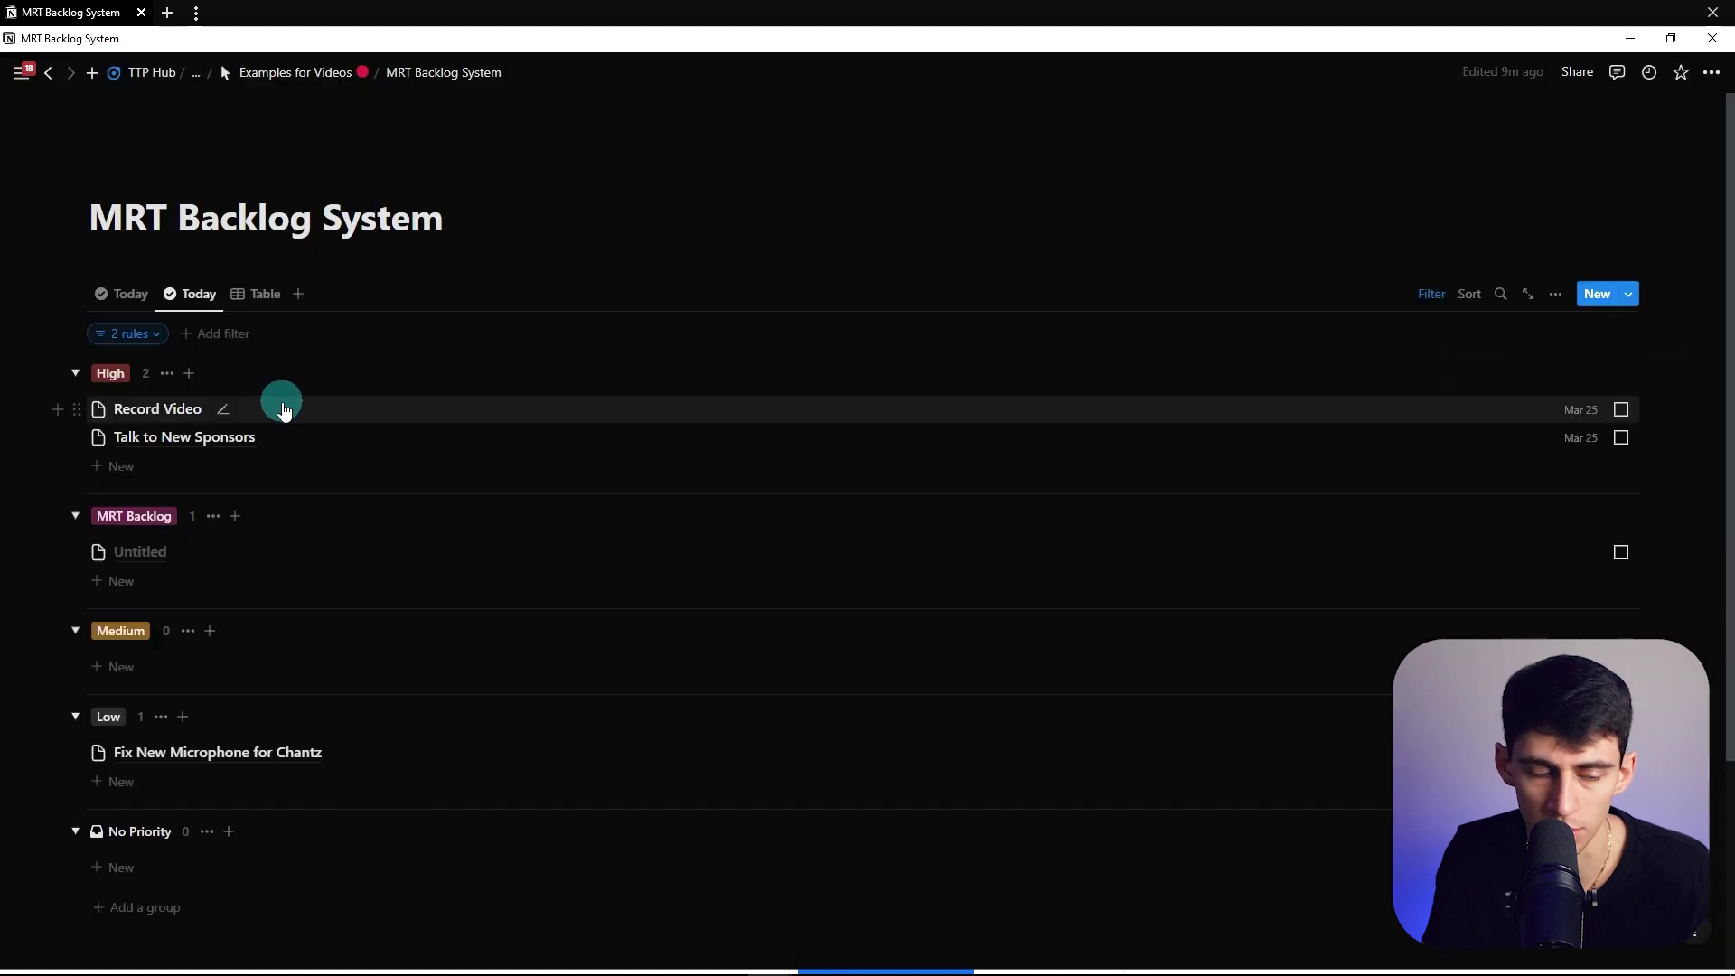
Add a task named "Record" from the default template to the High group.
click(251, 464)
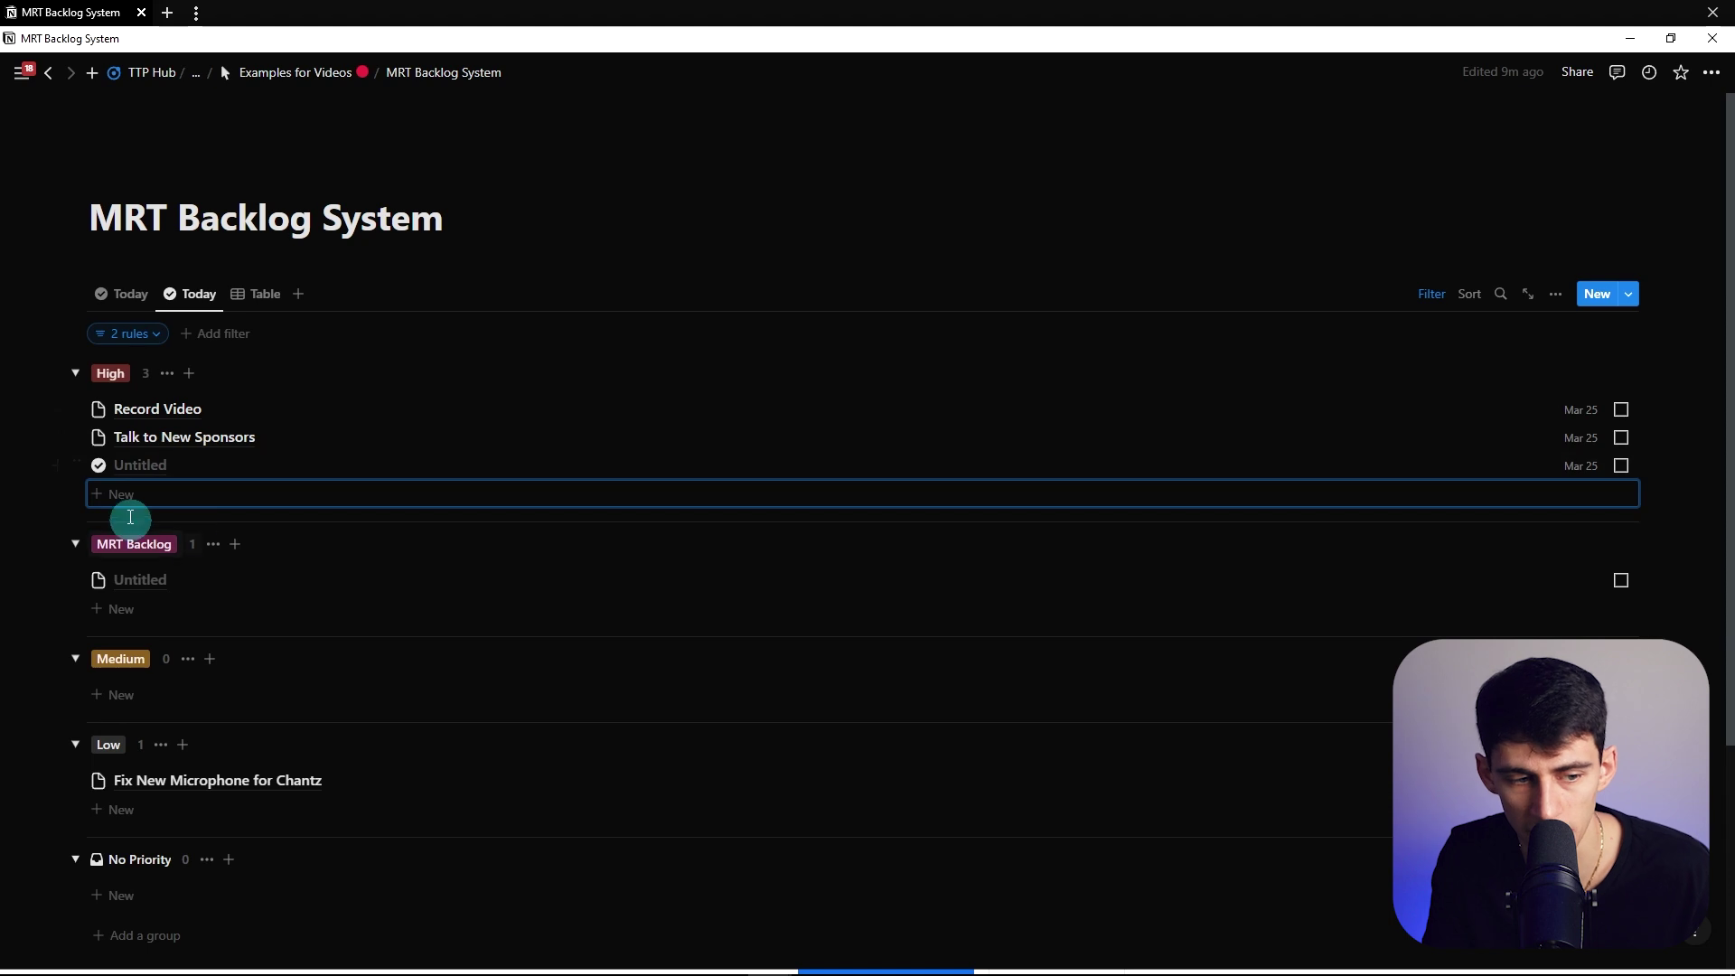
click(185, 465)
text(Record)
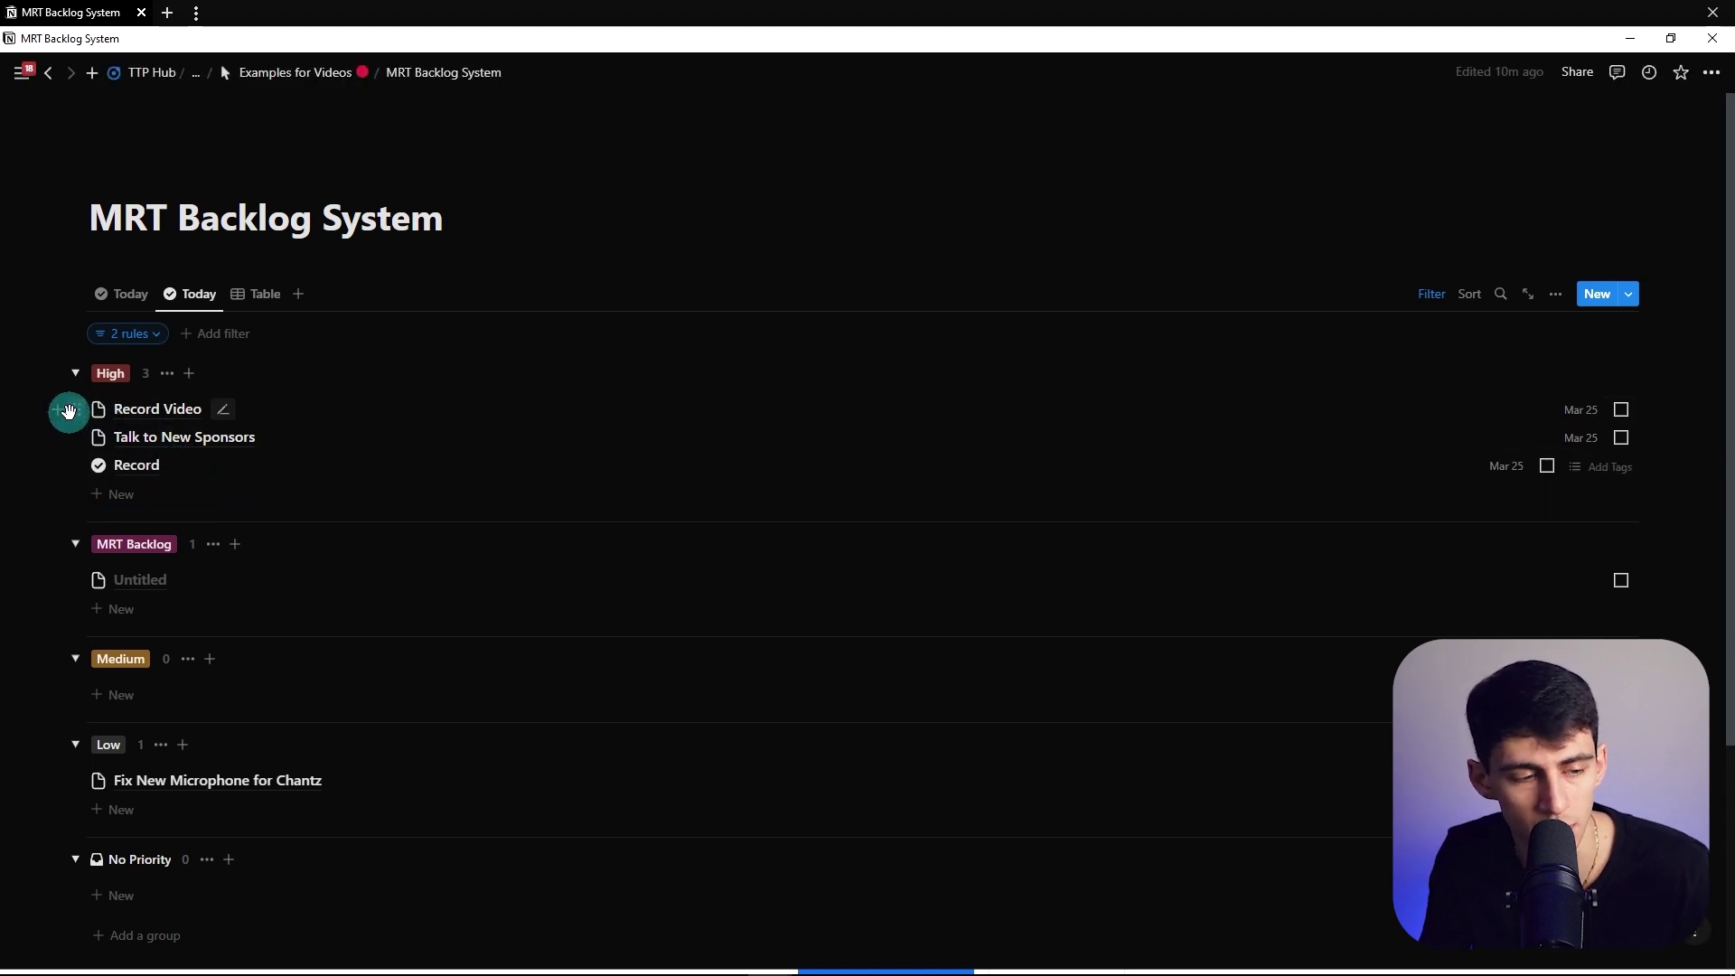
Create another Tasks template and set its Priority to MRT Backlog.
click(1197, 302)
click(1628, 296)
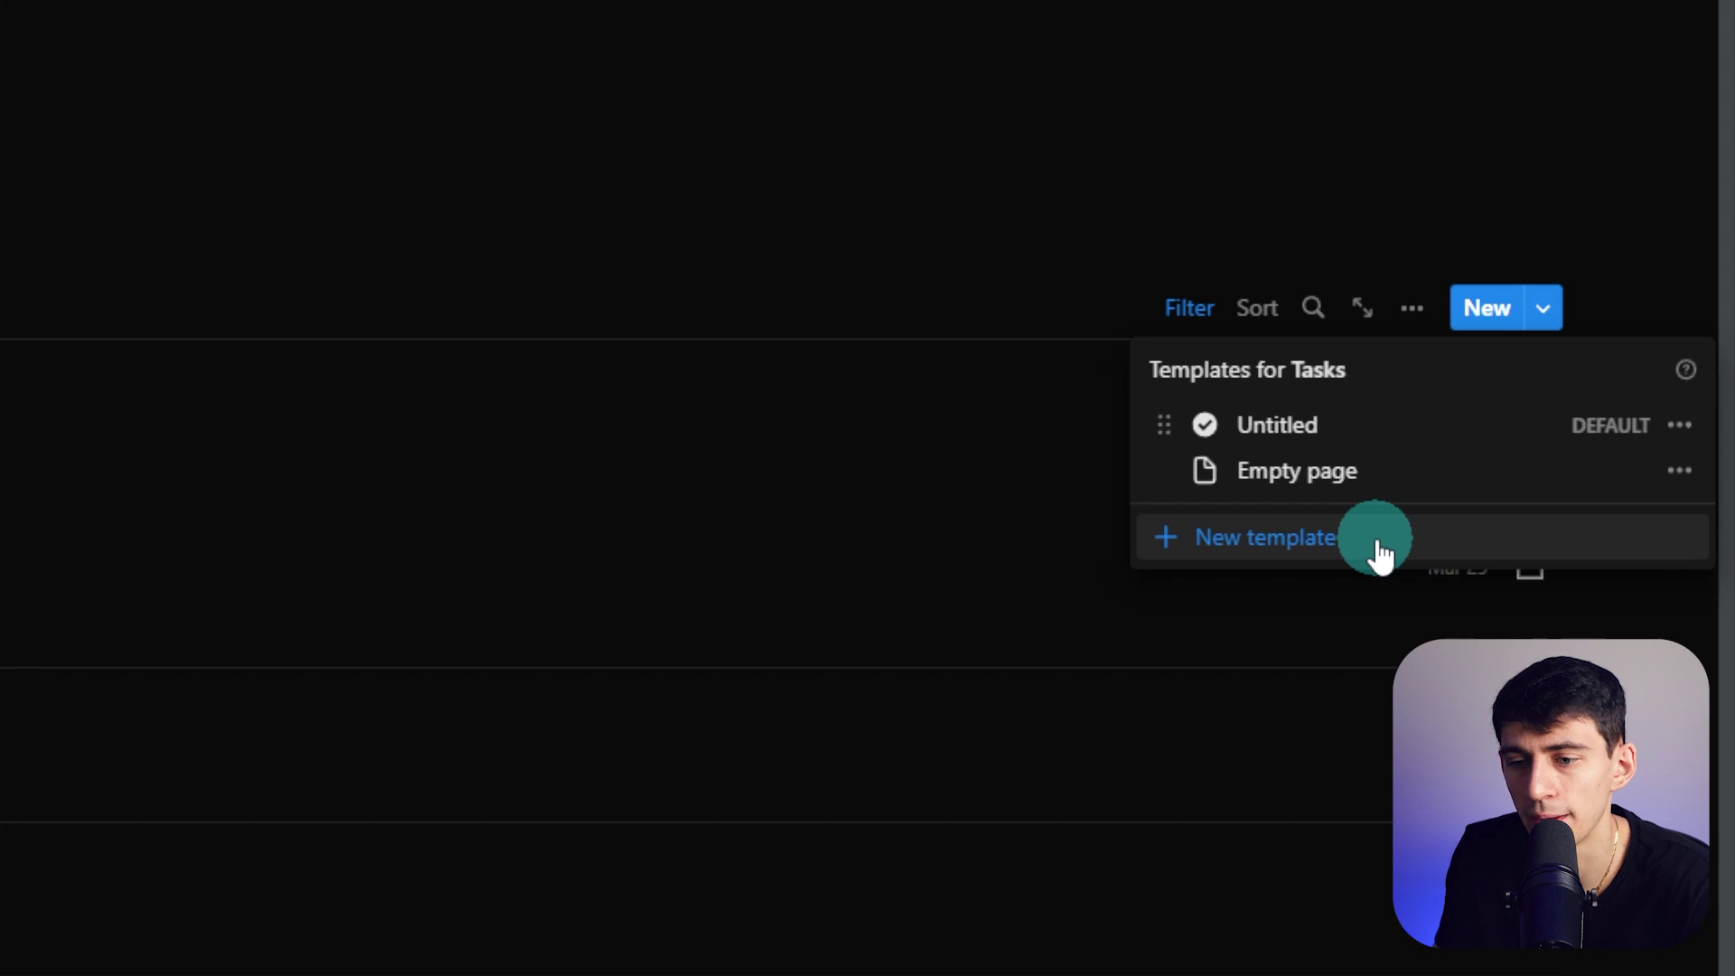
click(1380, 553)
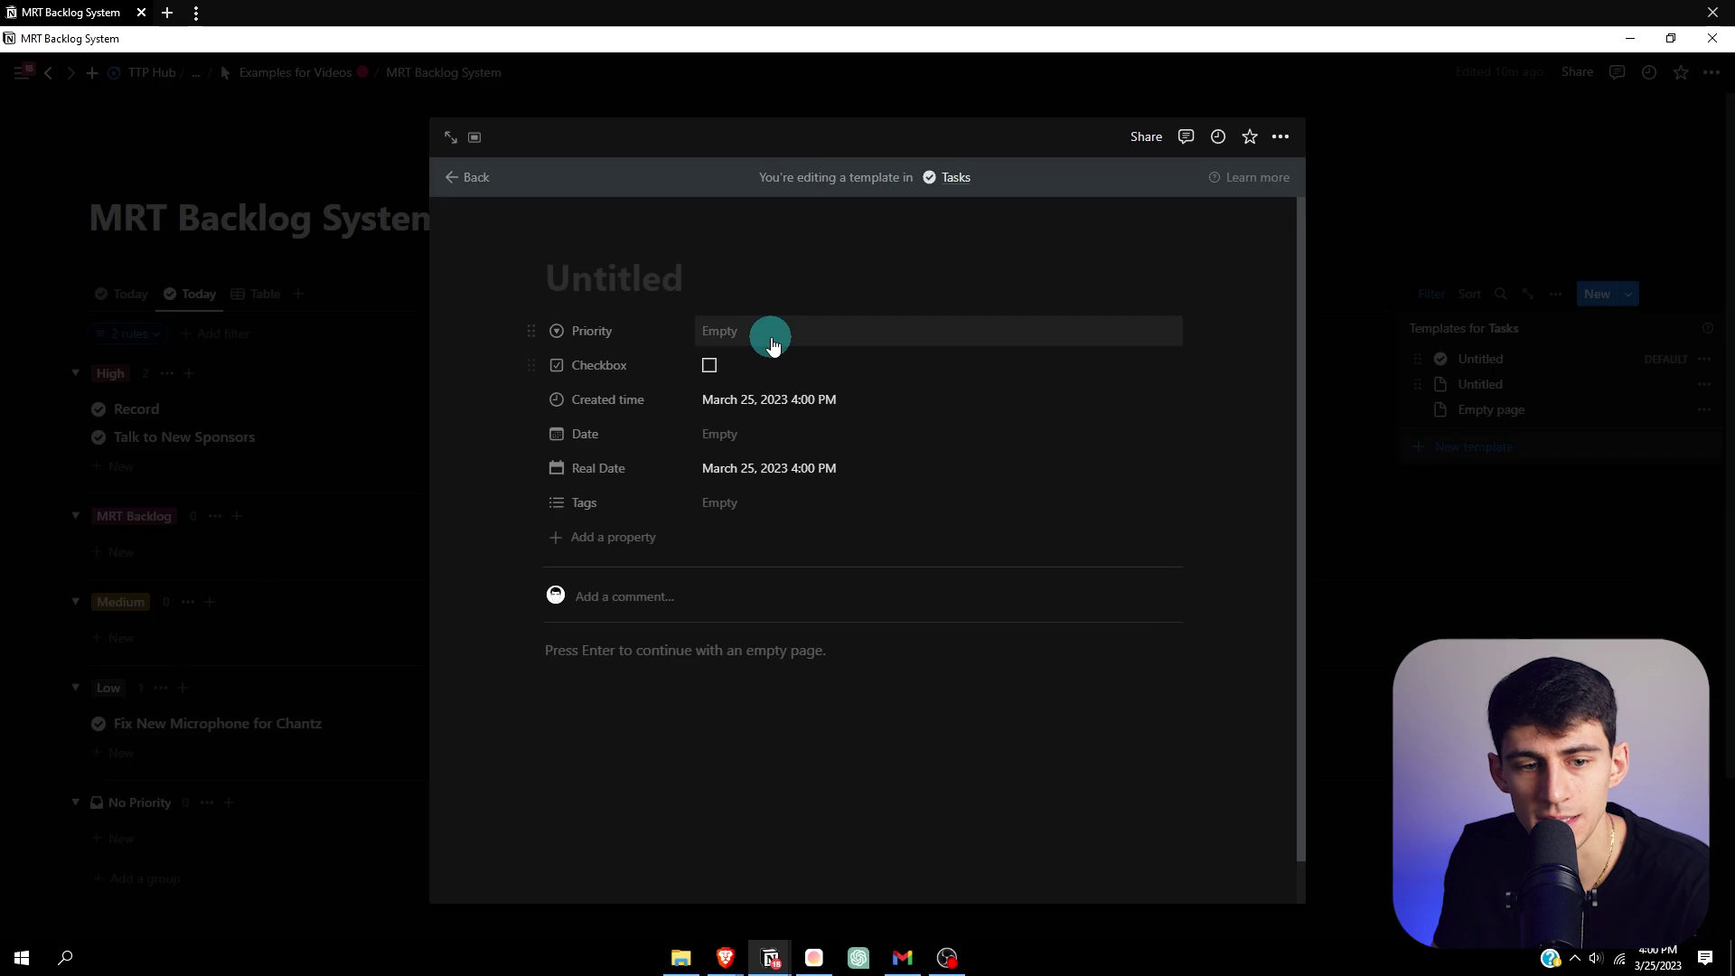
click(623, 291)
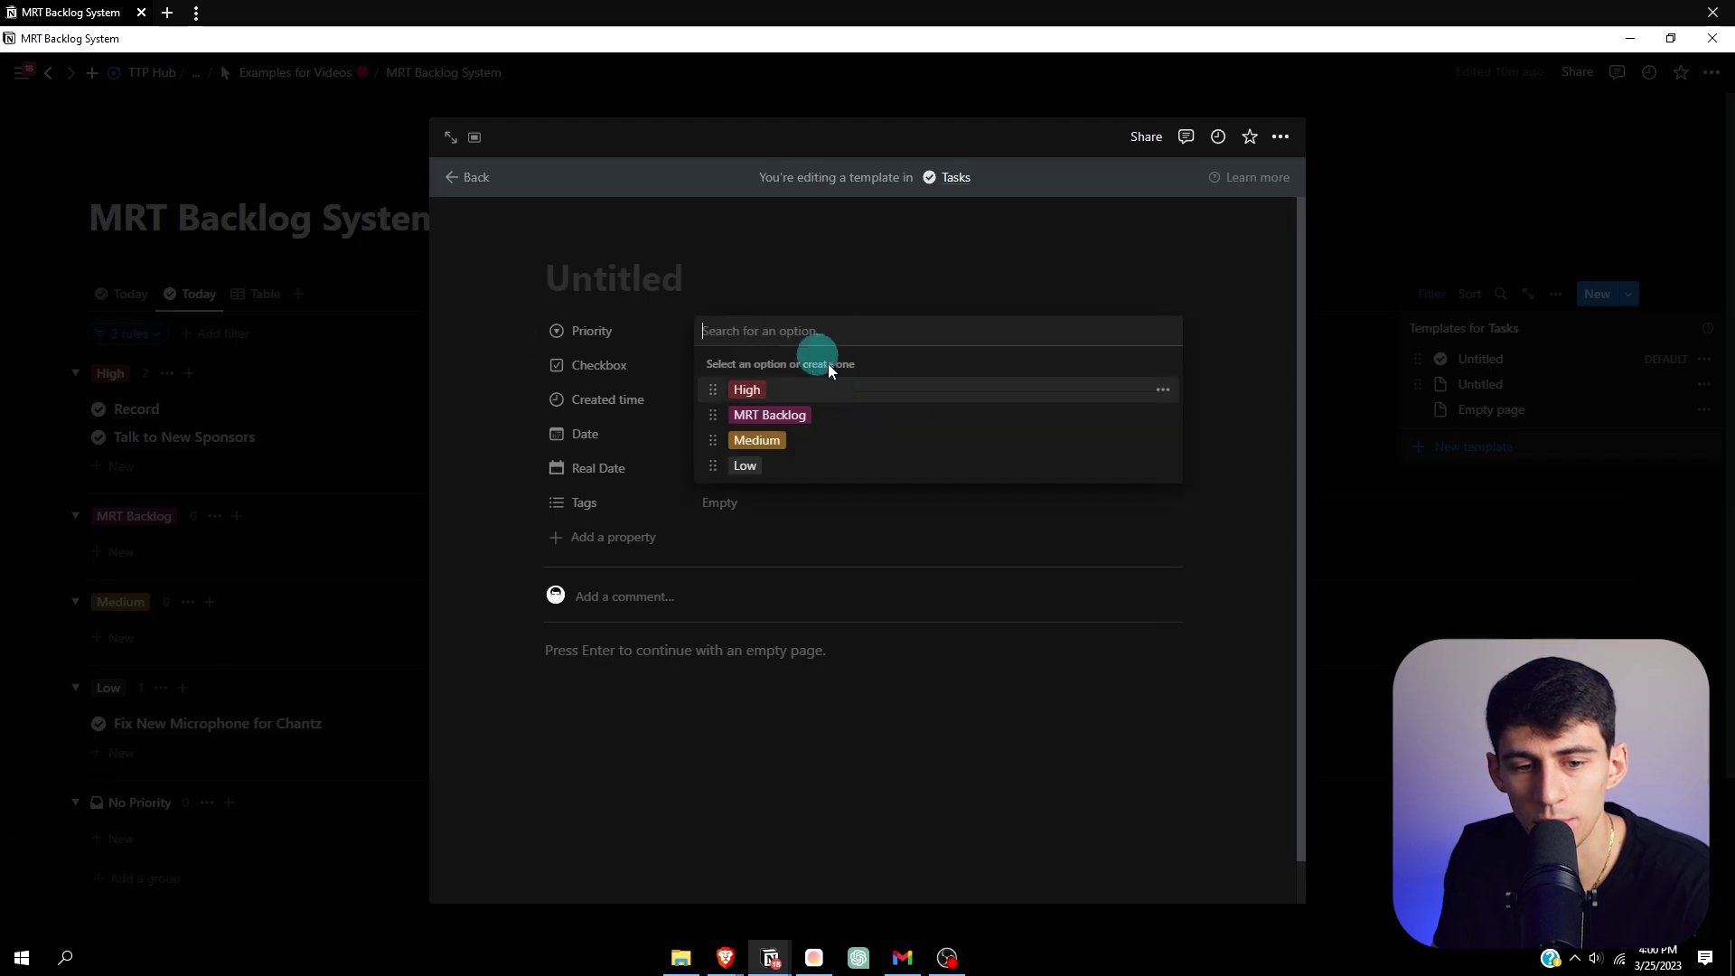
click(805, 415)
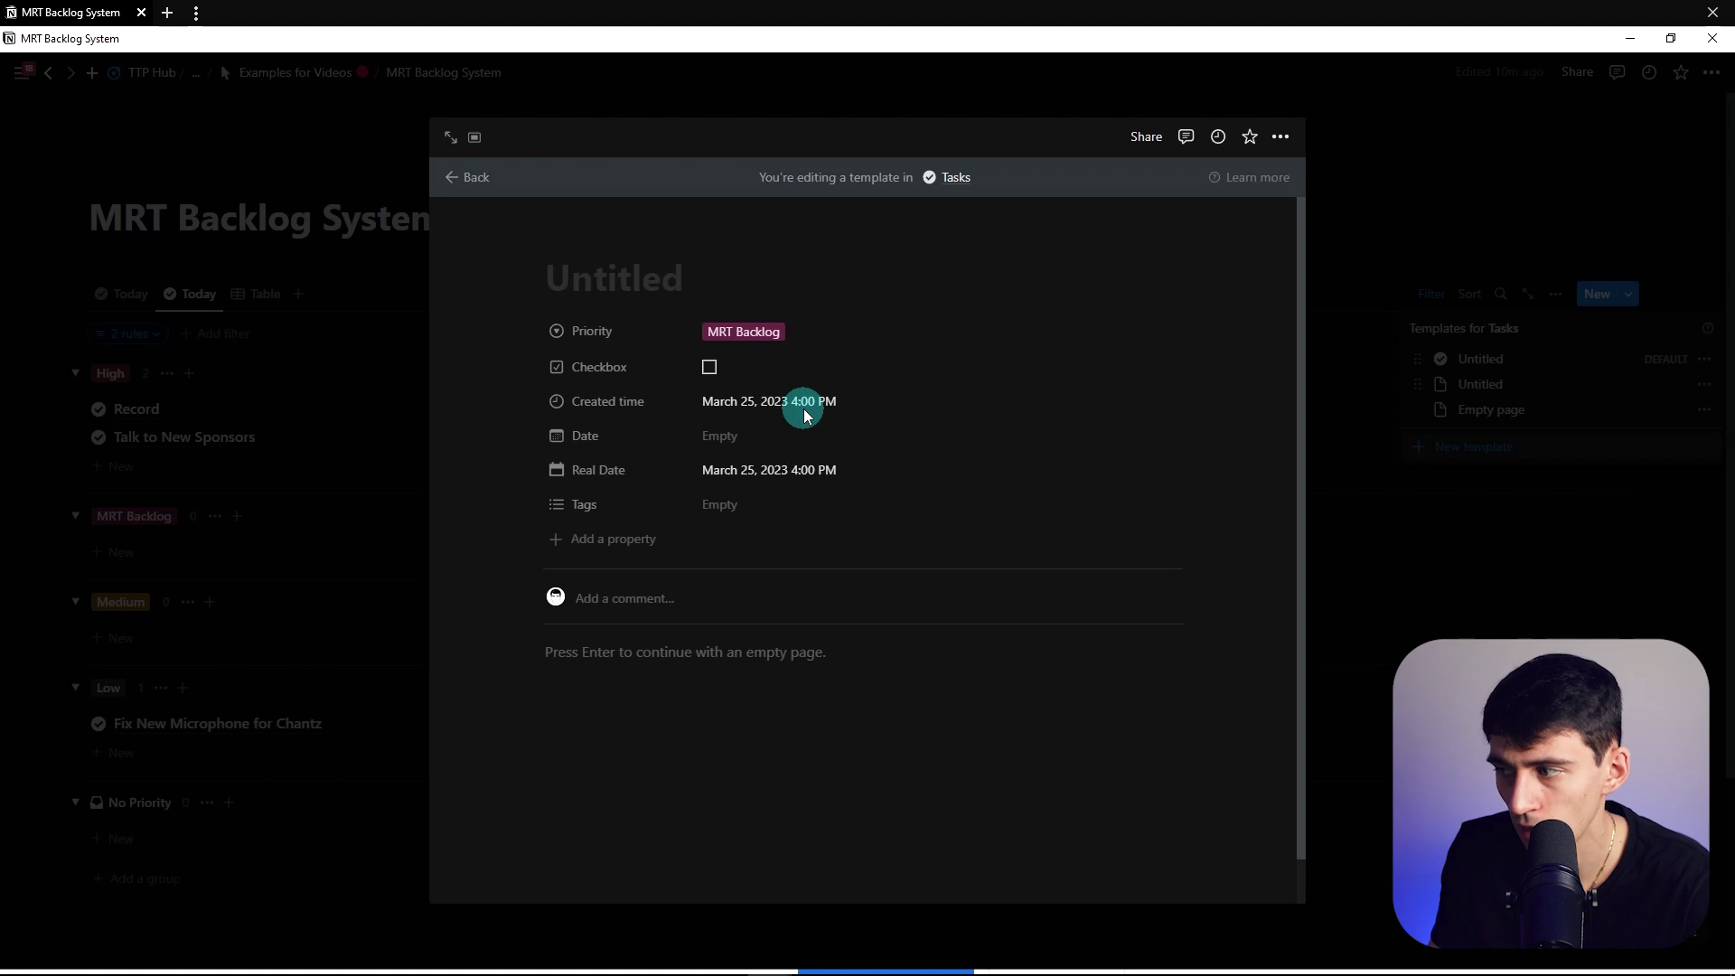
Reorder the template's properties so Date comes first, Real Date second, and Priority sits below Created time.
drag(650, 340, 691, 415)
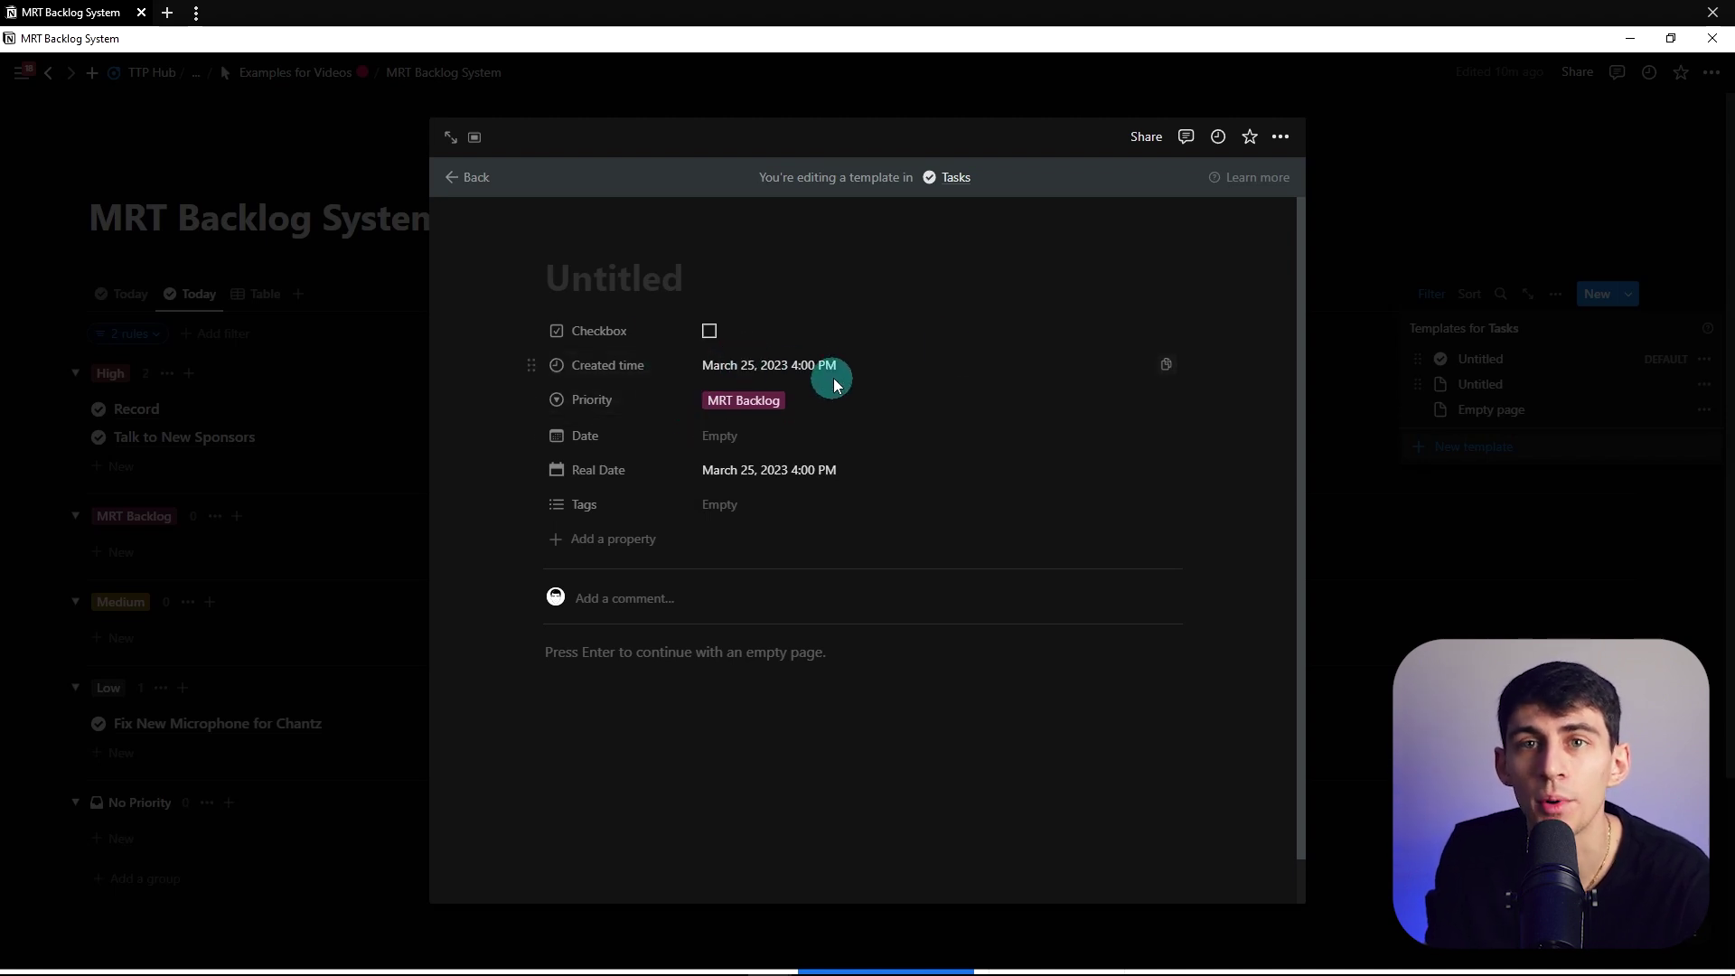
drag(624, 475, 643, 310)
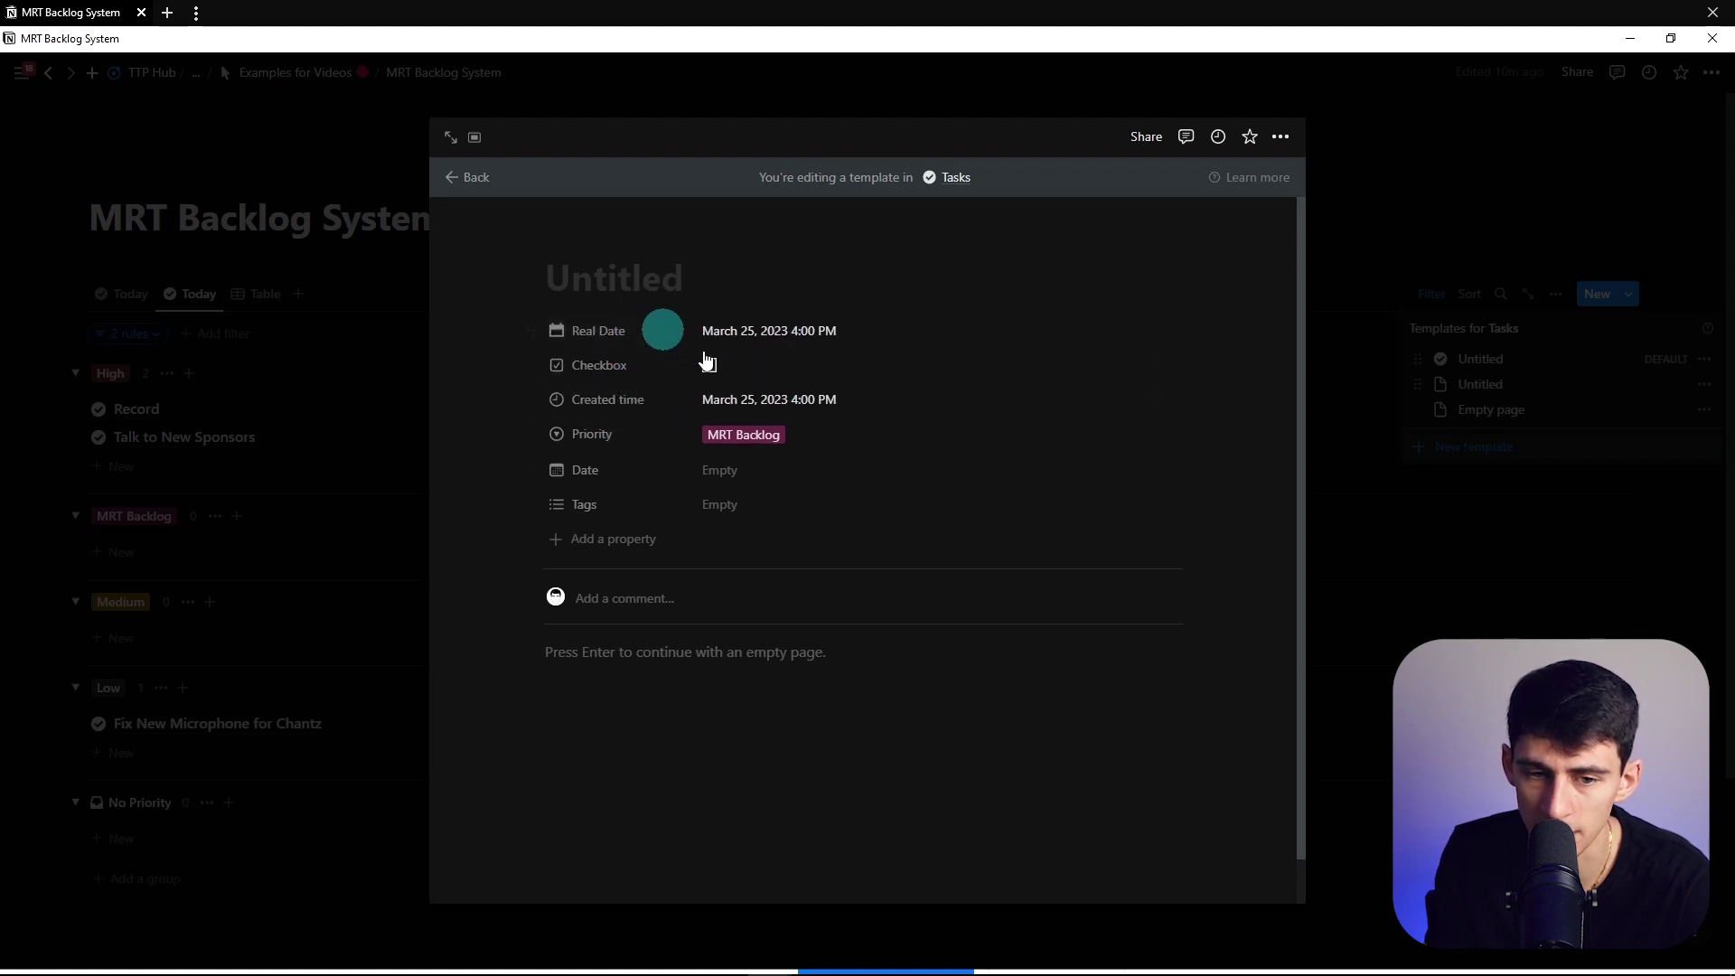
drag(610, 472, 600, 368)
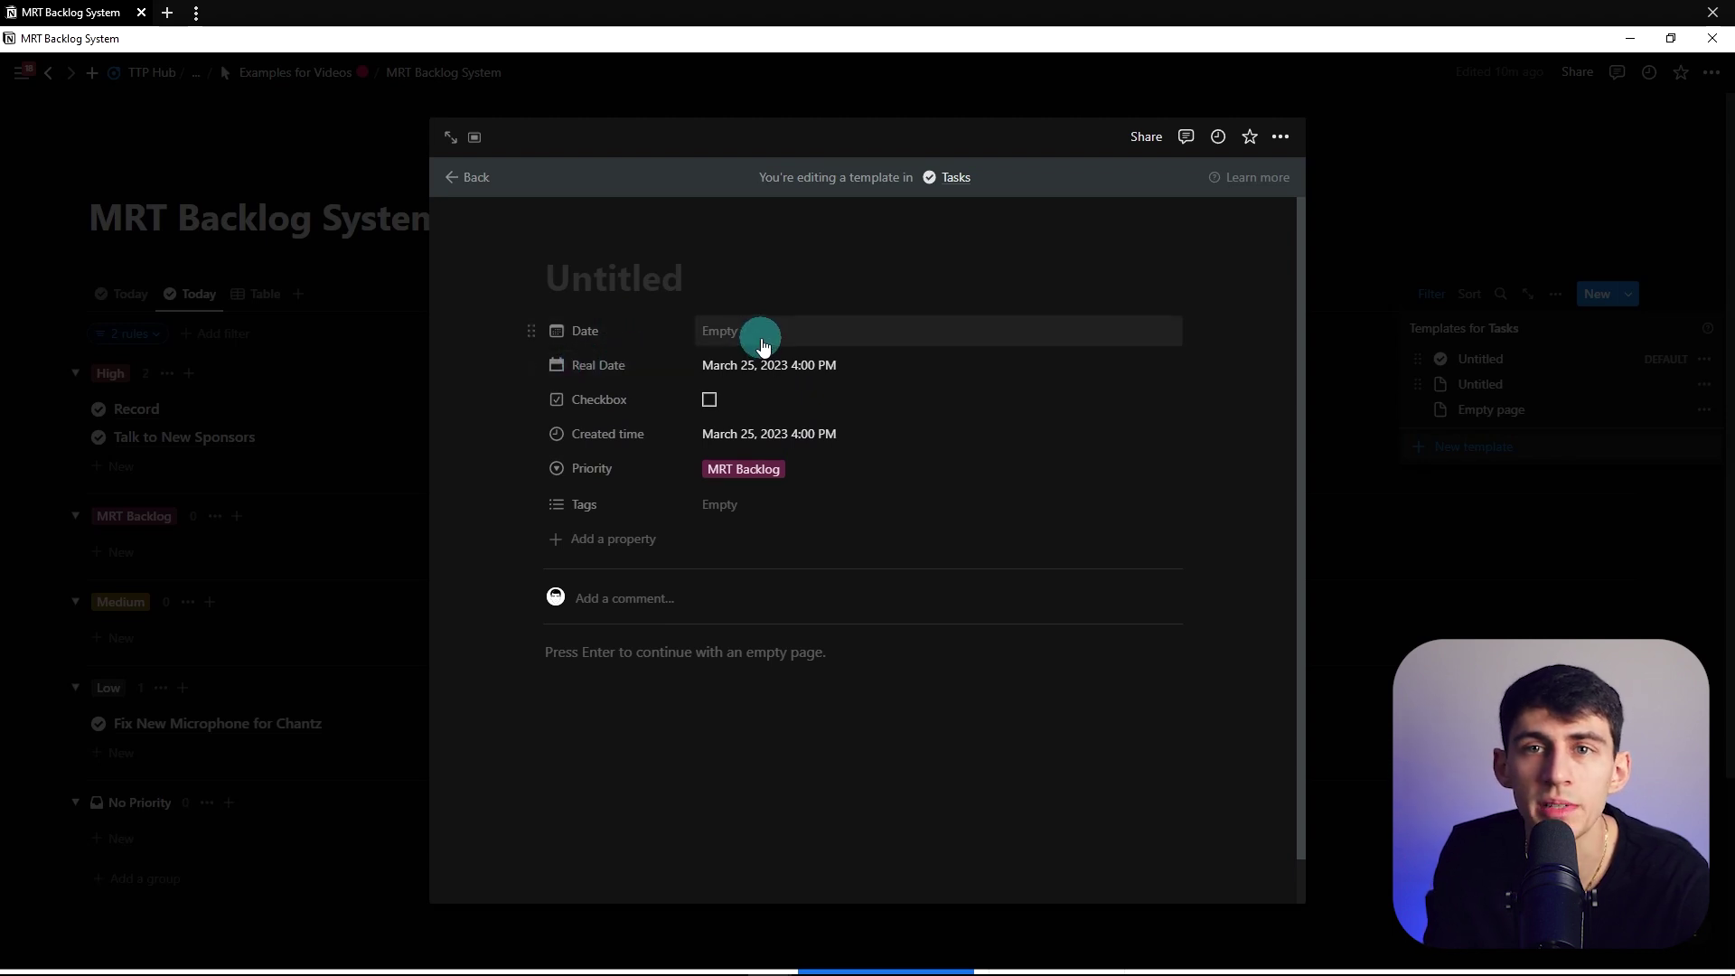
Search the icons for "coffee" and give the MRT Backlog template a blue coffee mug icon.
click(577, 240)
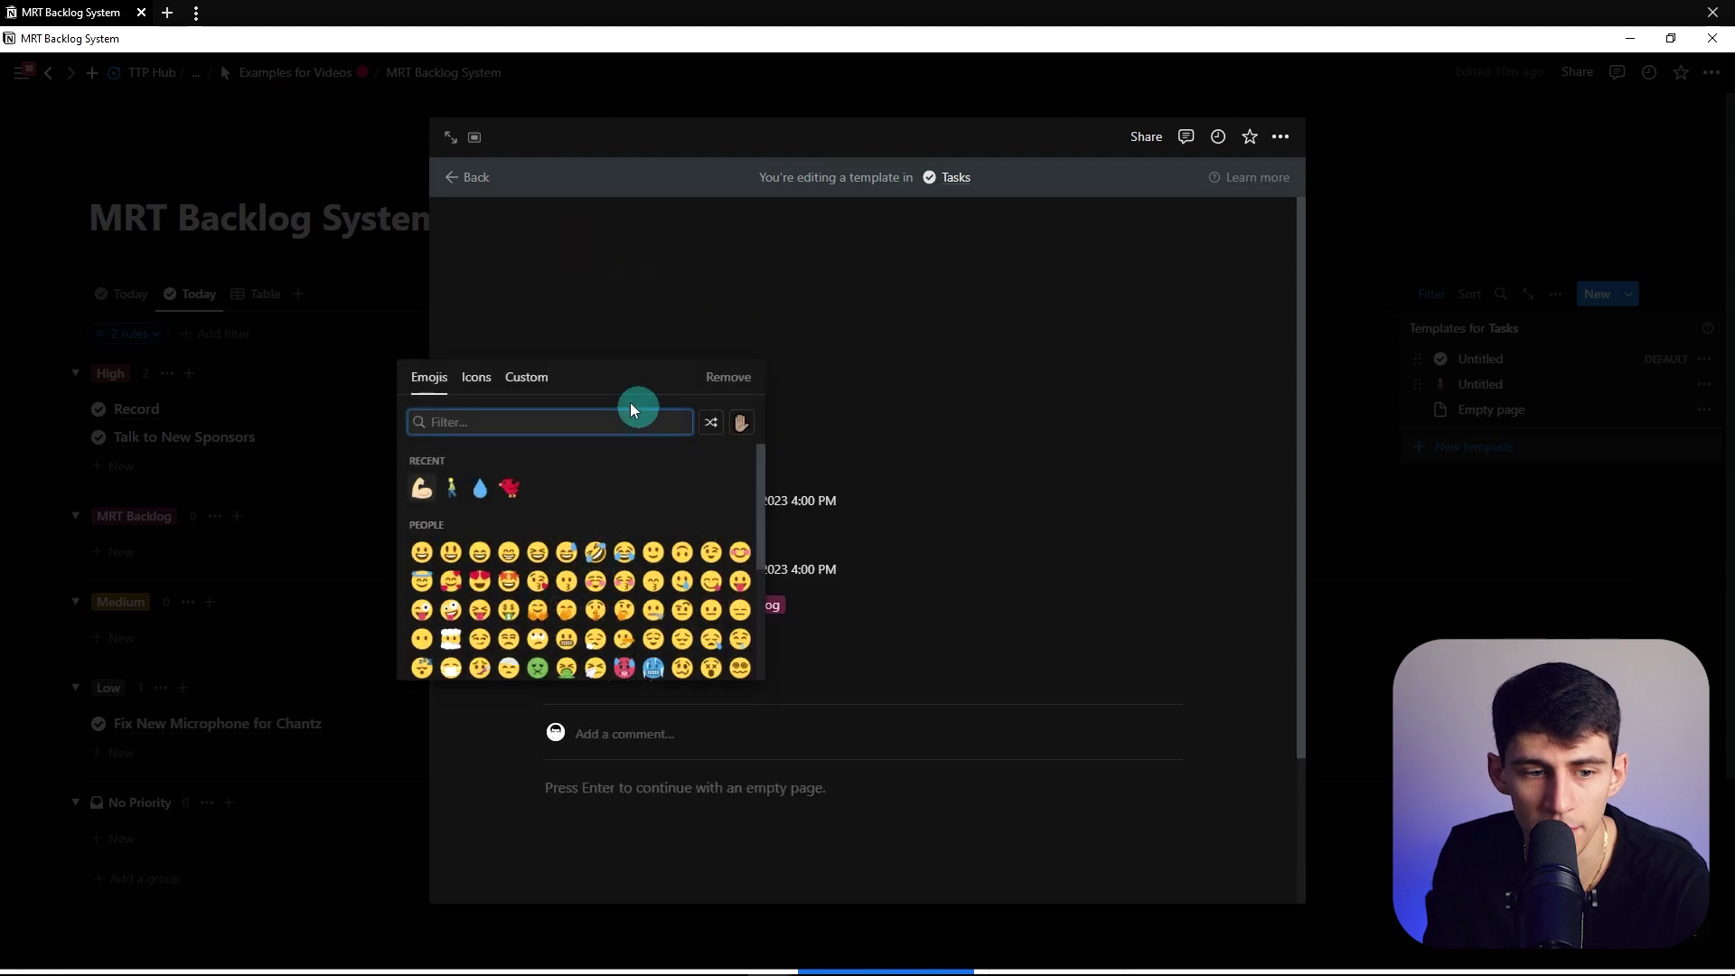
click(495, 384)
text(coffee)
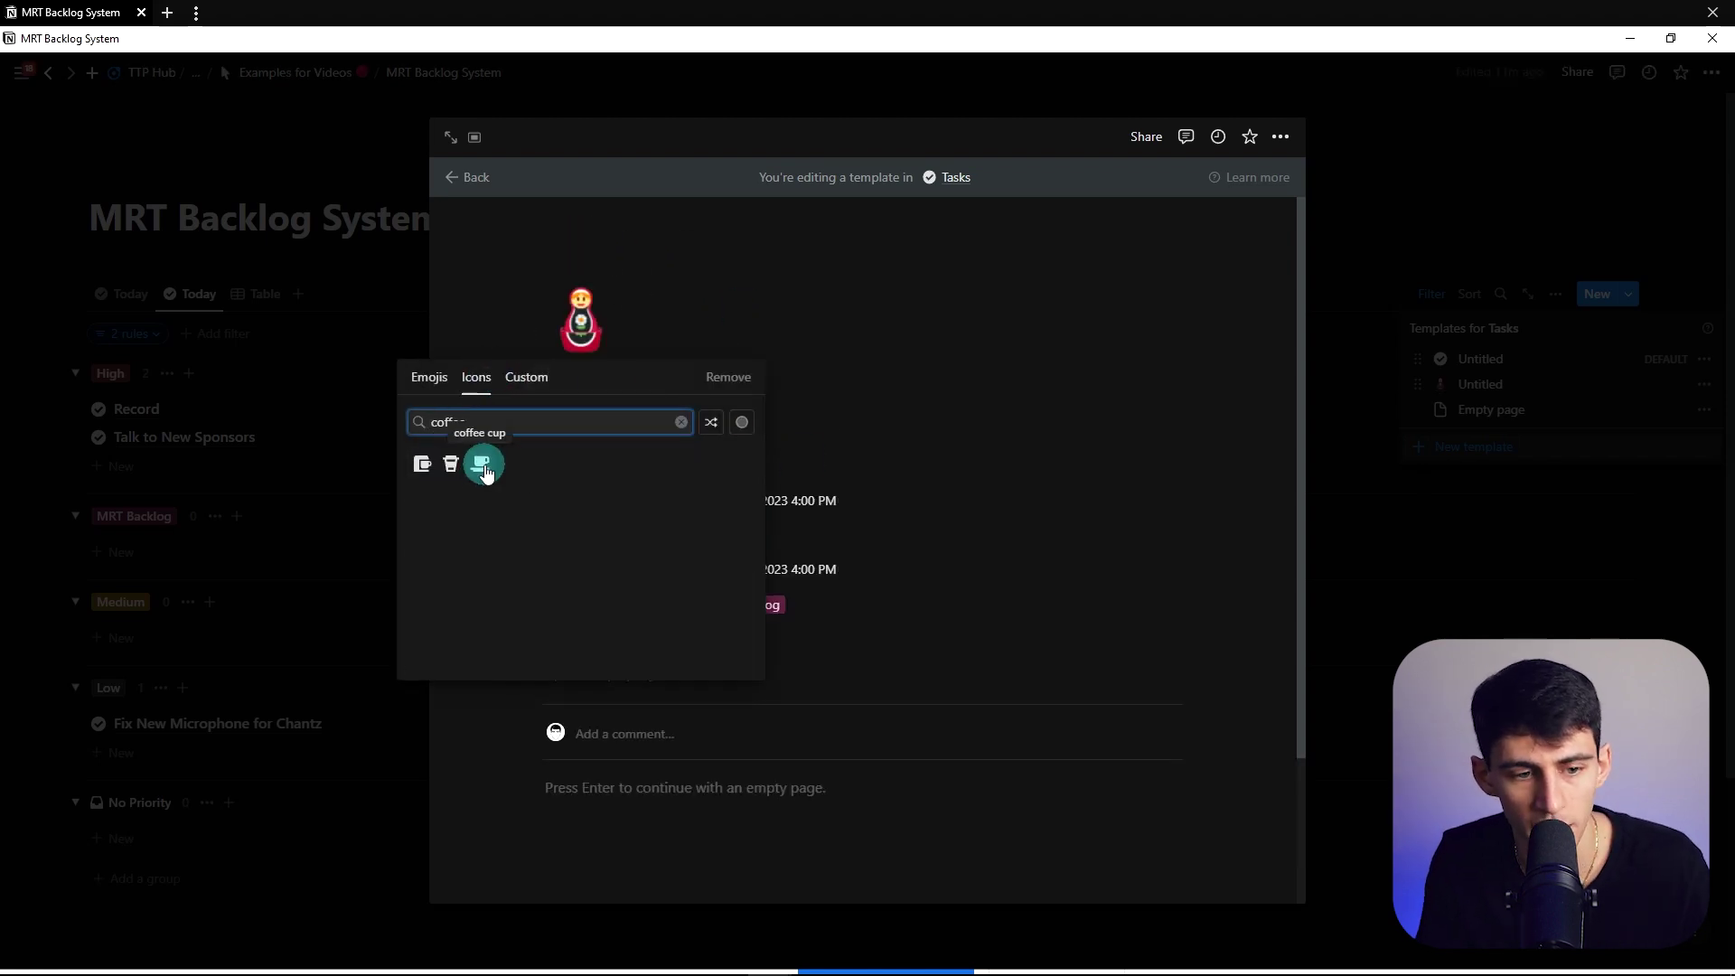
click(400, 523)
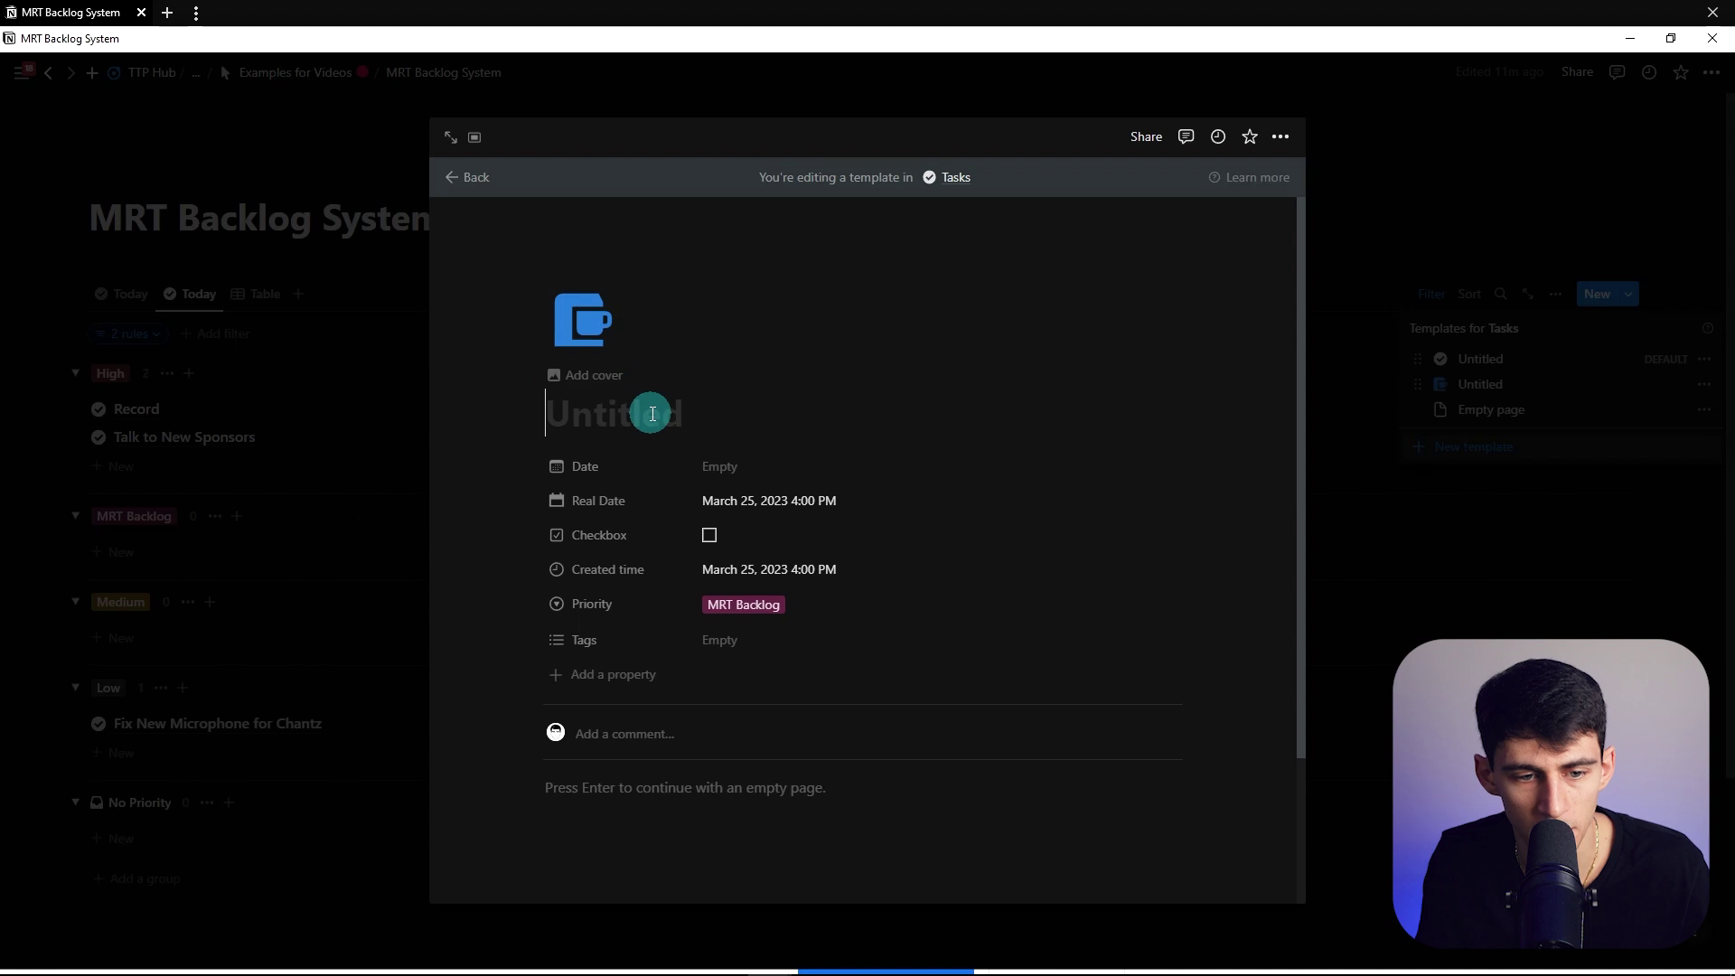
Title the new MRT Backlog template "Prepare Coffee for Tomorrow" and close it.
click(652, 414)
text(Make Cof)
key(ctrl+a)
key(BackSpace)
text(Prepare Coffee for Tomorrow)
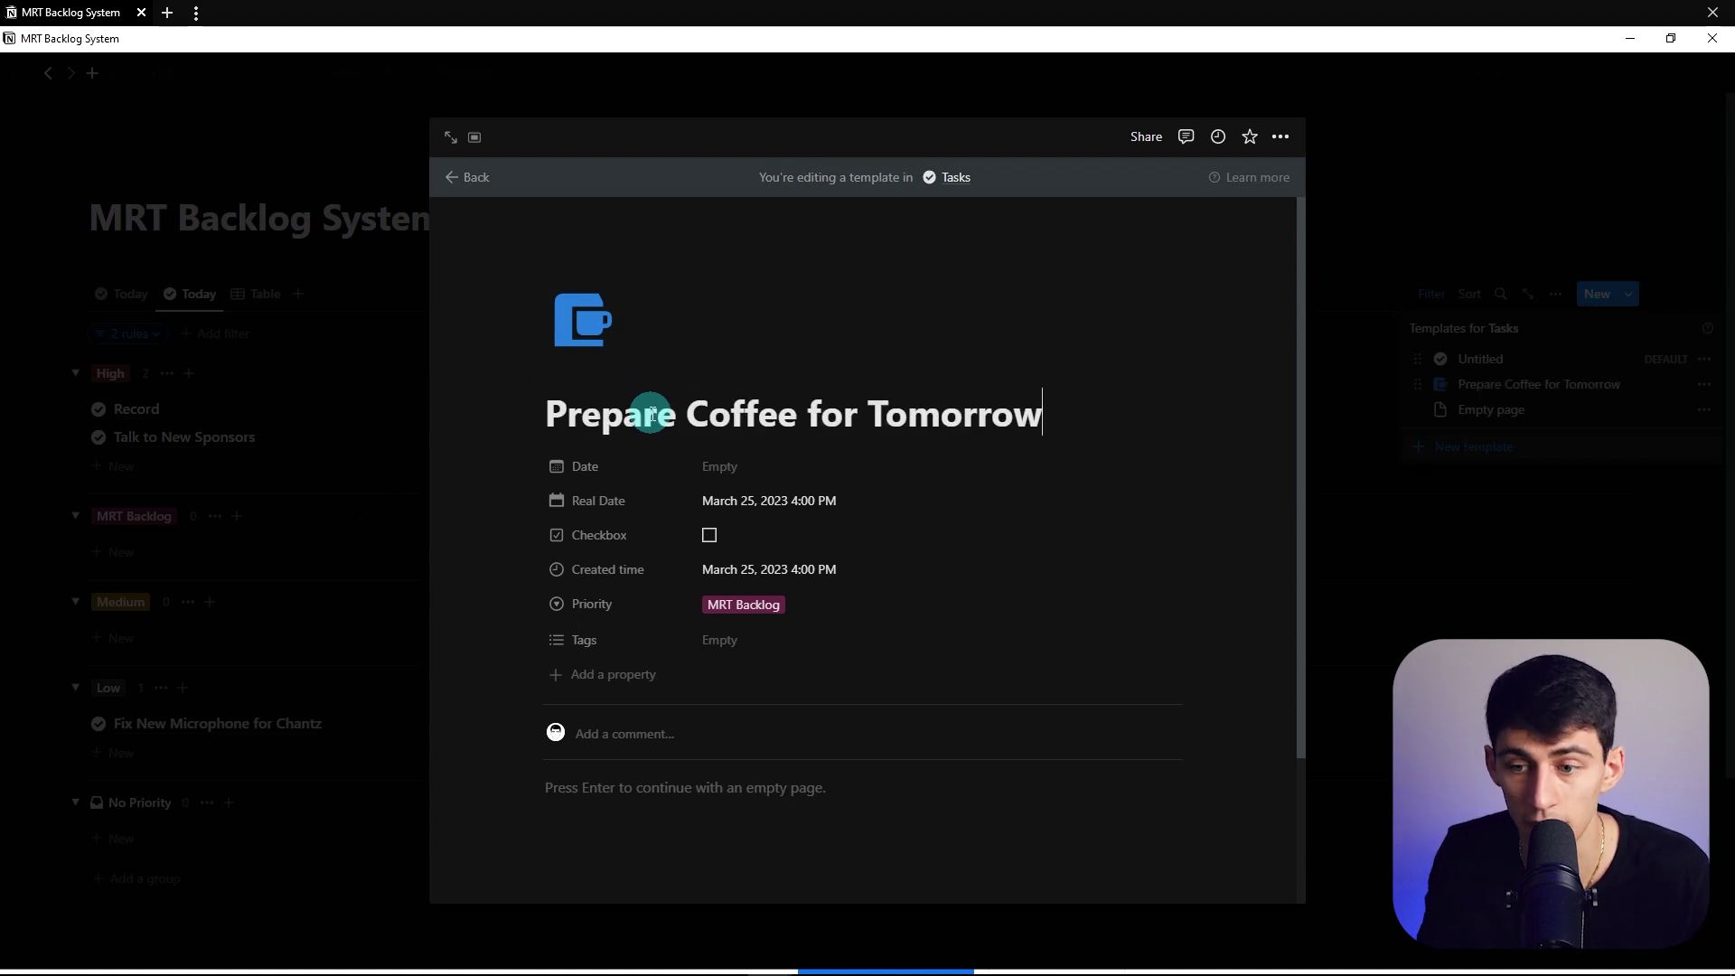
click(1563, 318)
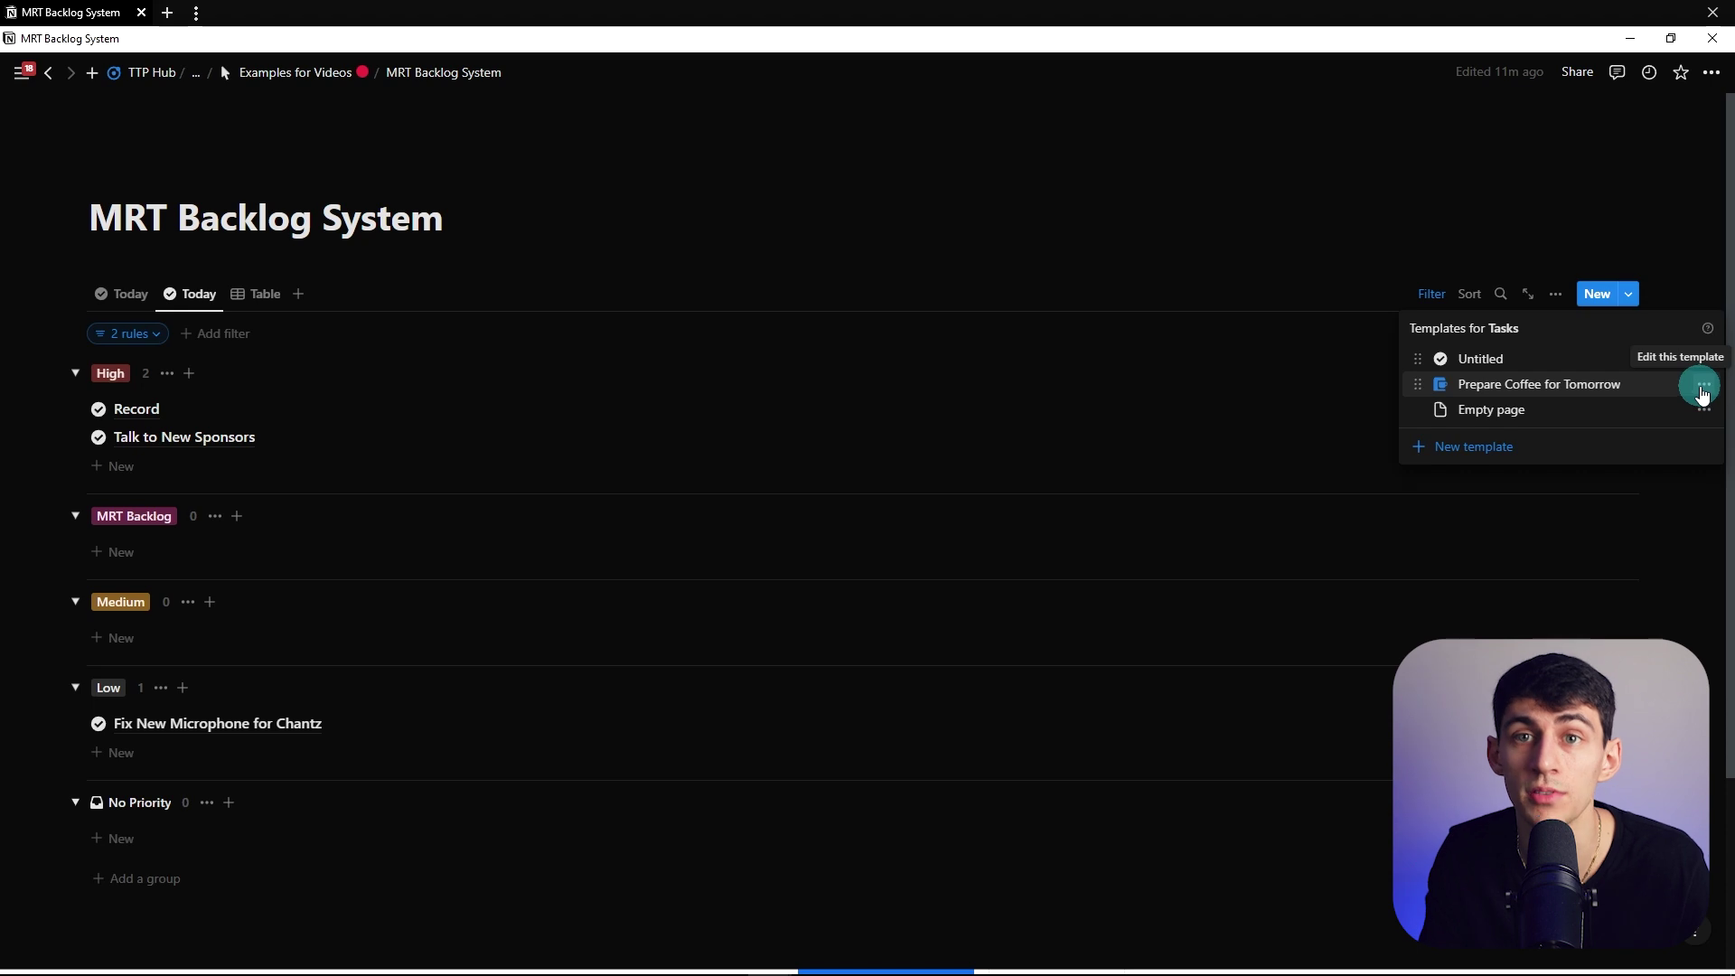
Set the "Prepare Coffee for Tomorrow" template to repeat every day and save the schedule.
click(1702, 391)
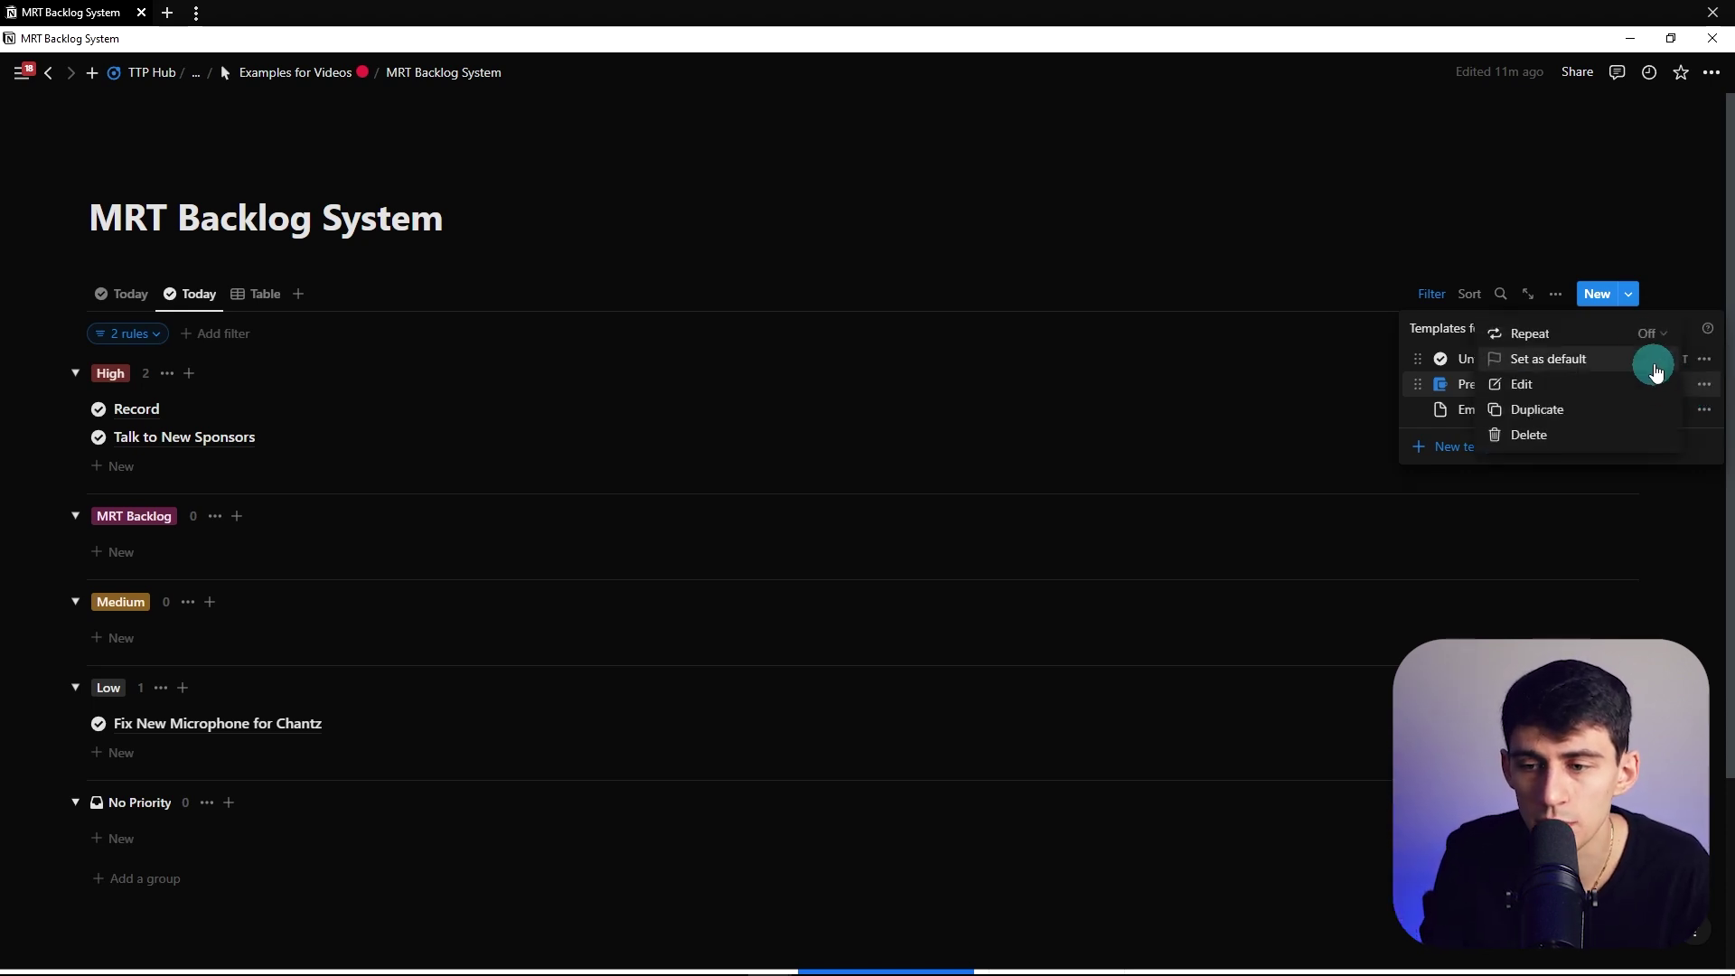
click(1643, 336)
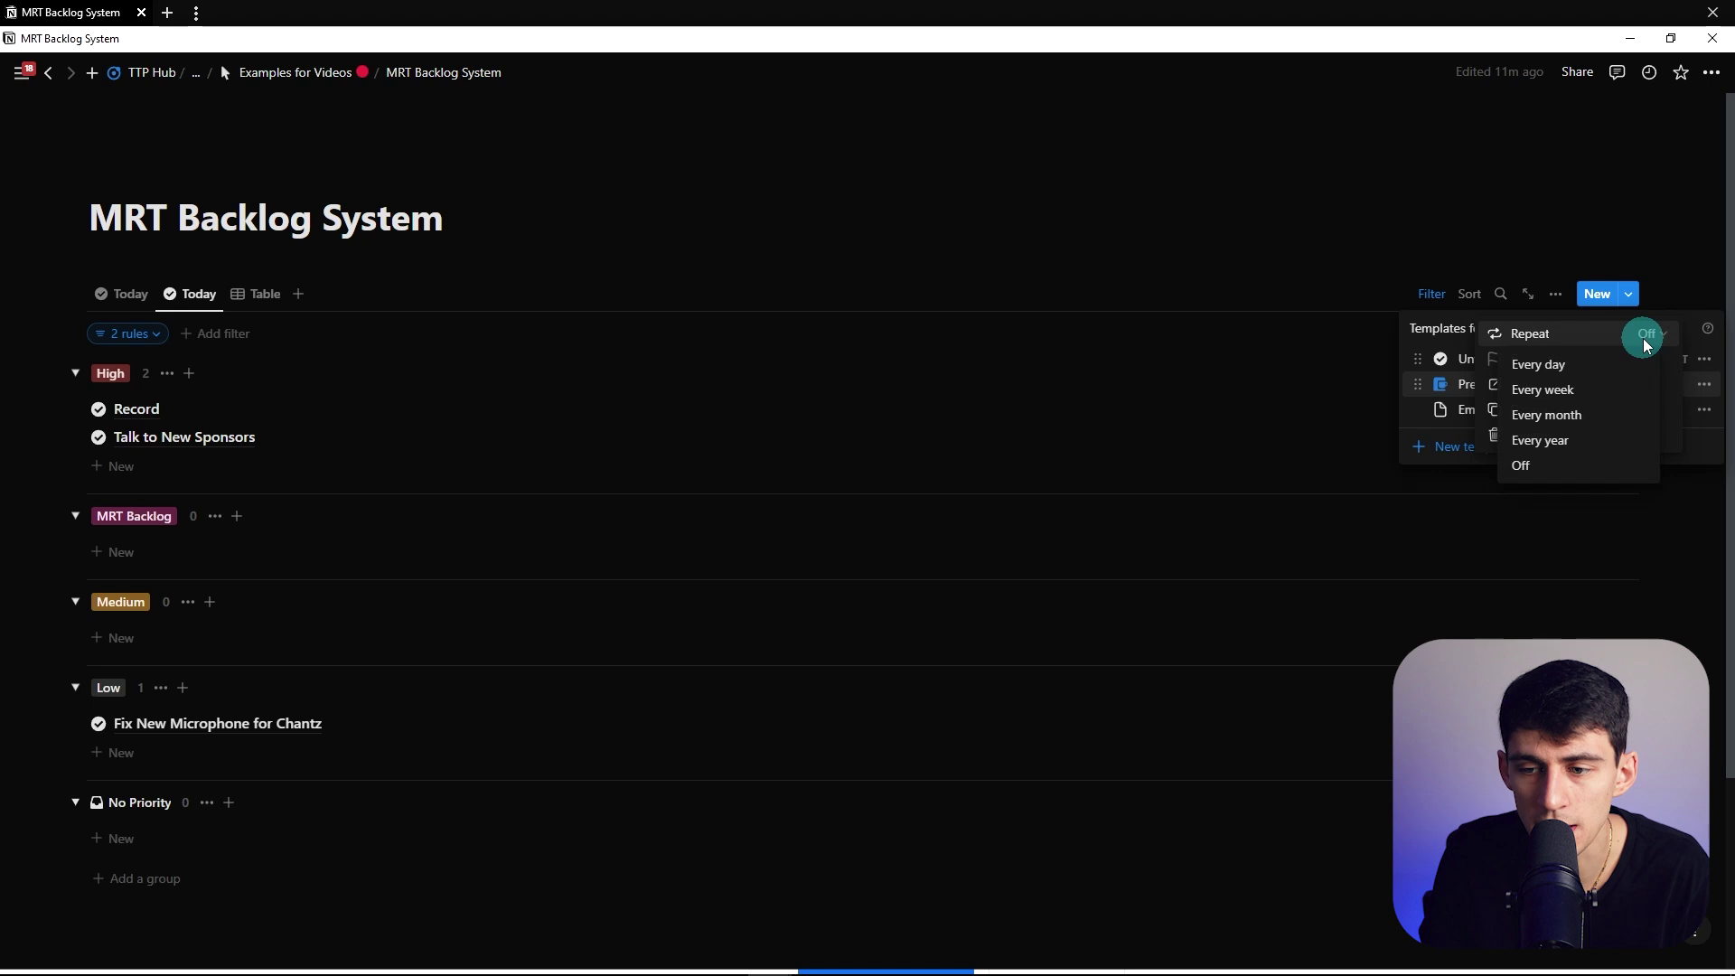
click(1539, 365)
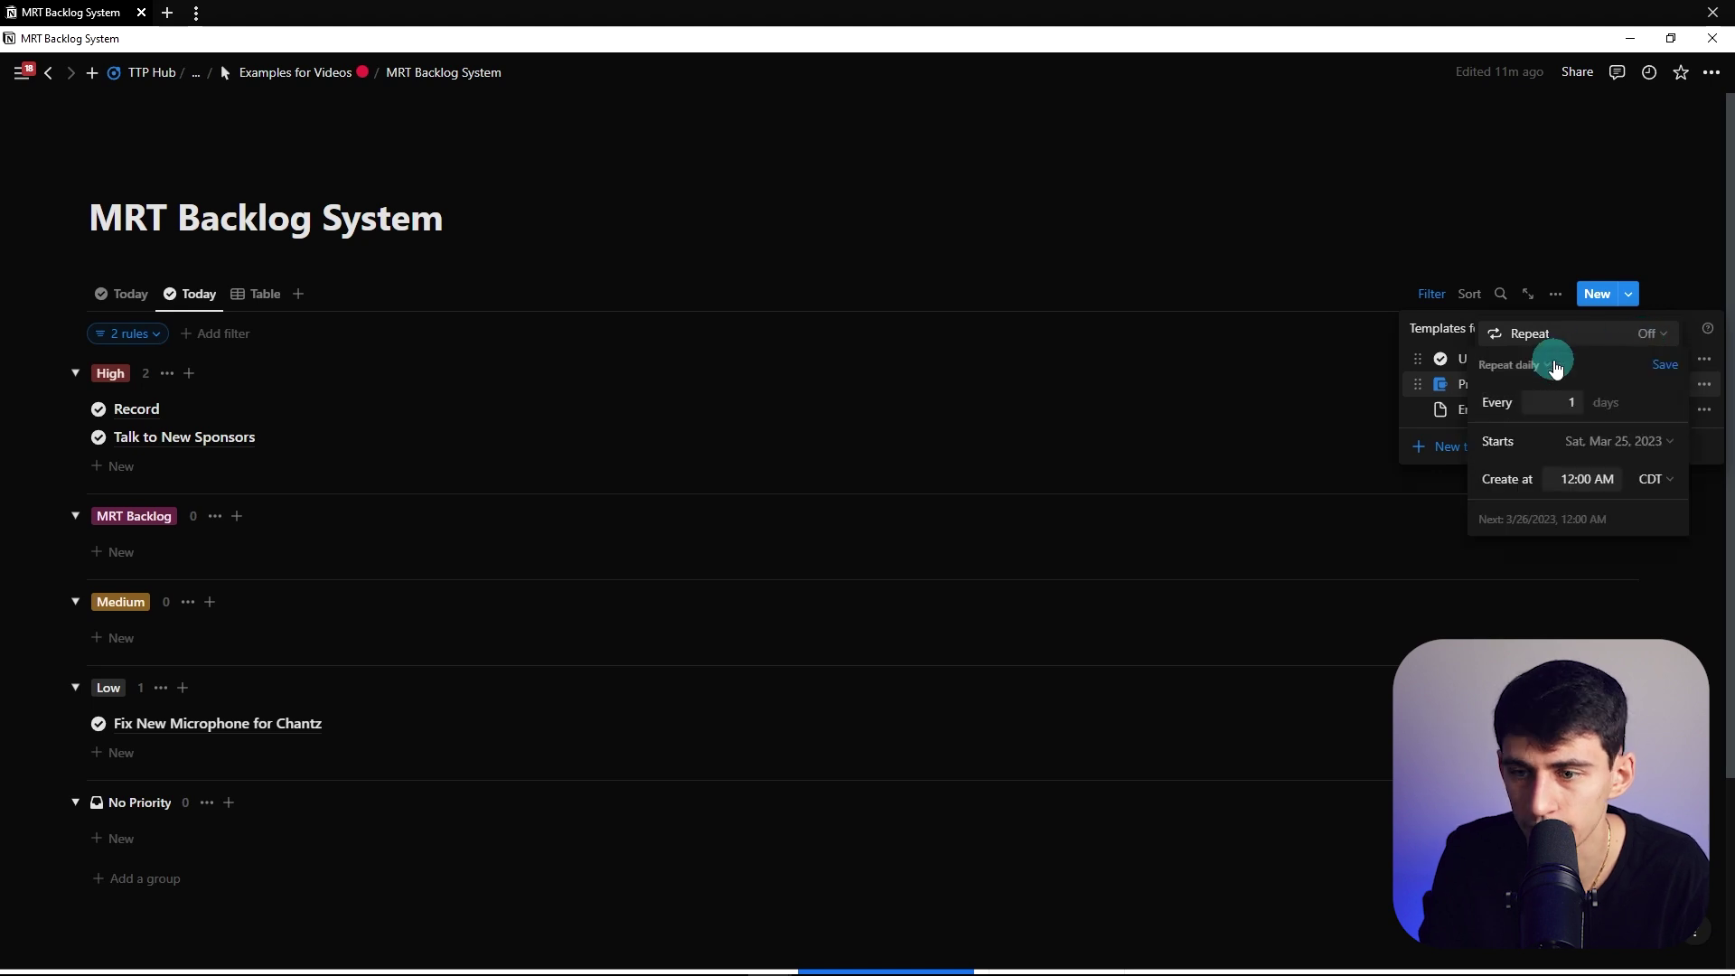
click(1665, 367)
click(1698, 387)
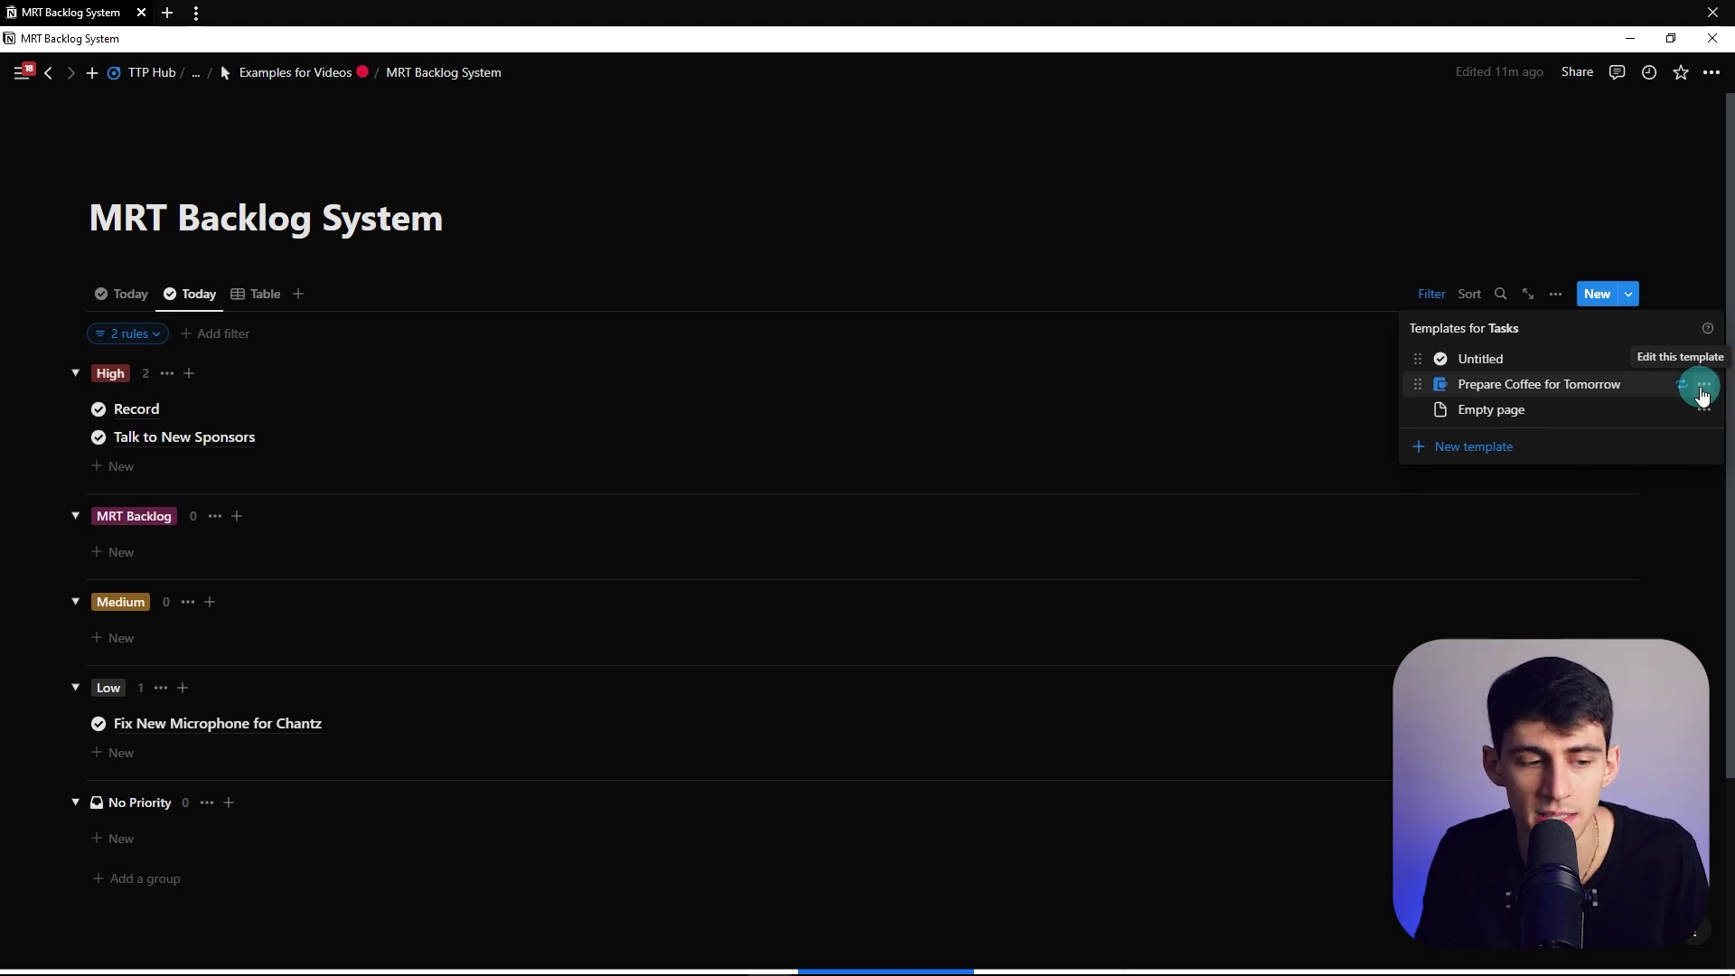
Duplicate the "Prepare Coffee for Tomorrow" template and title the copy "Swiffer".
click(1704, 389)
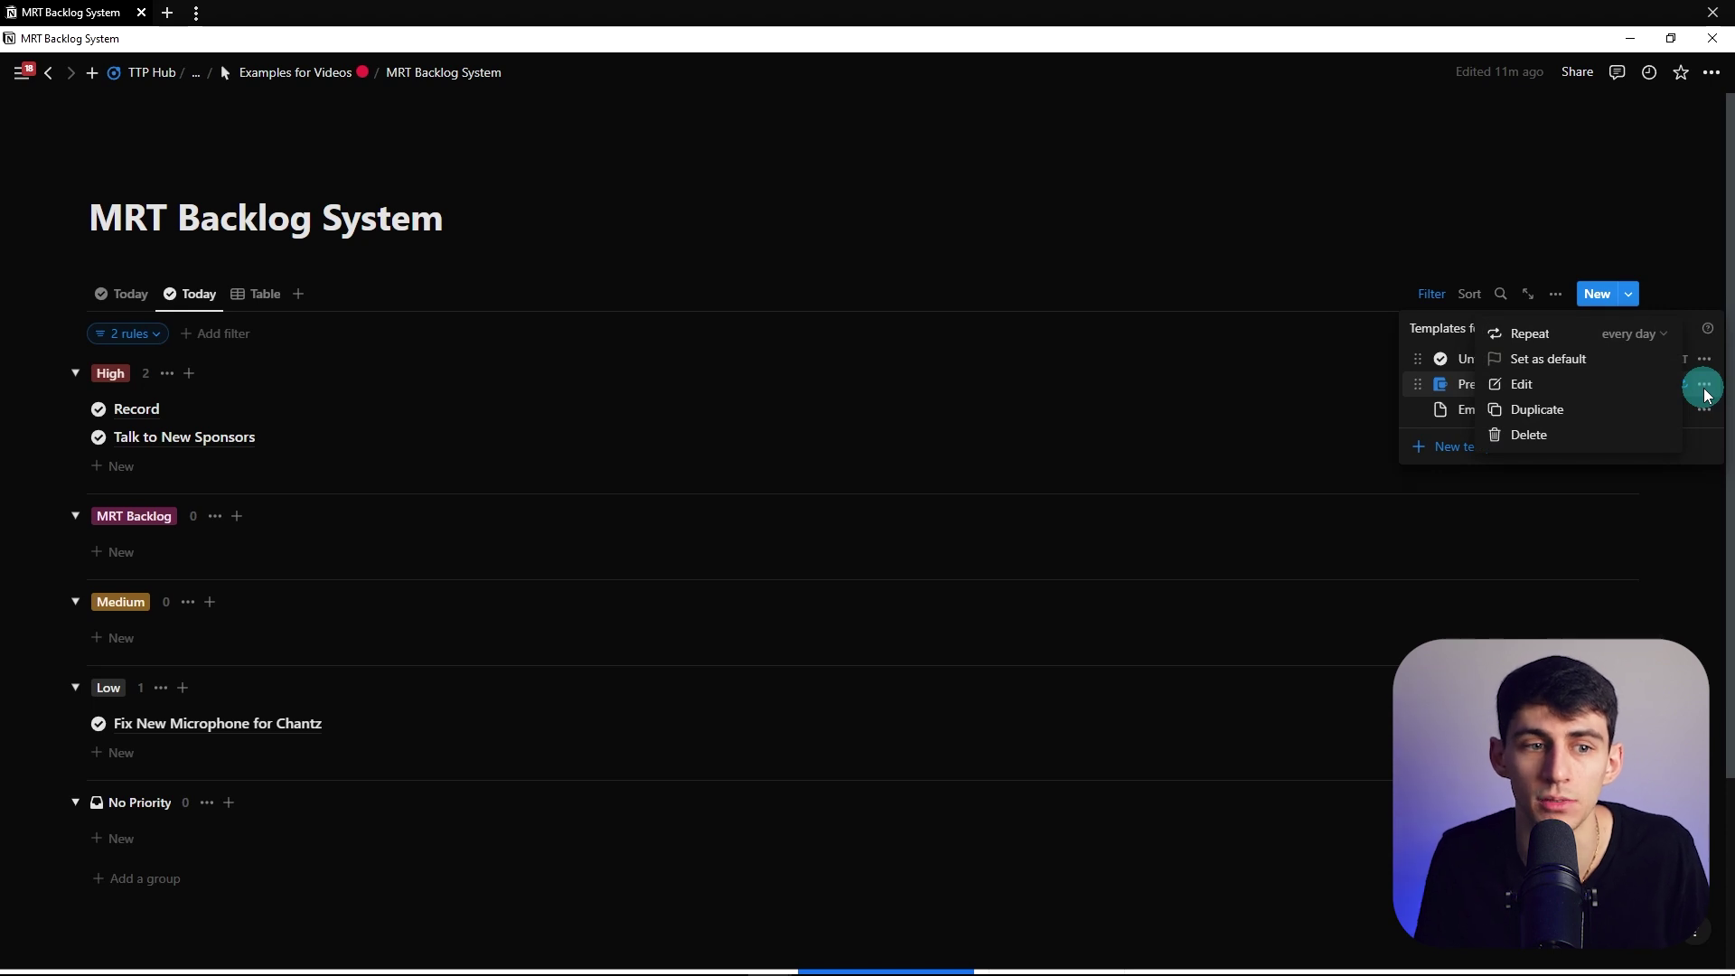
click(1600, 411)
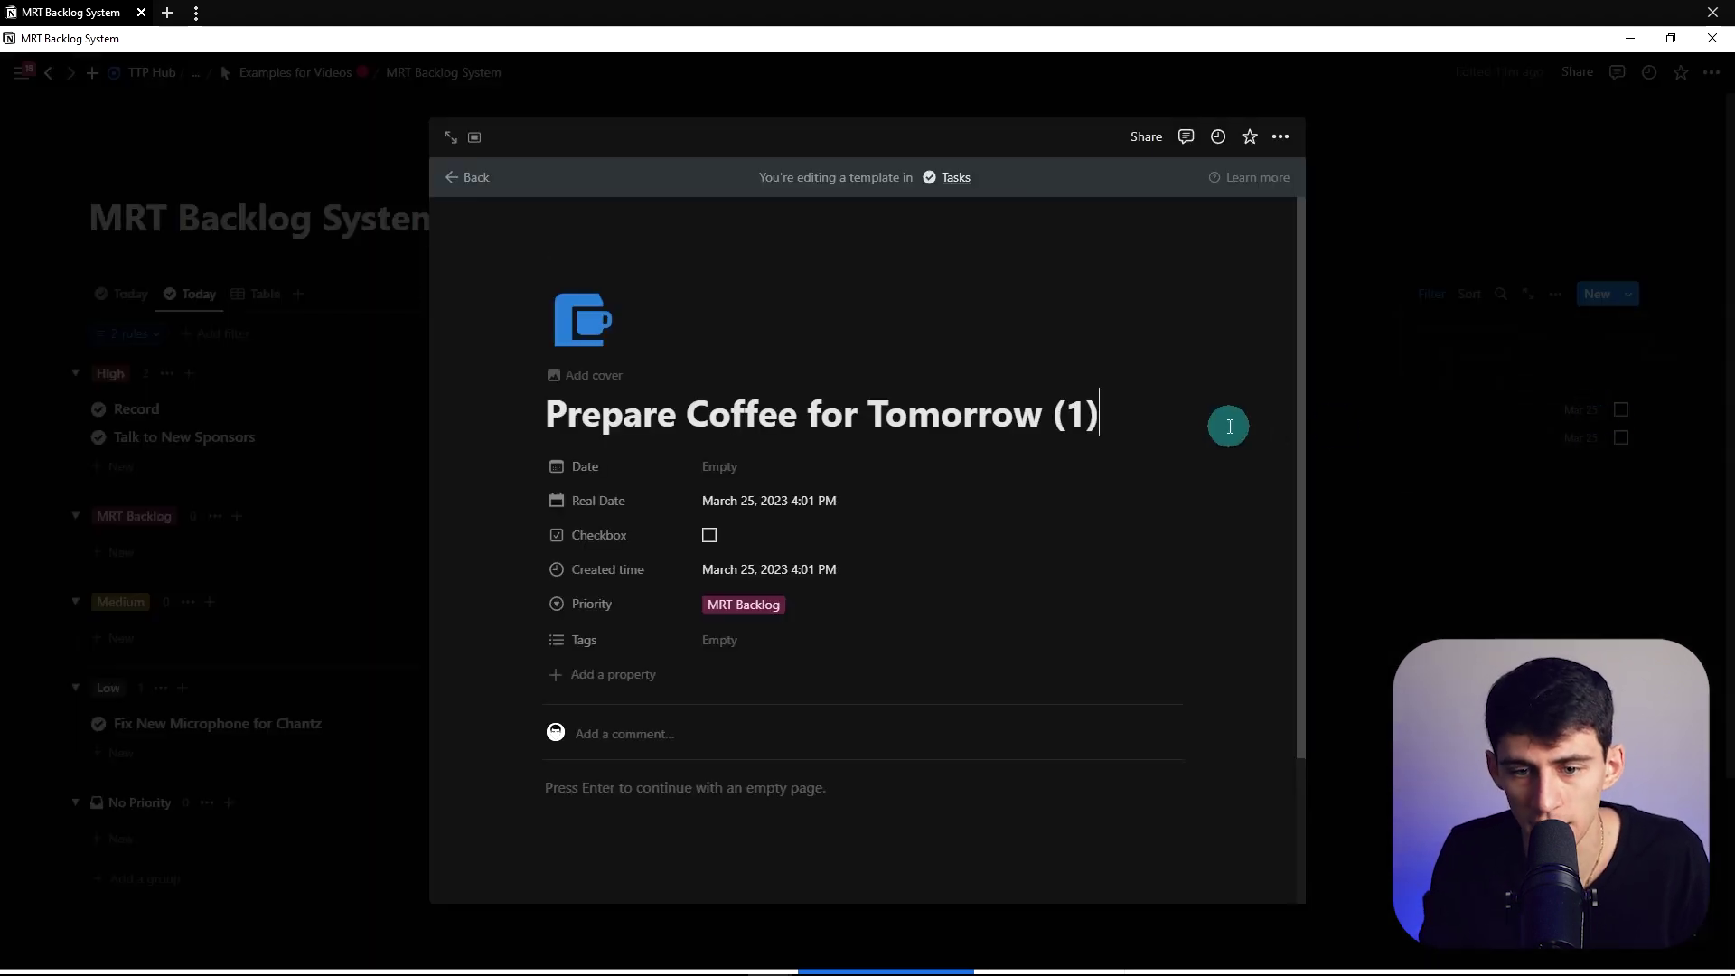
triple_click(1123, 421)
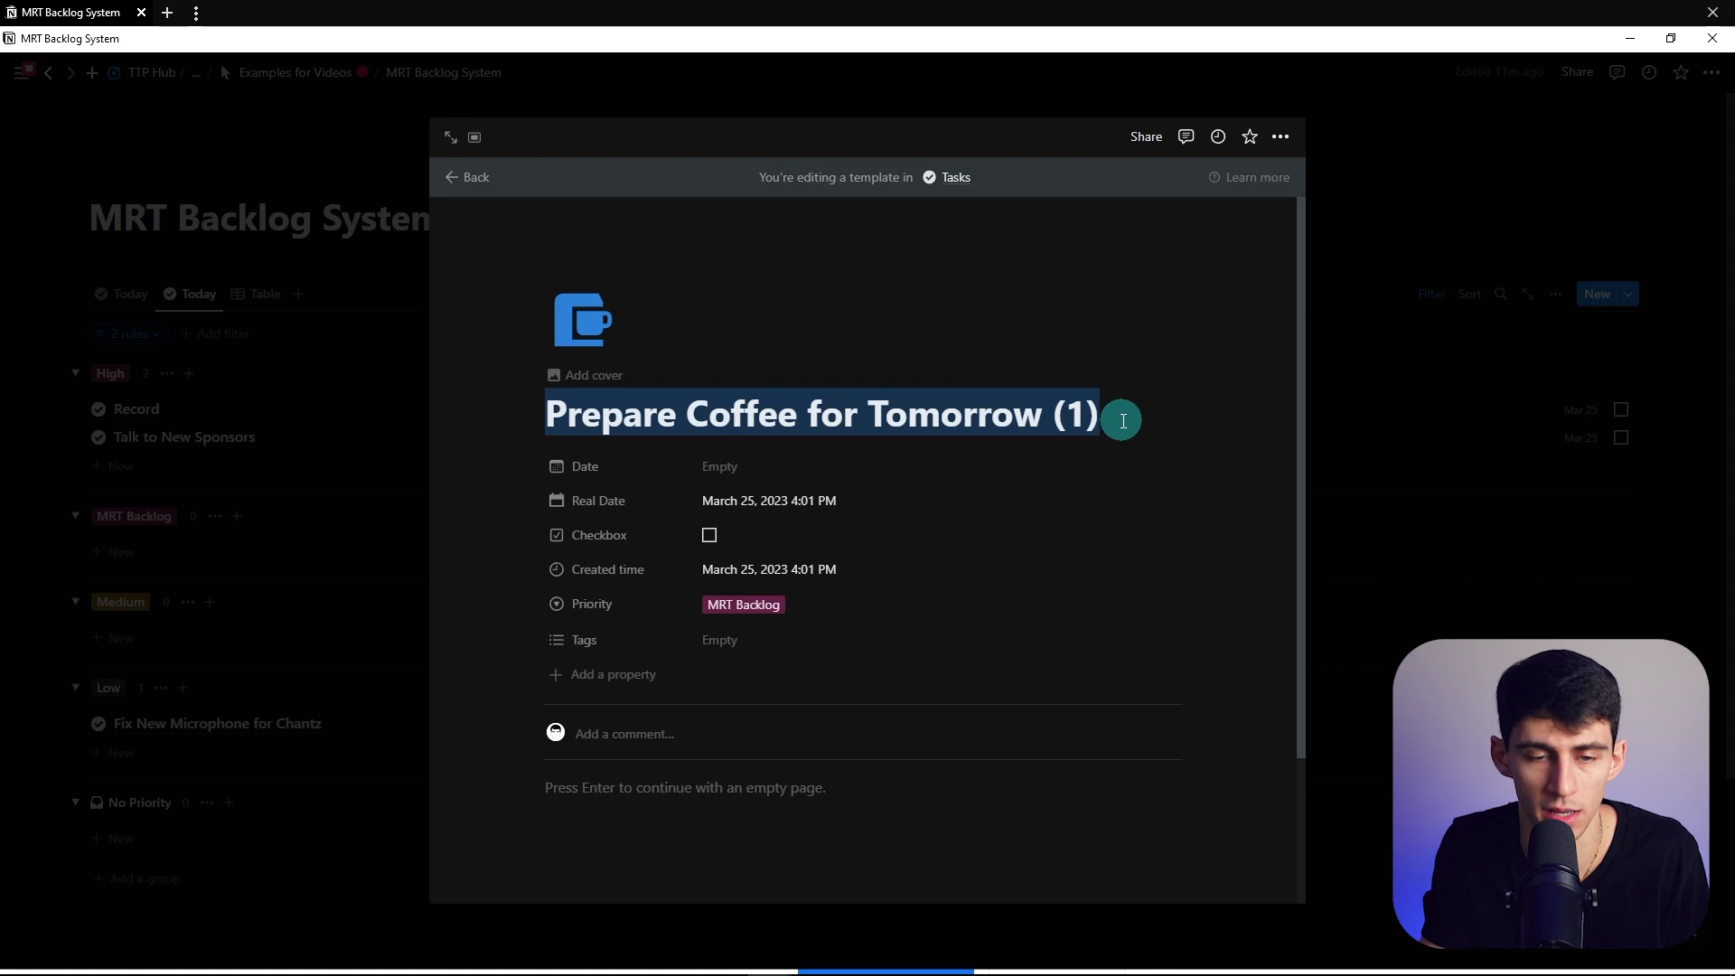
text(Swi)
Search the icons for "sweep" and give the Swiffer template a blue broom icon.
click(580, 321)
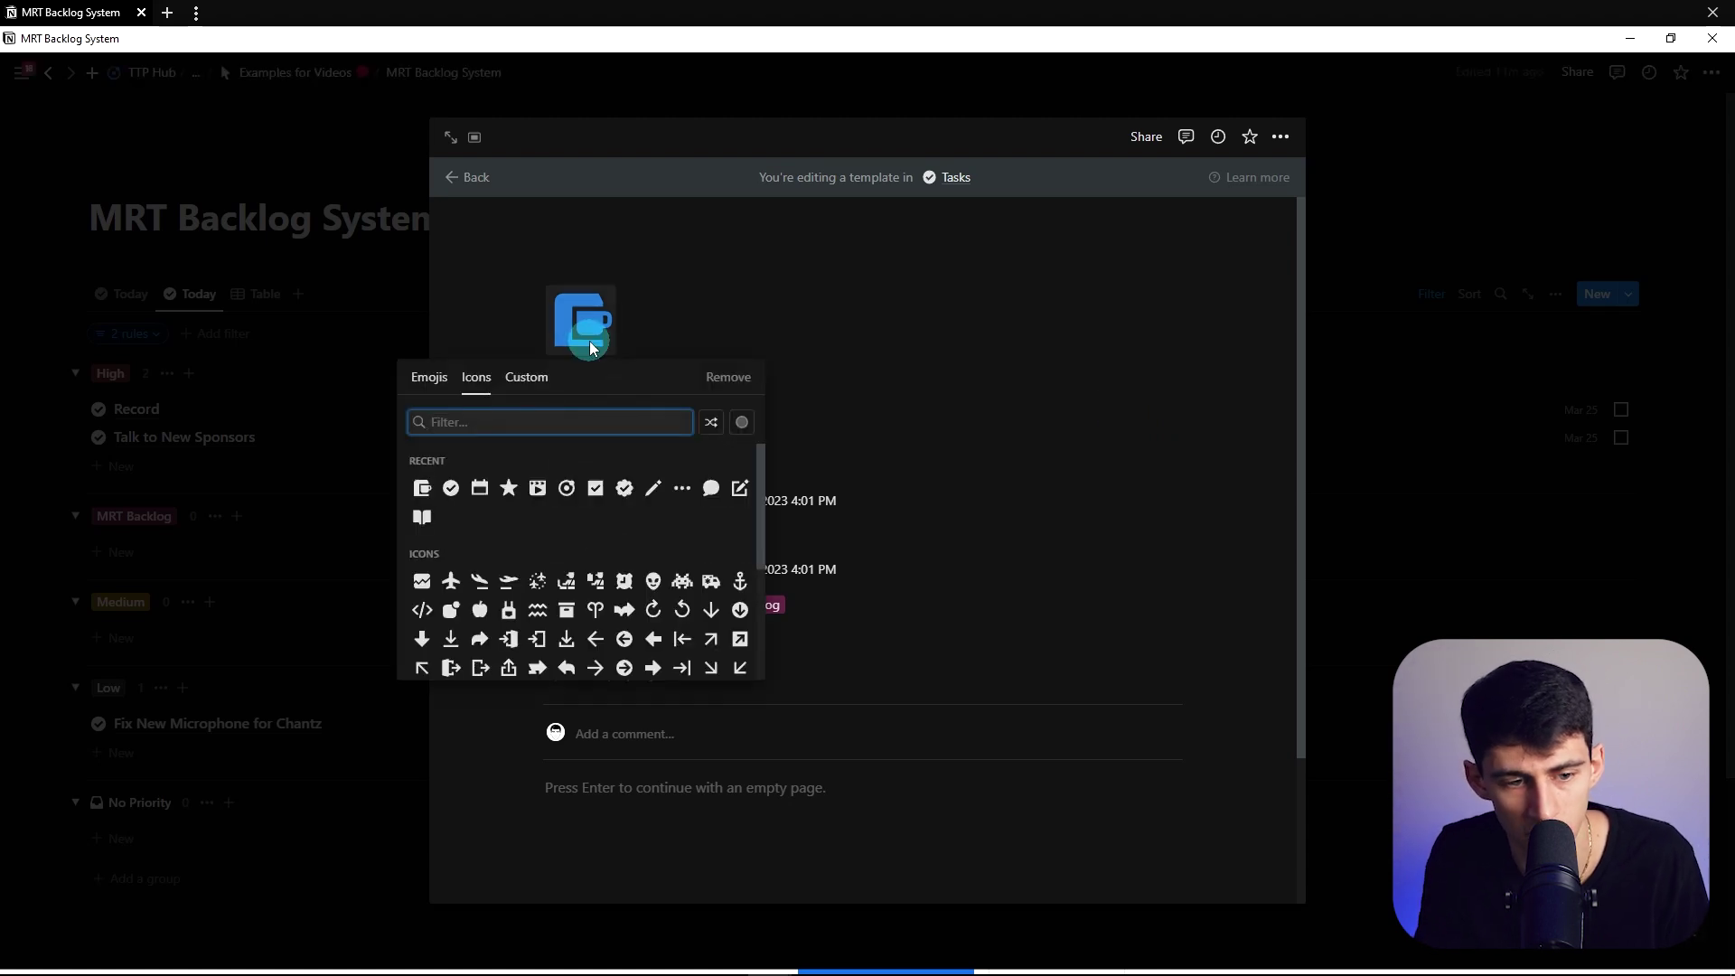
text(sweep)
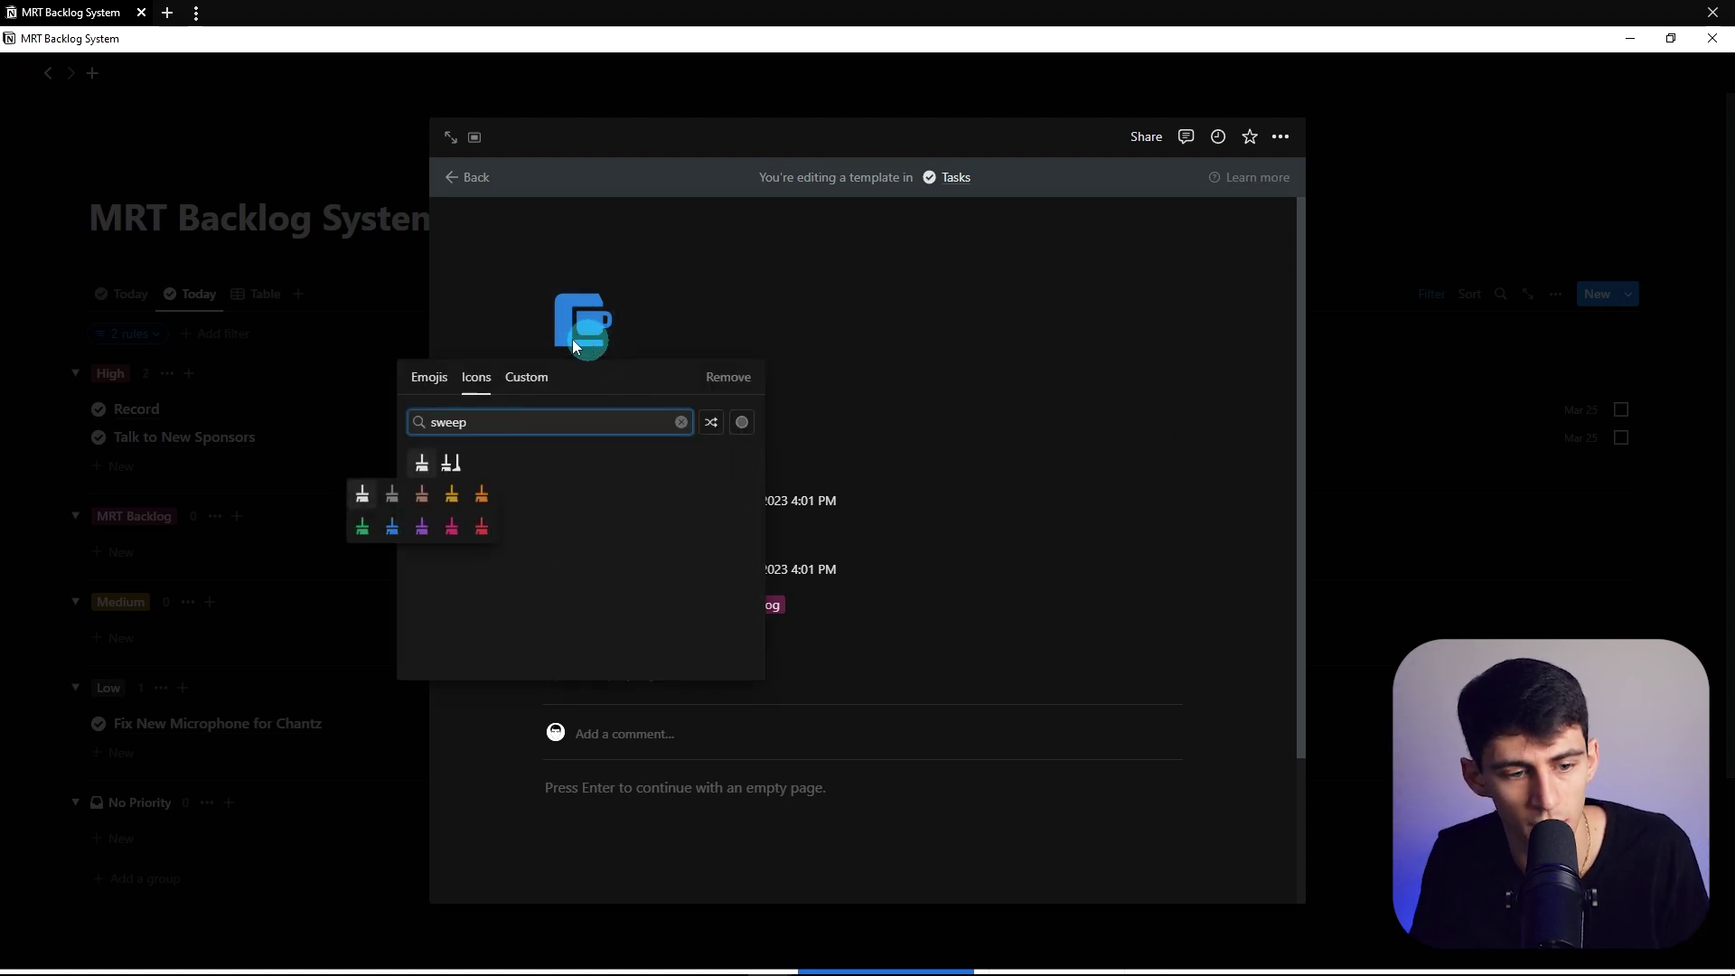
click(392, 527)
click(1526, 414)
Edit the "Prepare Coffee for Tomorrow" template and create the tag "Cleaning" for it.
click(1627, 293)
click(1704, 384)
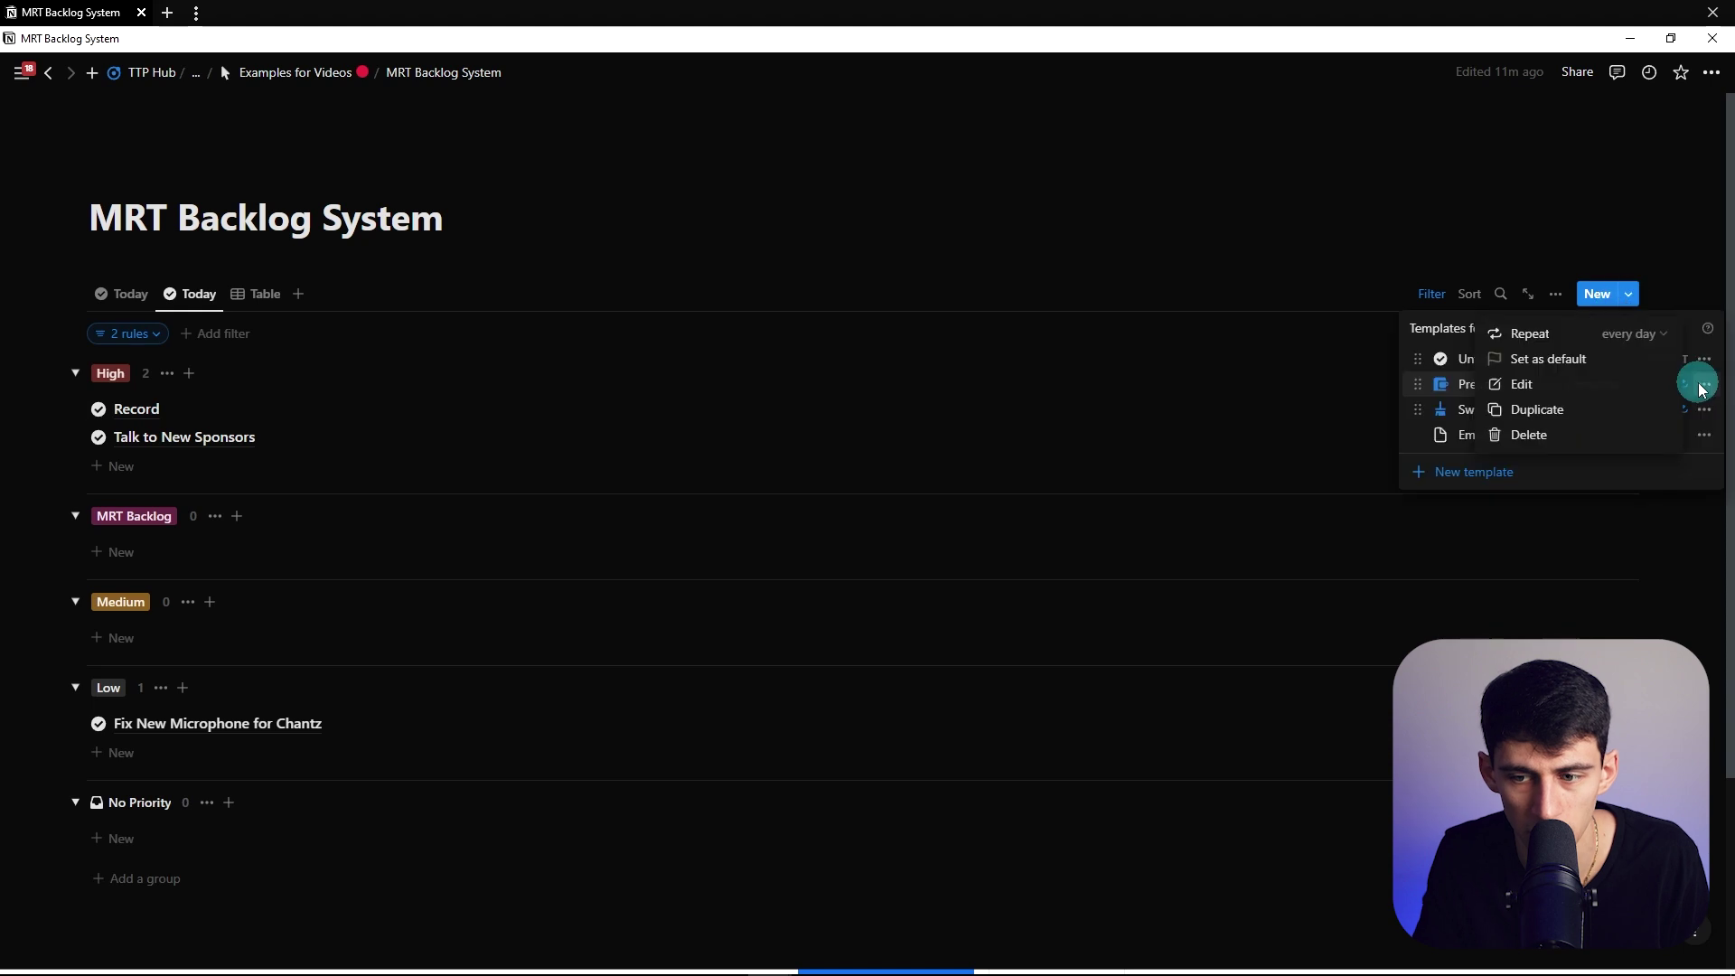
click(1602, 389)
scroll(1162, 460, down, 1)
click(807, 551)
text(Cleaning)
key(Return)
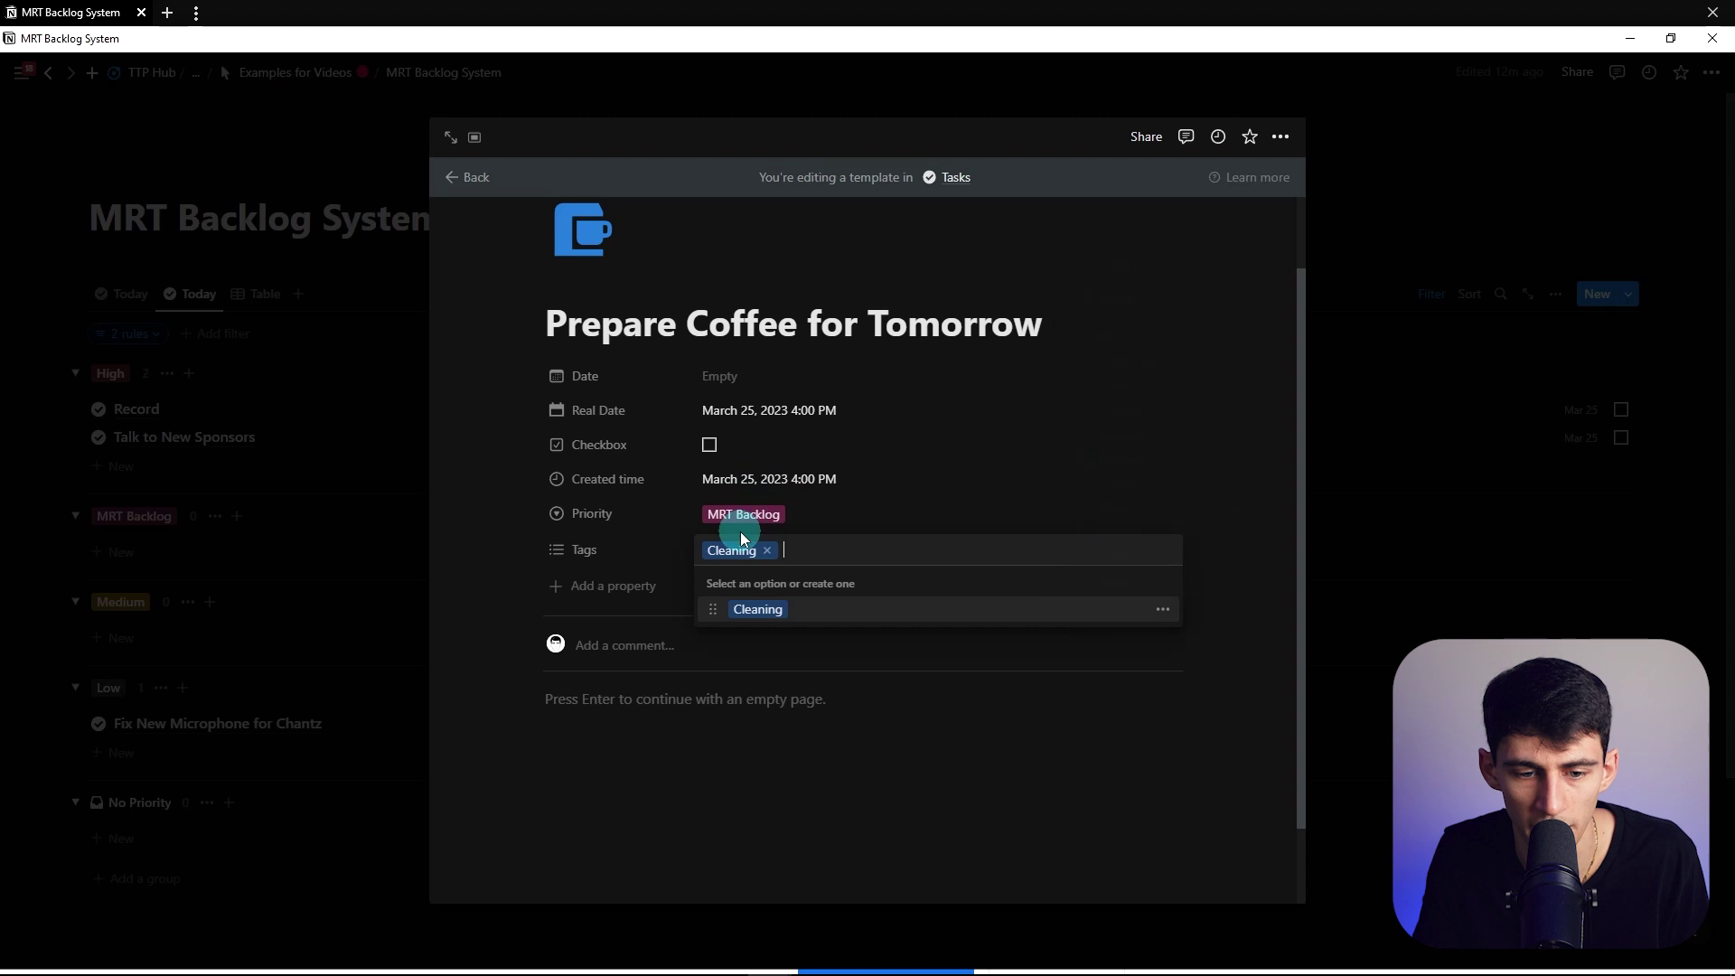
click(834, 486)
click(1451, 461)
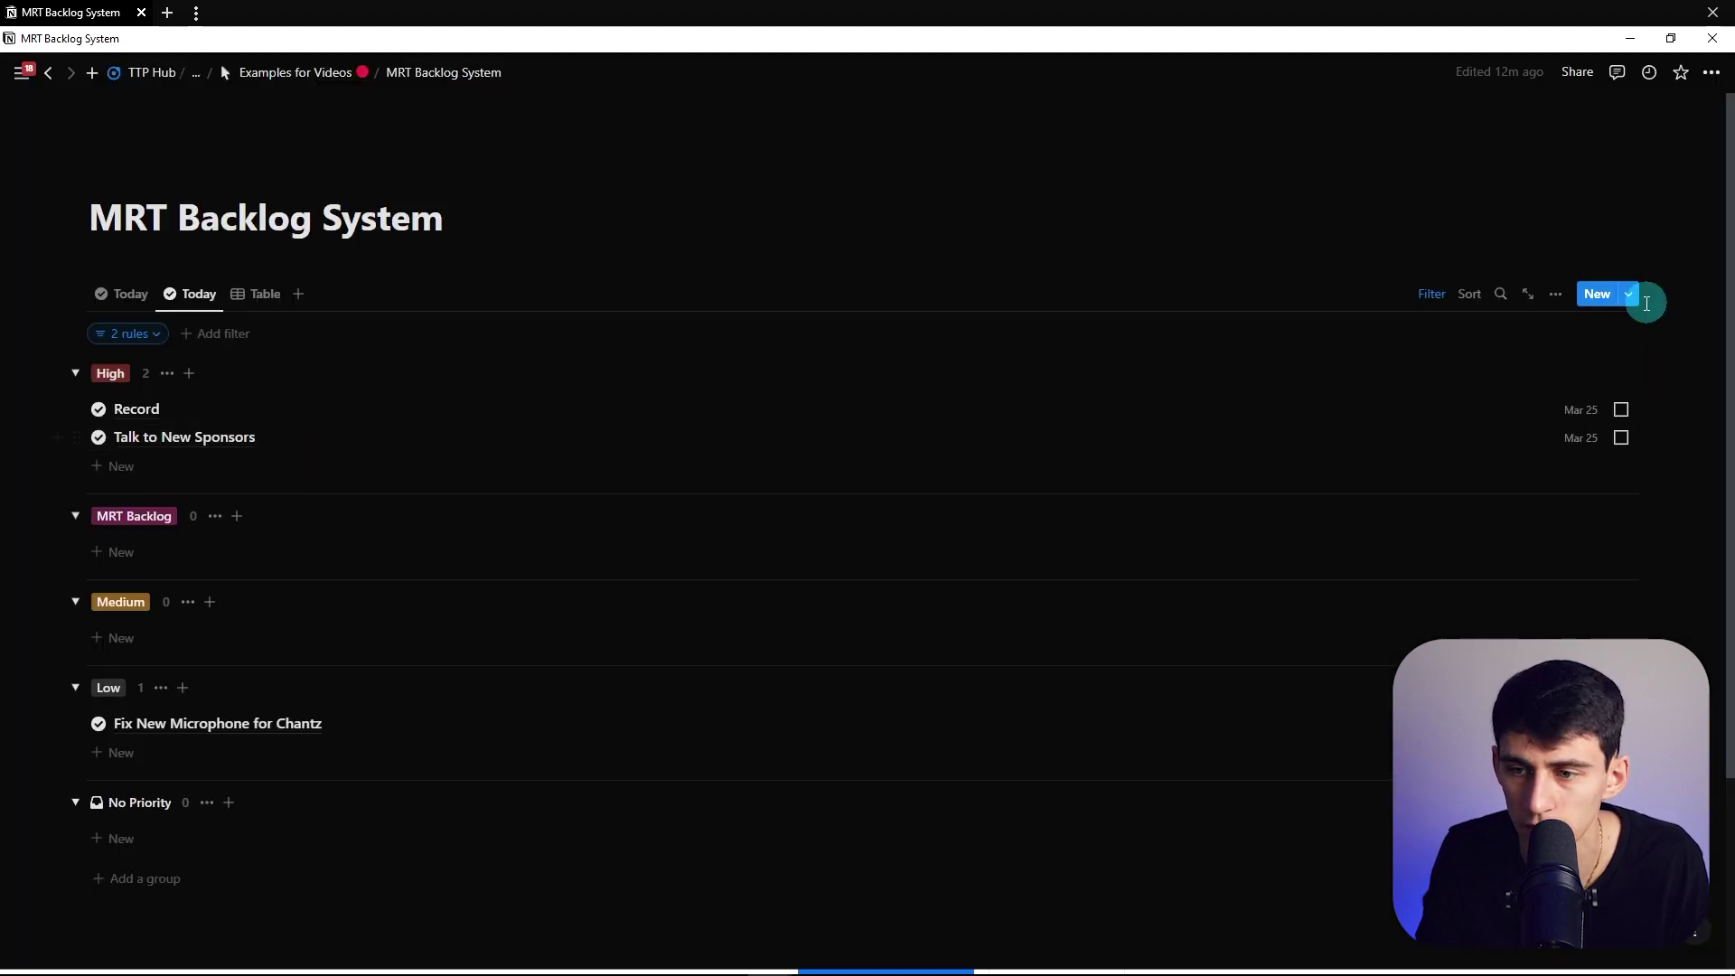
Edit the Swiffer template and assign it the existing Cleaning tag.
click(1627, 293)
click(1702, 413)
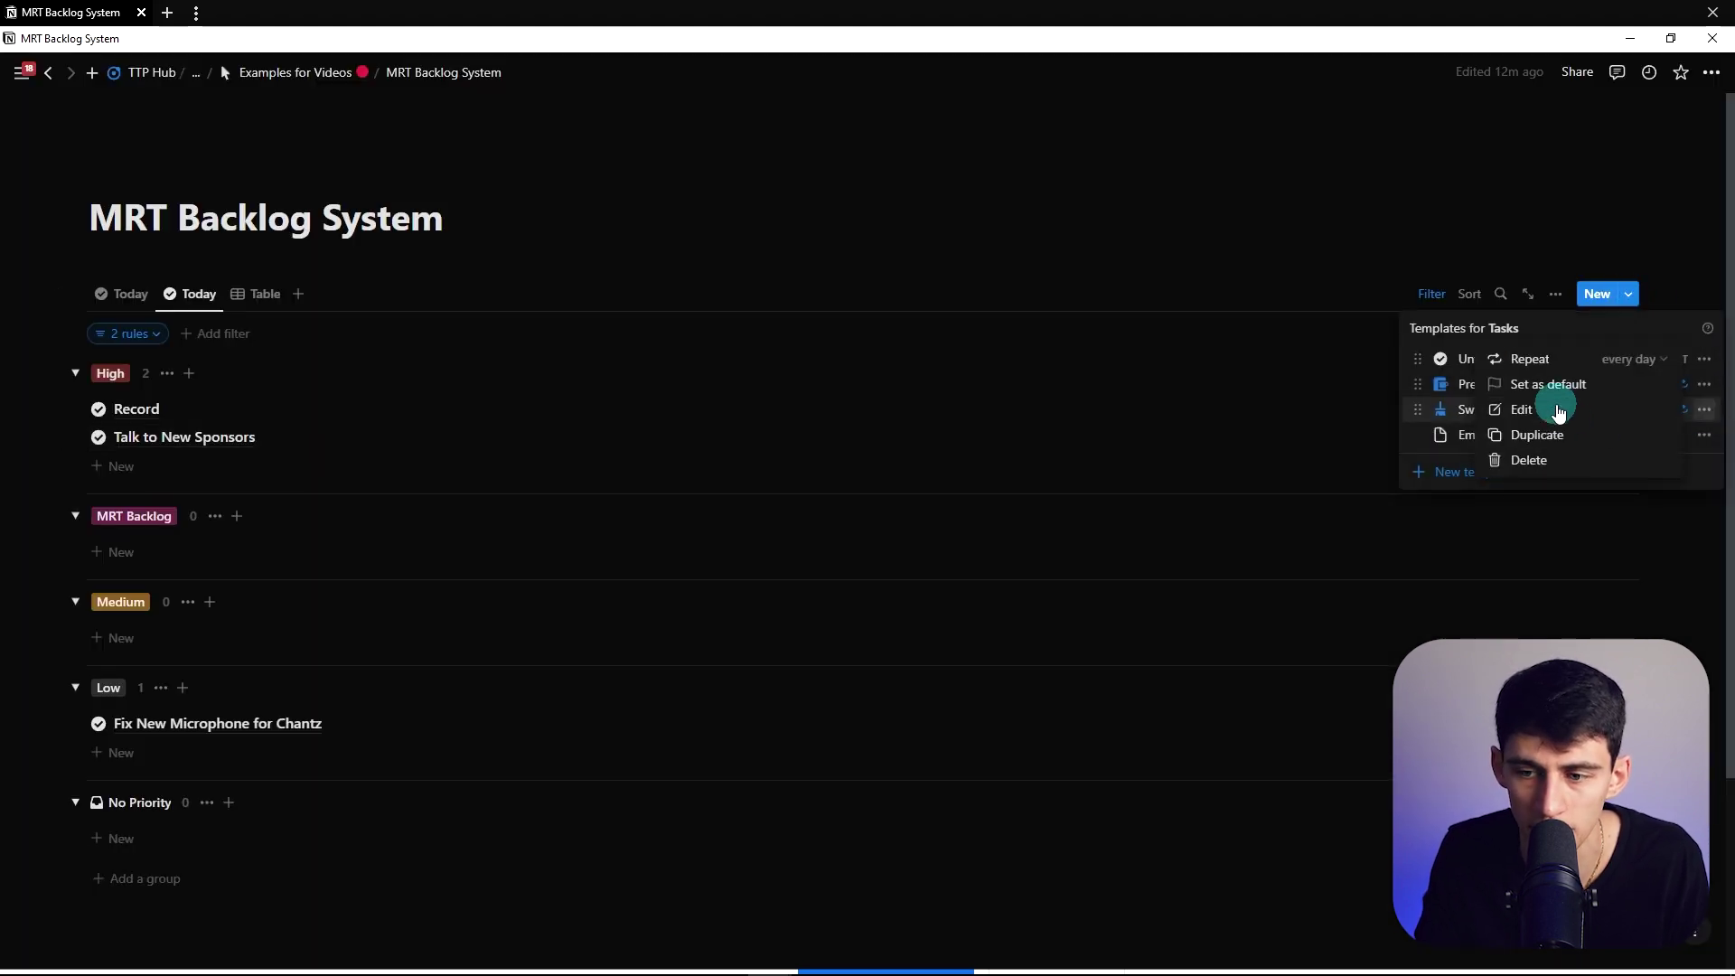
click(1554, 410)
click(755, 643)
click(755, 698)
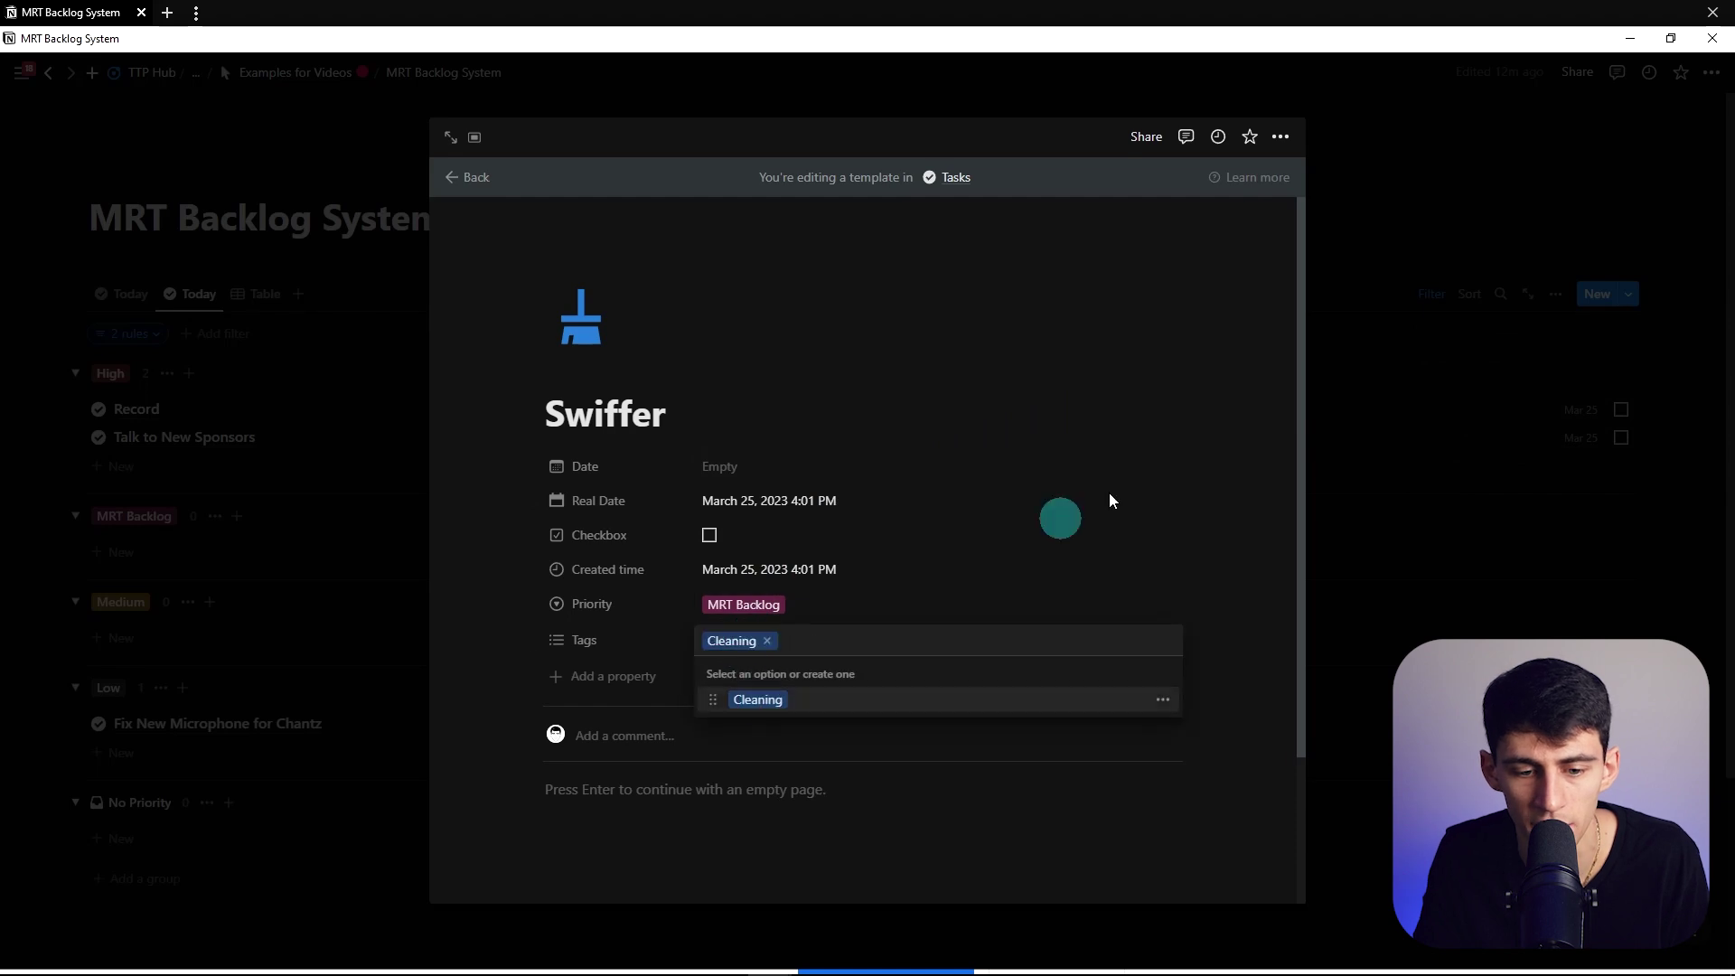
click(1109, 492)
click(1515, 398)
Duplicate the Swiffer template, titling the copy "Dust" with a blue duster icon.
click(1546, 435)
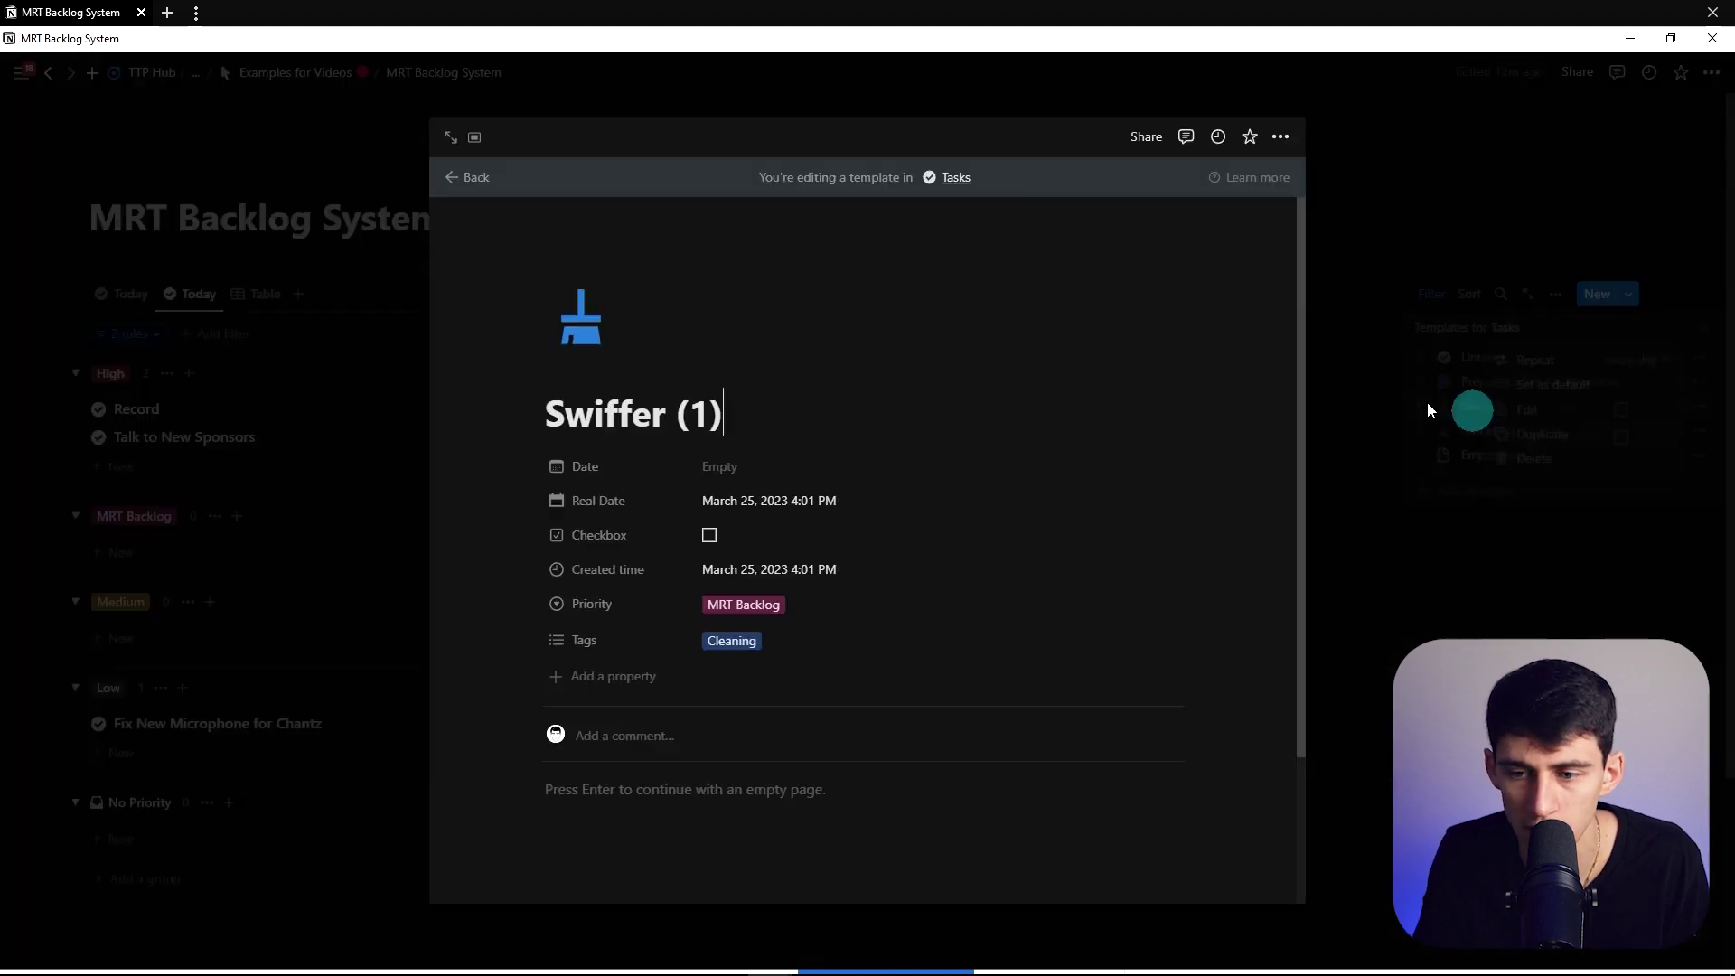
triple_click(730, 419)
text(Dust)
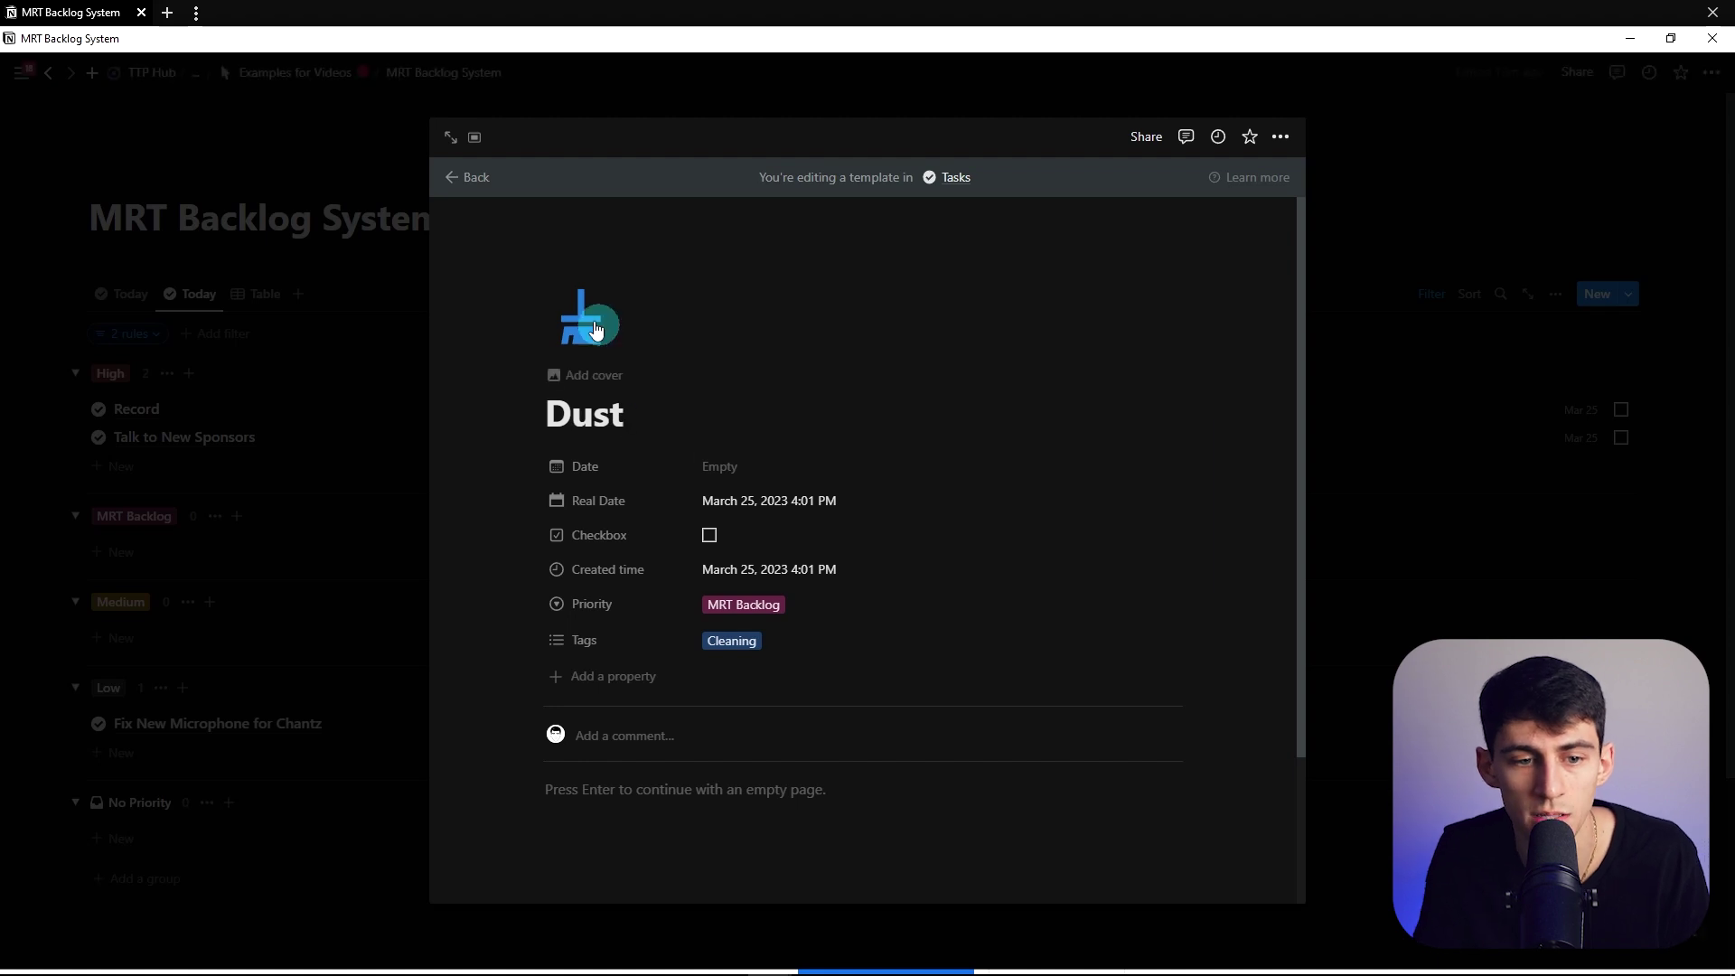
click(580, 316)
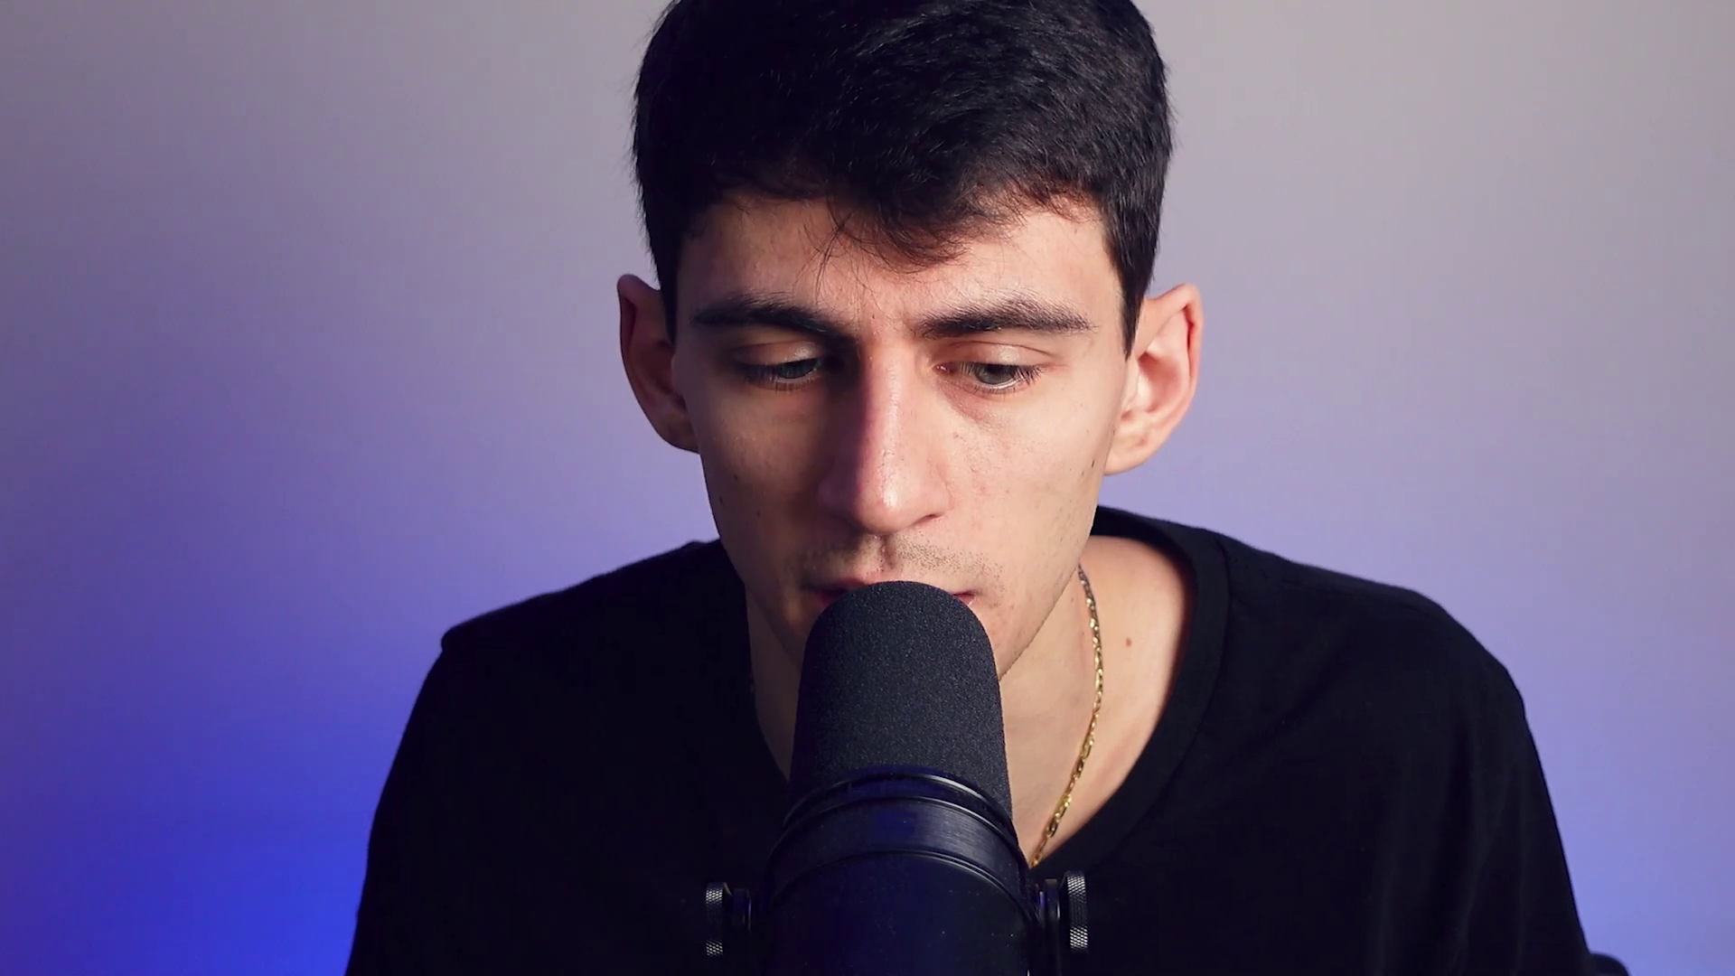
Duplicate the Dust template and give the copy a red envelope icon found by searching "email".
click(1629, 293)
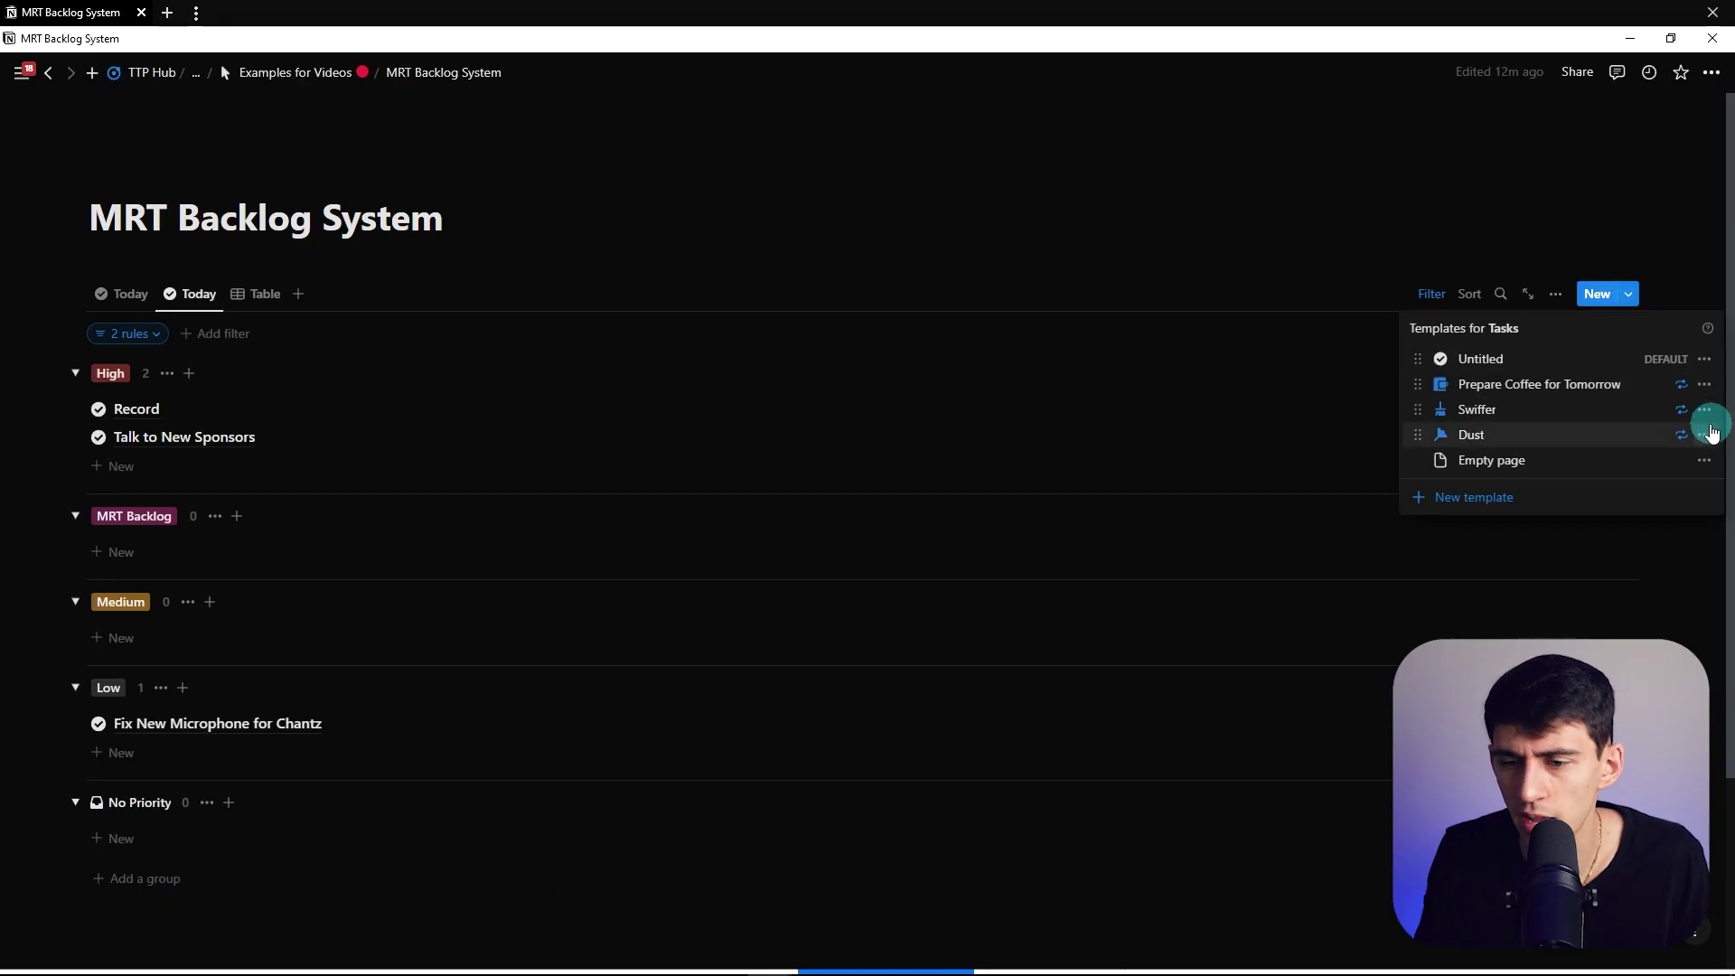
click(1704, 435)
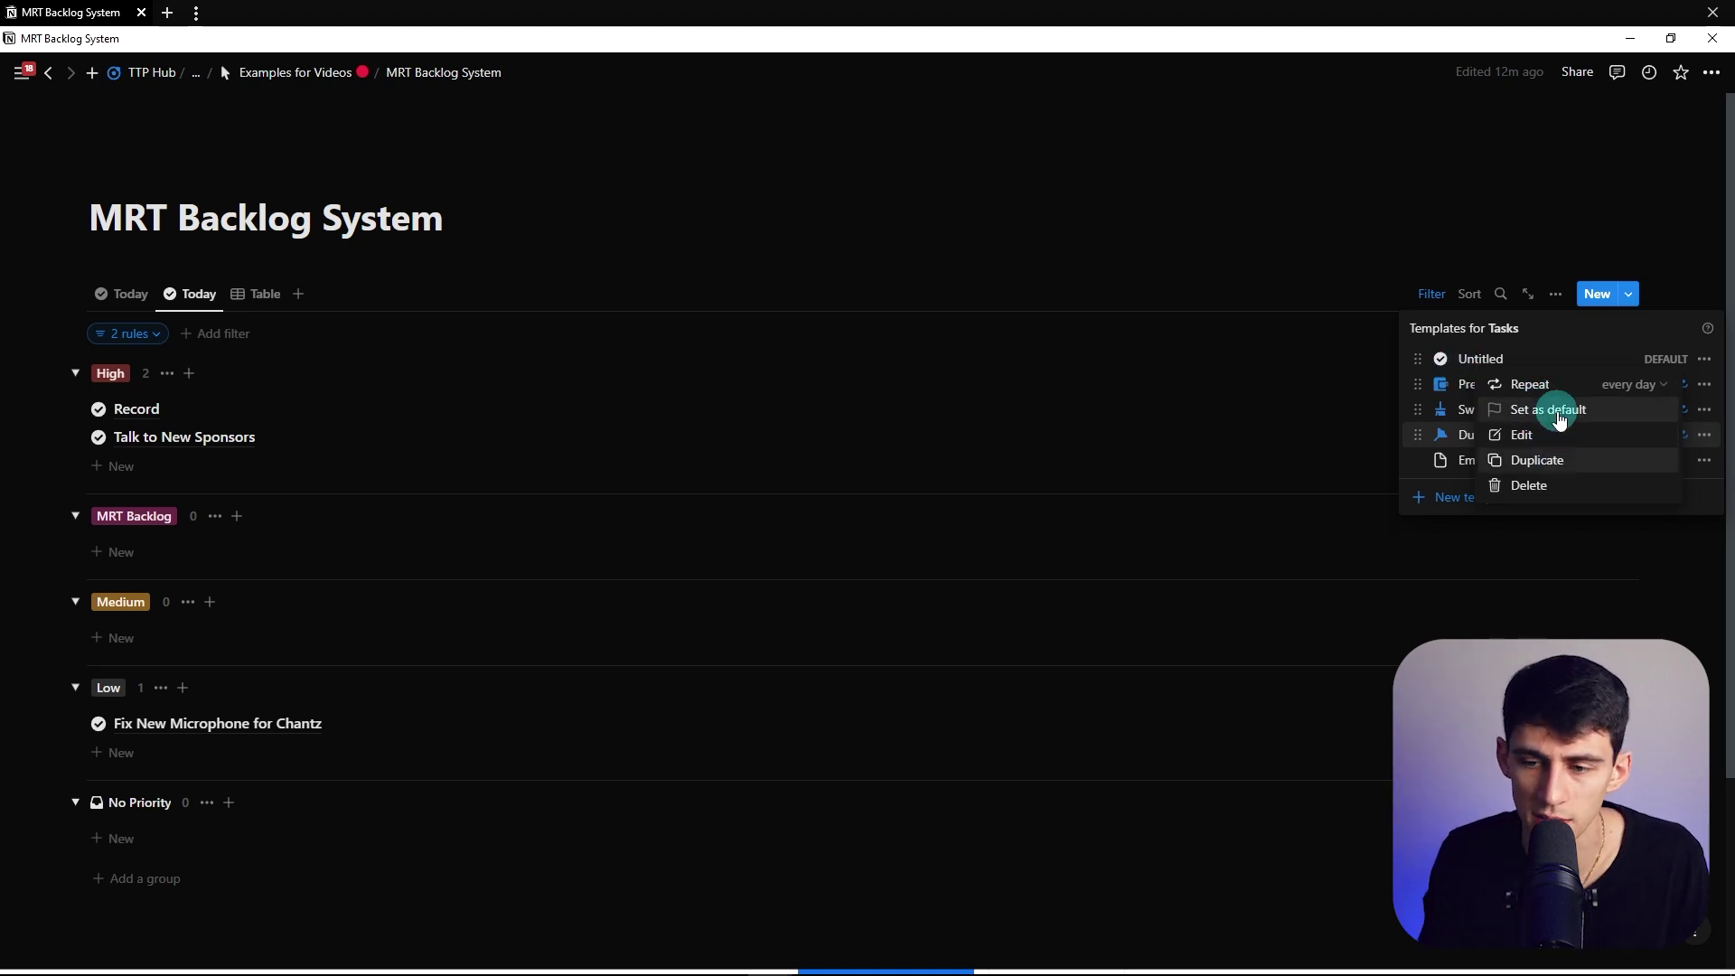
click(1527, 434)
click(587, 328)
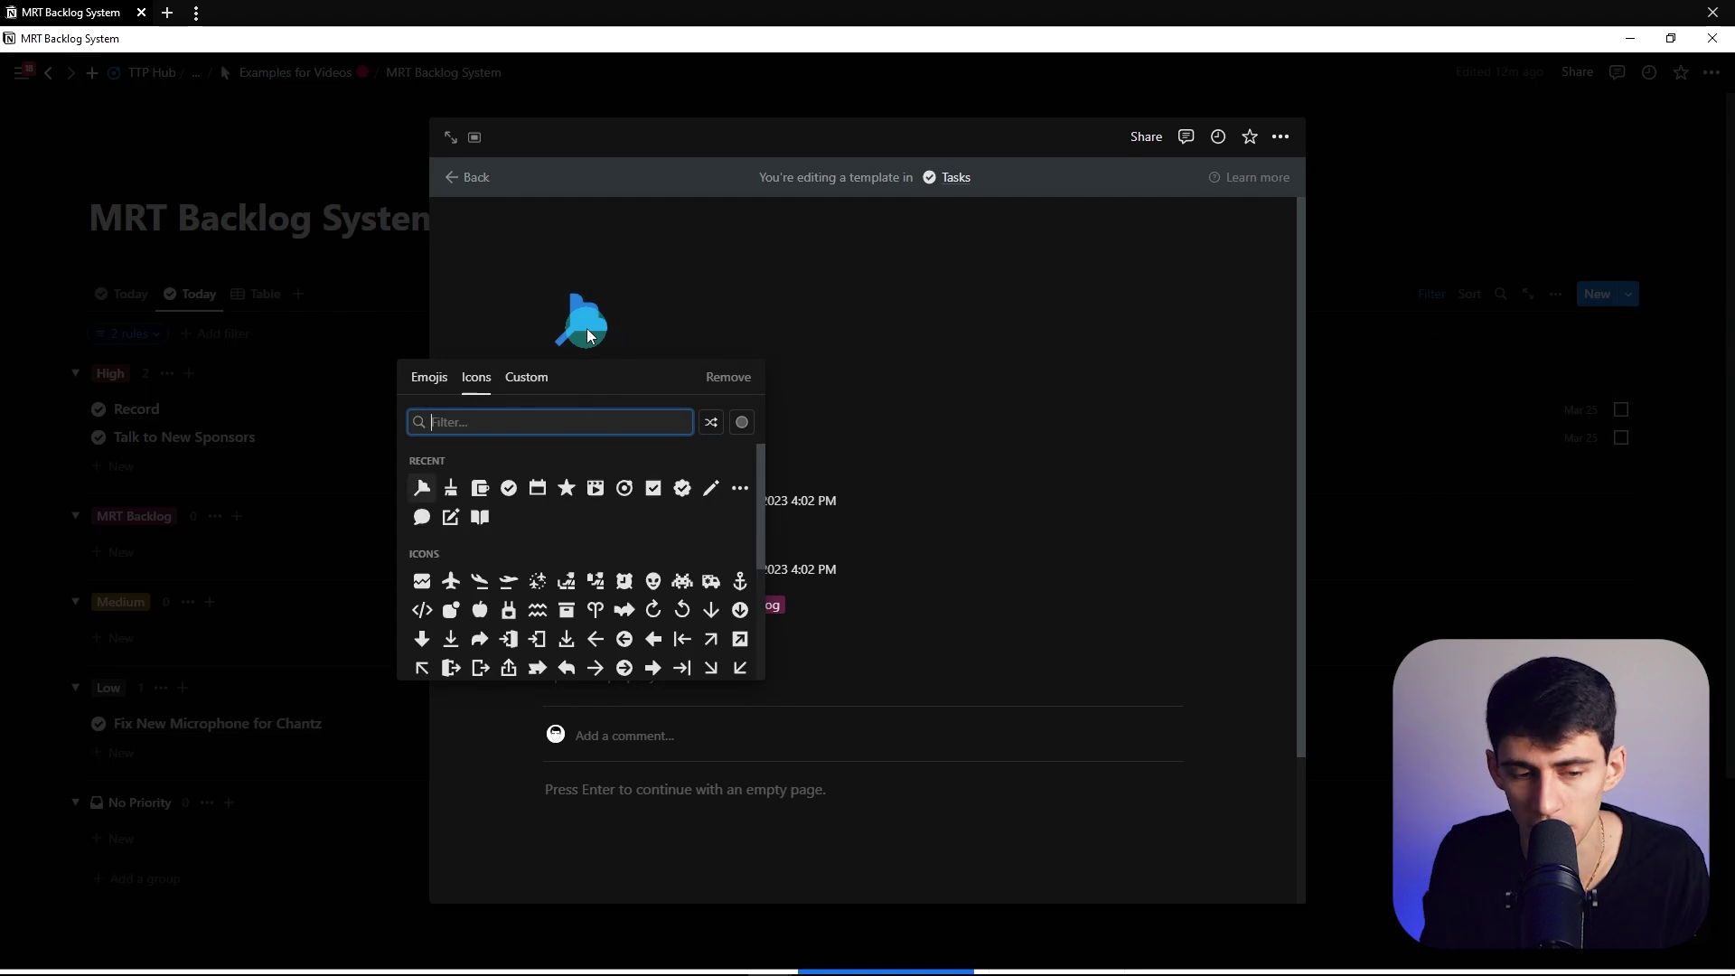
text(email)
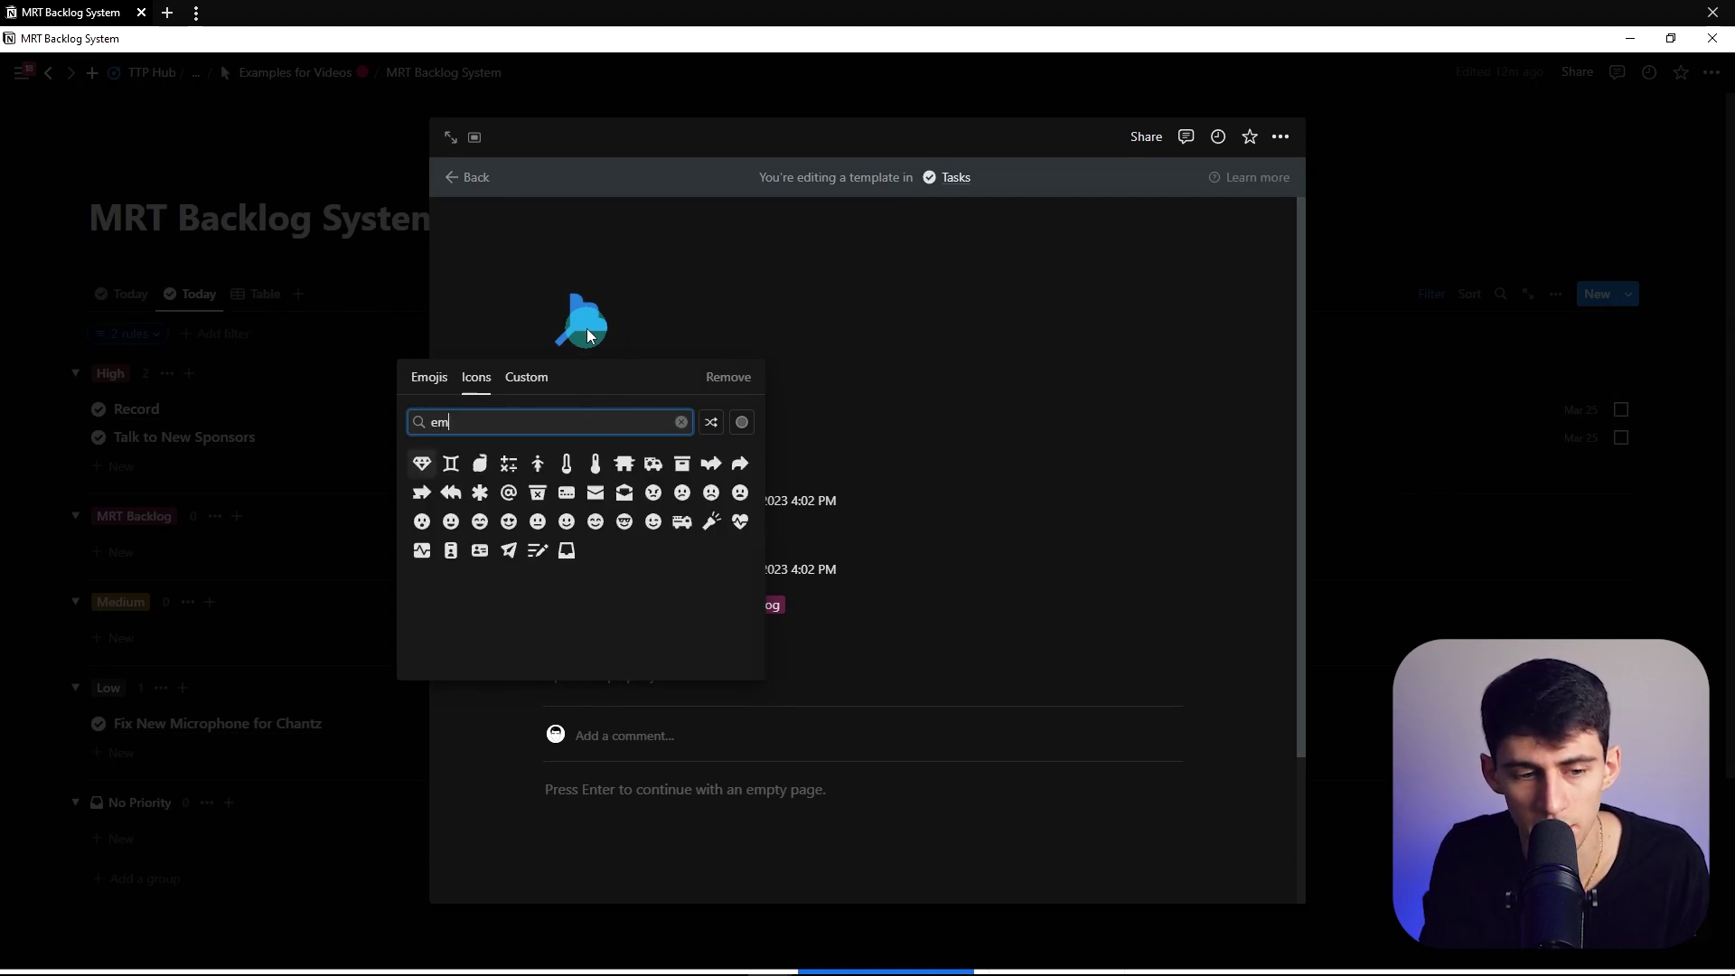
click(569, 528)
Title the envelope template "Respond to Email" and add a new red "Work" tag to it.
triple_click(655, 420)
text(Respond to Email)
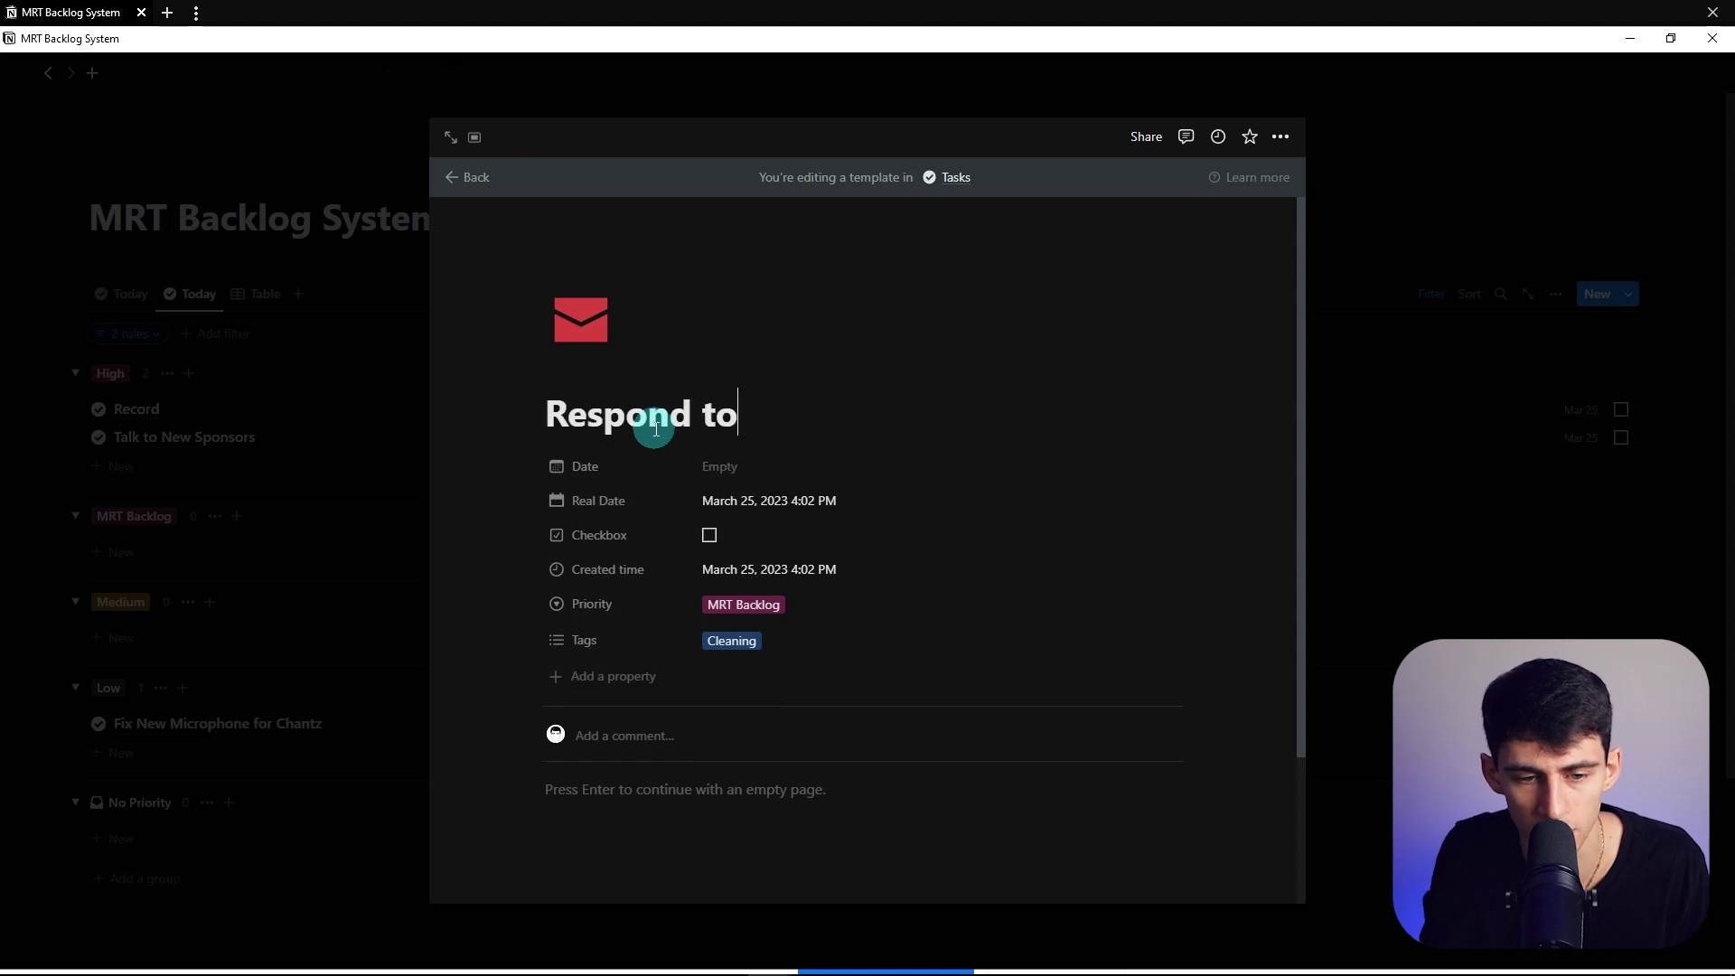
click(775, 633)
text(Work)
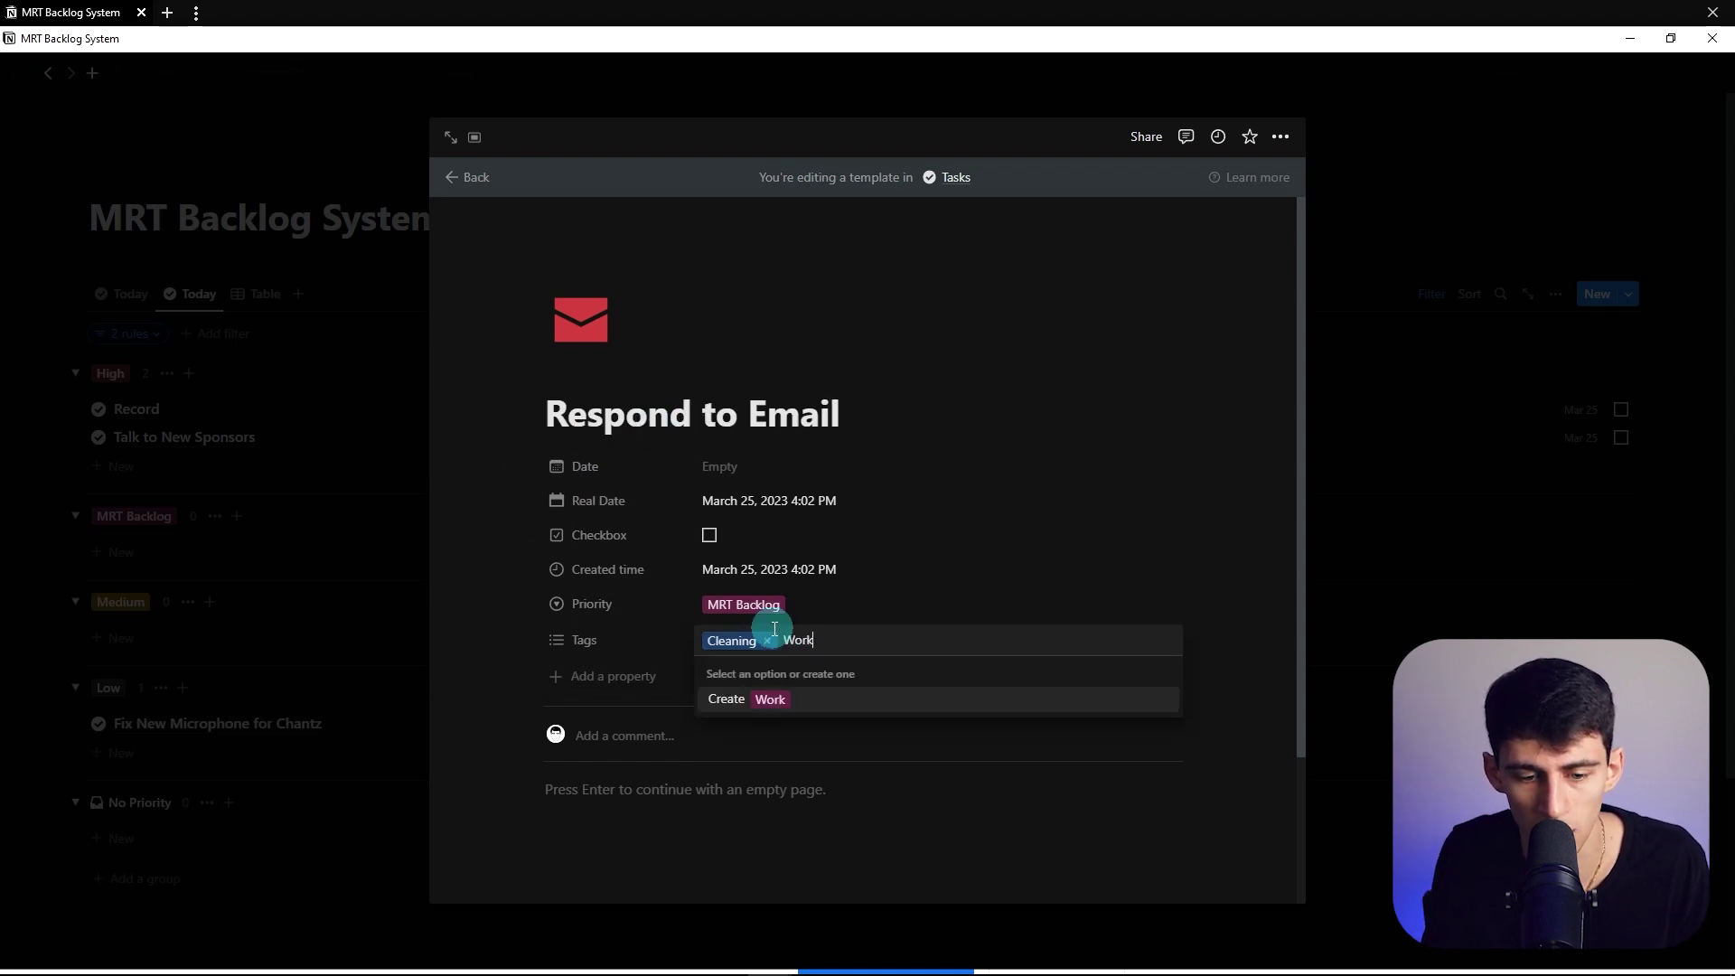
key(Return)
click(1163, 724)
click(1143, 696)
click(935, 484)
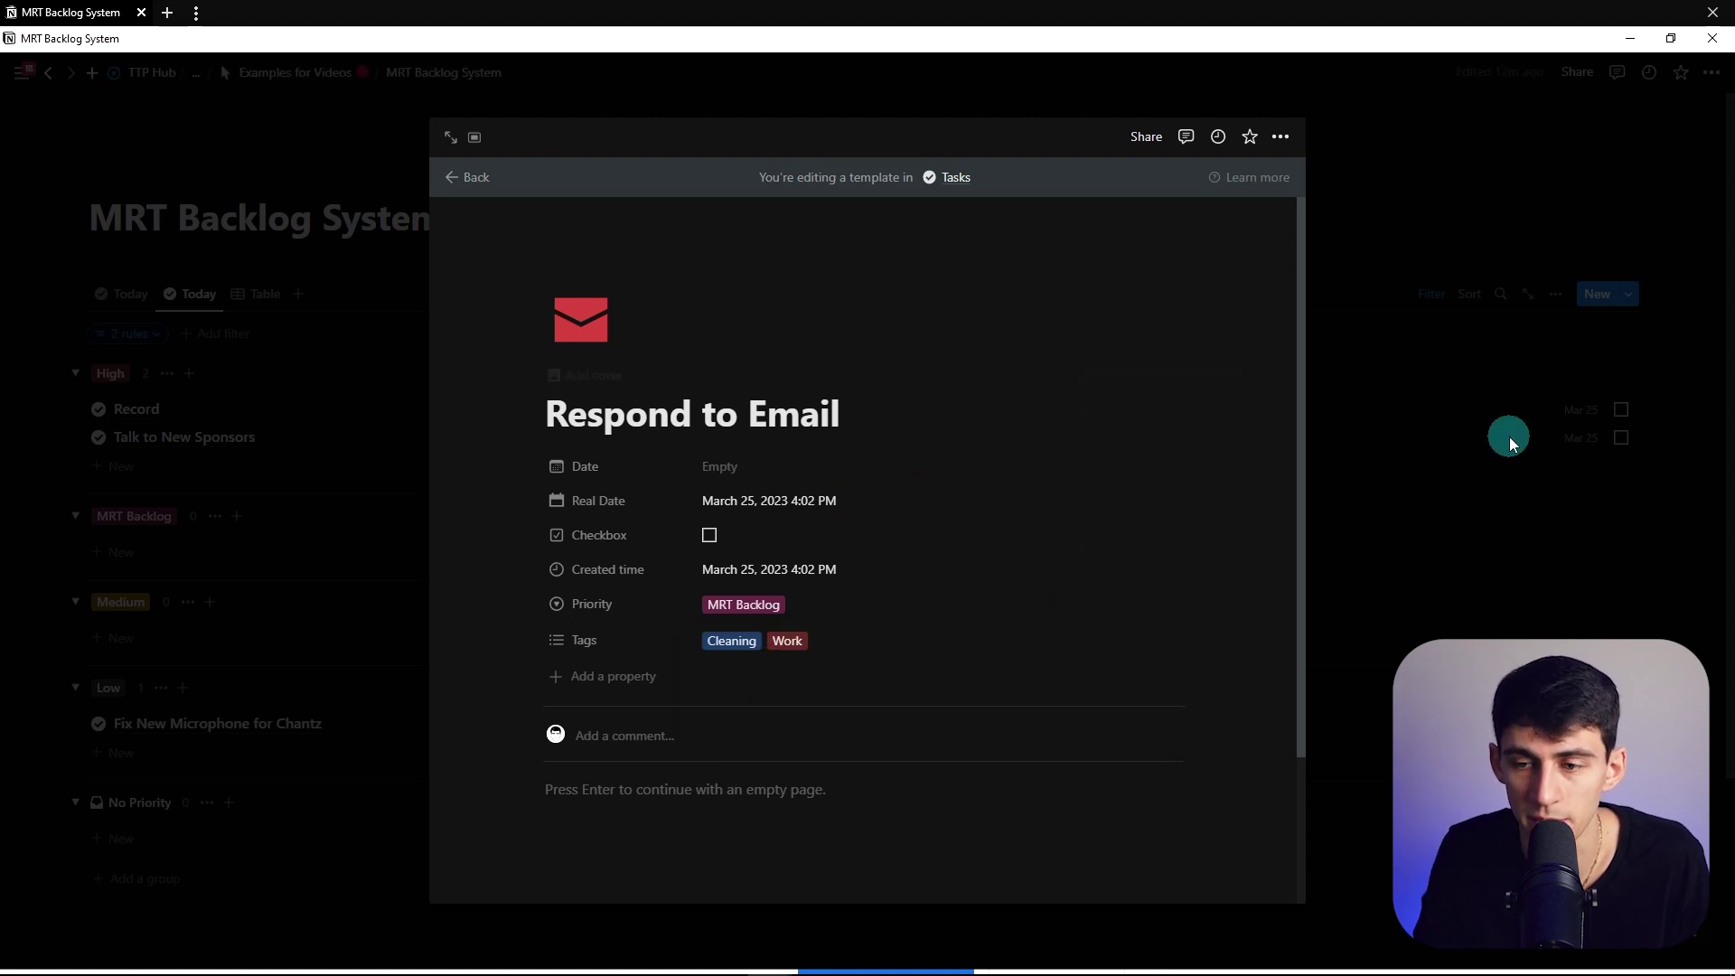
click(1509, 436)
Change the "Respond to Email" template's repeat schedule to weekly, every 1 week, and save it.
click(1627, 293)
click(1703, 460)
click(1653, 415)
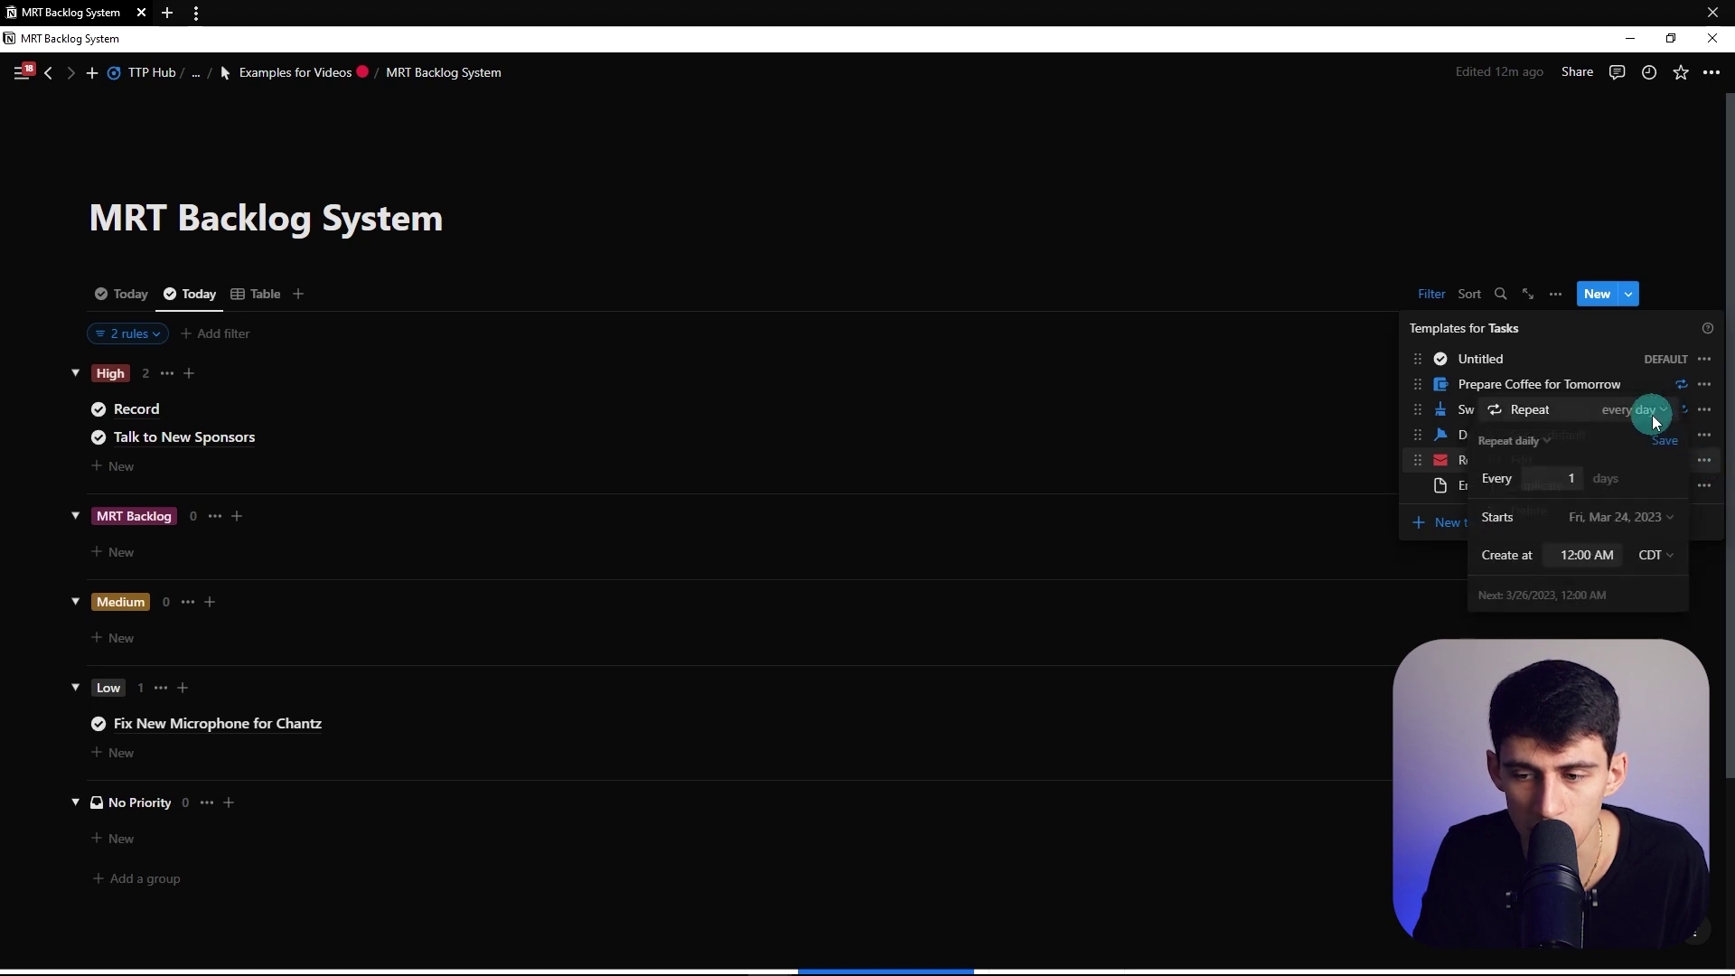
click(1545, 441)
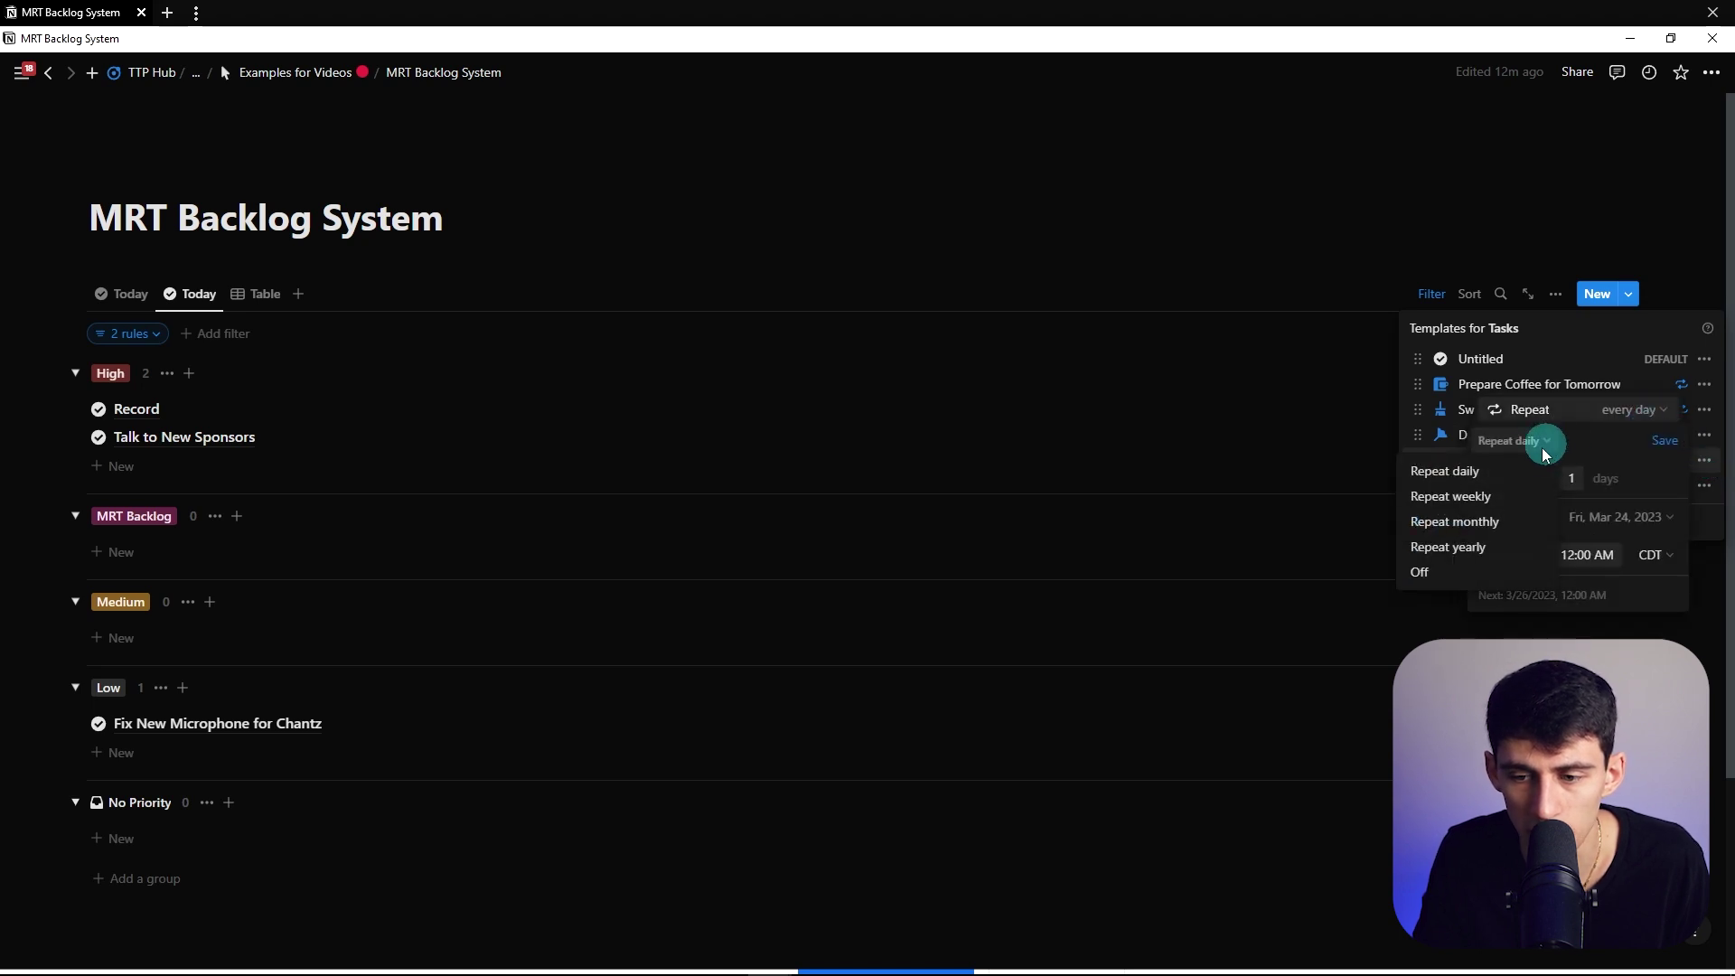
click(1473, 496)
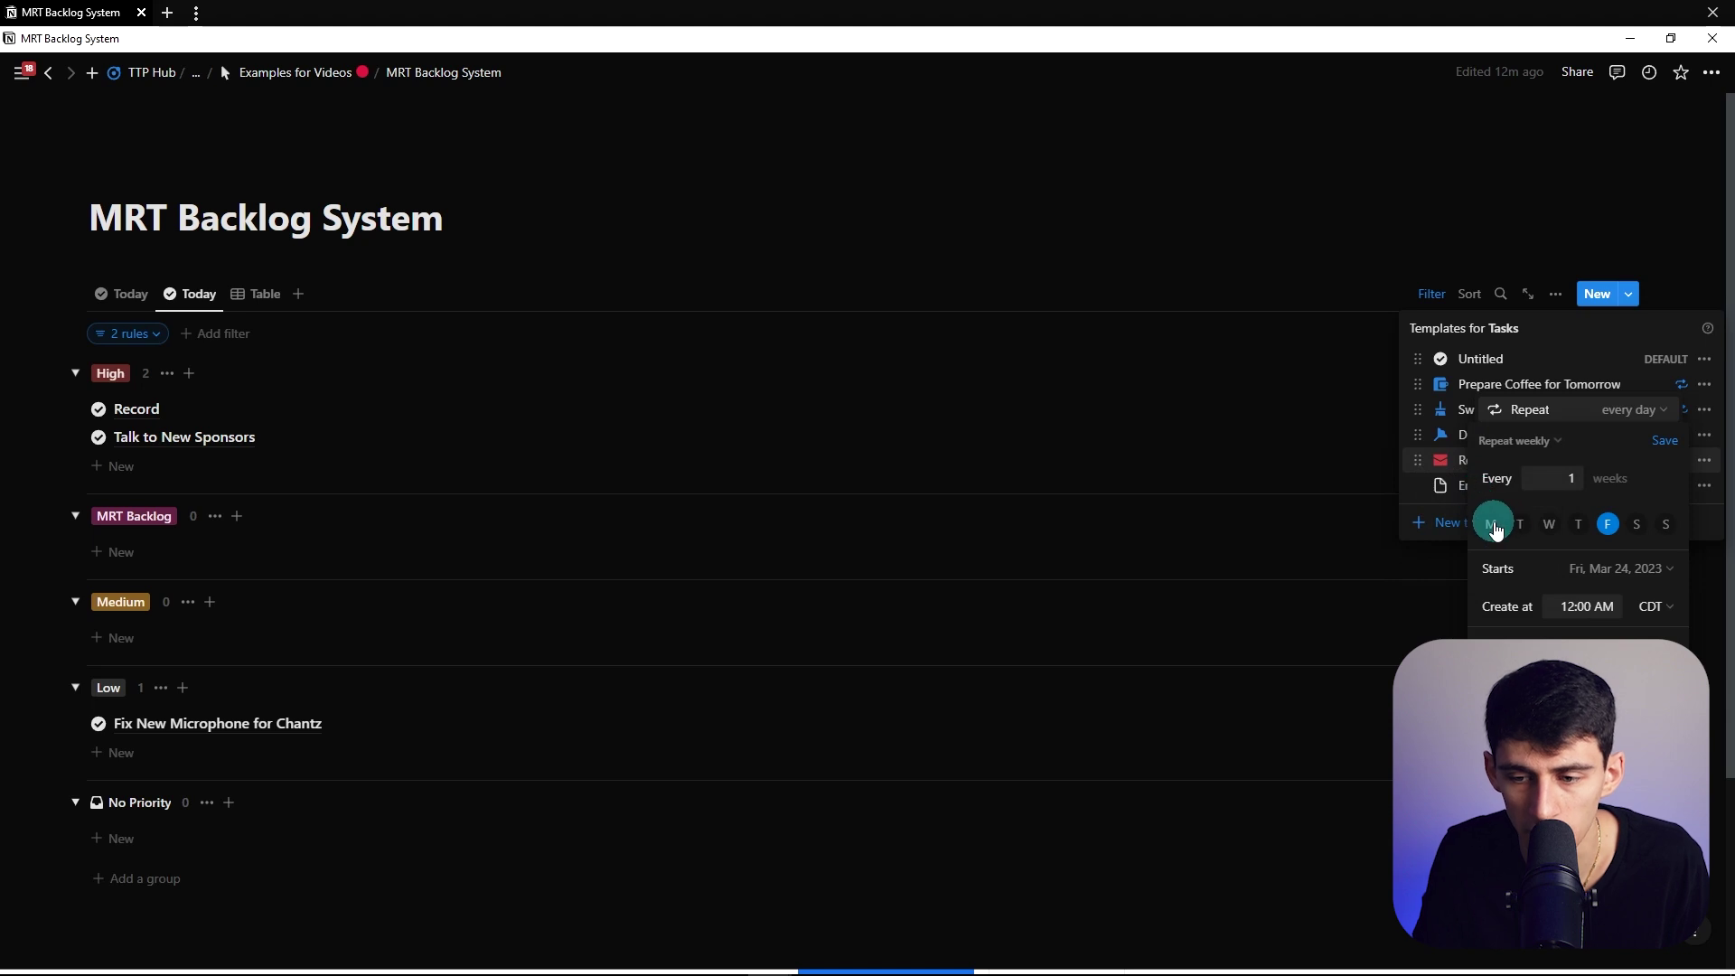
click(1543, 361)
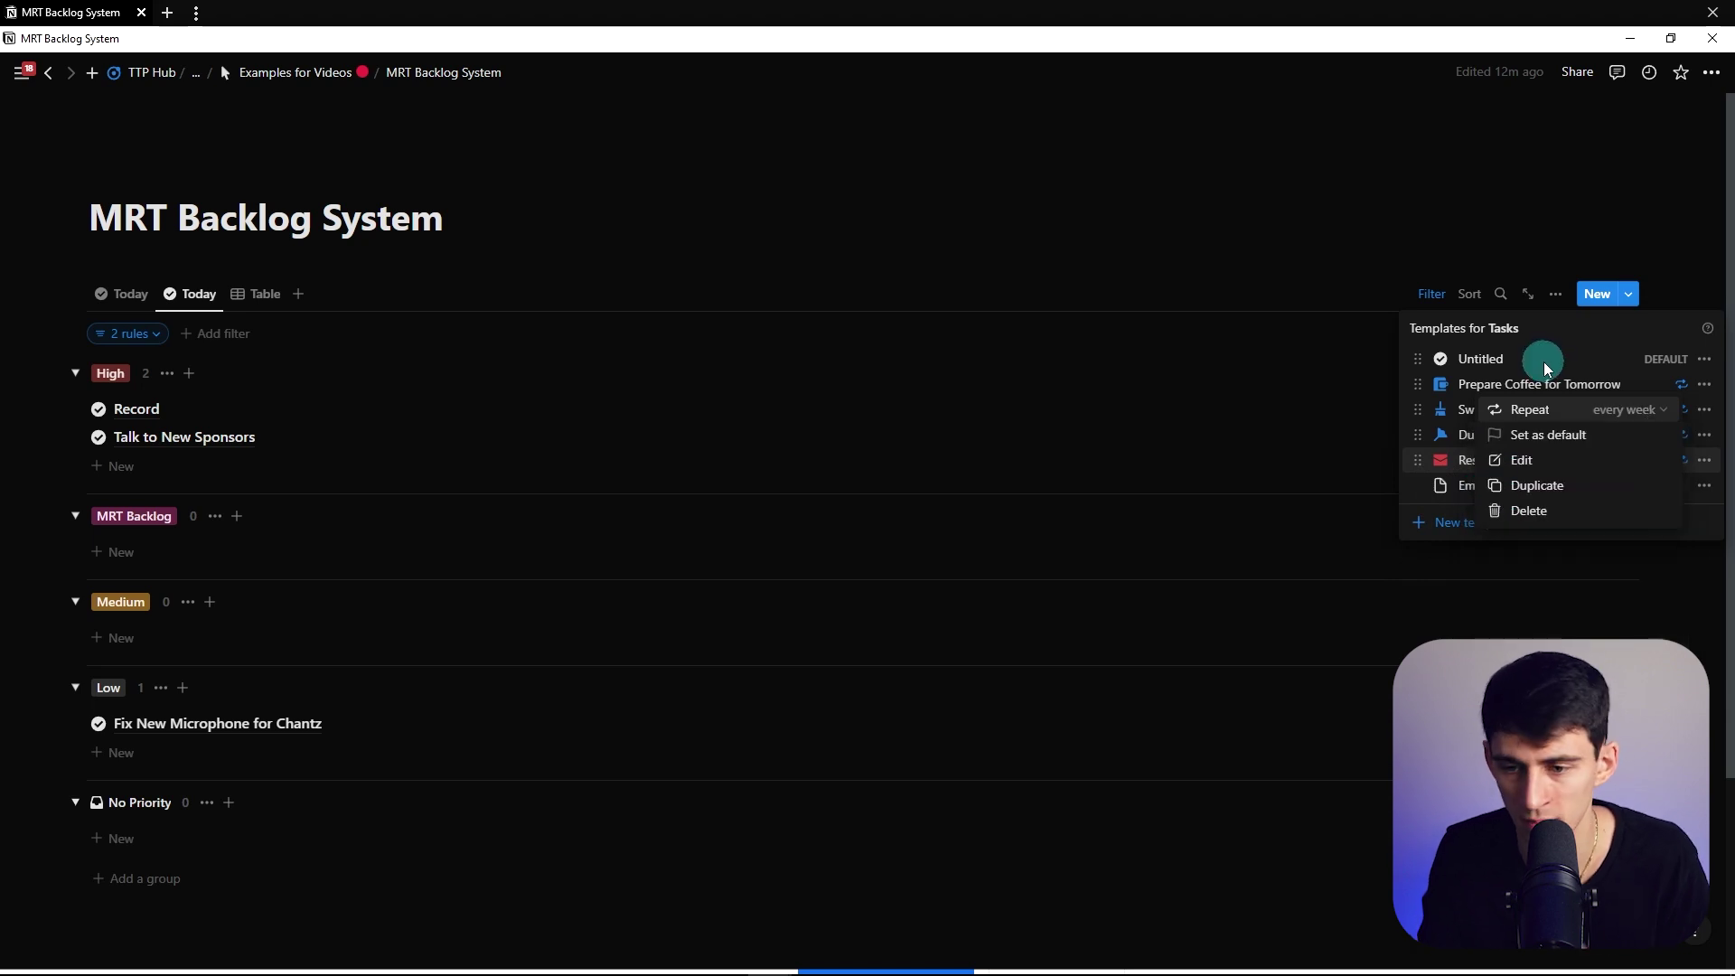
click(1543, 364)
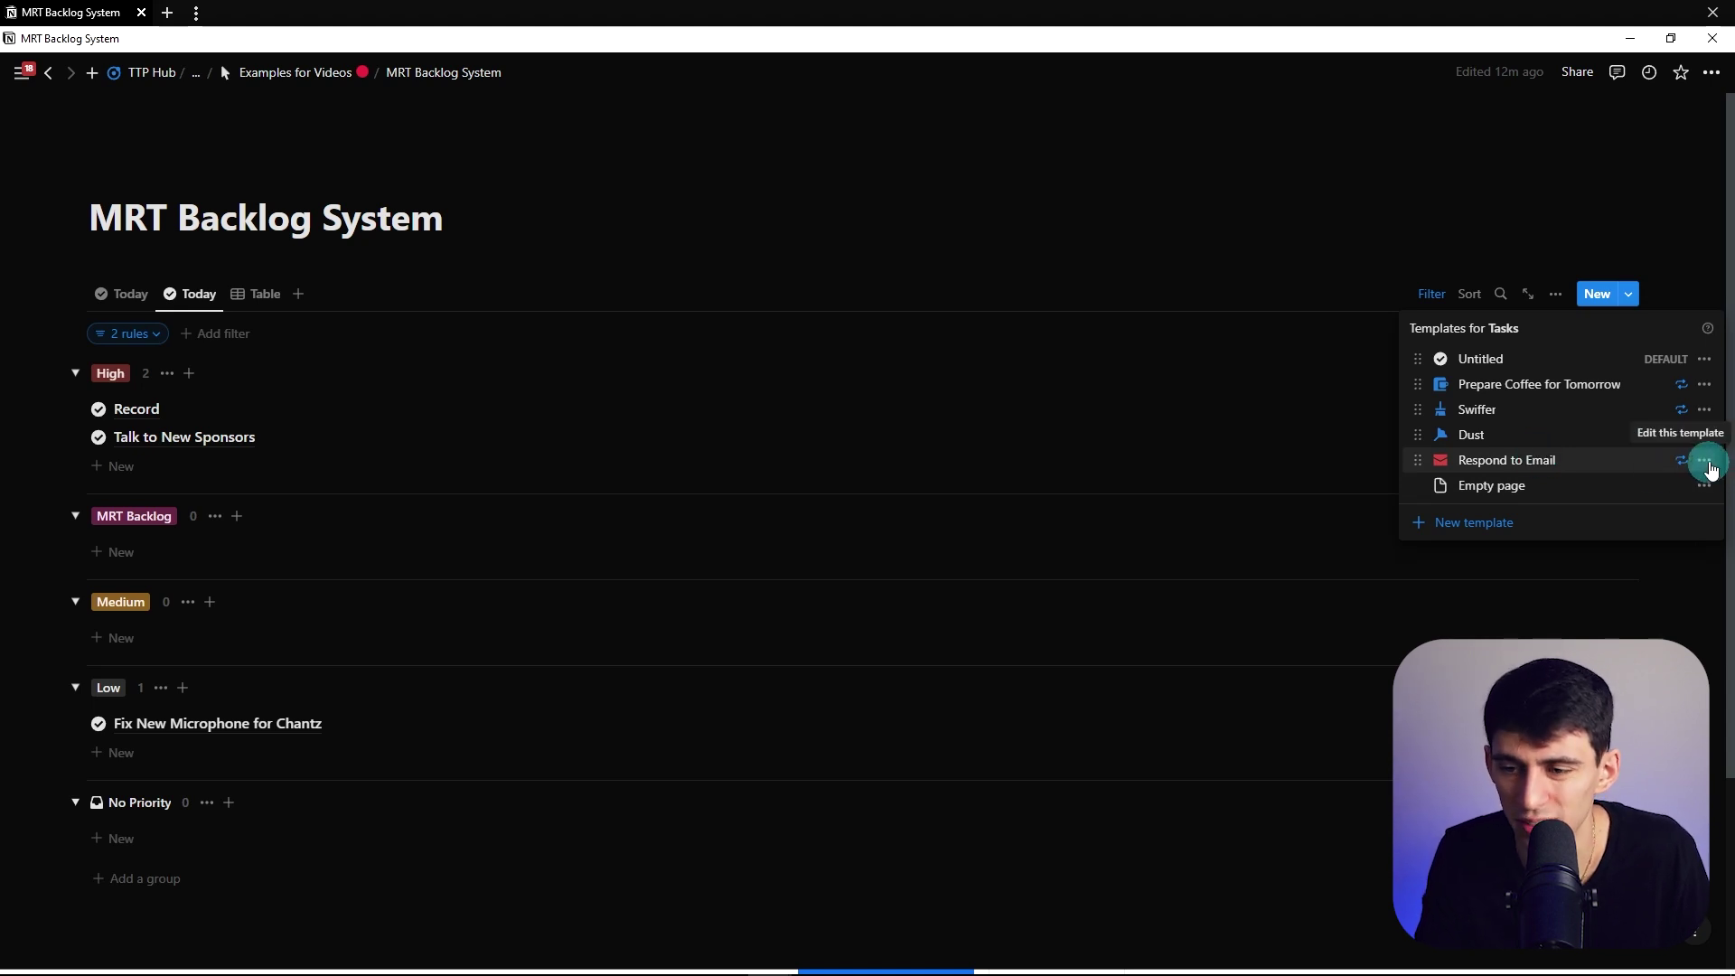
Duplicate the "Respond to Email" template and title the copy "Meal Planning".
click(1704, 461)
click(1529, 484)
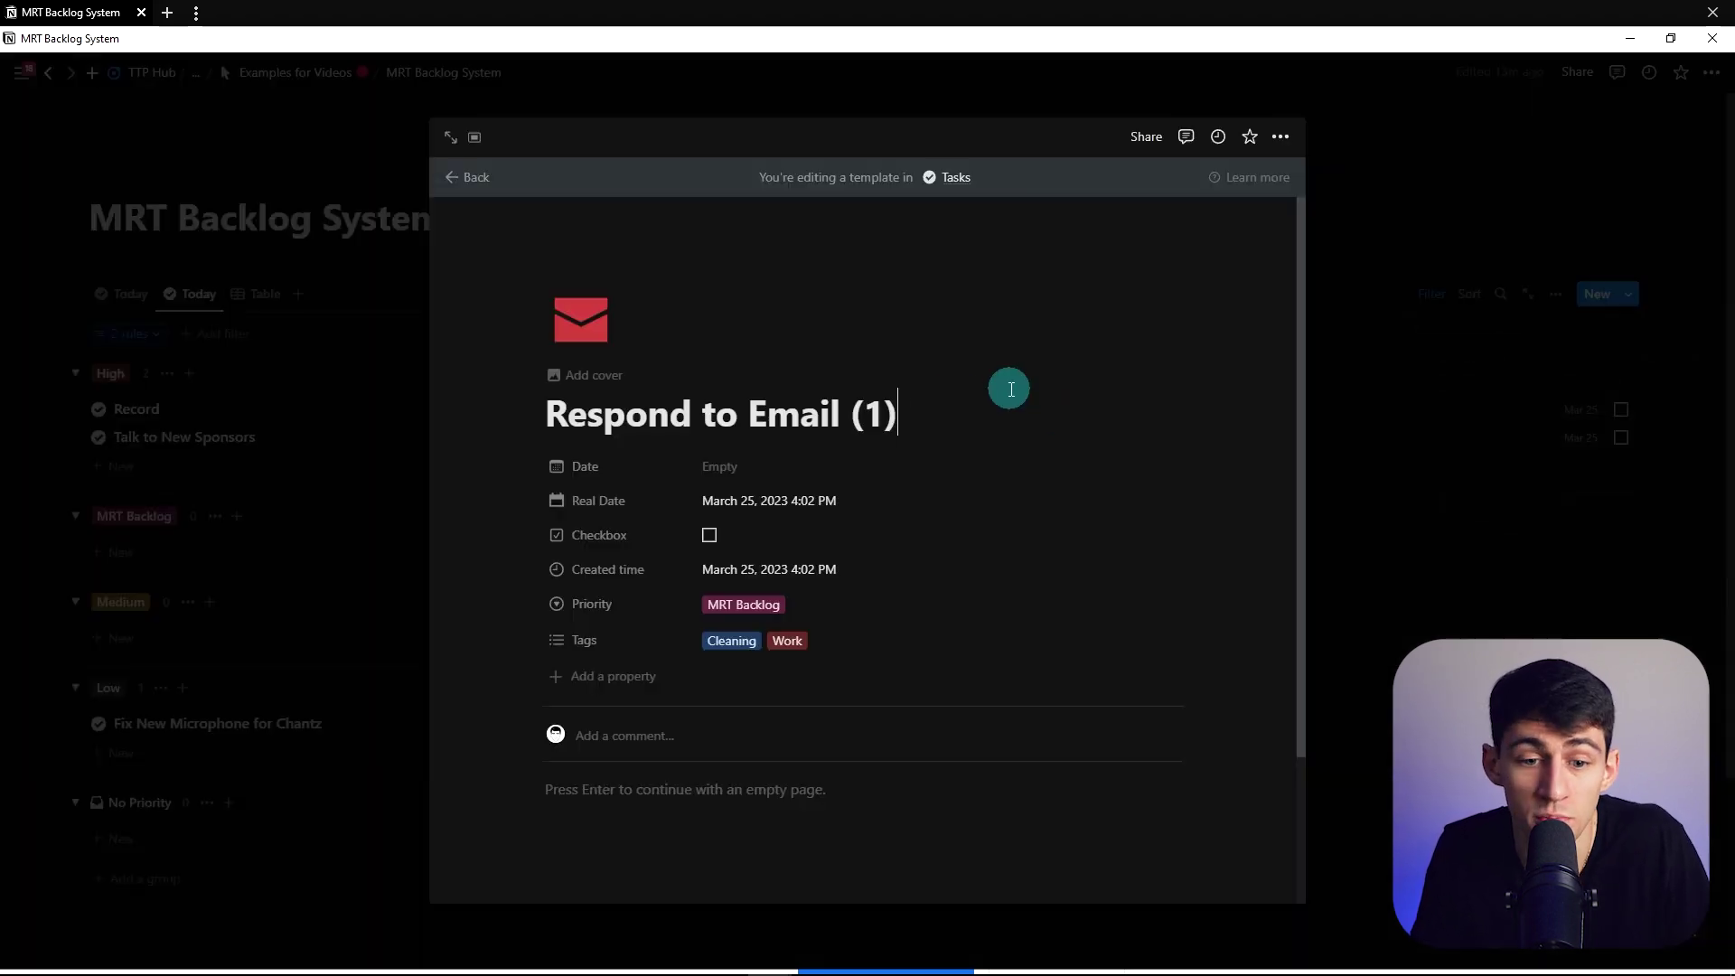
triple_click(852, 425)
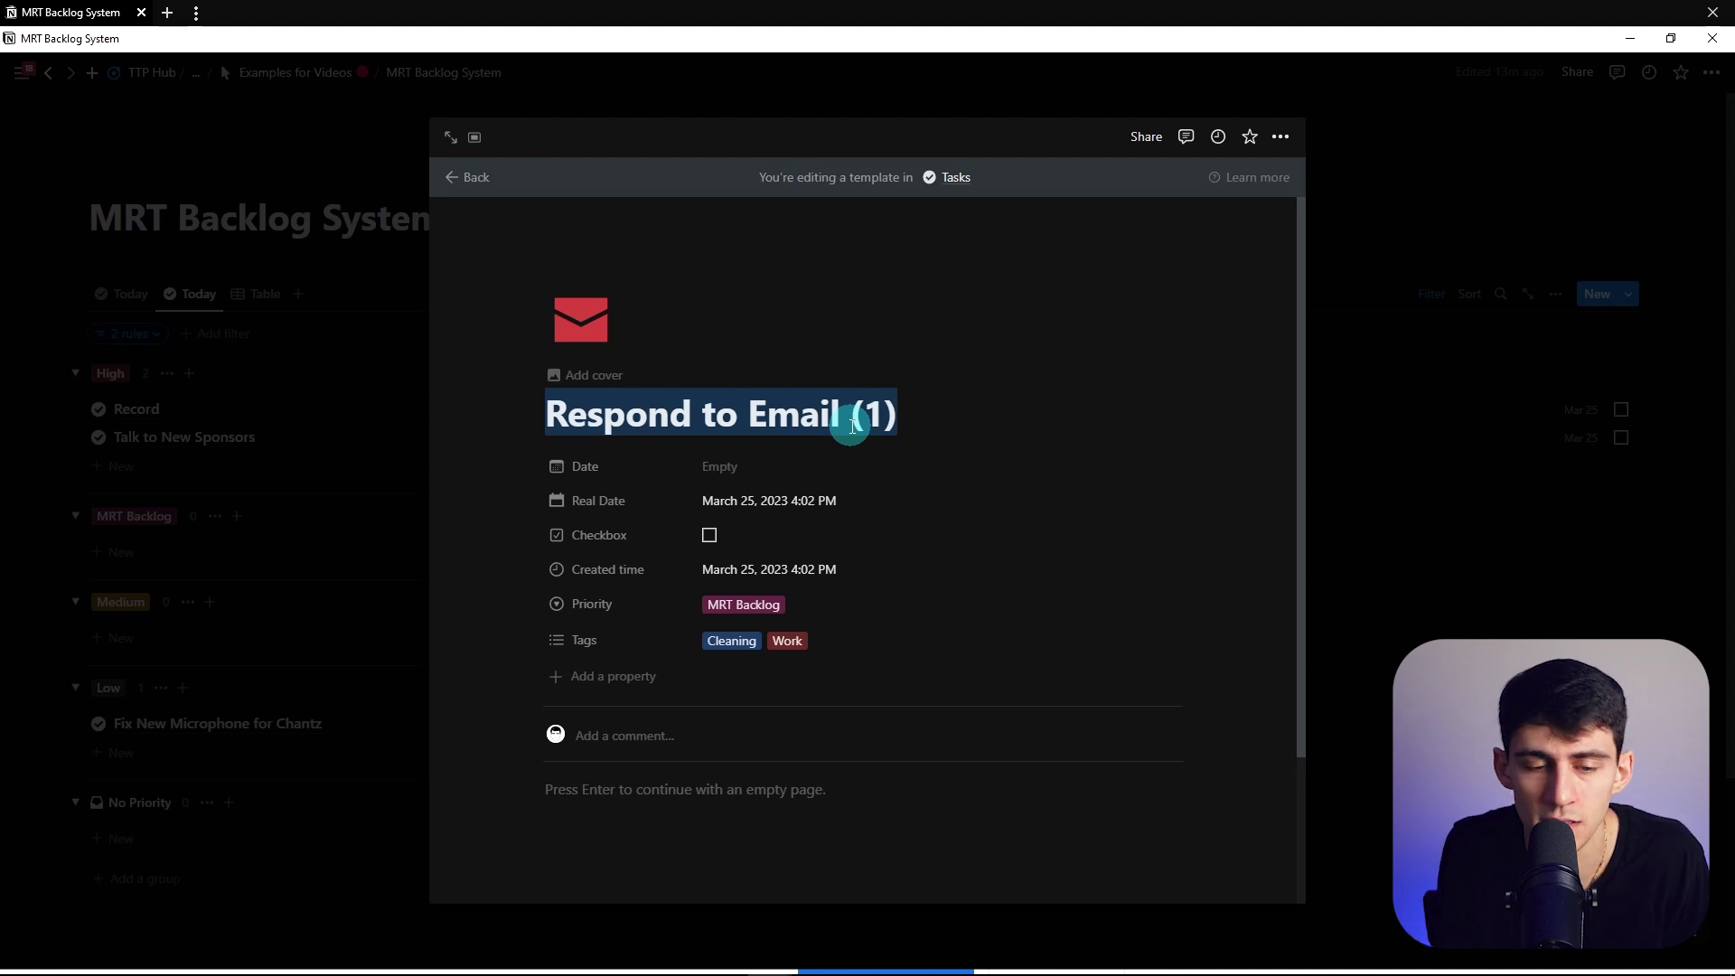
text(Meal Planning)
Search the icons for "meal" and give the Meal Planning template a yellow fork-and-knife icon.
click(583, 330)
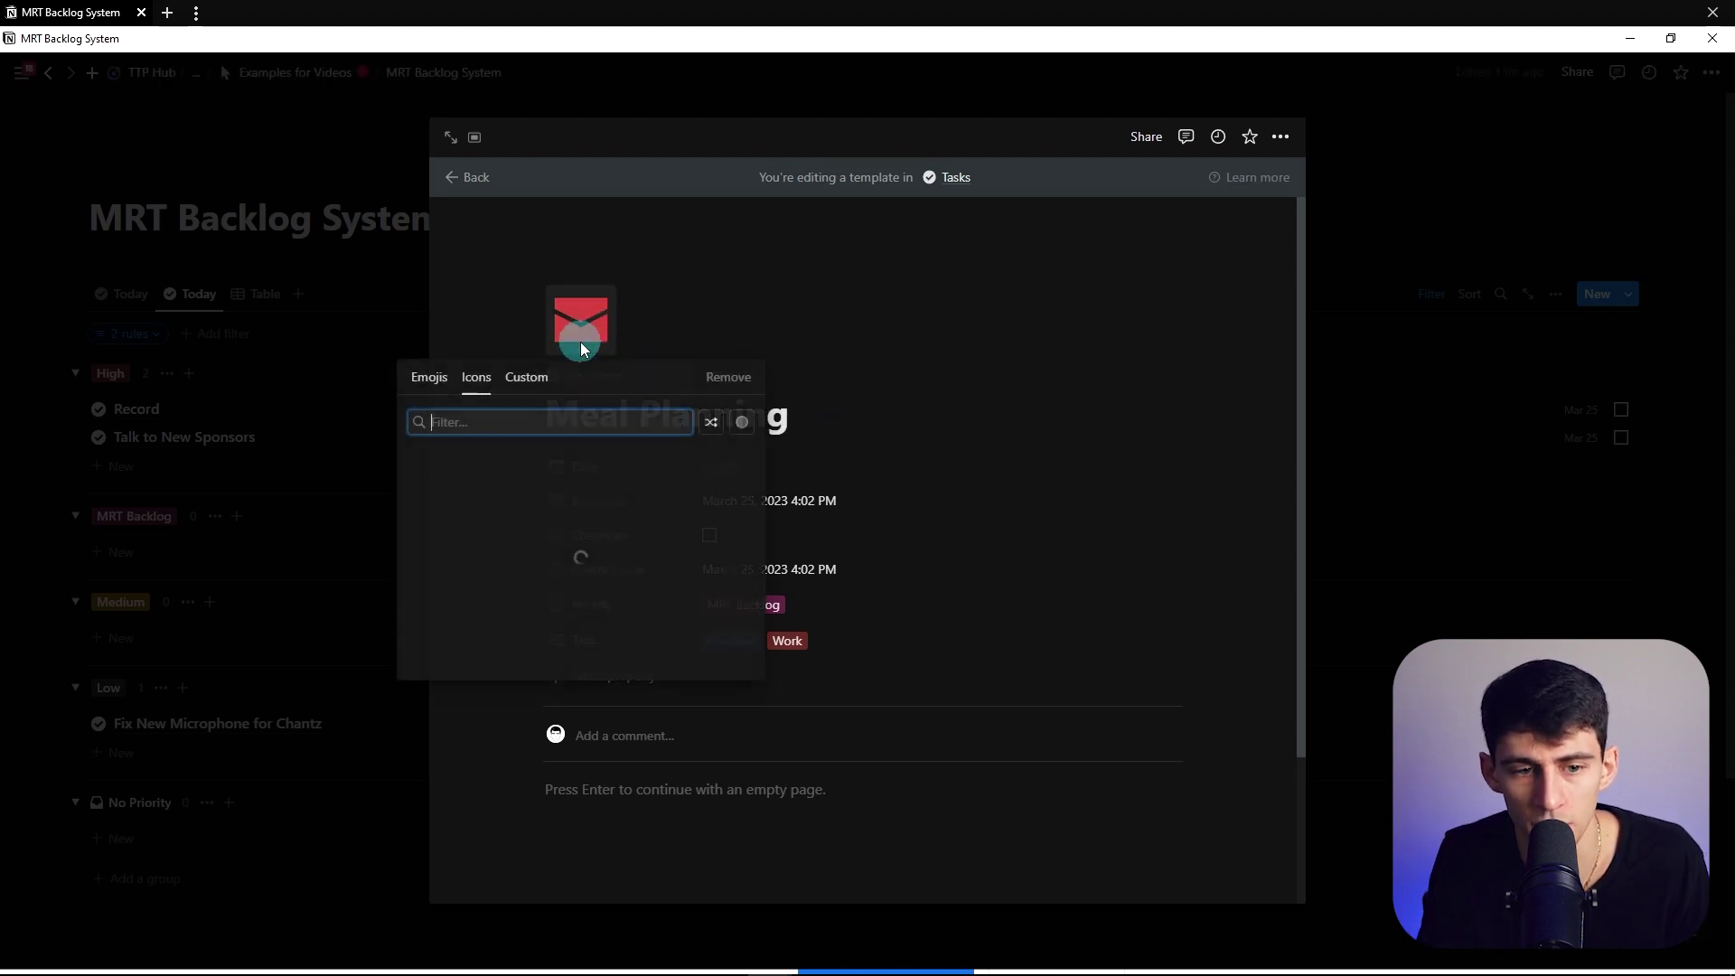
text(meal)
click(627, 524)
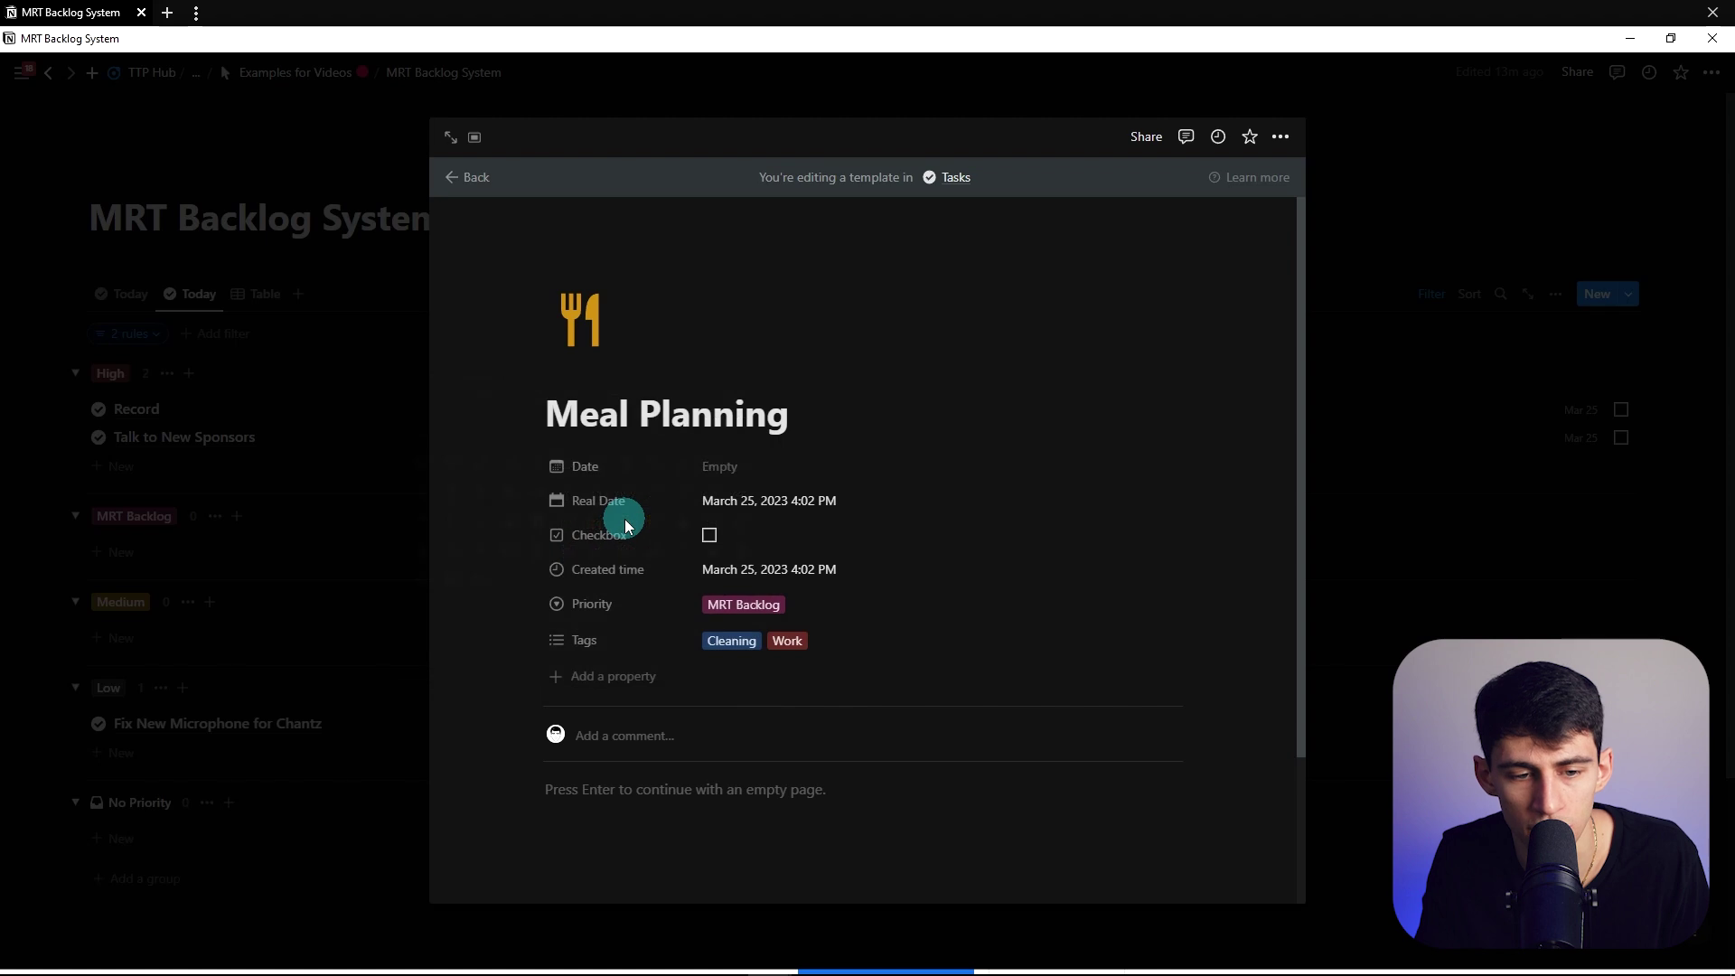
Replace the Meal Planning template's existing tags with a new "Growth" tag and close the template.
click(838, 636)
key(BackSpace)
text(Growth)
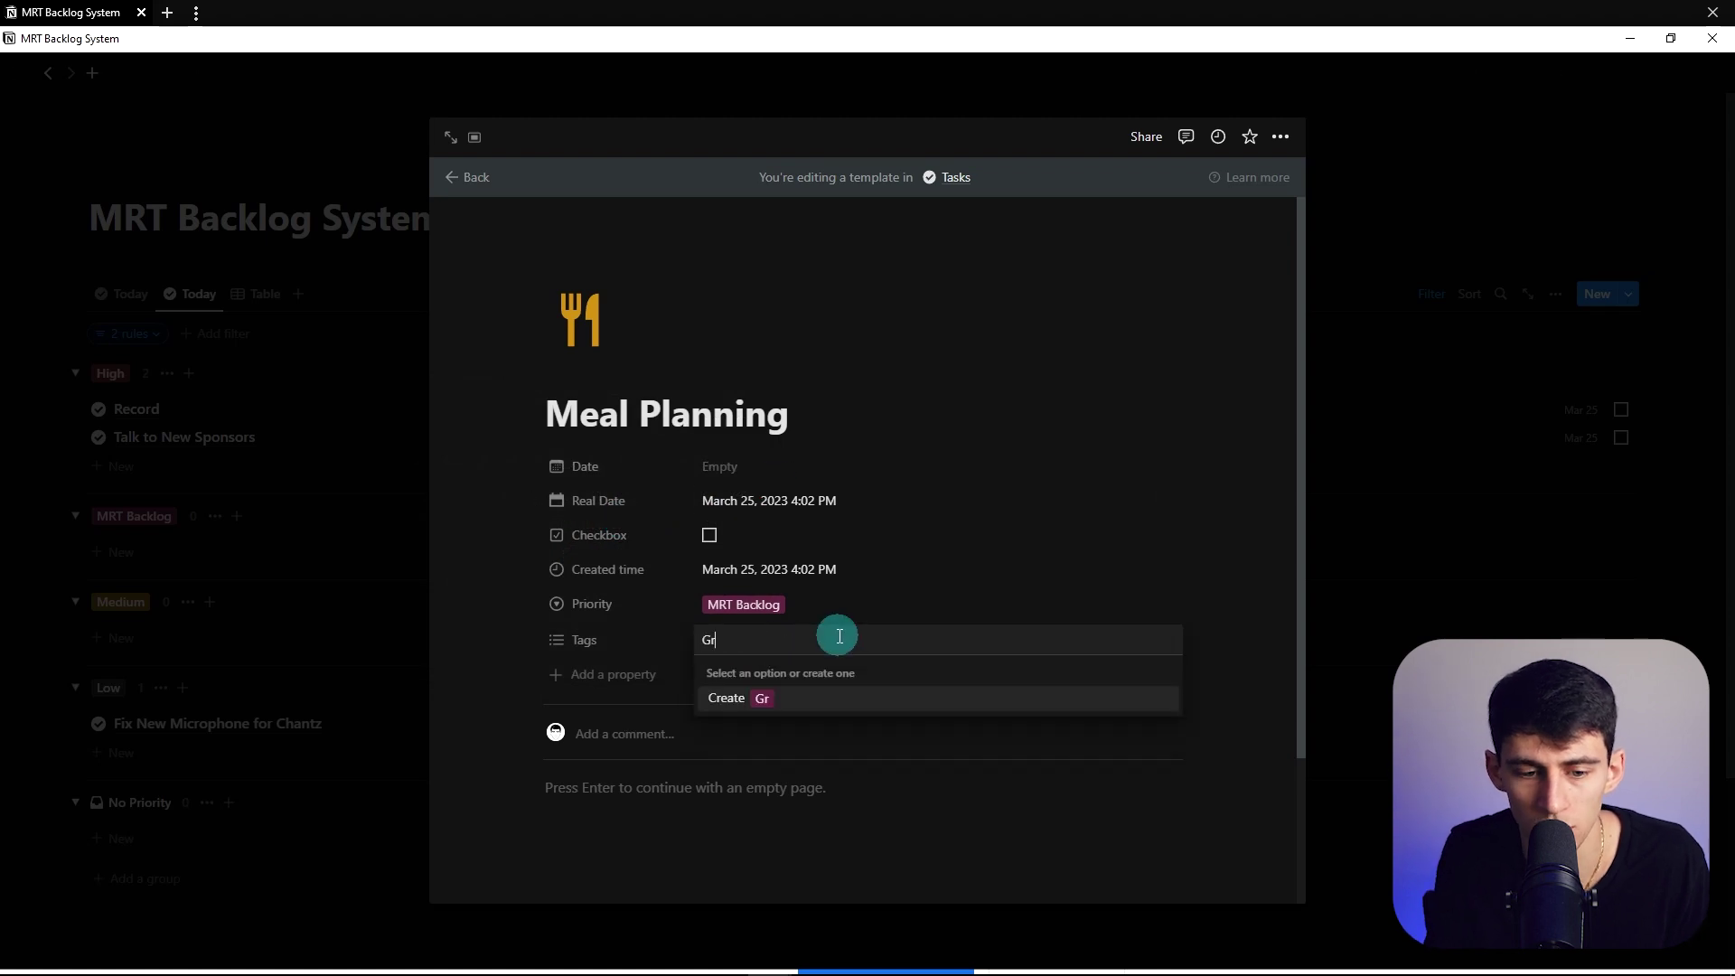
key(Return)
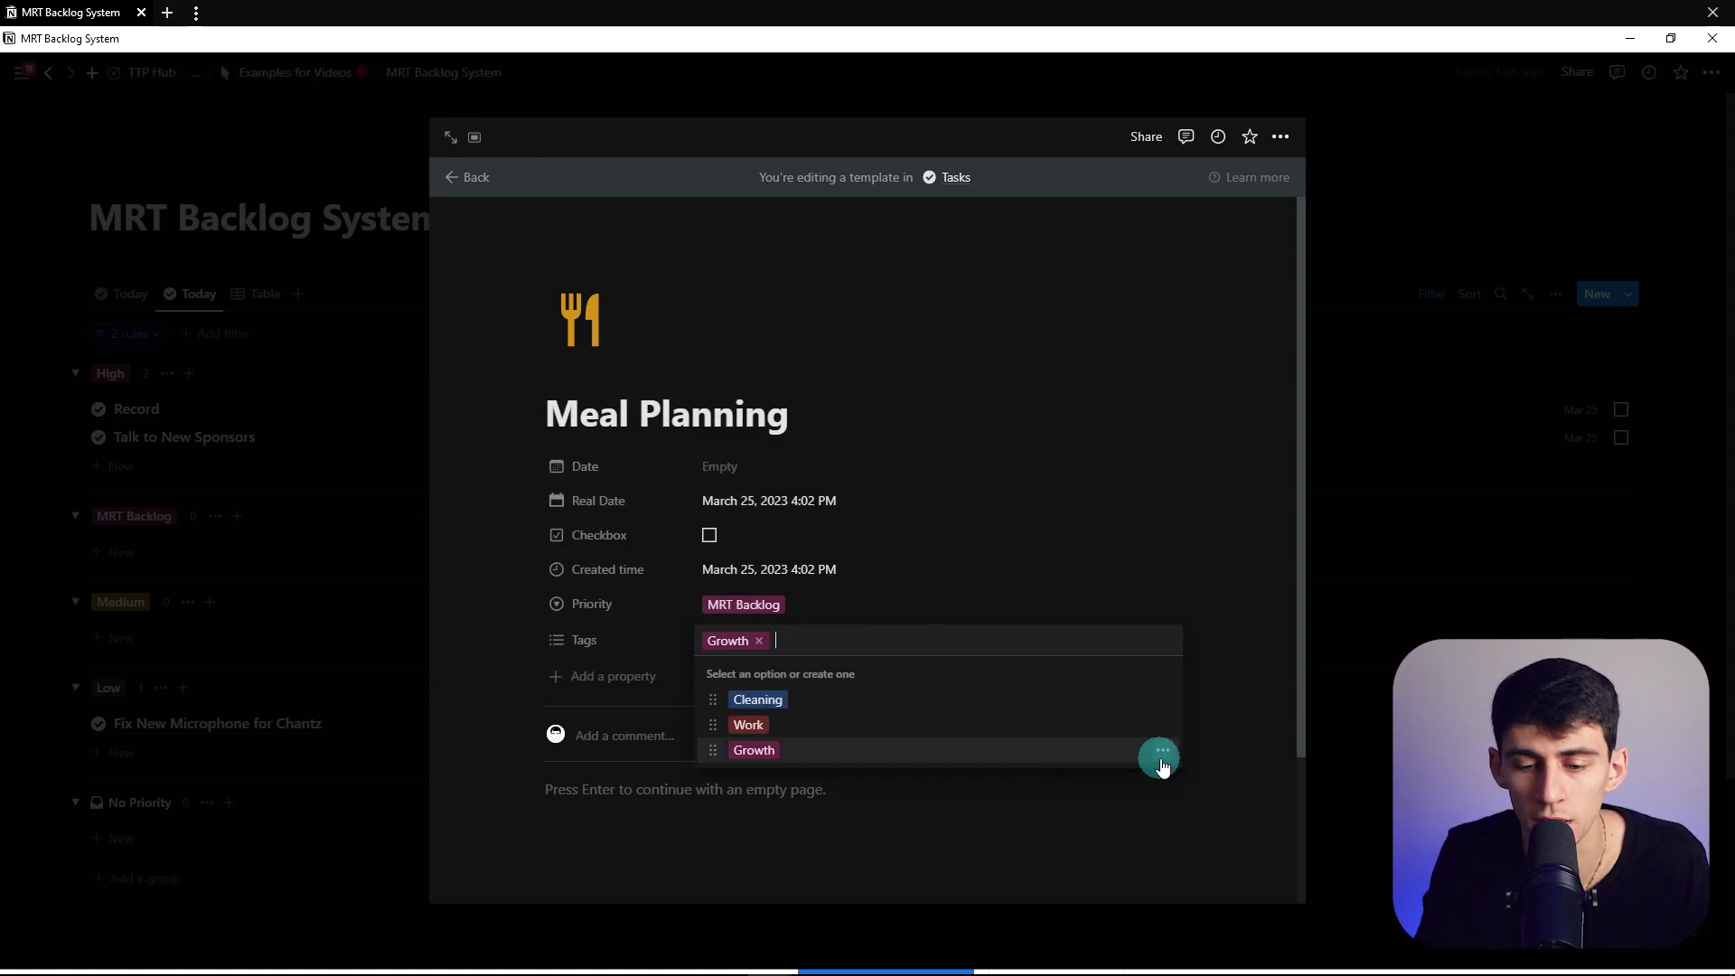
click(1446, 479)
Set the Meal Planning template to repeat every 1 week on Wednesday only and save the schedule.
click(1628, 294)
click(1703, 485)
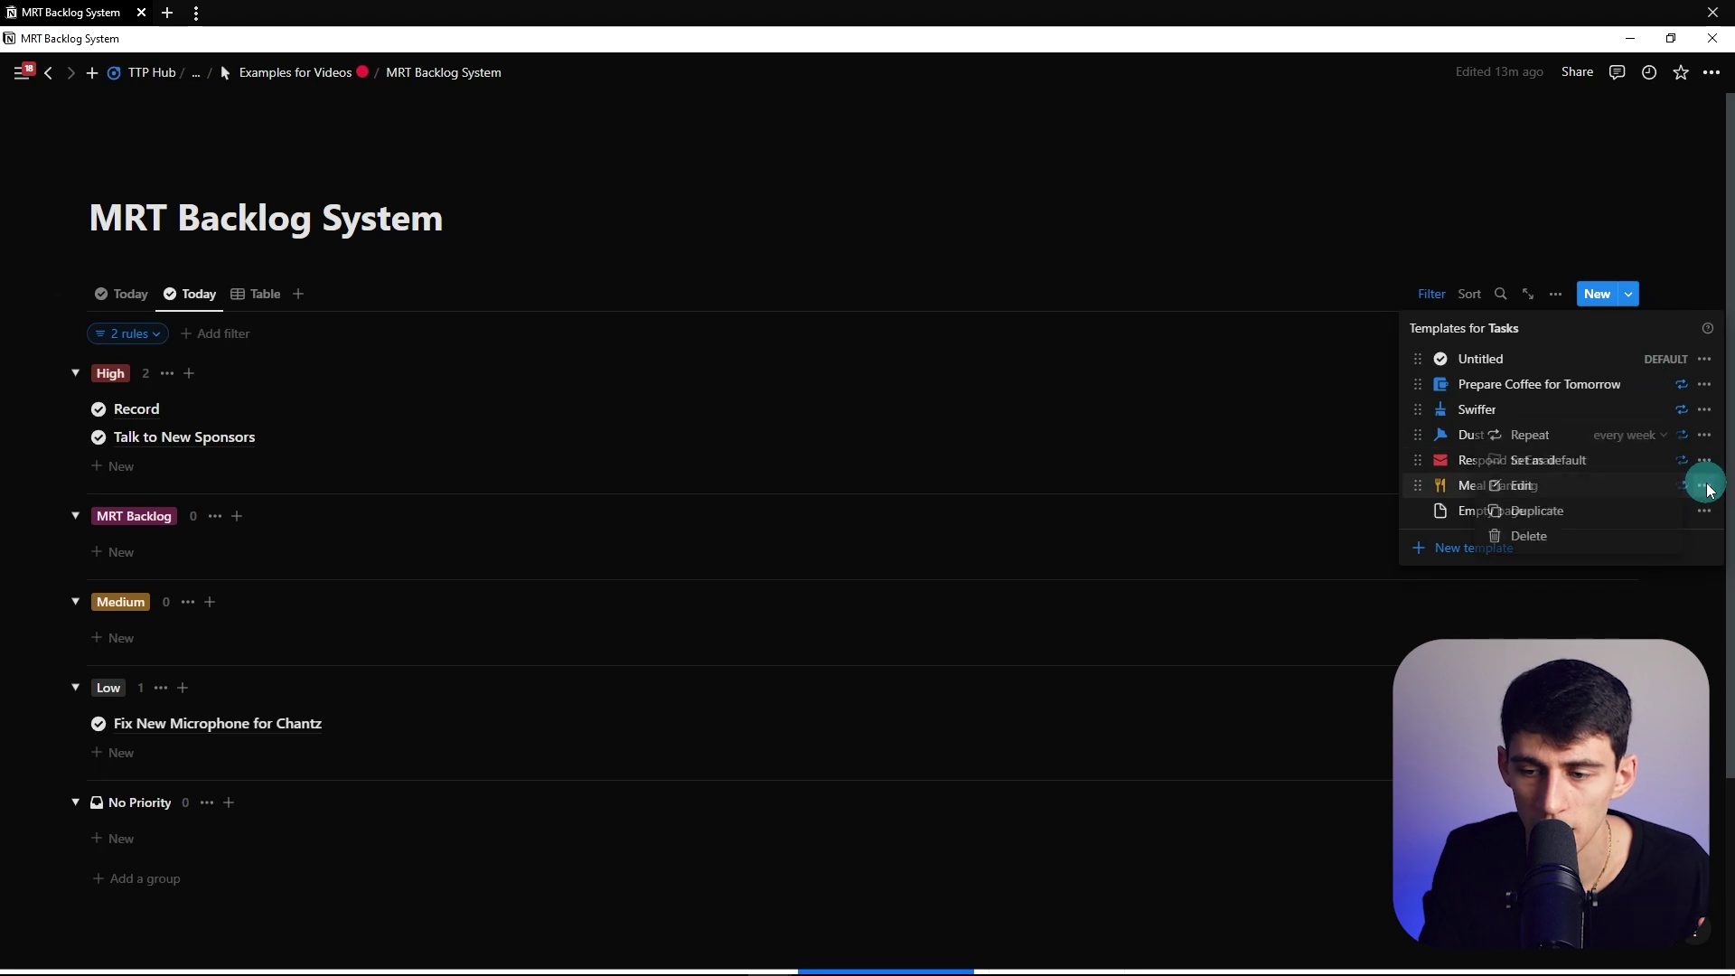
click(1626, 436)
click(1563, 511)
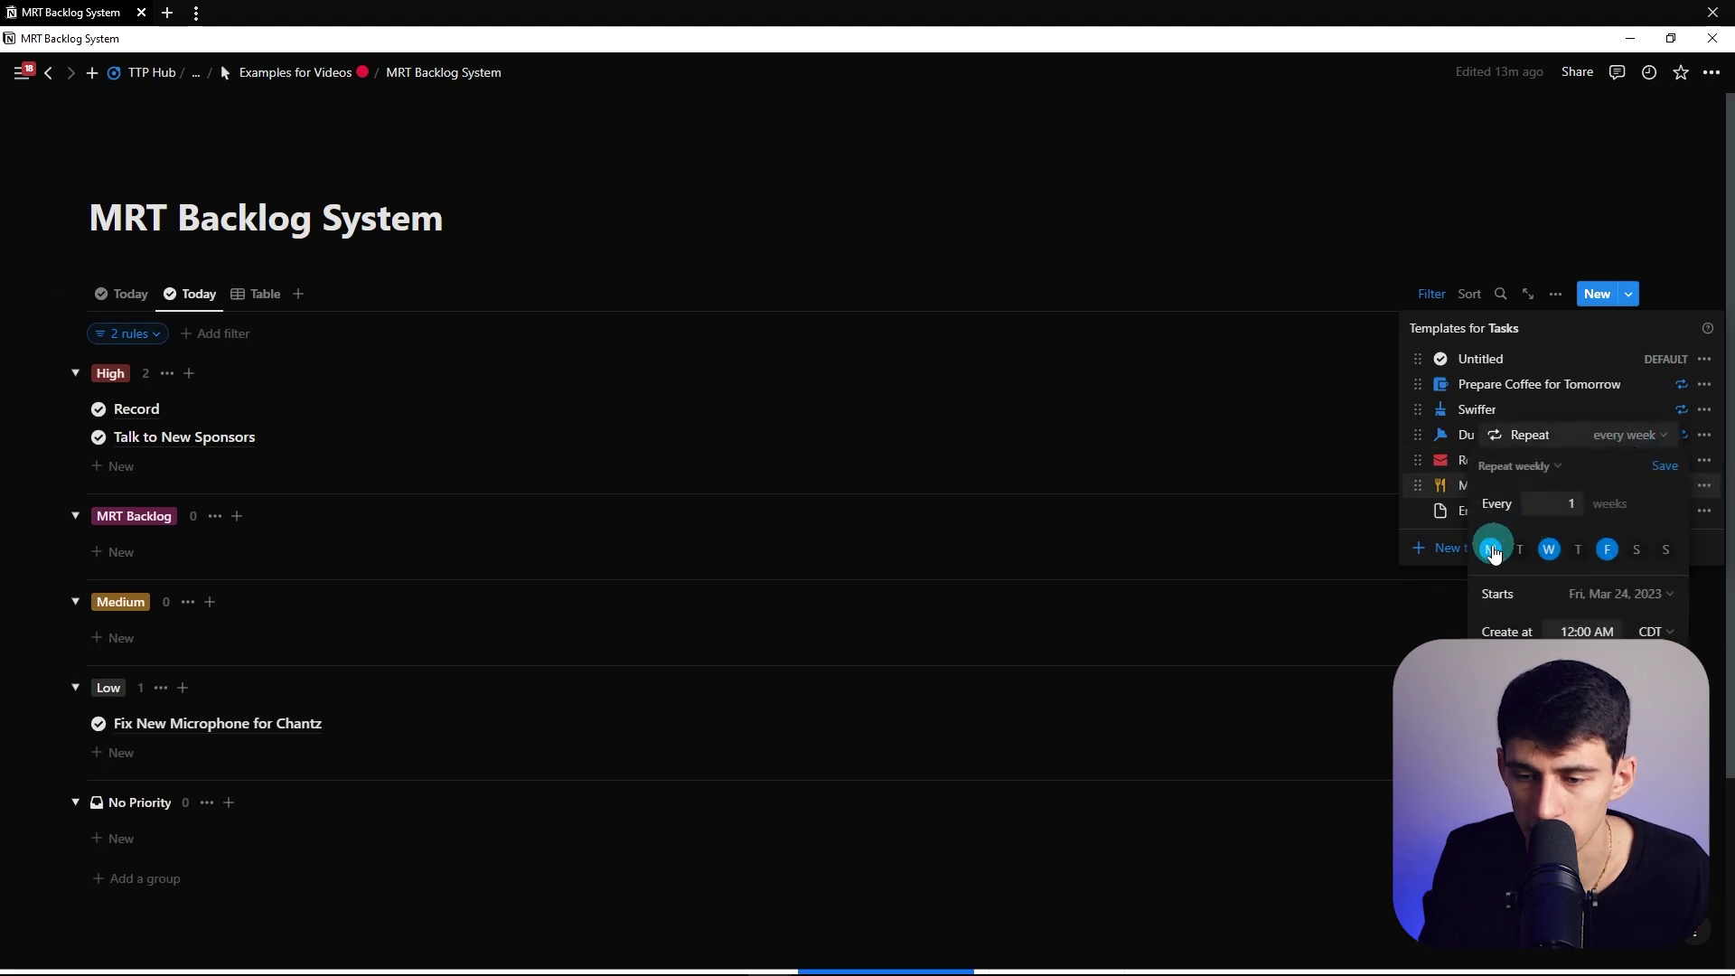
click(1604, 551)
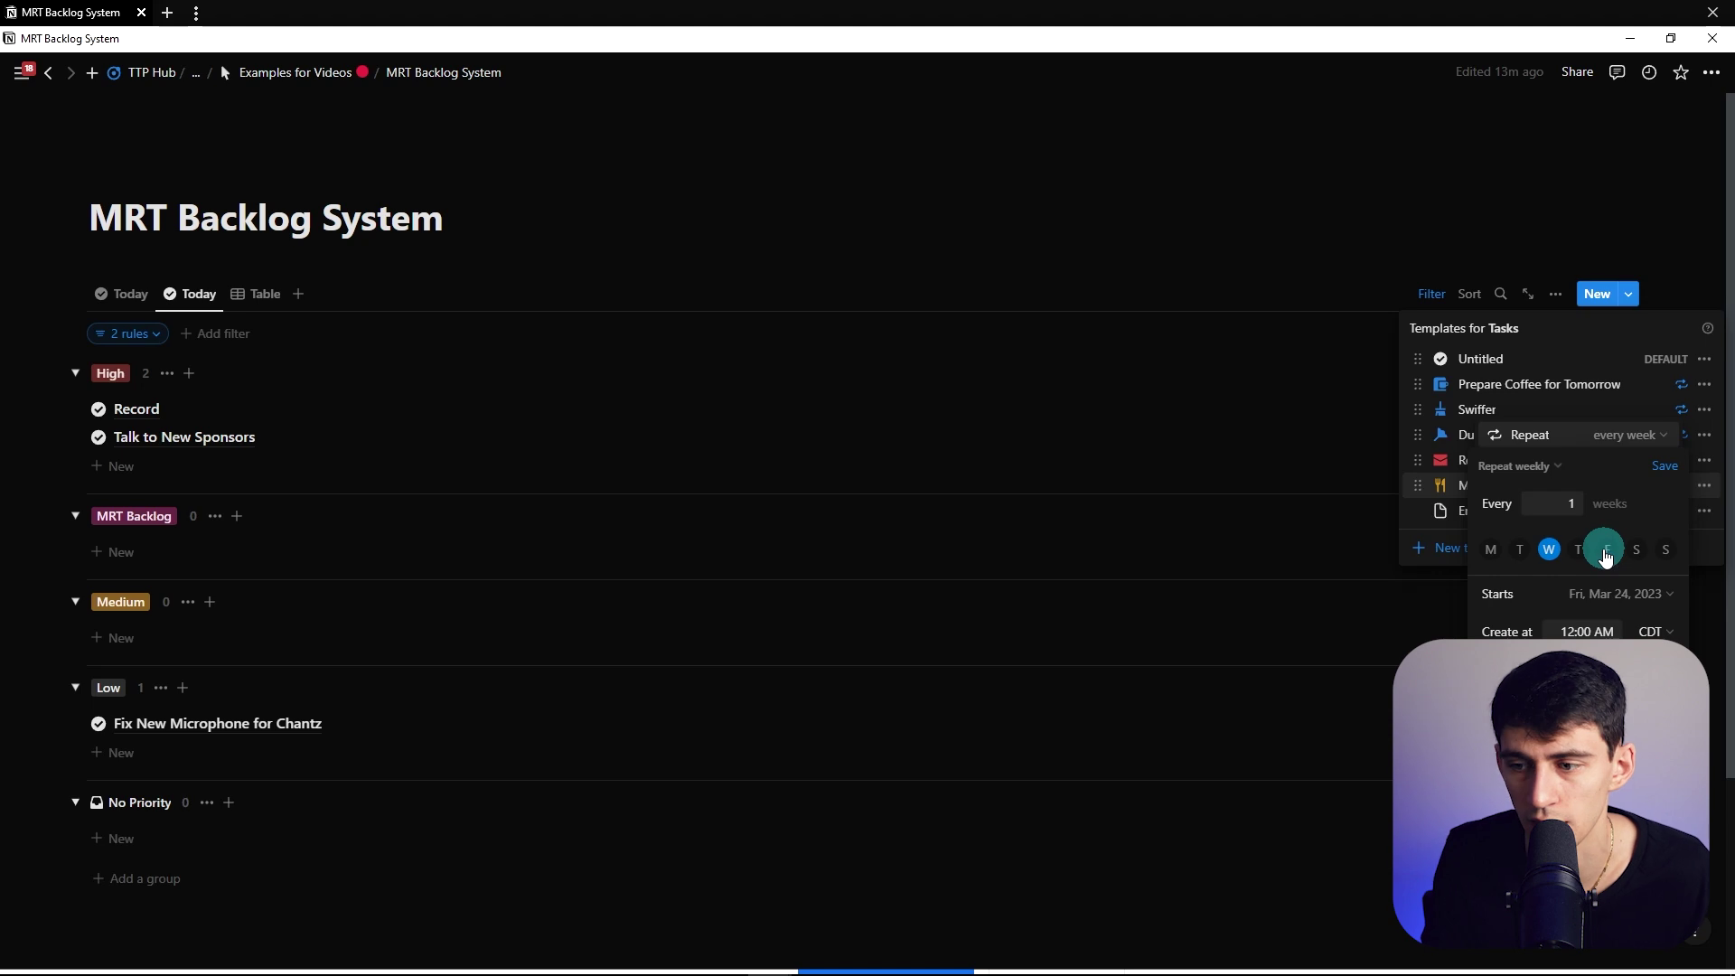
click(1665, 466)
Create a task from the "Prepare Coffee for Tomorrow" template and close its side page.
click(1552, 369)
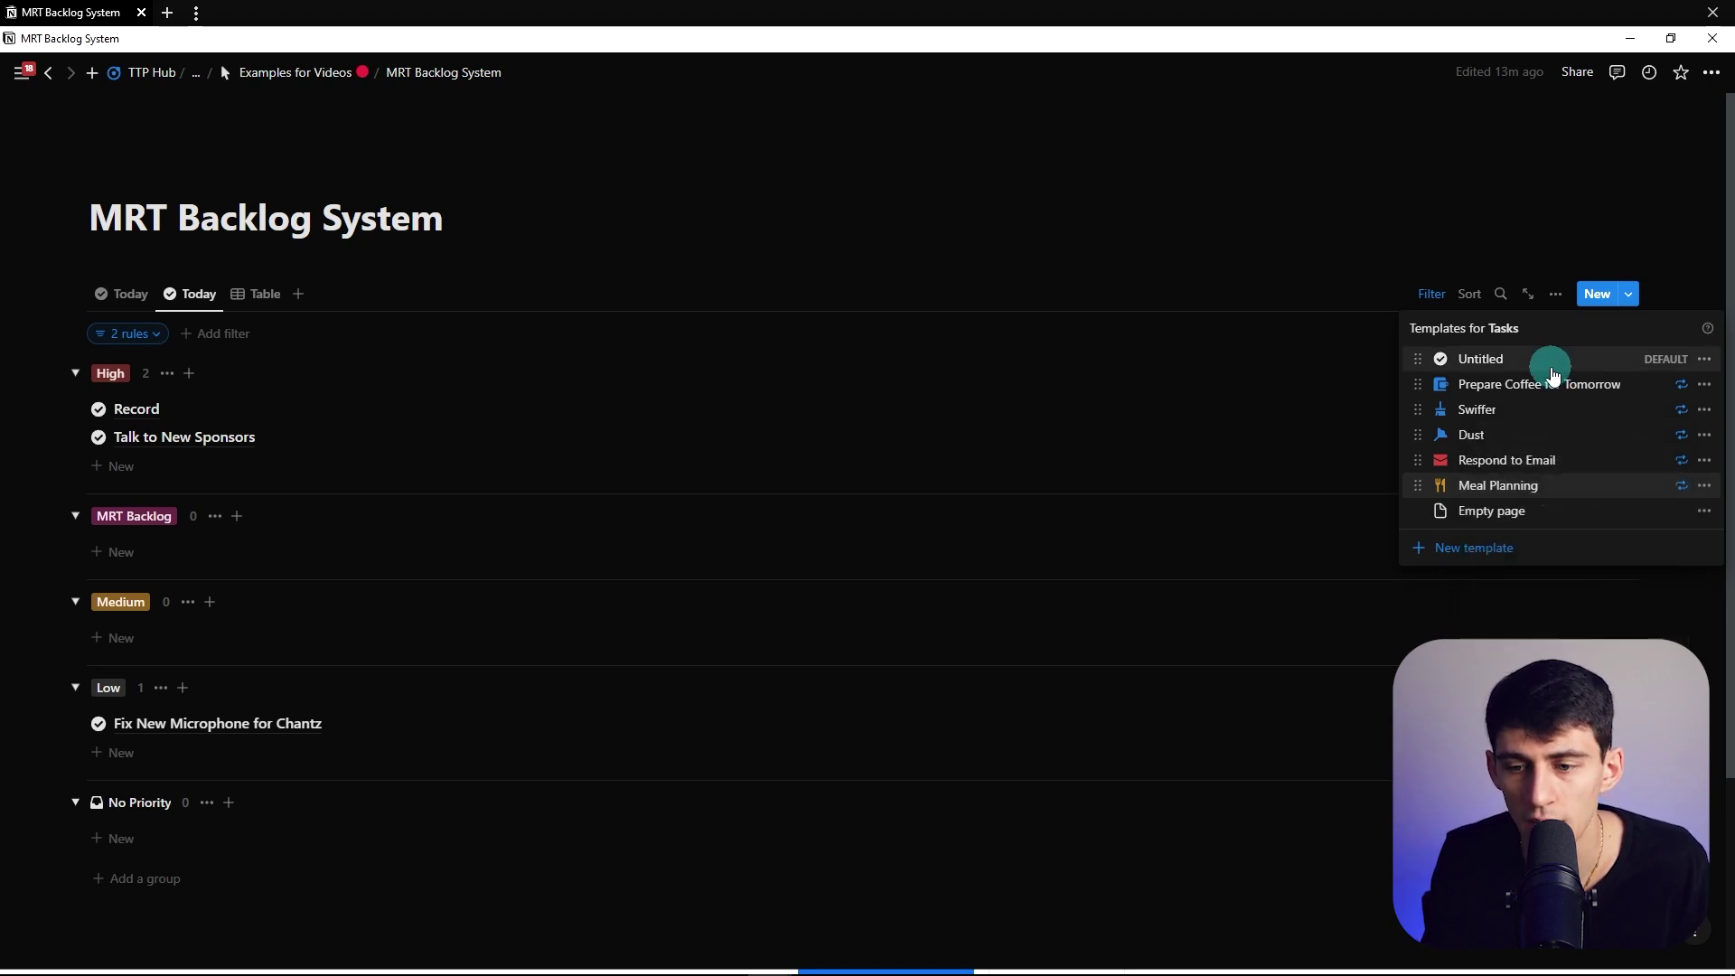
click(1593, 399)
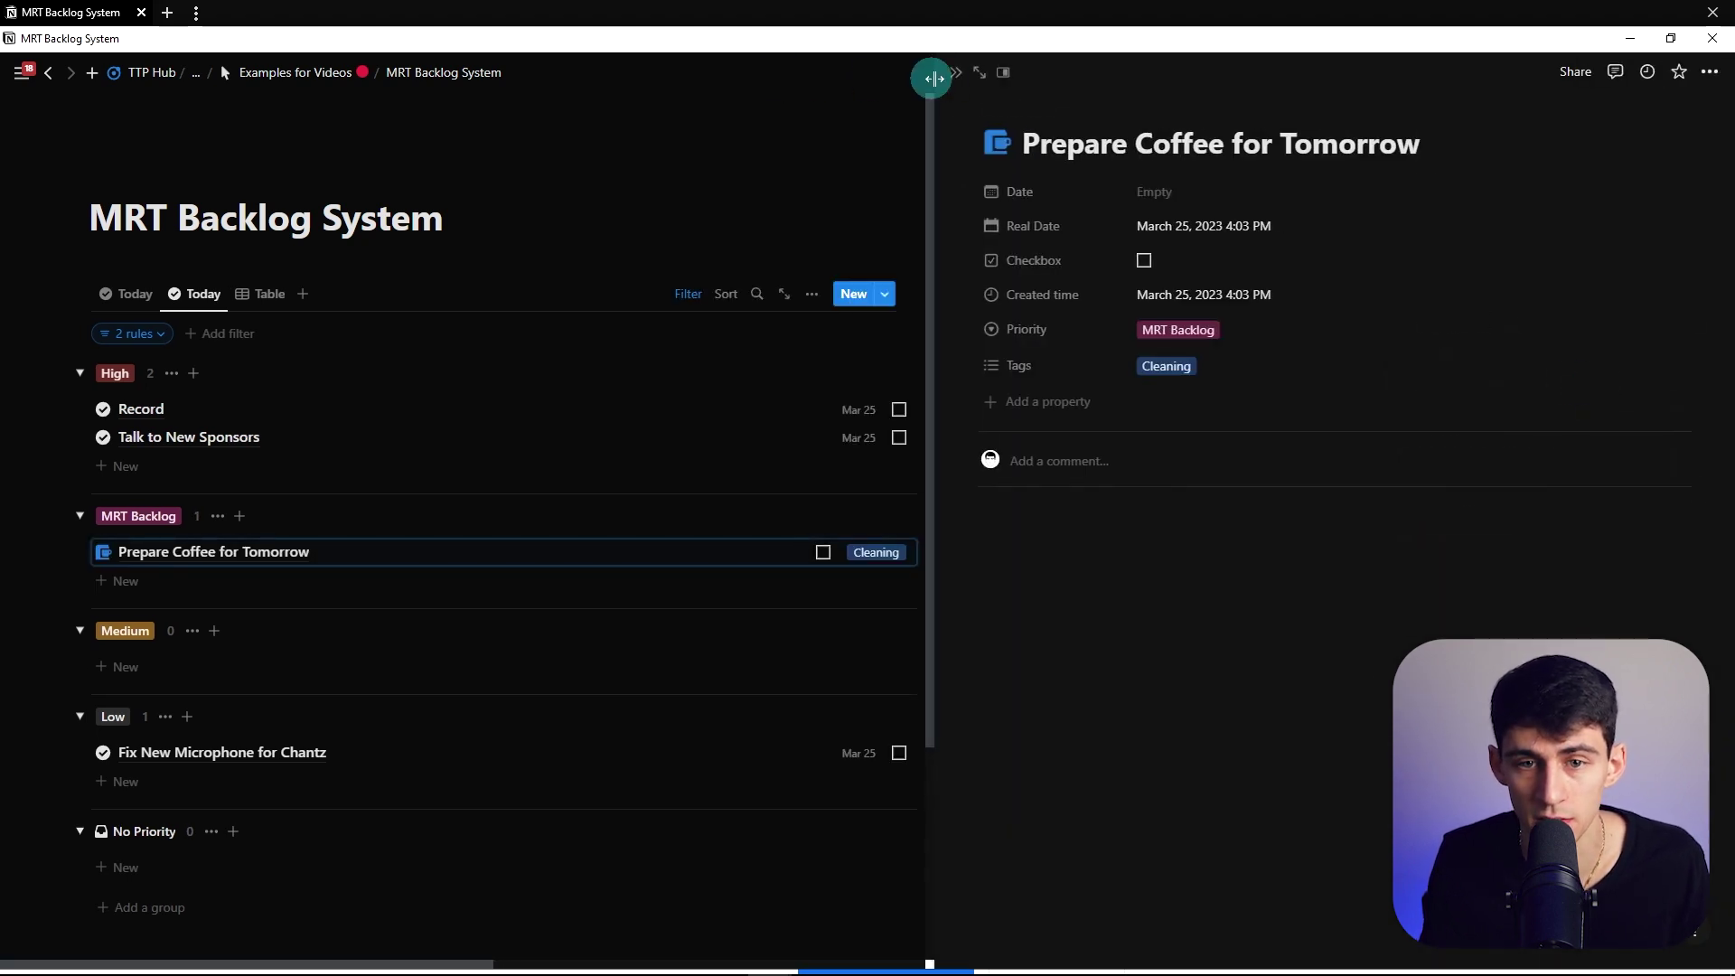
click(956, 74)
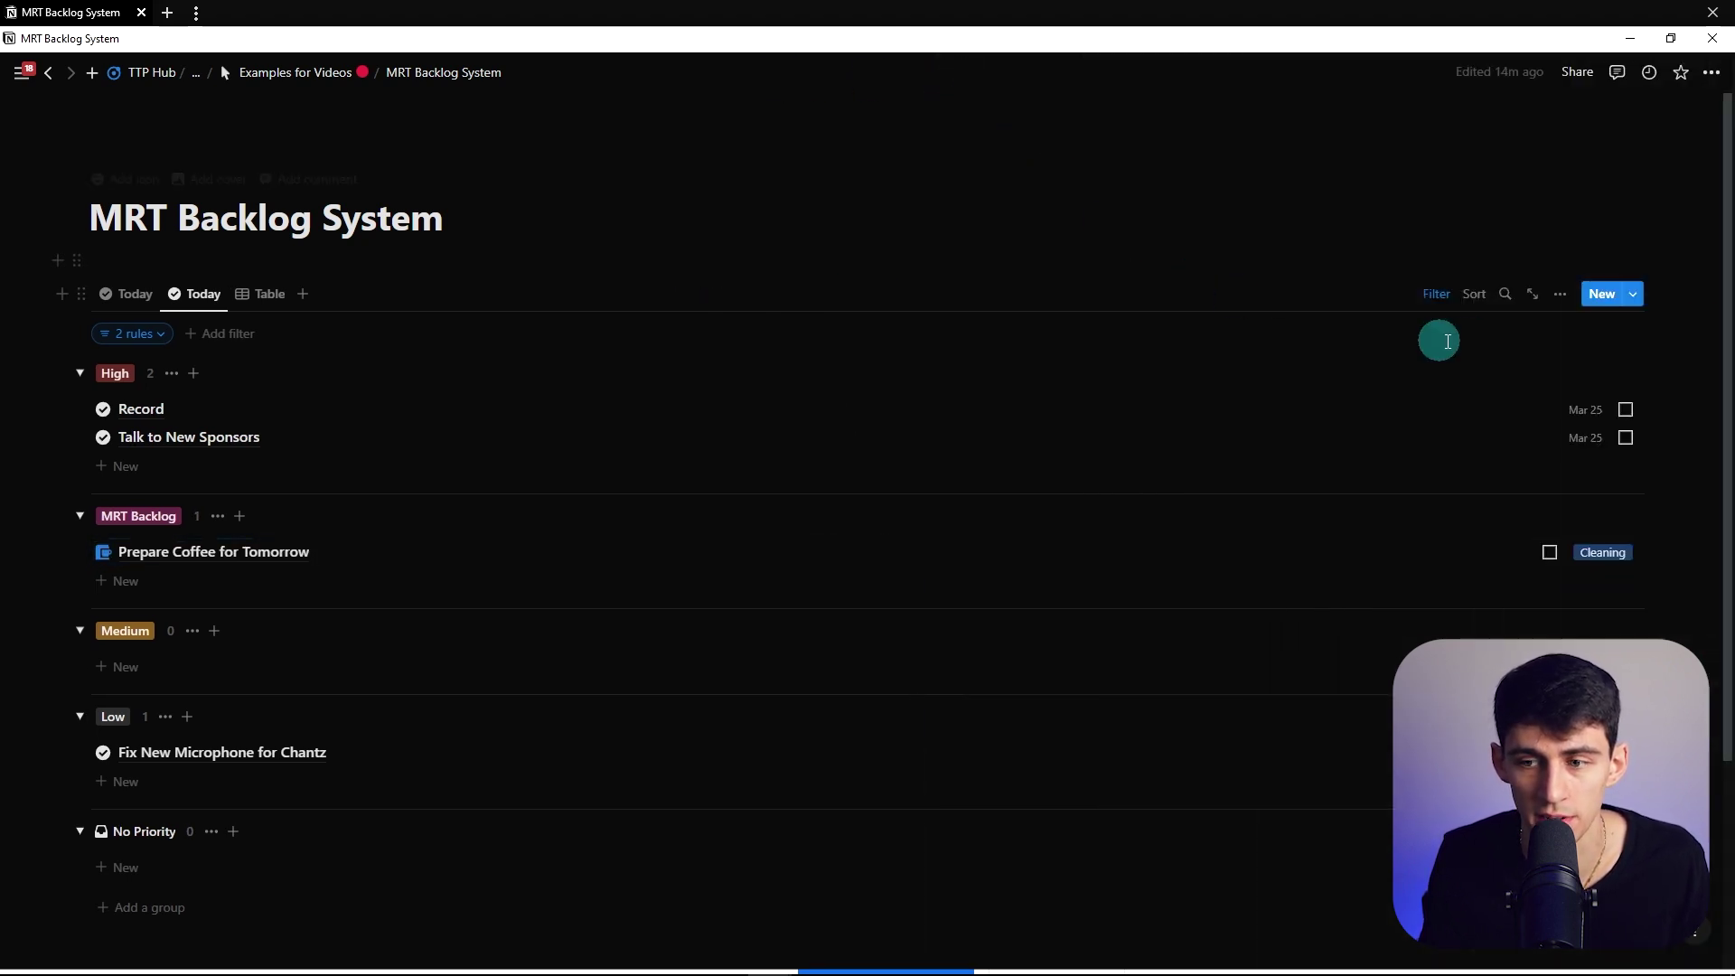
Create a task from the "Swiffer" template and close its side page.
click(1631, 298)
click(1521, 402)
click(963, 76)
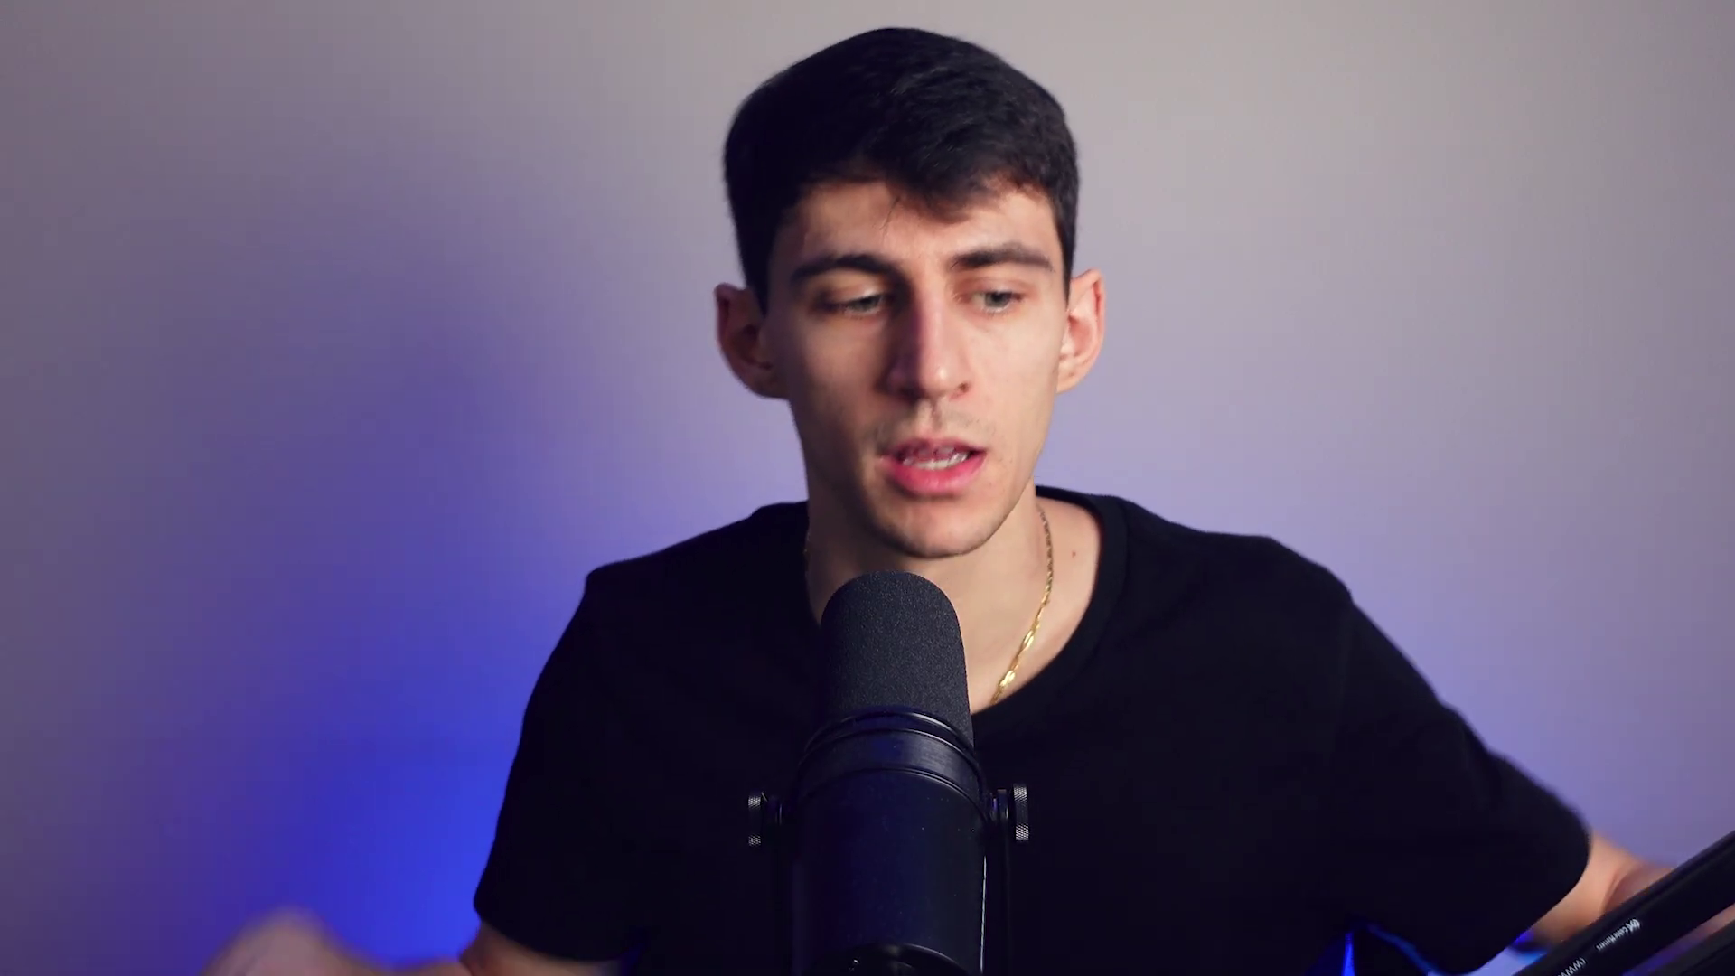